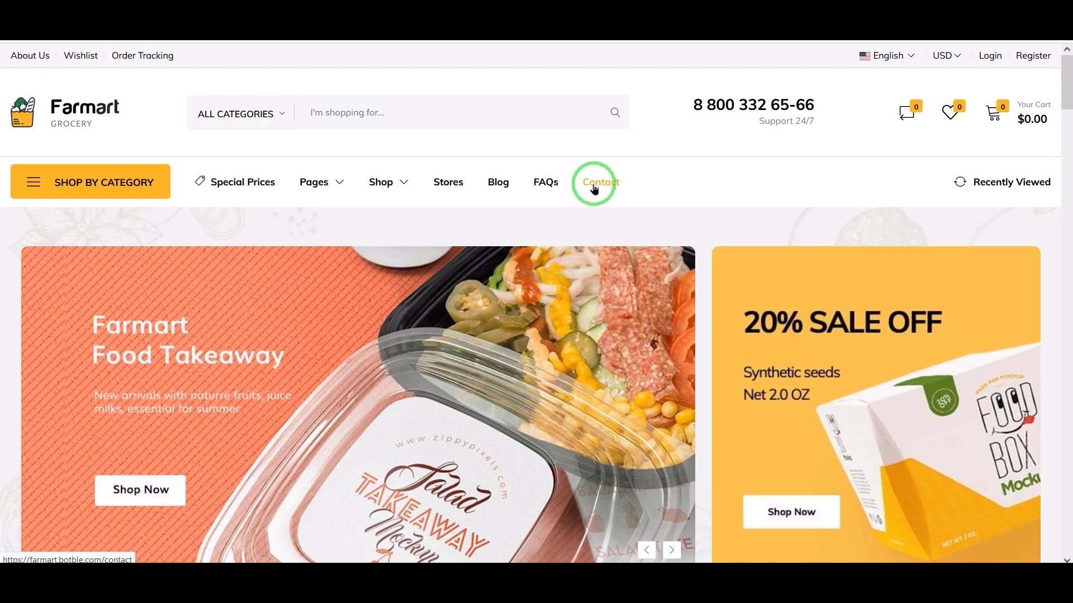
Scroll the Farmart demo homepage down to the footer and back to the top
scroll(595, 192, "down", 10)
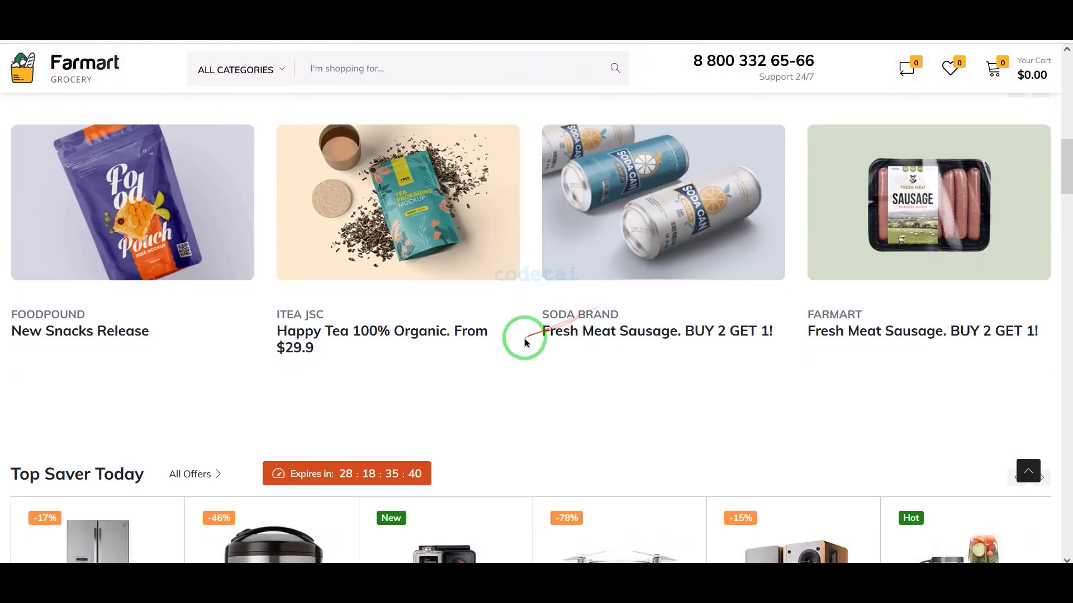
scroll(525, 342, "down", 20)
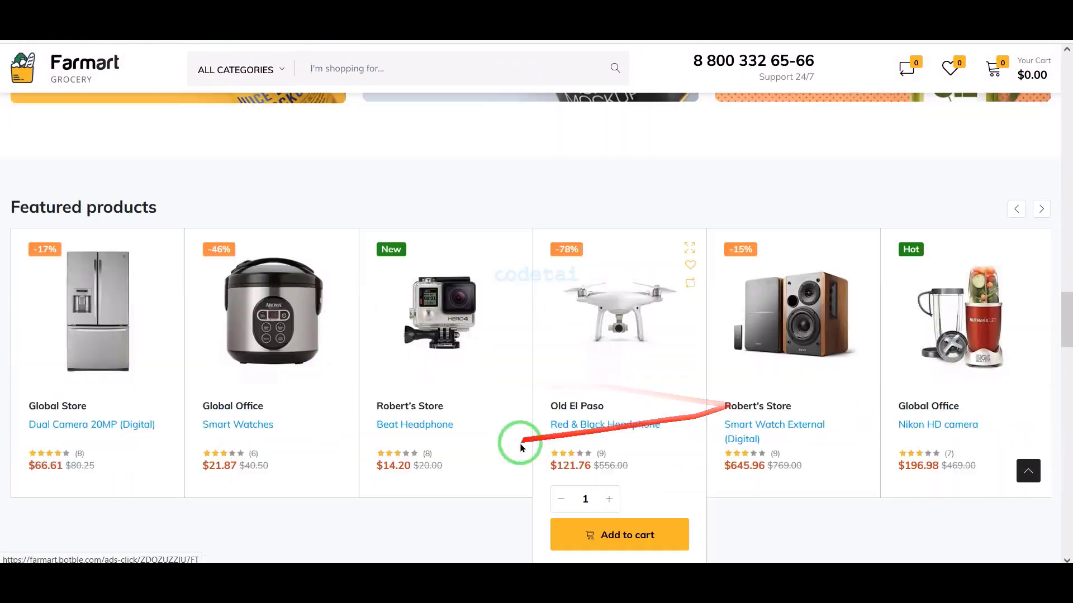
scroll(520, 447, "down", 15)
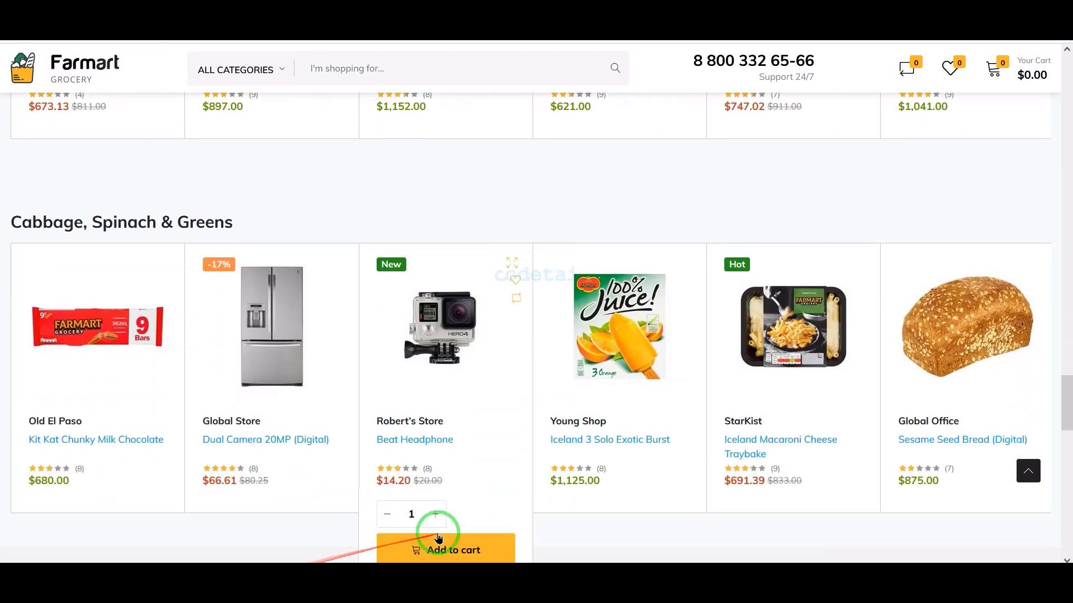
scroll(438, 538, "down", 15)
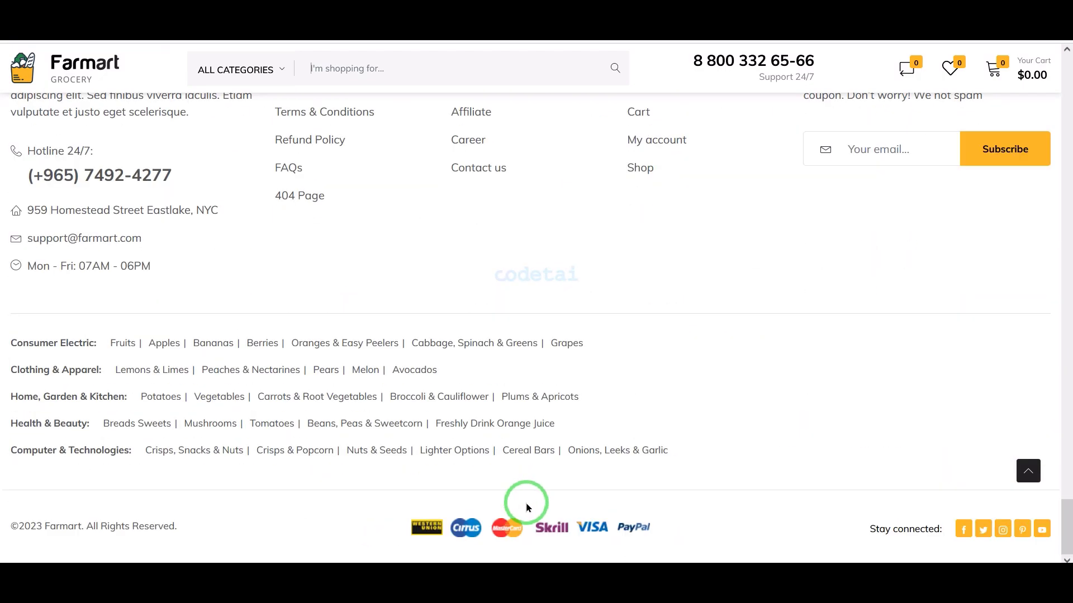
scroll(528, 508, "up", 20)
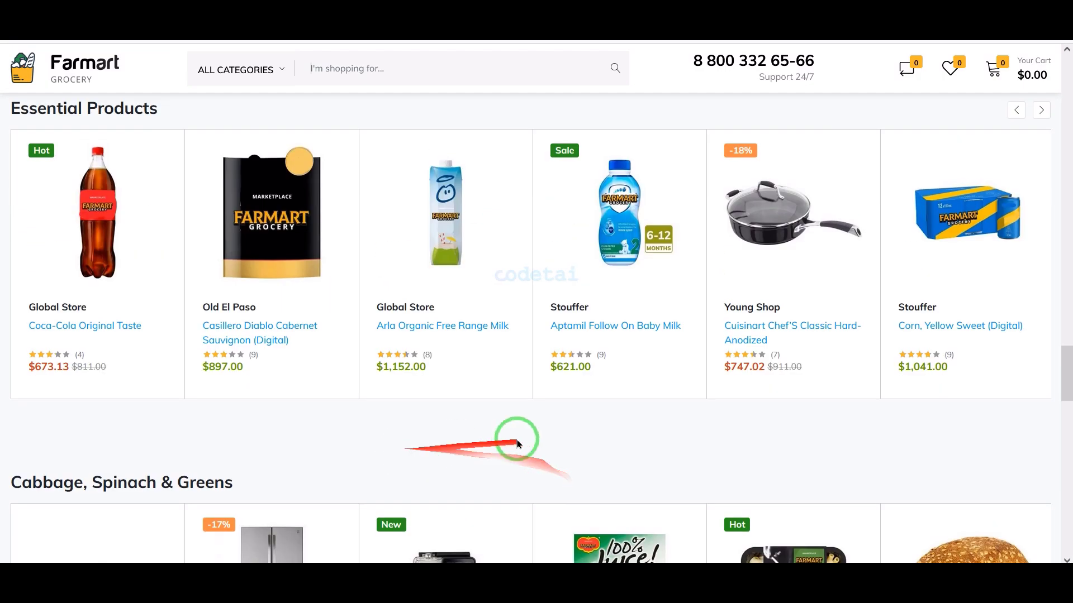
scroll(542, 433, "up", 20)
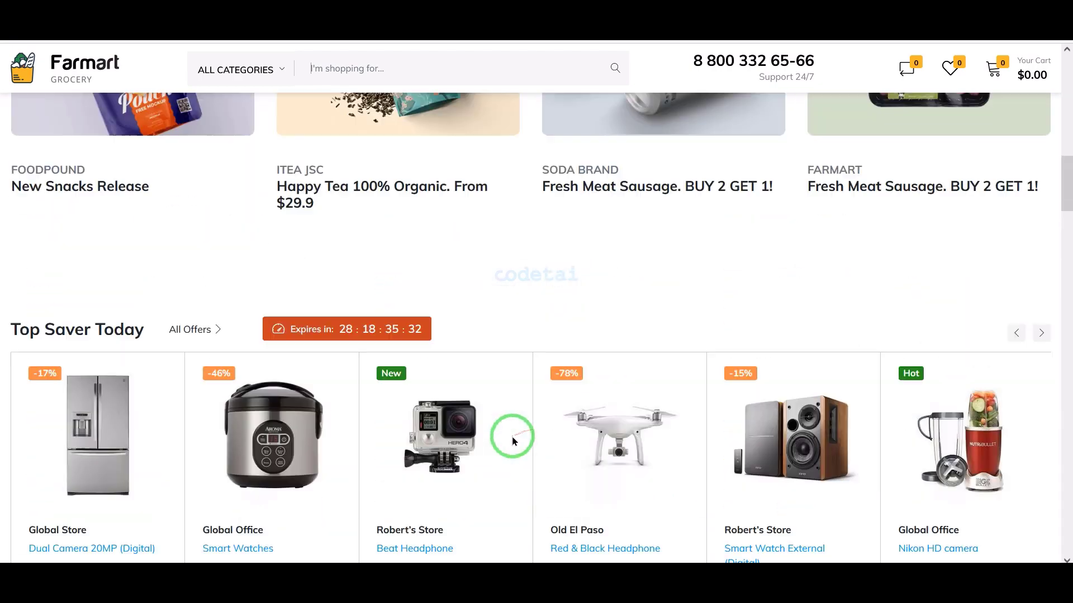
scroll(610, 429, "up", 10)
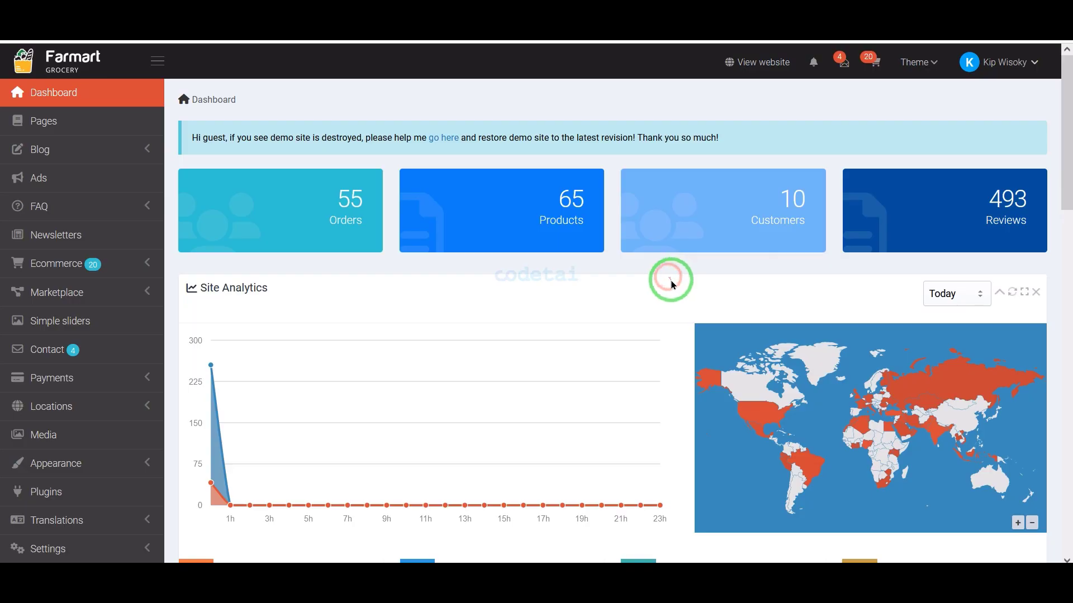
Scroll through the admin dashboard's order, product, customer and review statistics
scroll(665, 280, "down", 11)
scroll(950, 398, "down", 9)
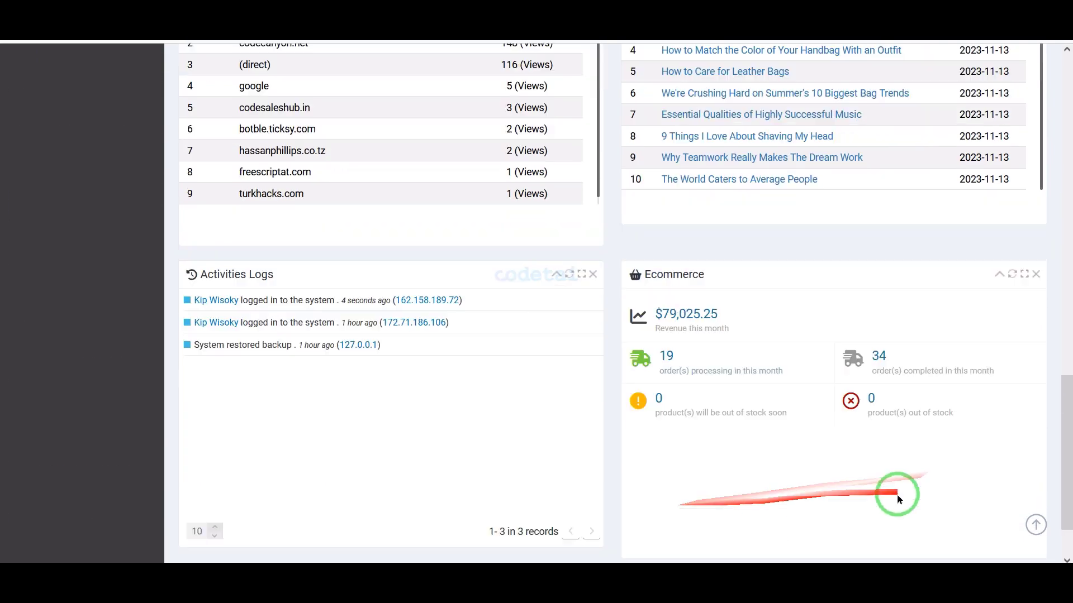
scroll(816, 499, "up", 20)
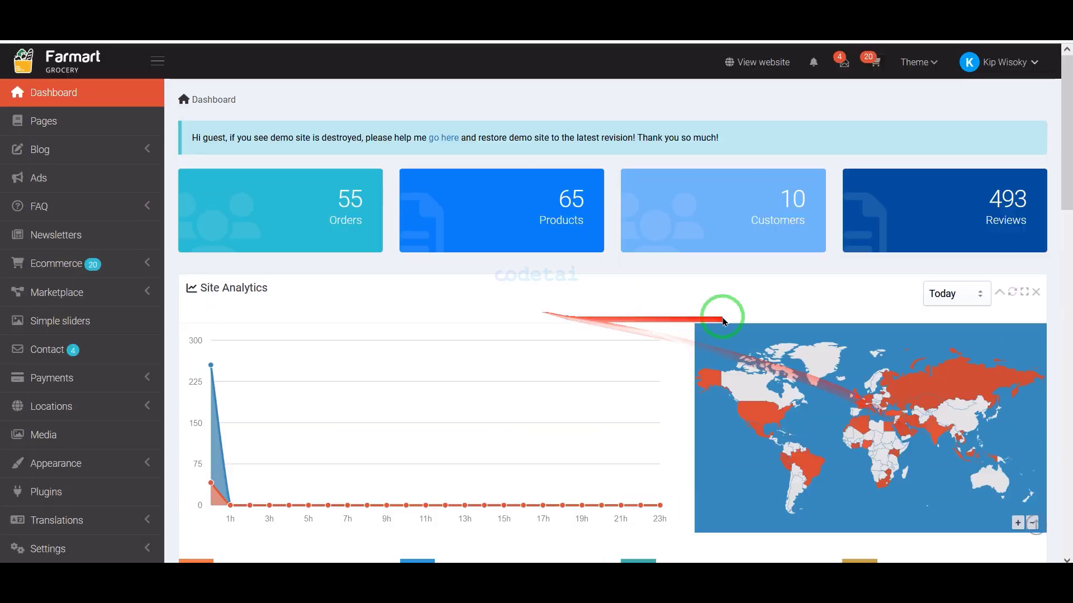
scroll(72, 173, "down", 2)
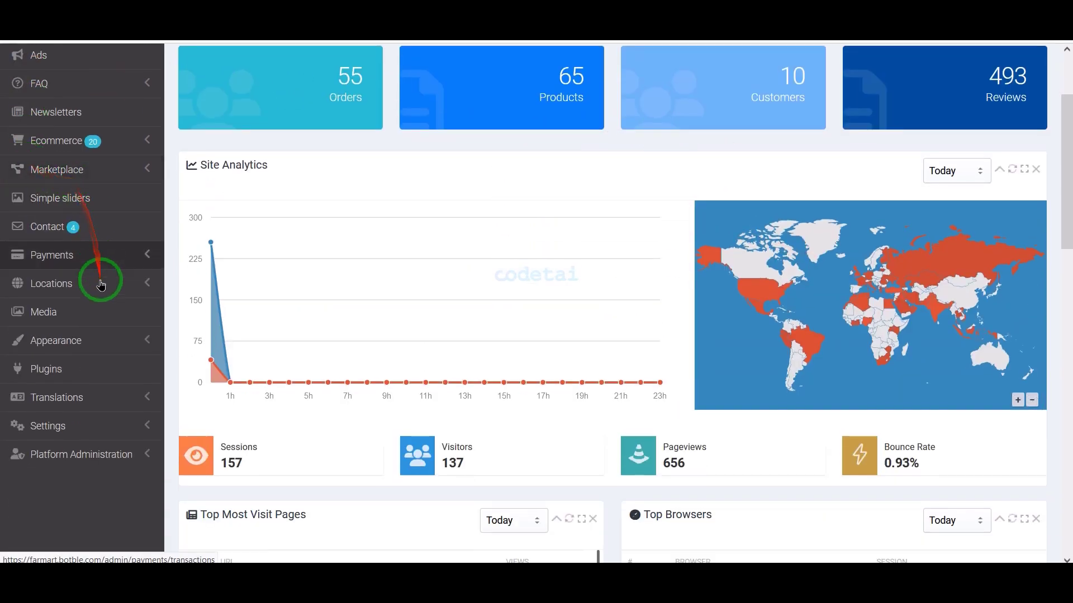
scroll(104, 335, "down", 2)
scroll(140, 341, "up", 4)
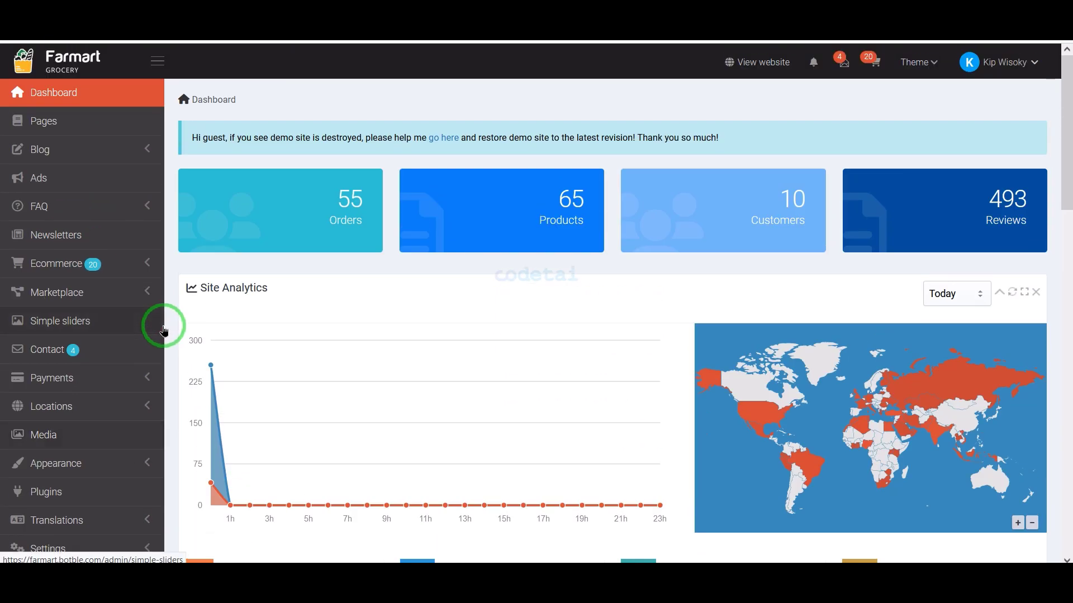
Expand FAQ, Blog, Ecommerce, Marketplace, Payments, Appearance, Translations and Settings in the sidebar
left_click(119, 219)
left_click(112, 142)
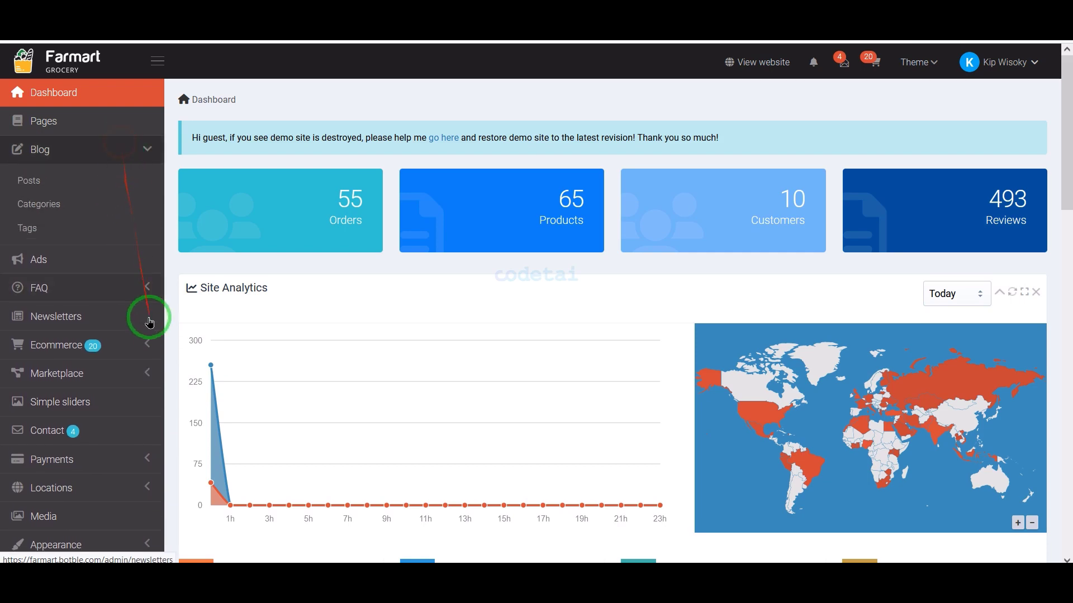
left_click(144, 345)
scroll(144, 342, "down", 6)
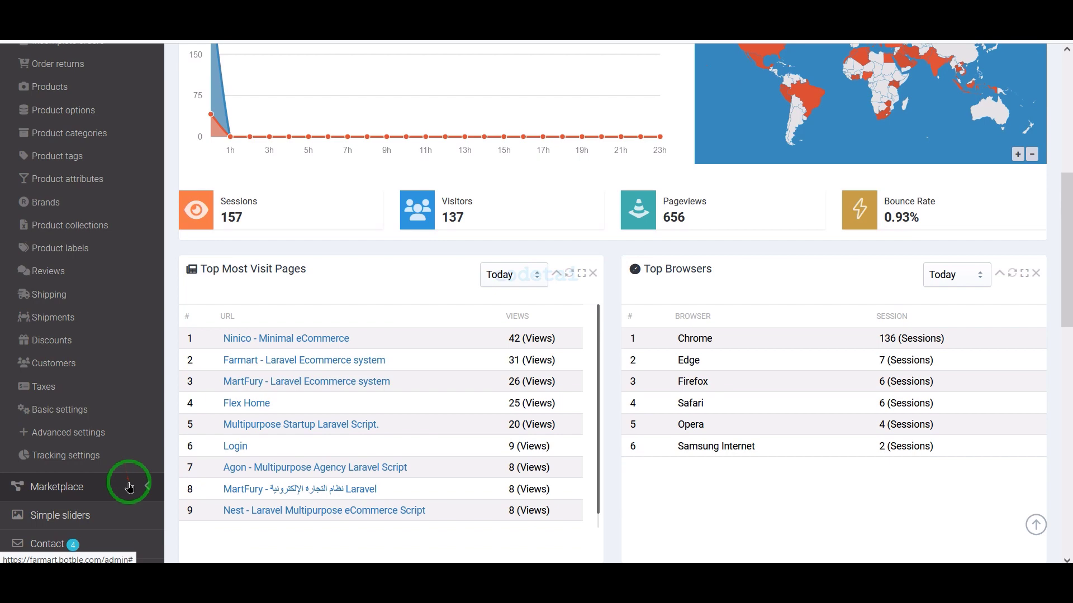
left_click(129, 487)
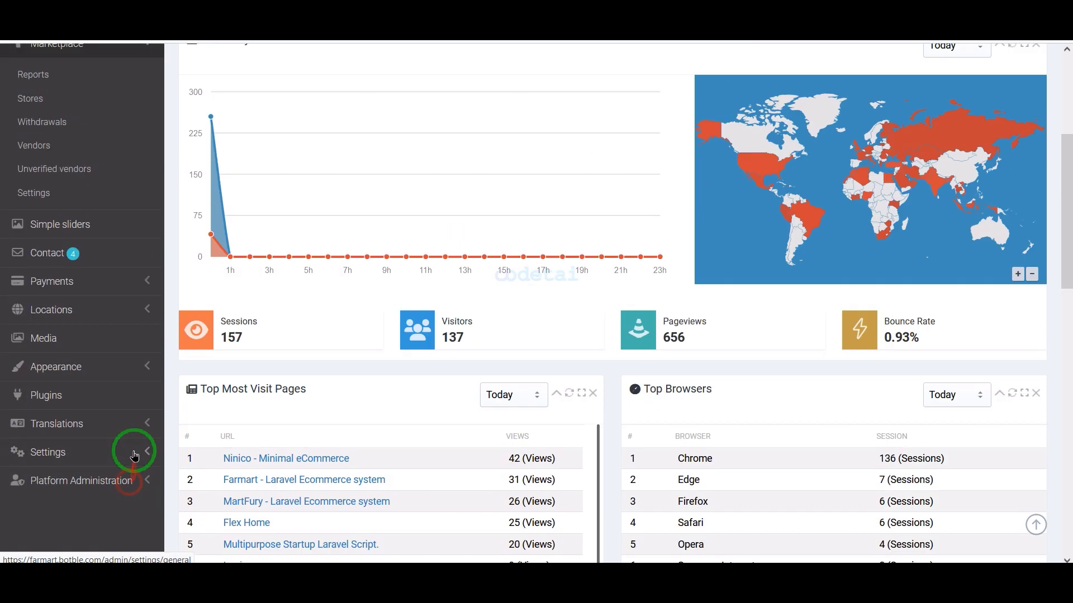
left_click(118, 172)
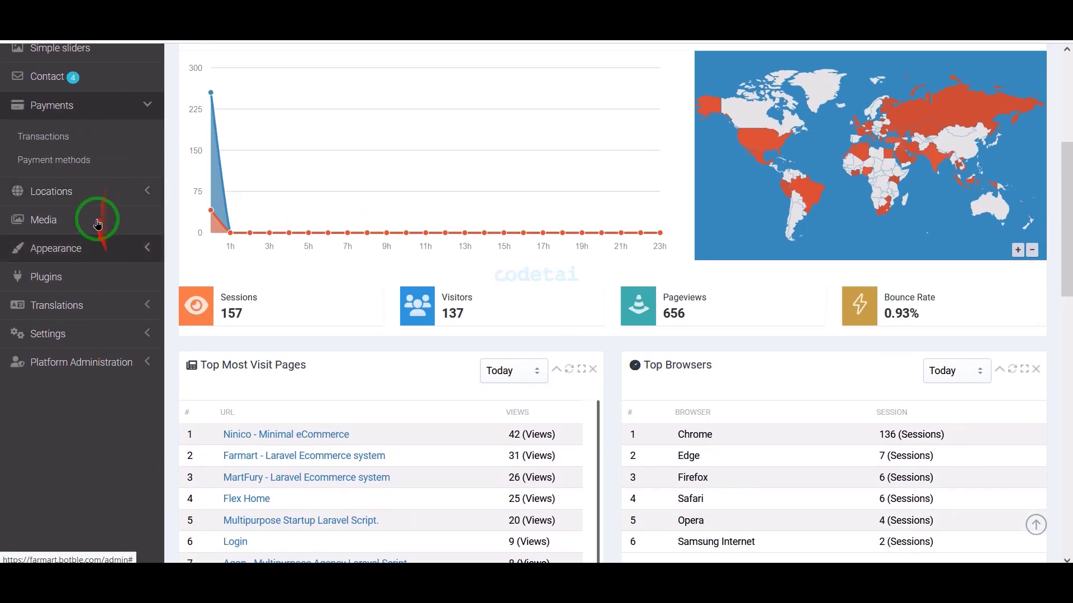
left_click(110, 247)
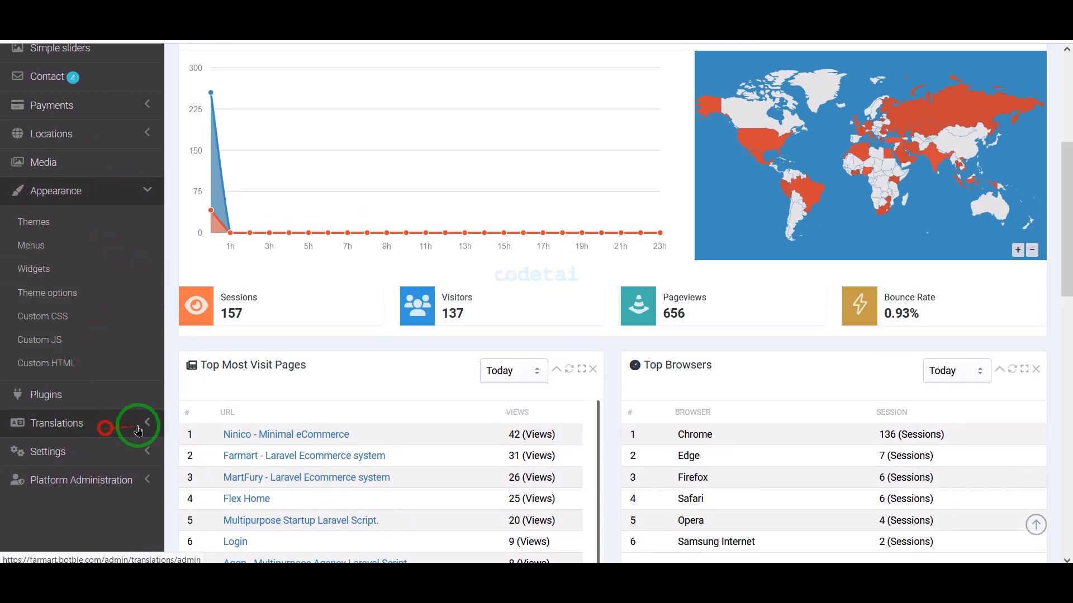
left_click(138, 430)
left_click(117, 355)
scroll(106, 420, "up", 2)
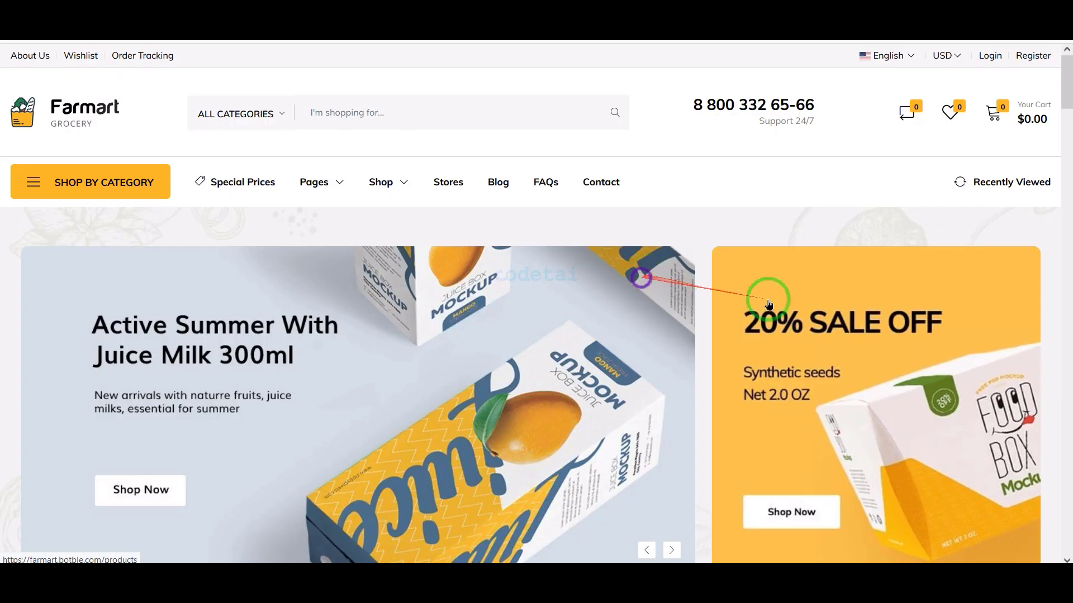
scroll(584, 441, "down", 15)
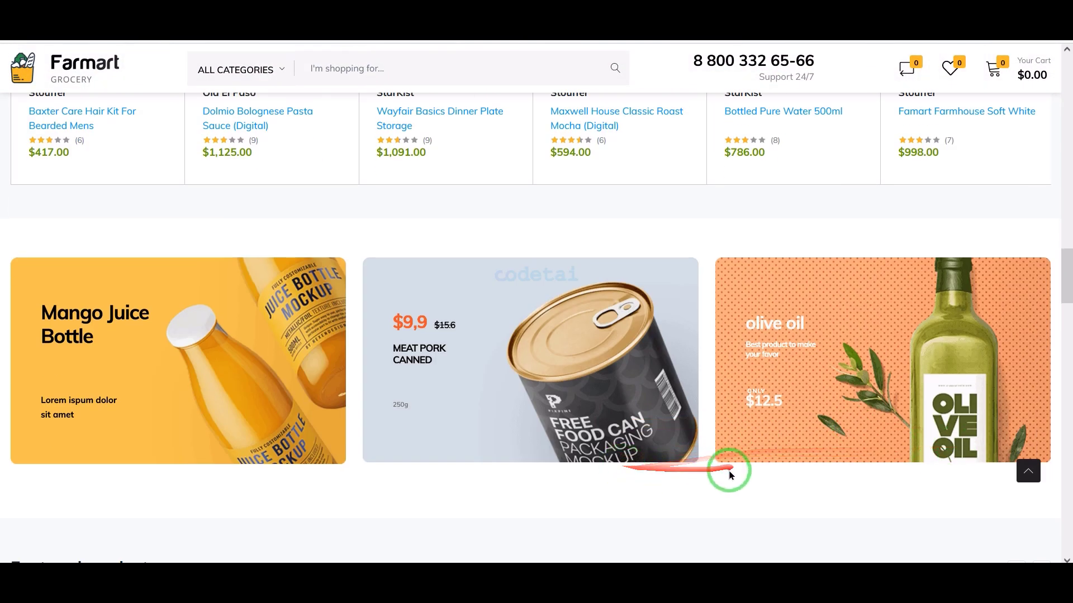
scroll(729, 475, "down", 10)
scroll(957, 366, "up", 20)
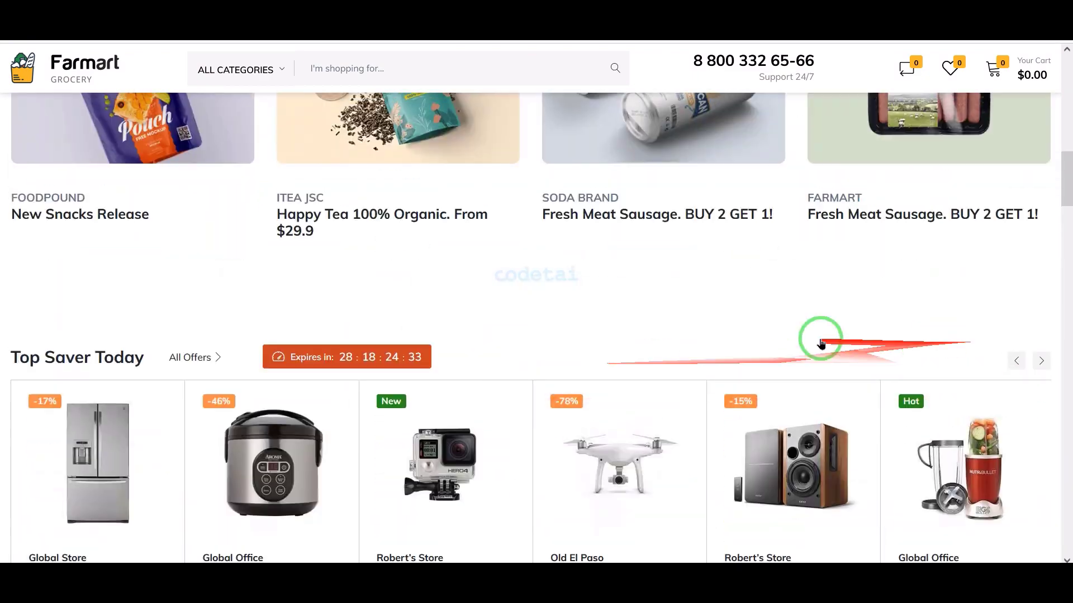
scroll(820, 343, "up", 15)
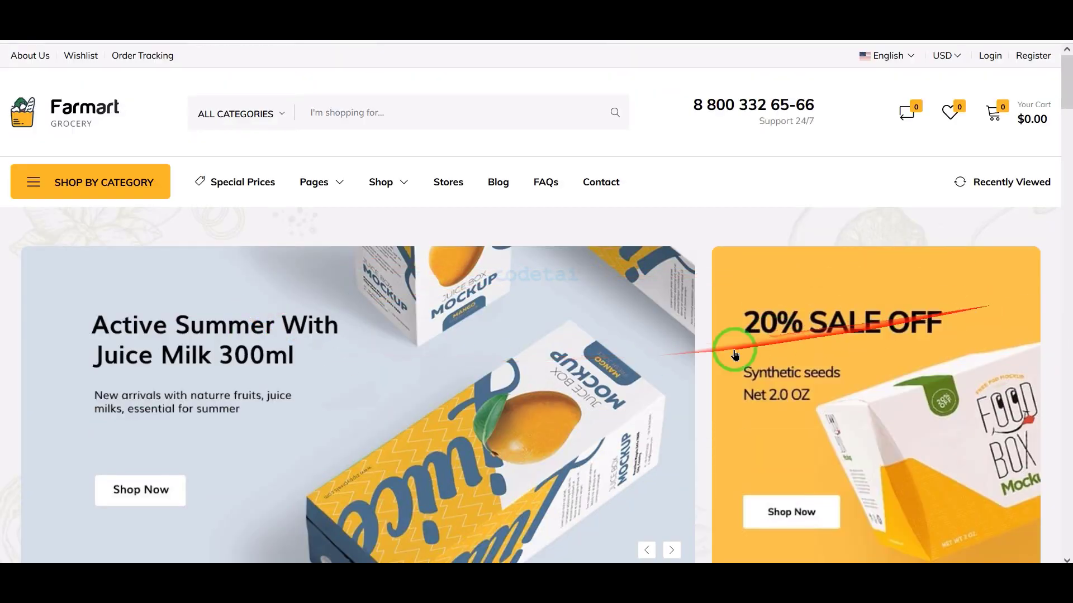
scroll(735, 354, "down", 2)
scroll(766, 338, "up", 2)
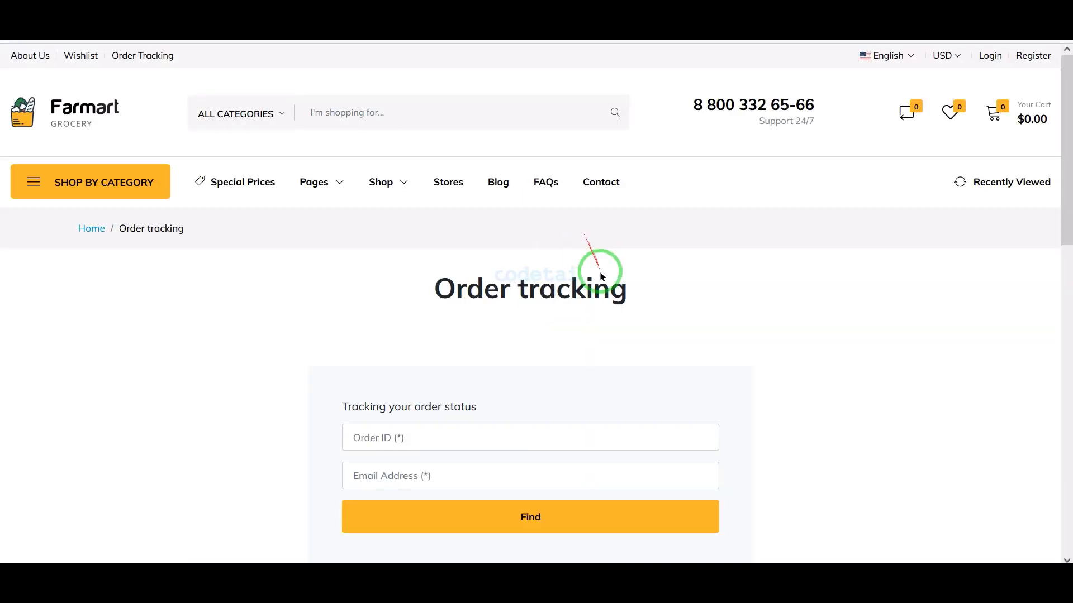
scroll(868, 300, "down", 2)
left_click_drag(291, 253, 777, 428)
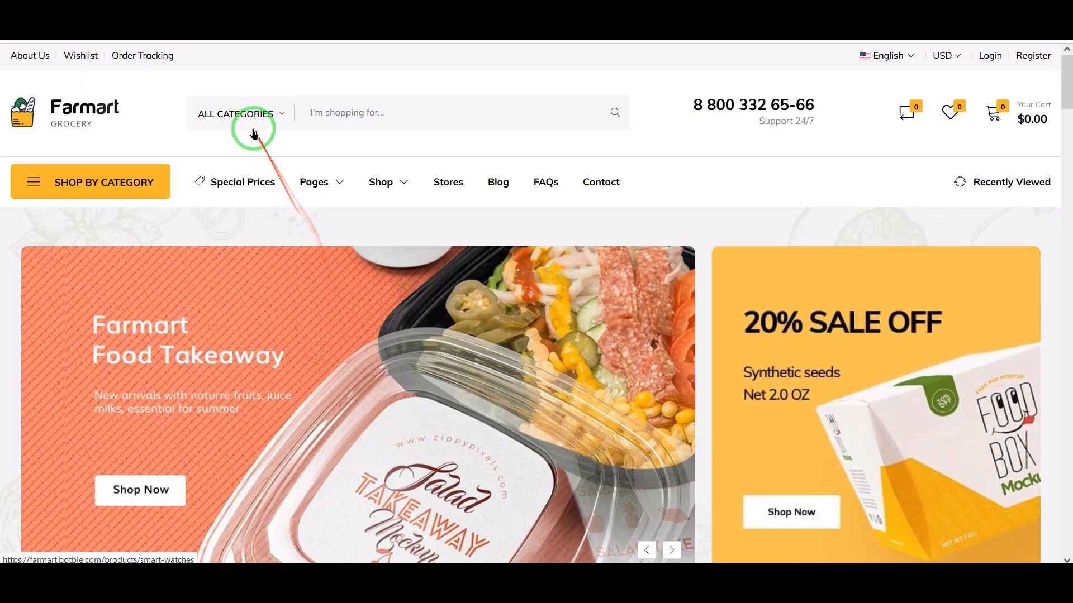
left_click(247, 126)
scroll(274, 284, "down", 3)
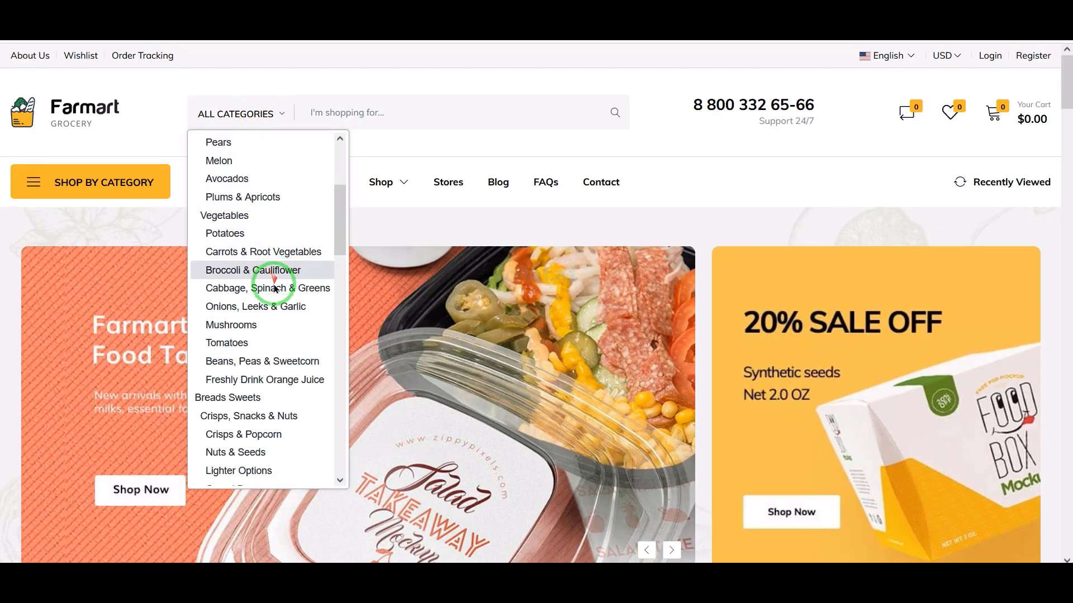
scroll(275, 287, "down", 10)
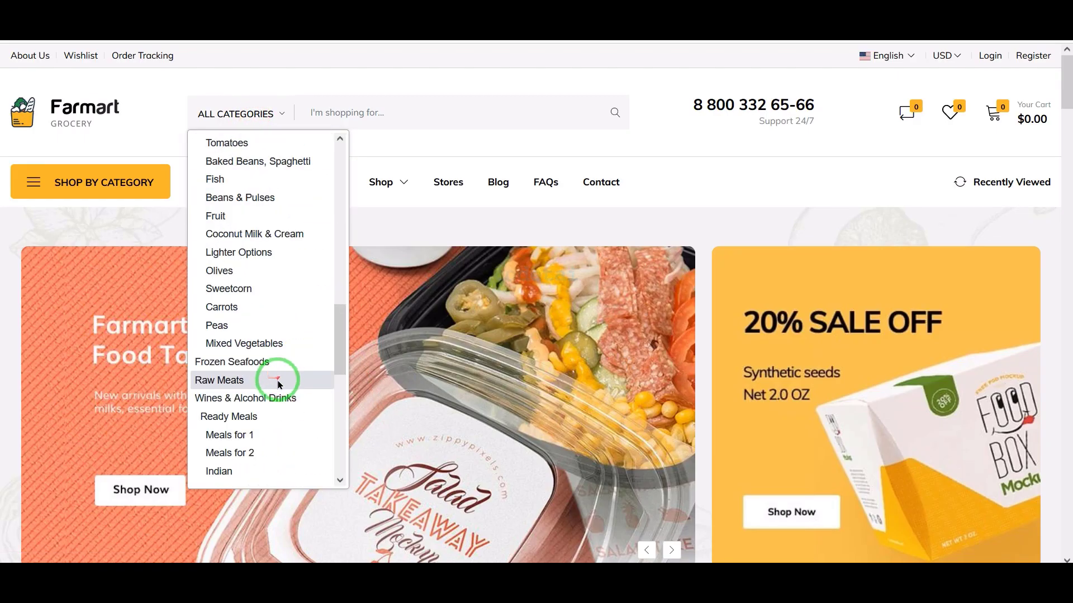
scroll(278, 384, "down", 10)
mouse_move(163, 91)
left_mouse_down()
mouse_move(457, 127)
mouse_move(642, 133)
left_mouse_up()
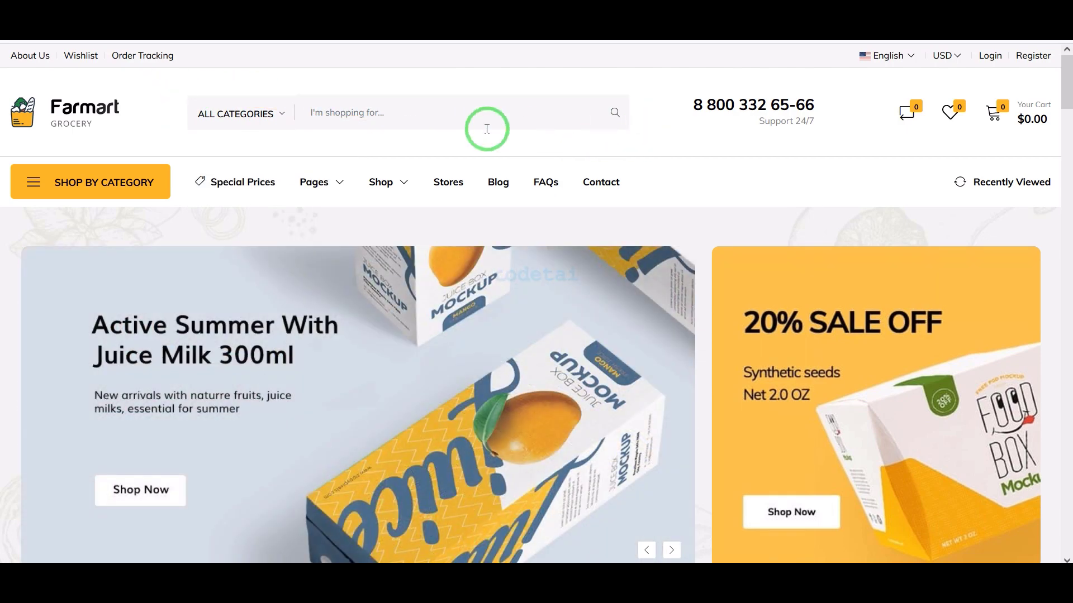
scroll(383, 228, "down", 10)
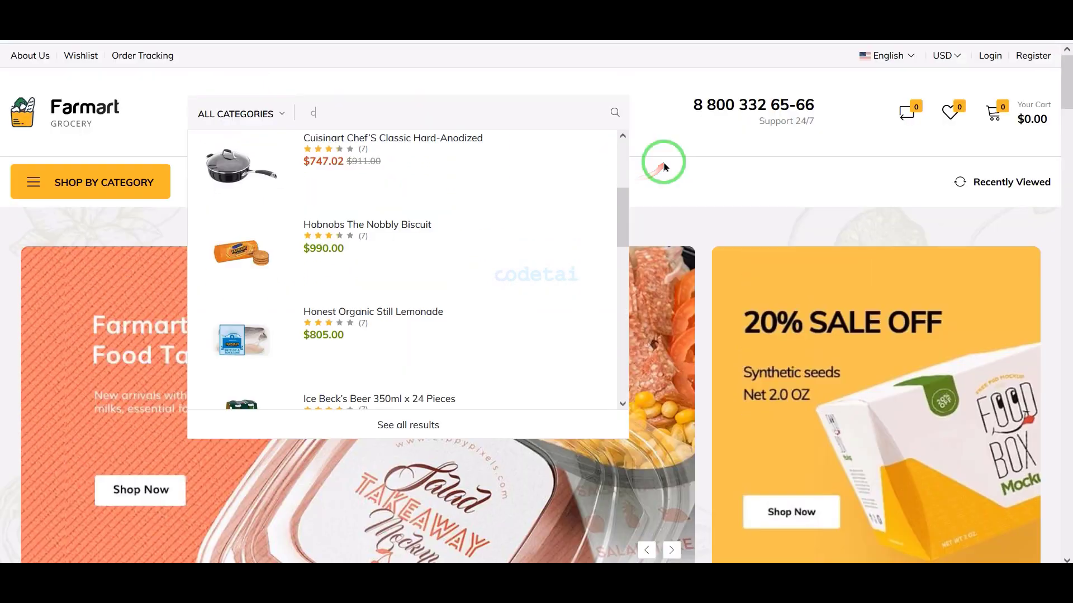
left_click(664, 166)
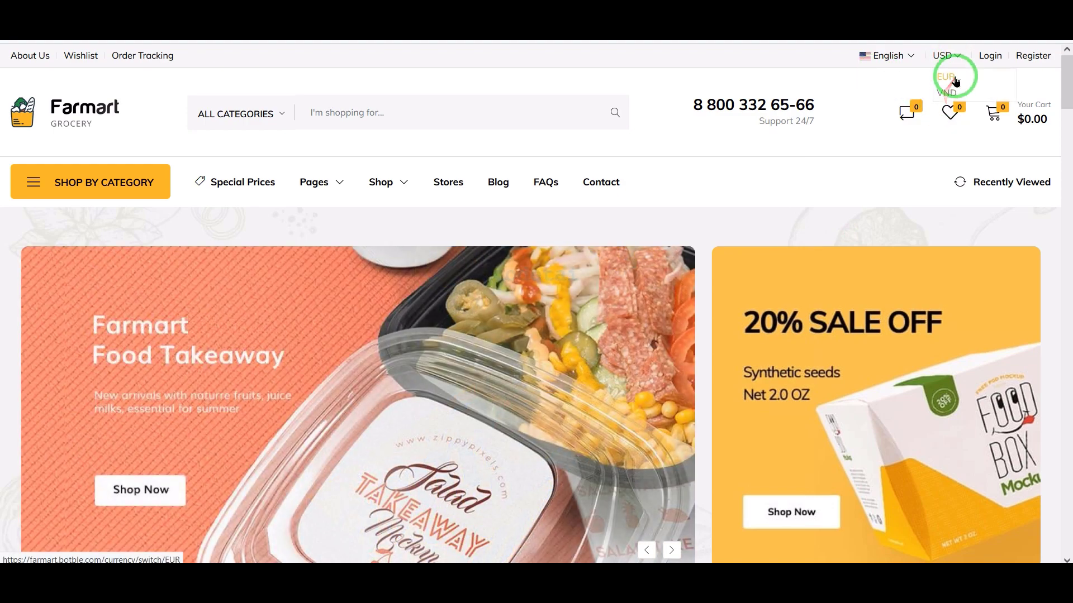
Open the registration page and choose 'I am a vendor' to reveal the shop fields
left_click(1031, 57)
scroll(592, 388, "down", 5)
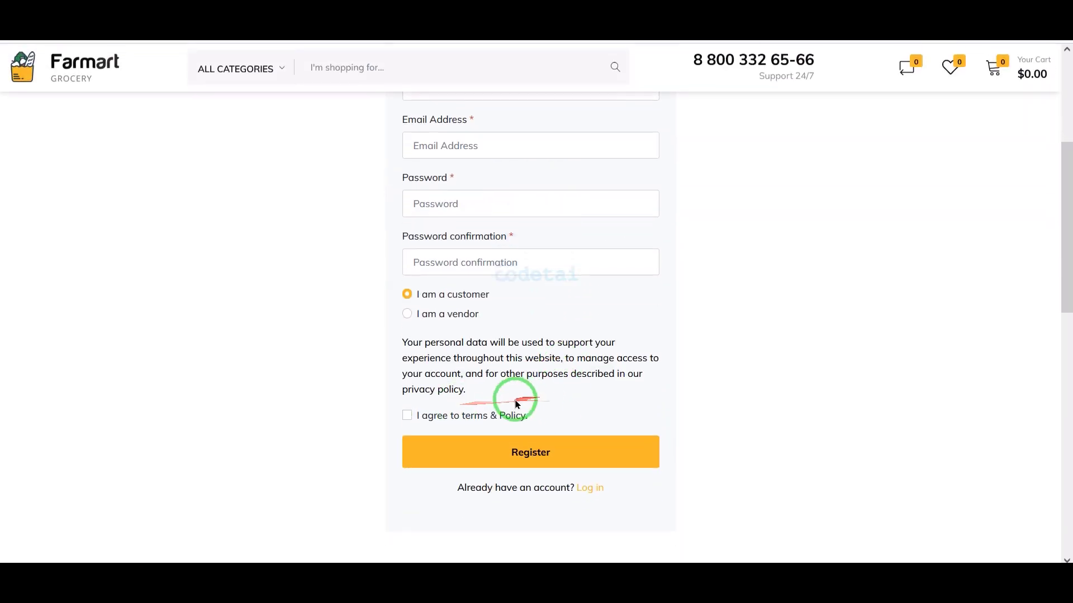
scroll(517, 403, "down", 3)
scroll(546, 395, "up", 3)
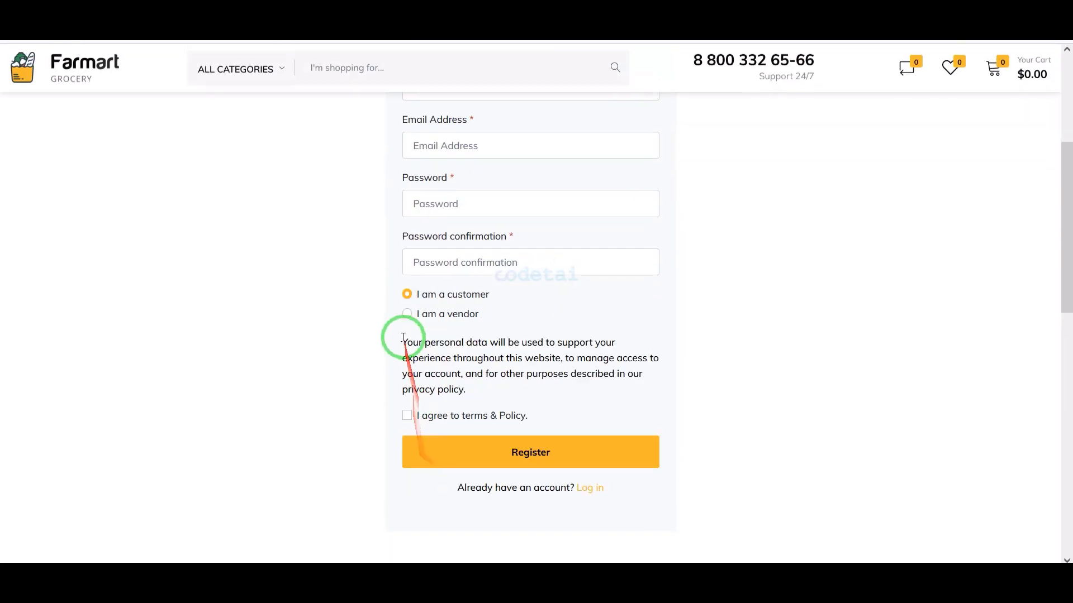
left_click(407, 314)
scroll(471, 380, "down", 2)
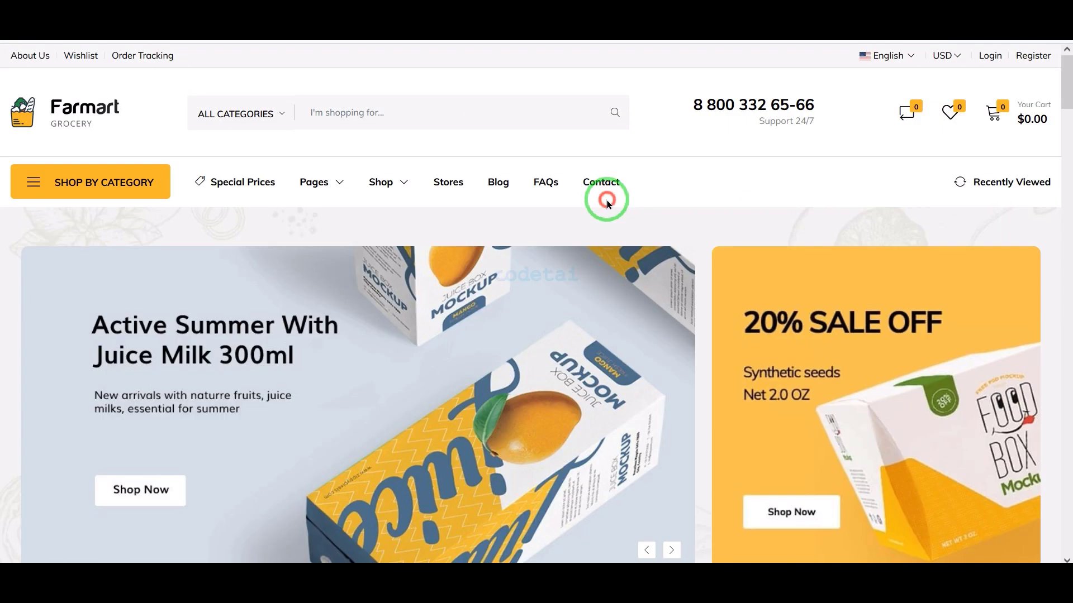
Add Beat Headphone to the cart and view the mini-cart
scroll(604, 196, "down", 15)
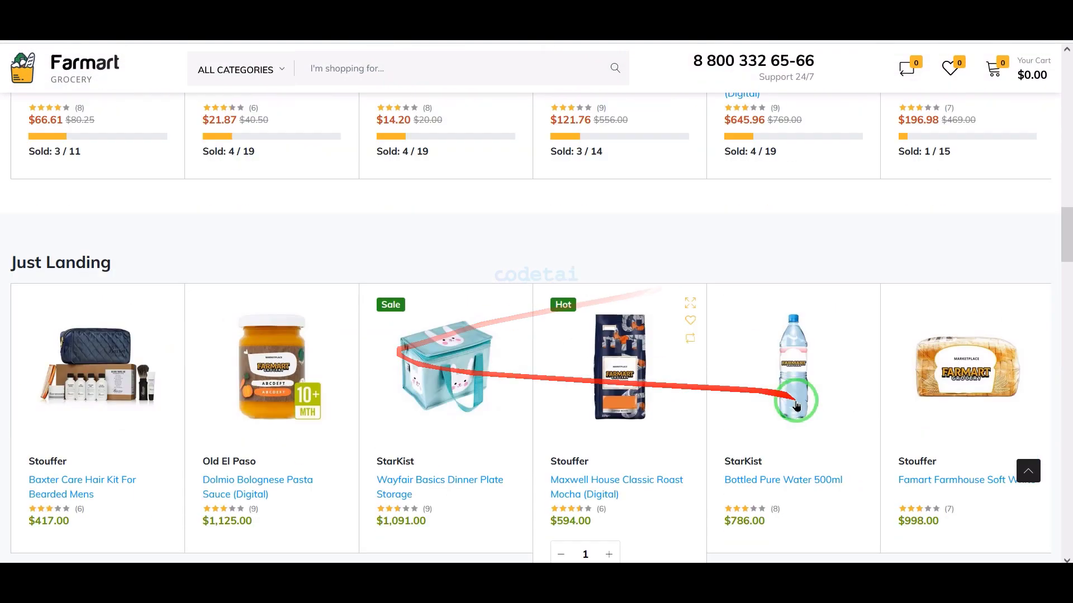
scroll(670, 442, "down", 4)
scroll(492, 408, "down", 3)
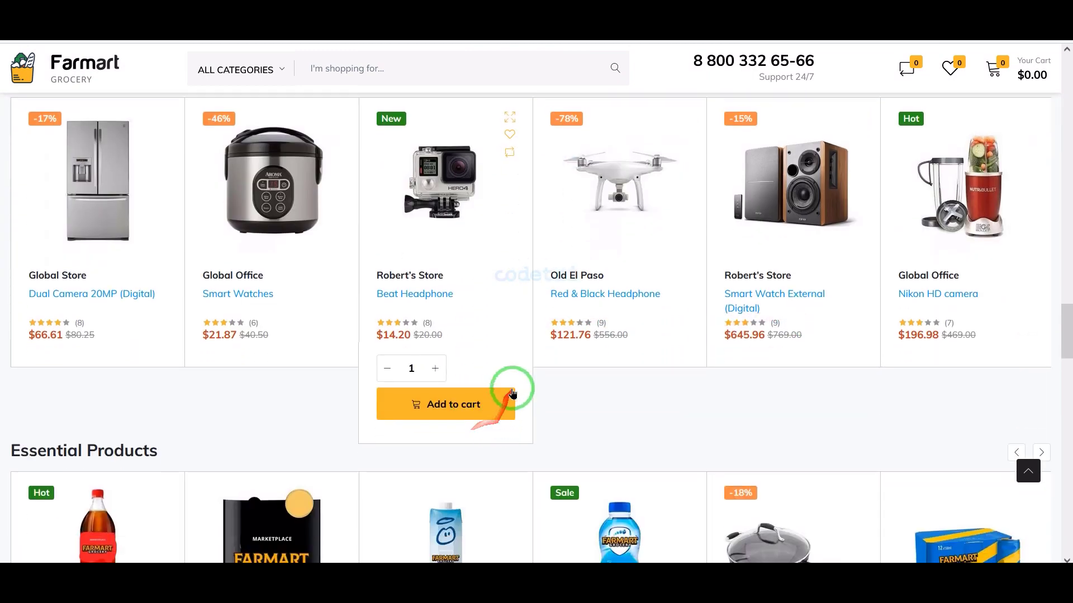
mouse_move(450, 375)
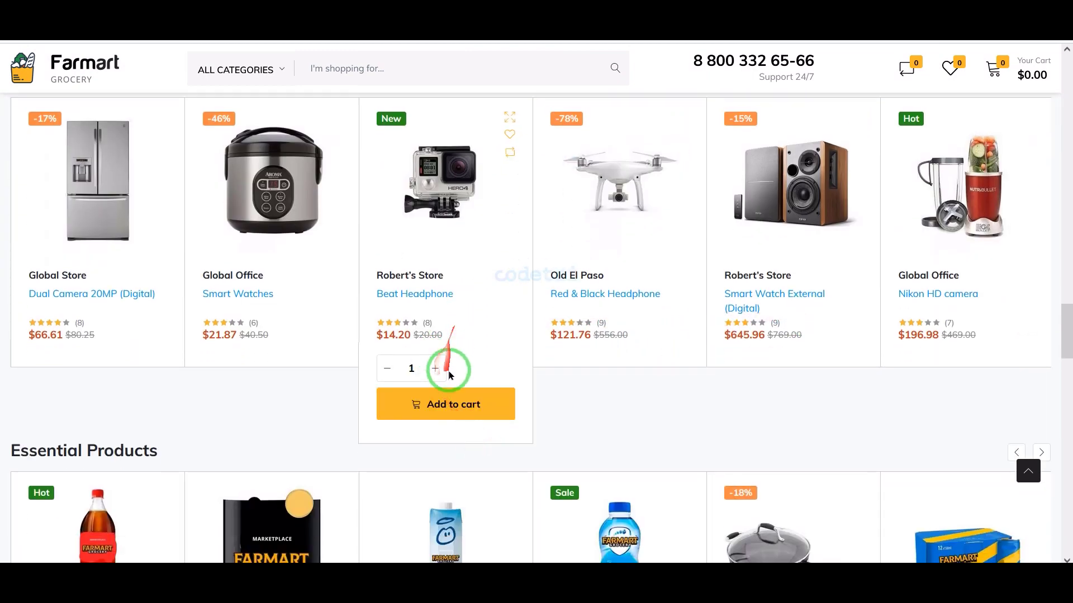
left_click(451, 413)
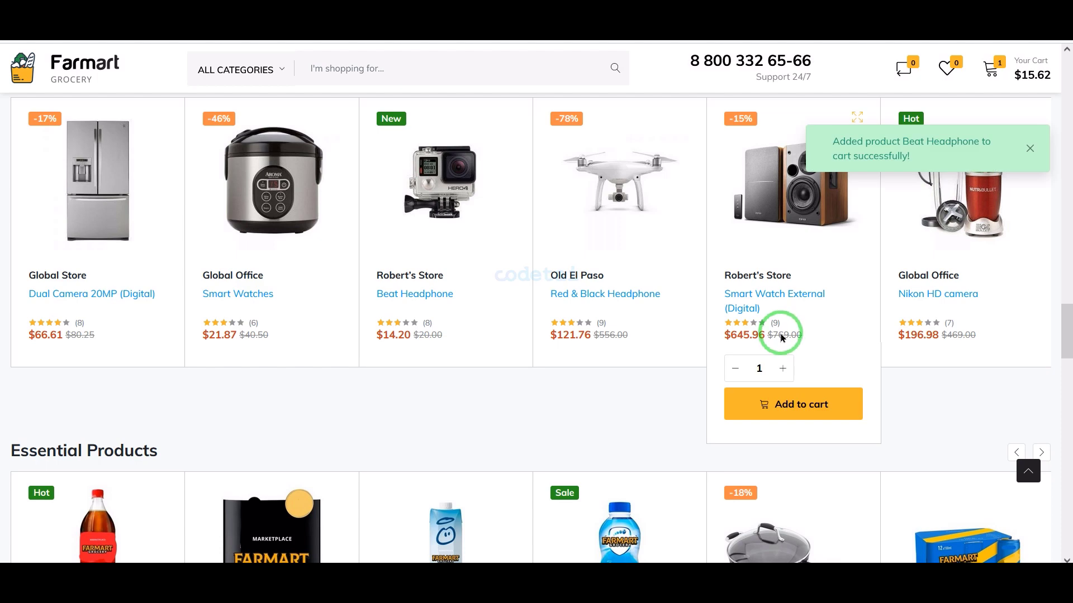
left_click(989, 84)
At checkout choose free delivery, then compare cash on delivery with Stripe payment
left_click(987, 279)
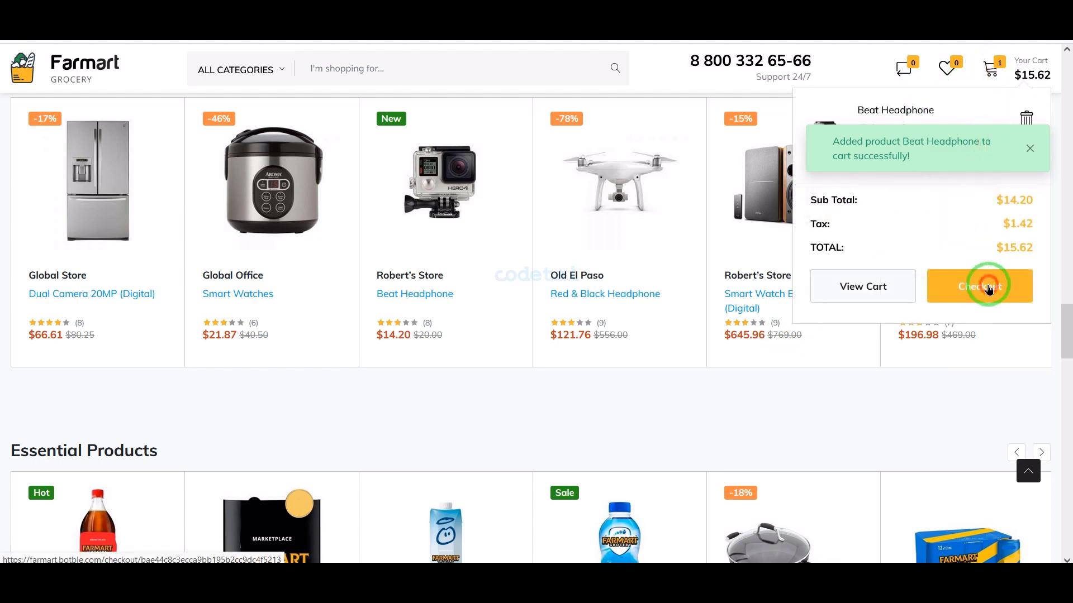
left_click(747, 275)
scroll(347, 318, "down", 4)
left_click(180, 425)
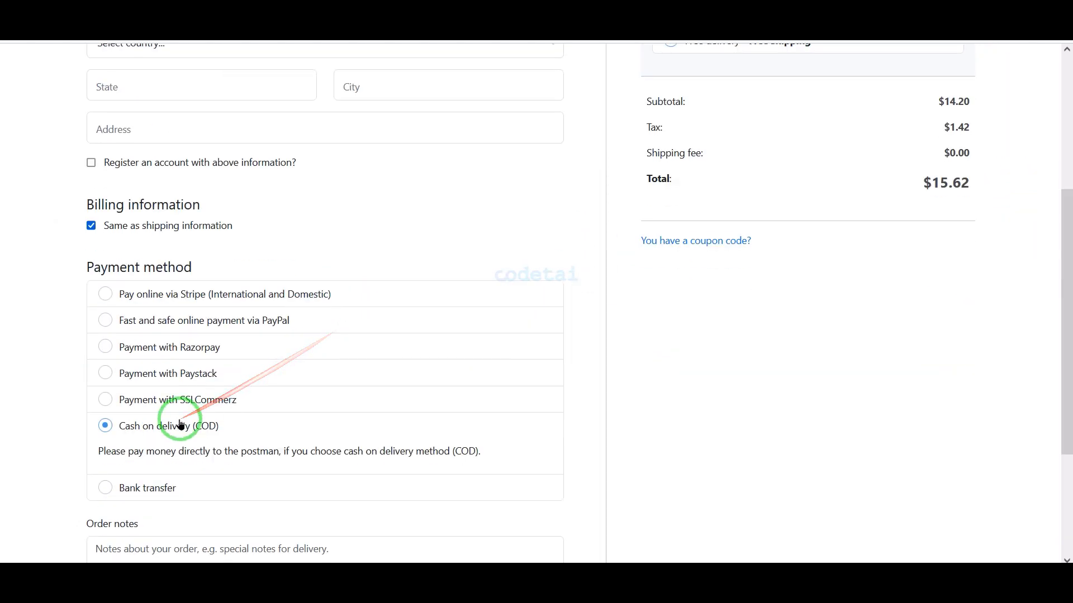
scroll(180, 425, "down", 3)
scroll(414, 430, "up", 2)
left_click(193, 248)
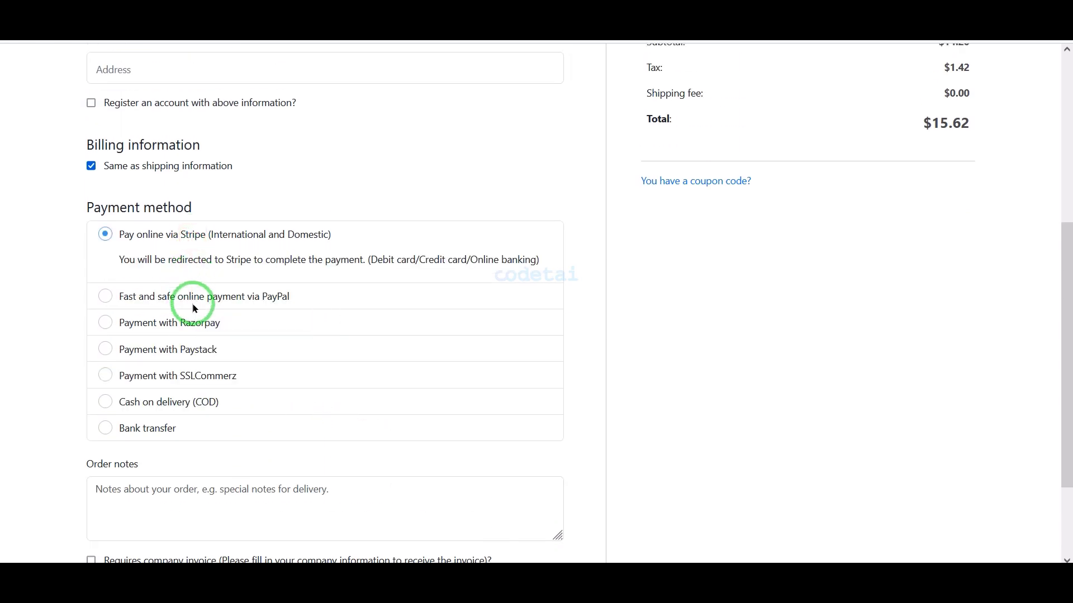
Sign in with the vendor demo account and scroll the vendor dashboard
left_click(561, 402)
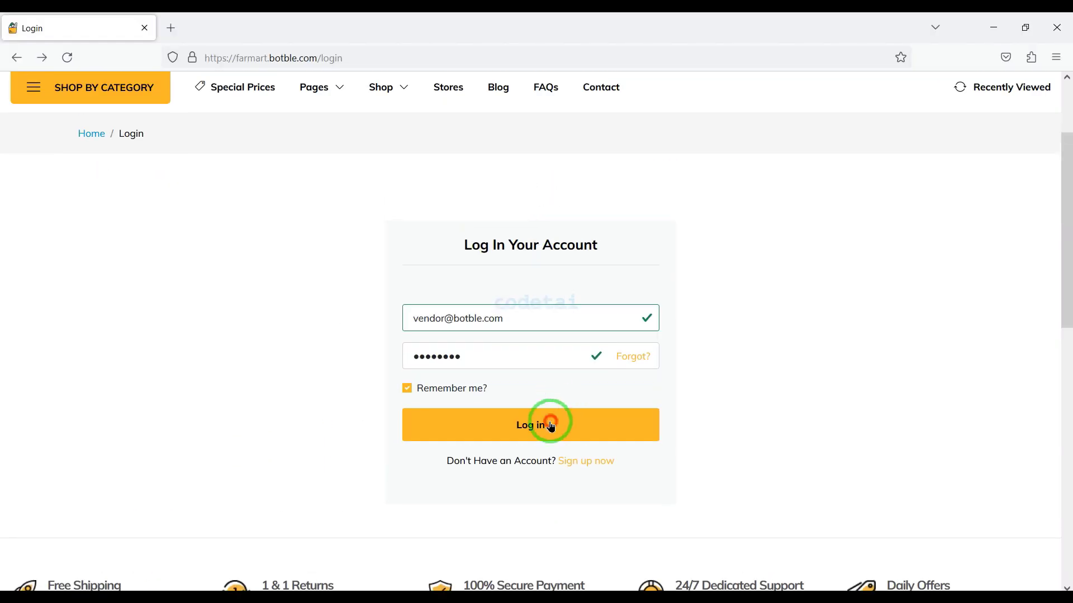
scroll(589, 314, "down", 10)
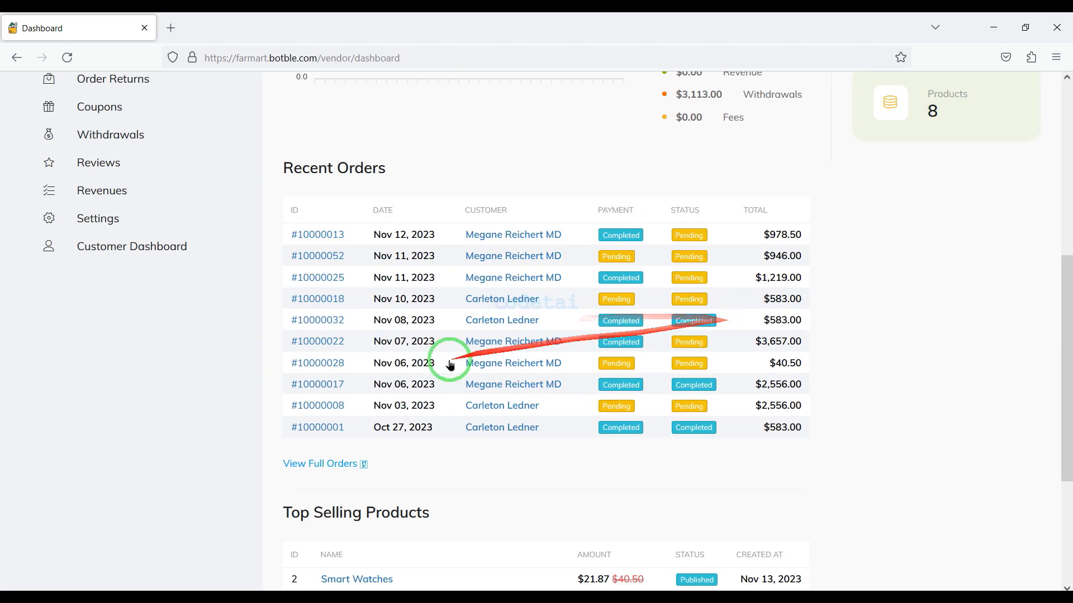
scroll(746, 402, "up", 10)
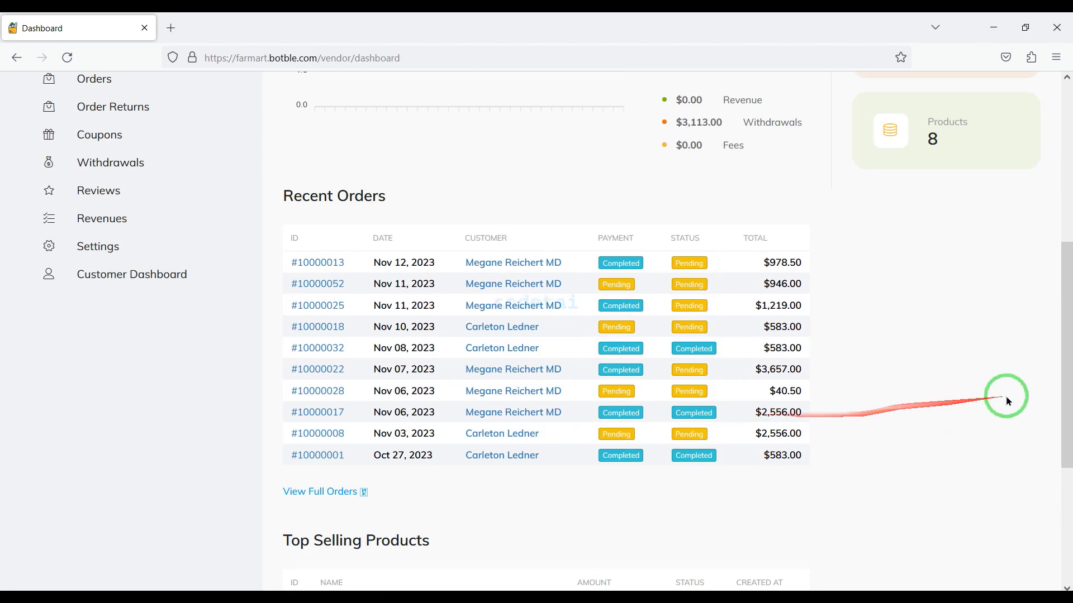
scroll(1034, 402, "up", 2)
From the vendor's product list, start a new physical product
scroll(625, 408, "down", 2)
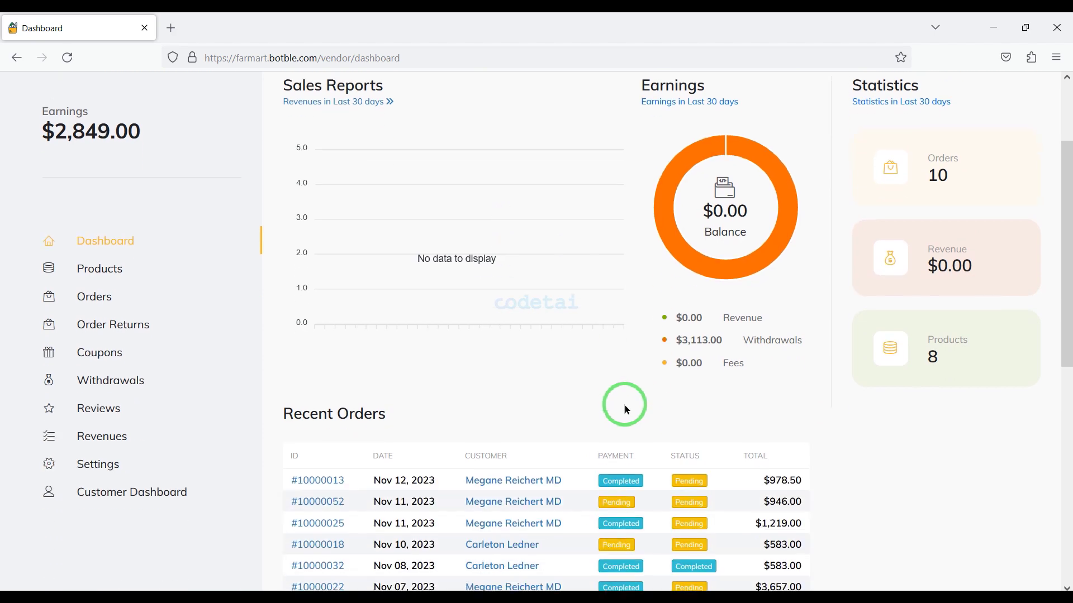
left_click(129, 268)
scroll(682, 299, "down", 5)
scroll(970, 363, "up", 5)
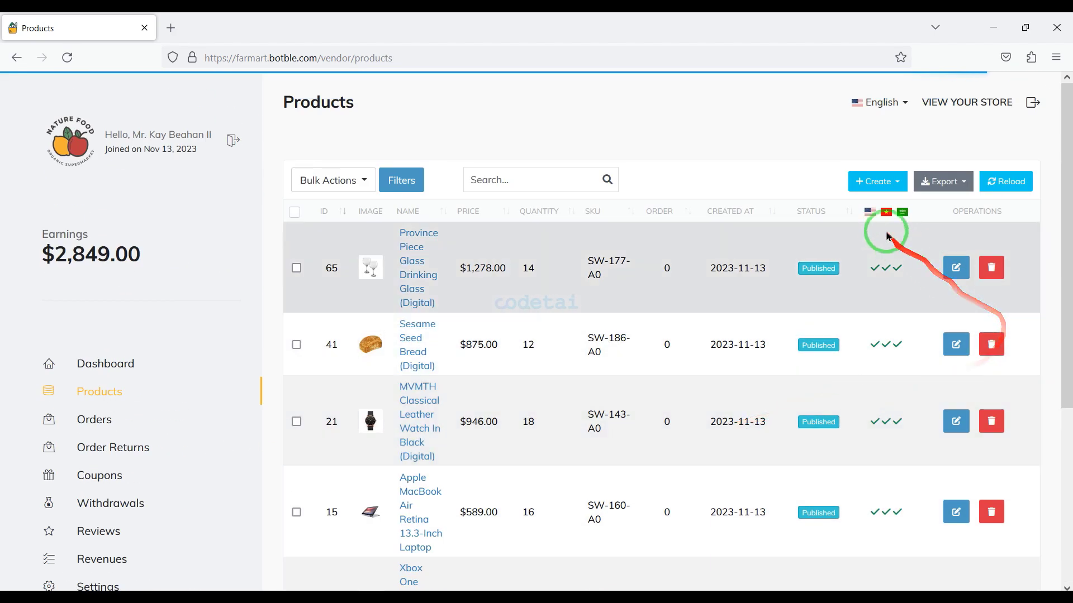
left_click(871, 180)
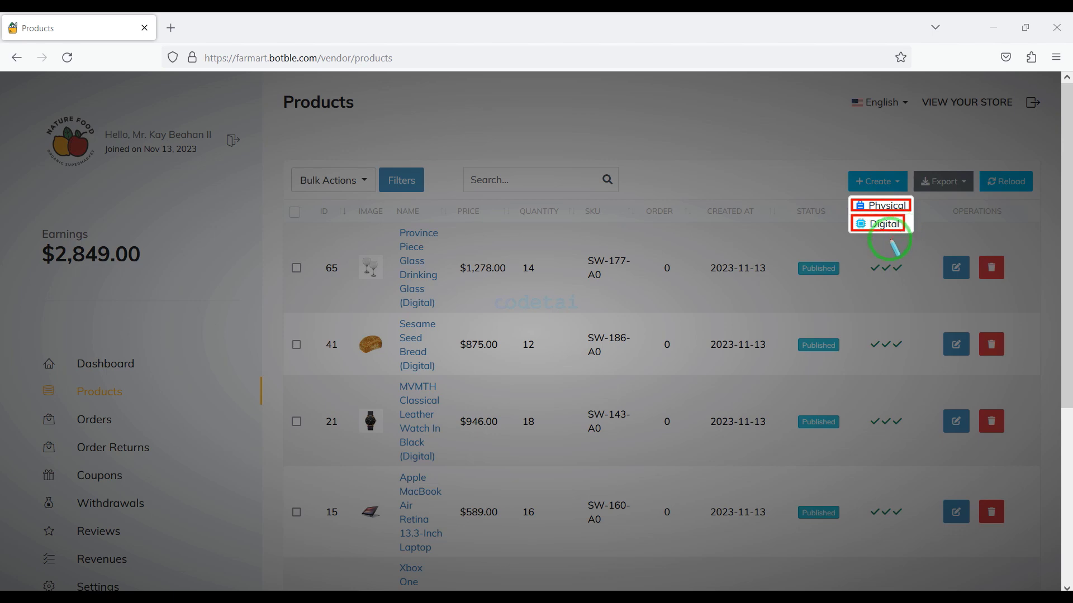
left_click(876, 207)
Add an empty item under Product FAQs on the new product form
scroll(669, 247, "down", 7)
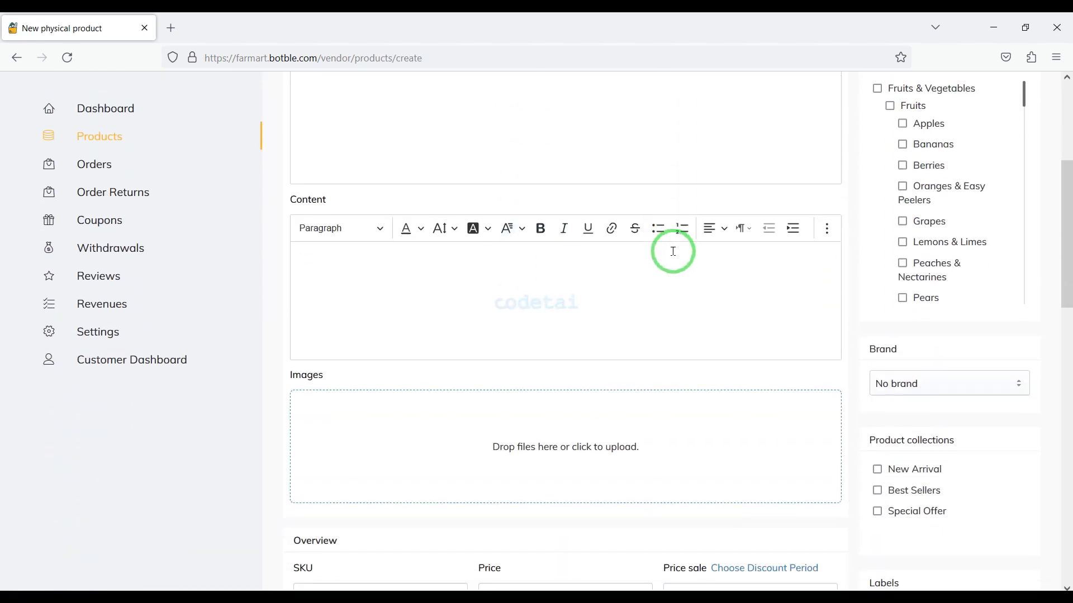
scroll(676, 257, "down", 12)
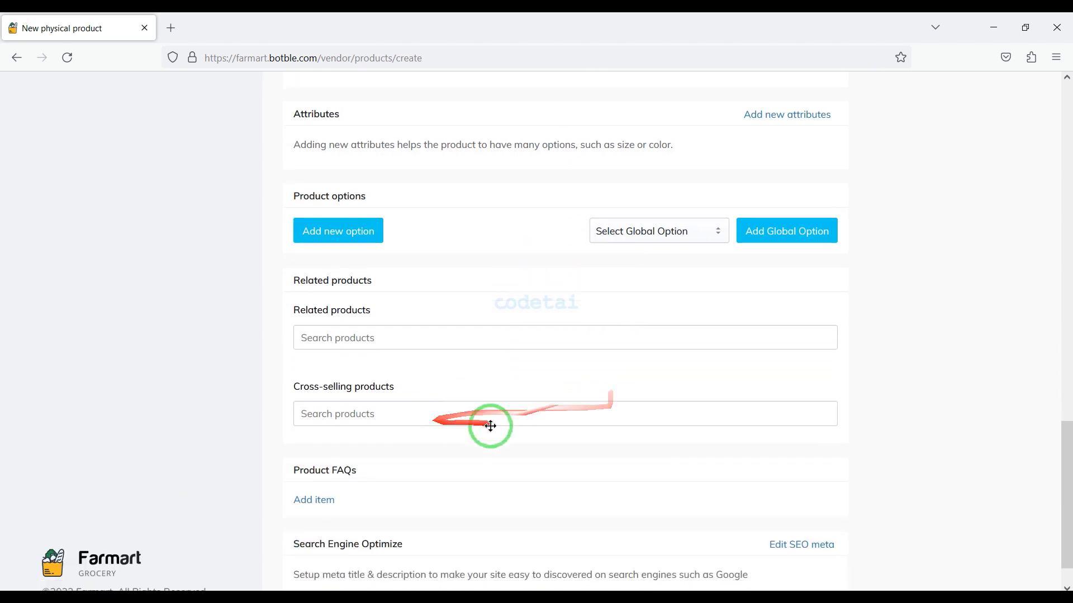
scroll(545, 443, "up", 2)
scroll(447, 456, "down", 2)
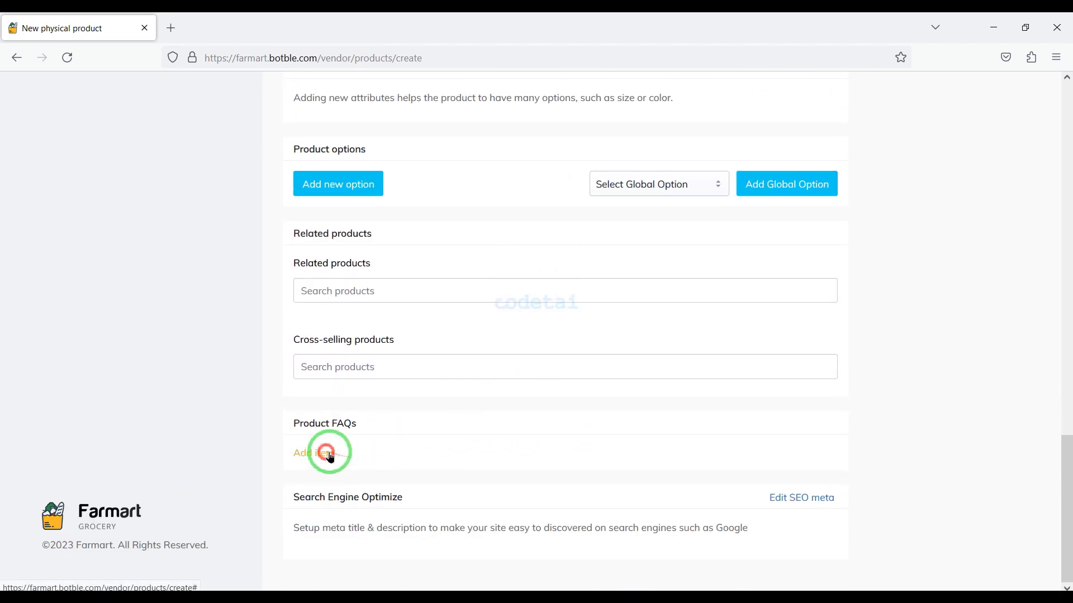
left_click(330, 457)
scroll(1044, 407, "up", 20)
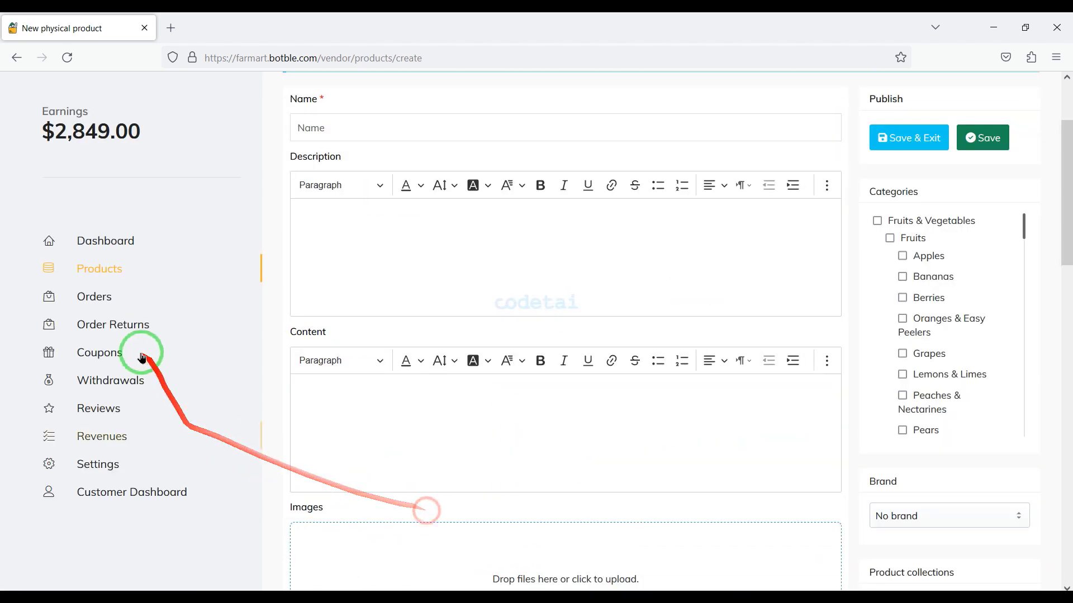
Open the vendor's orders and view the $946 bank-transfer order's details
left_click(121, 306)
scroll(694, 311, "down", 3)
scroll(1000, 371, "up", 3)
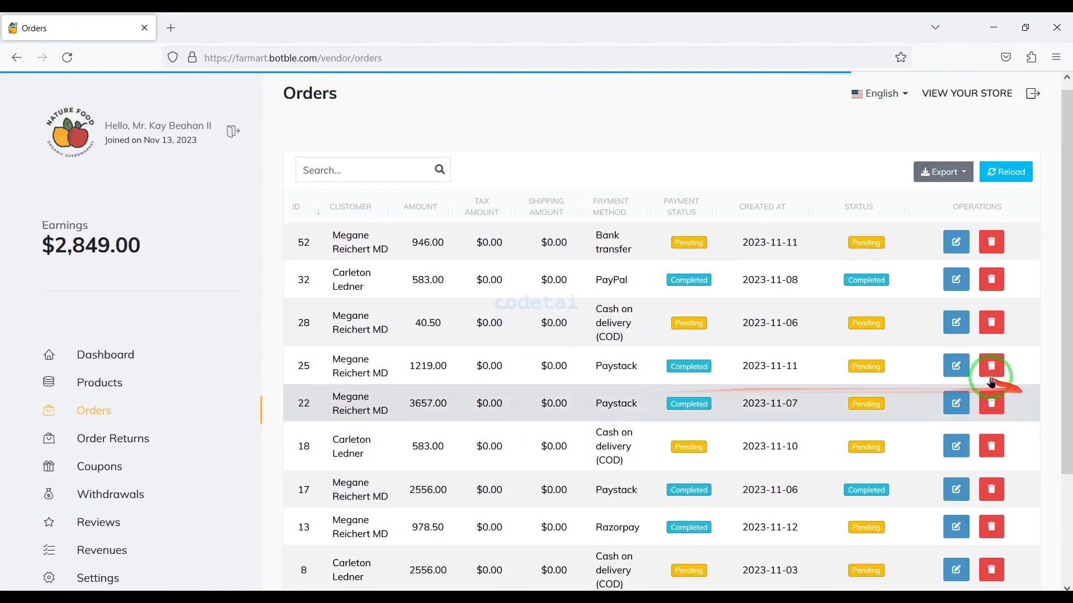
left_click(956, 251)
scroll(647, 307, "down", 5)
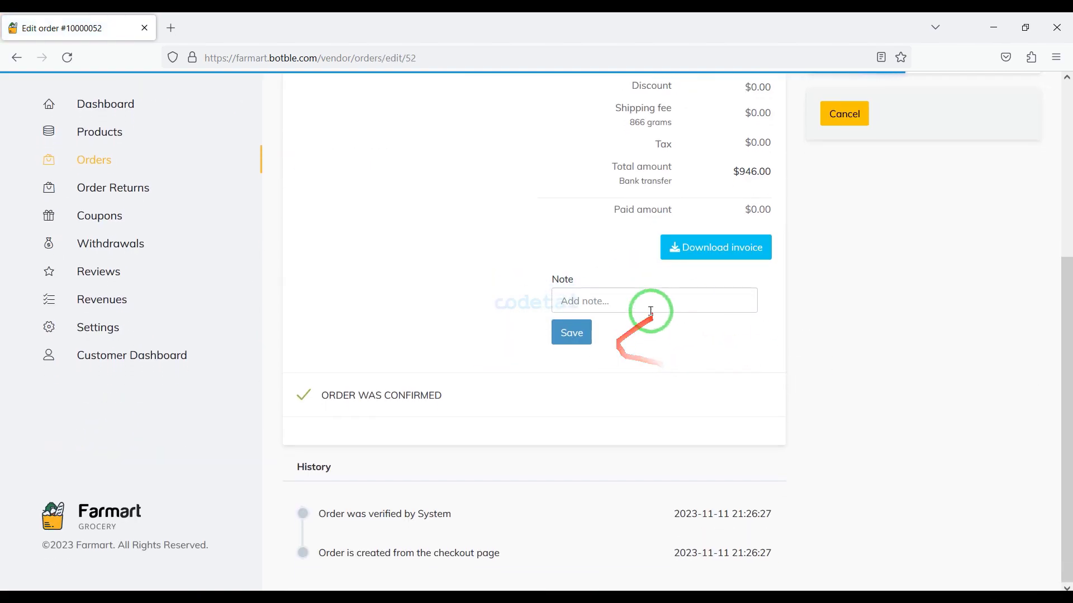
scroll(649, 362, "up", 5)
Look over the Order Returns and Create coupon pages, then open a new withdrawal request
scroll(648, 369, "down", 5)
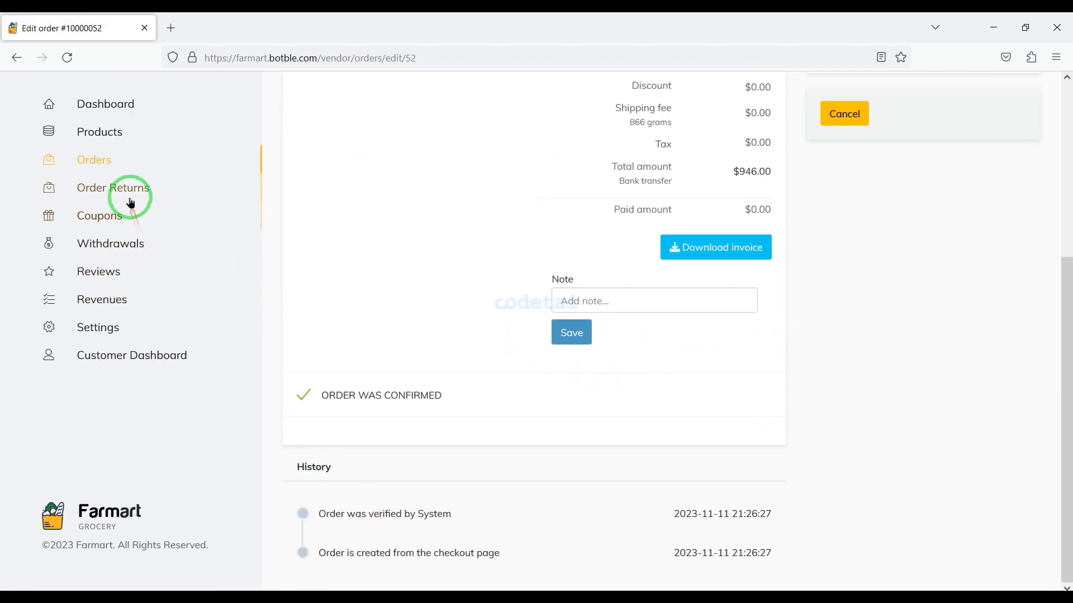
scroll(732, 299, "down", 3)
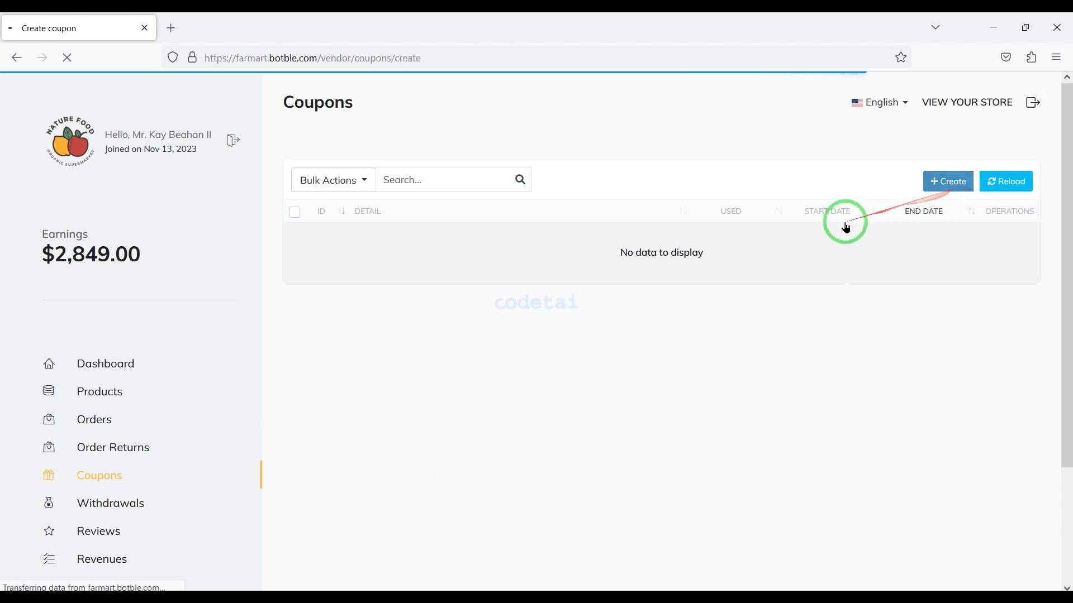
scroll(477, 296, "down", 2)
scroll(559, 299, "up", 2)
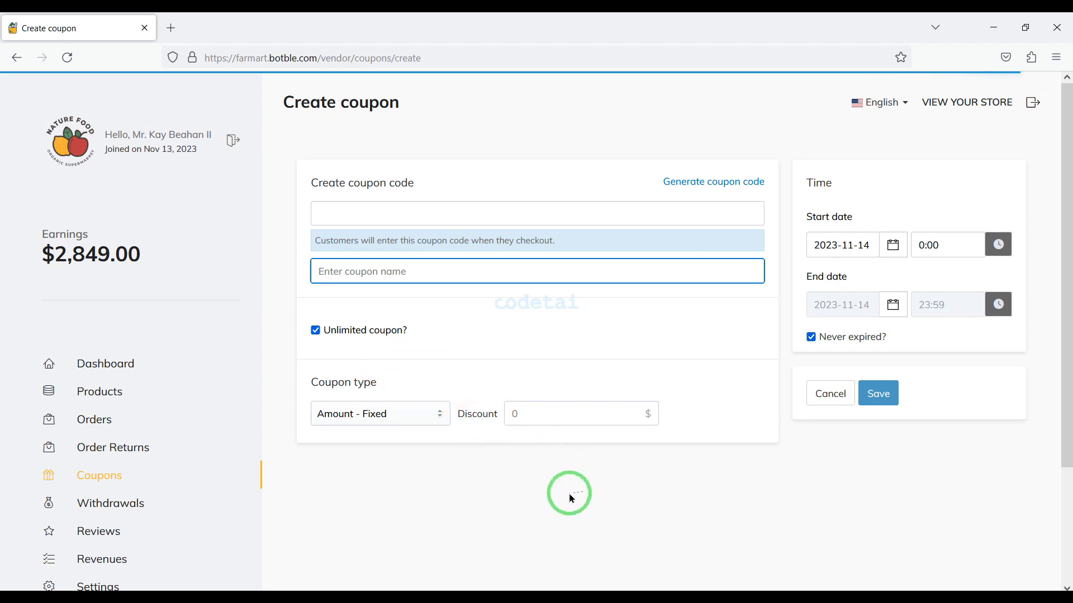
scroll(308, 529, "down", 2)
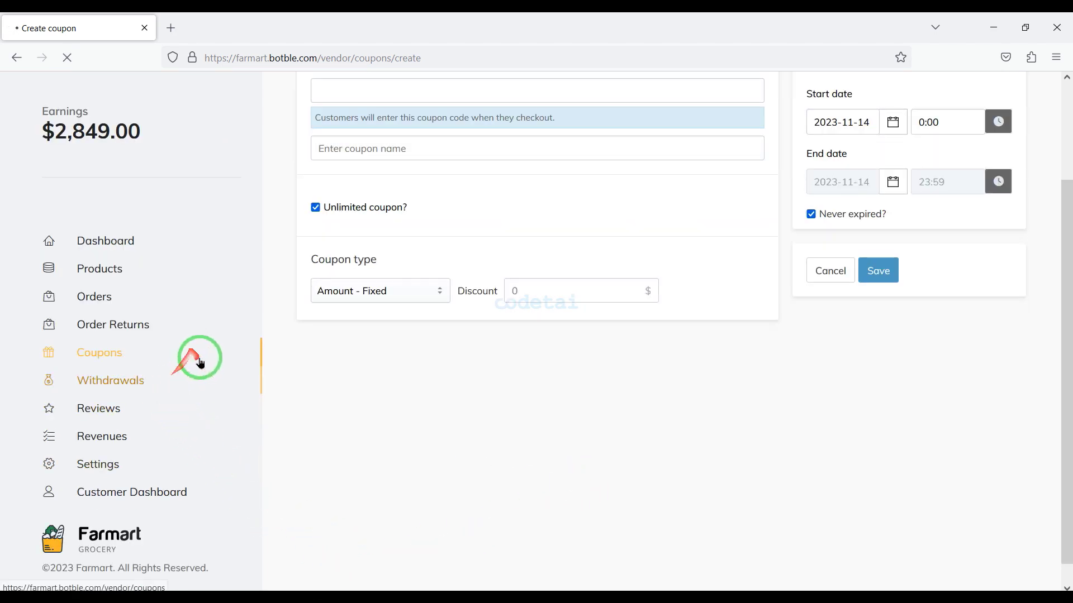
left_click(884, 179)
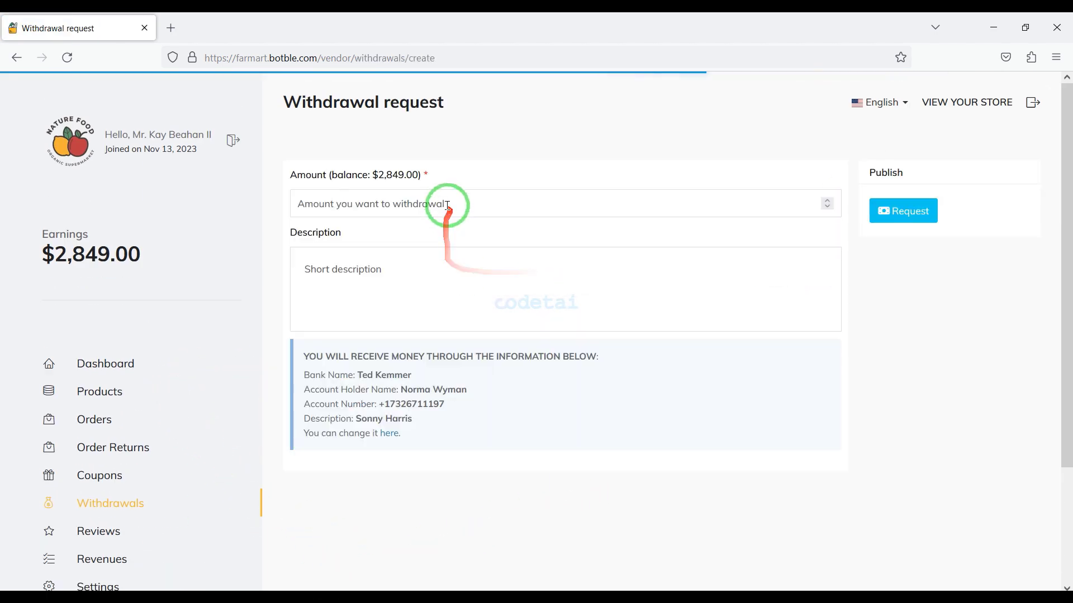
scroll(269, 441, "down", 3)
left_click_drag(8, 198, 238, 476)
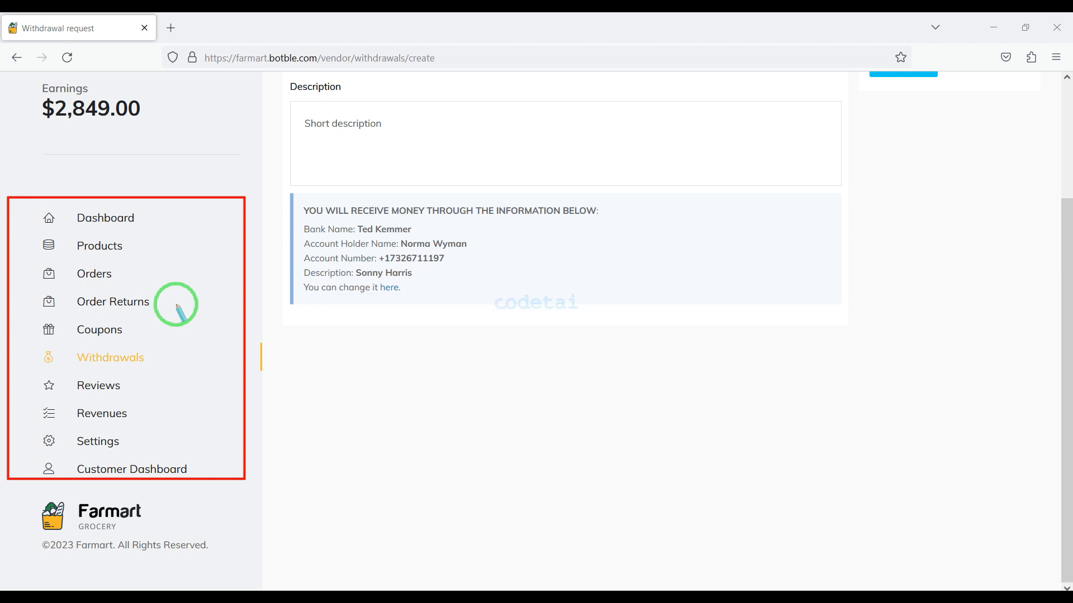
scroll(546, 254, "up", 3)
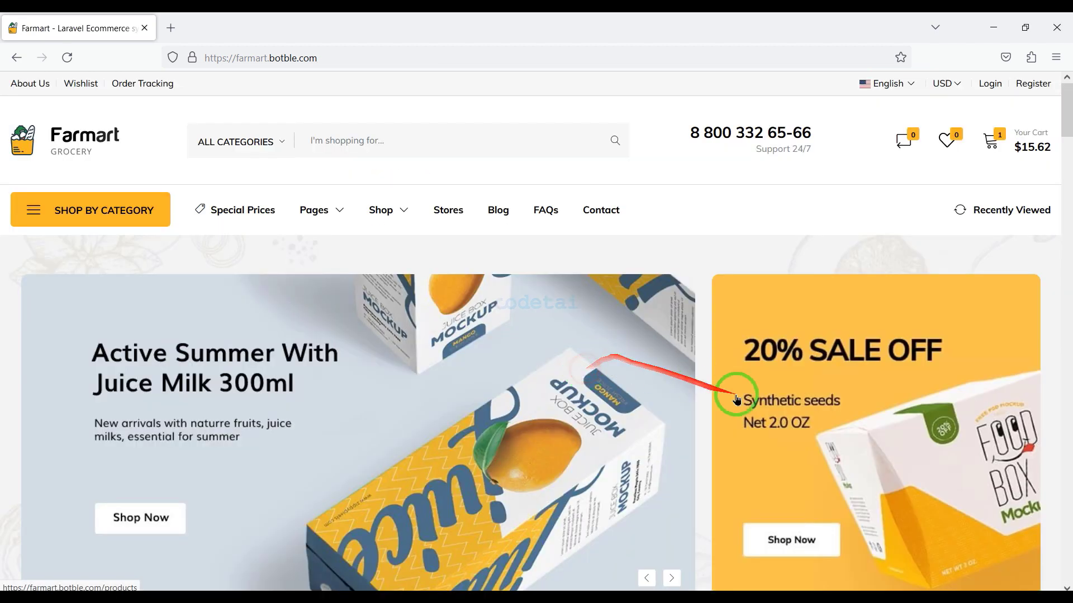
Scroll up and down the Farmart demo homepage once more
scroll(562, 483, "down", 18)
scroll(656, 528, "up", 5)
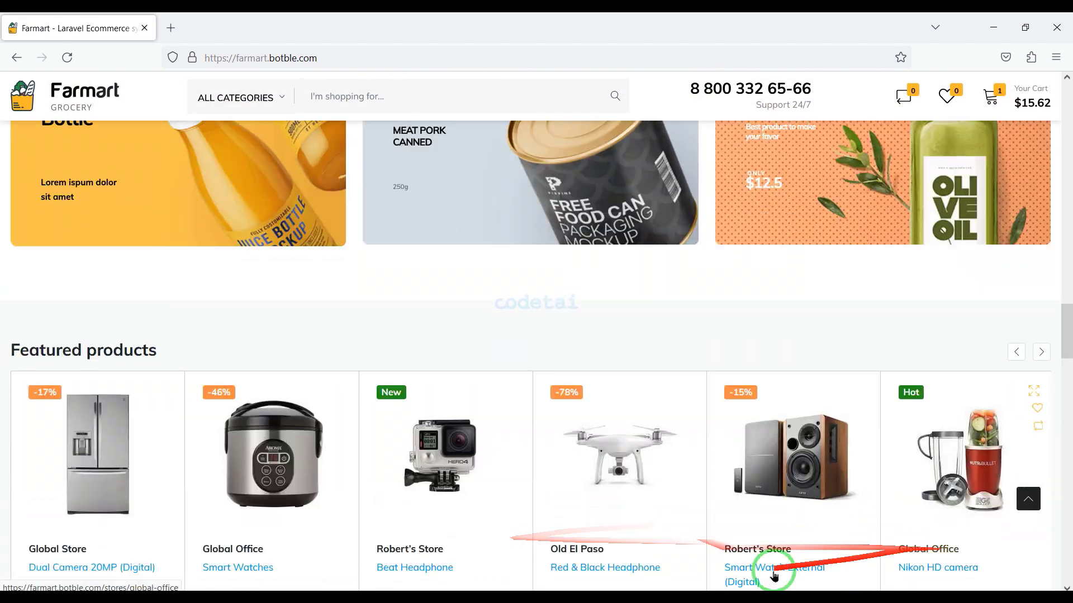
scroll(867, 583, "down", 20)
scroll(904, 536, "up", 20)
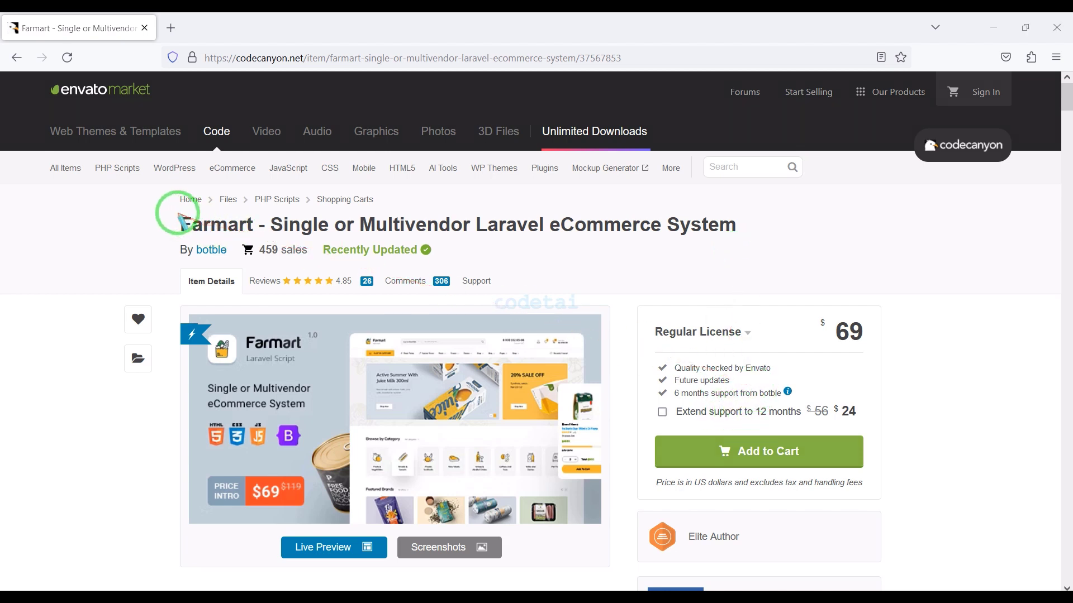
left_click_drag(468, 239, 742, 239)
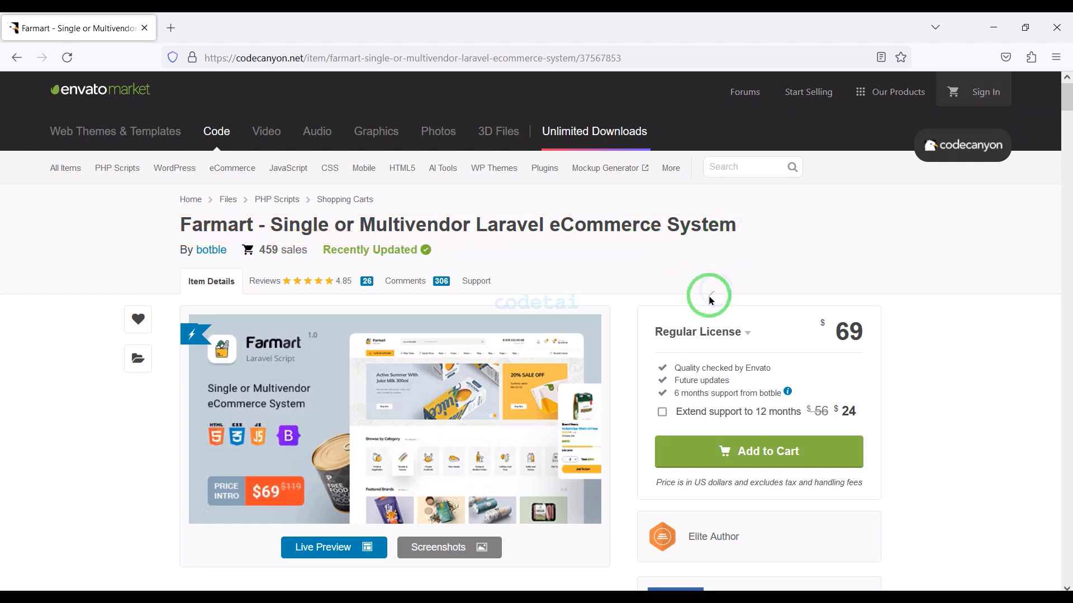
scroll(634, 328, "down", 2)
scroll(673, 440, "down", 4)
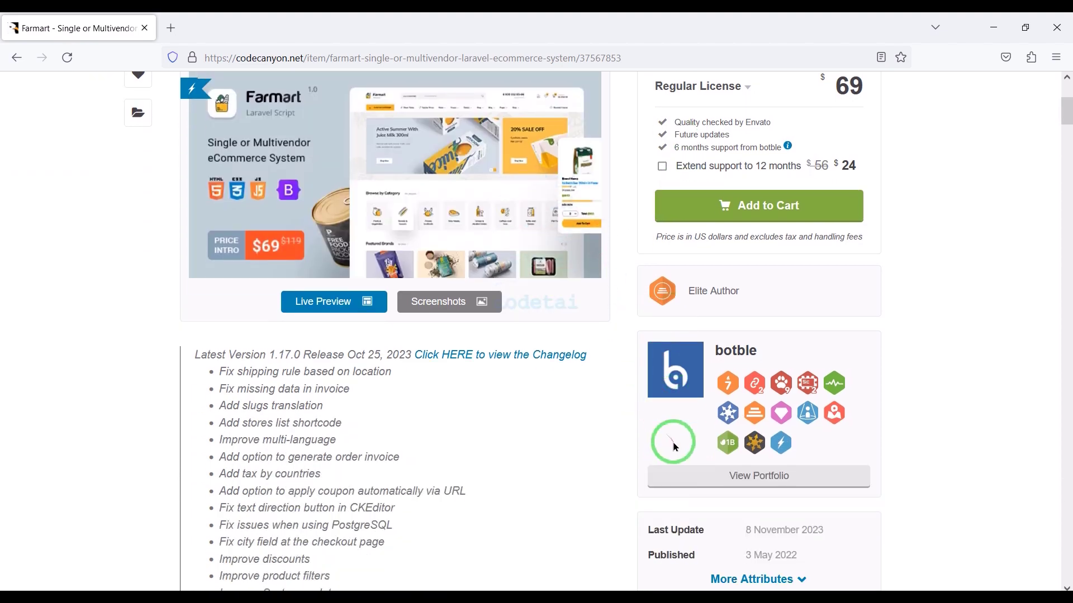
scroll(675, 447, "down", 12)
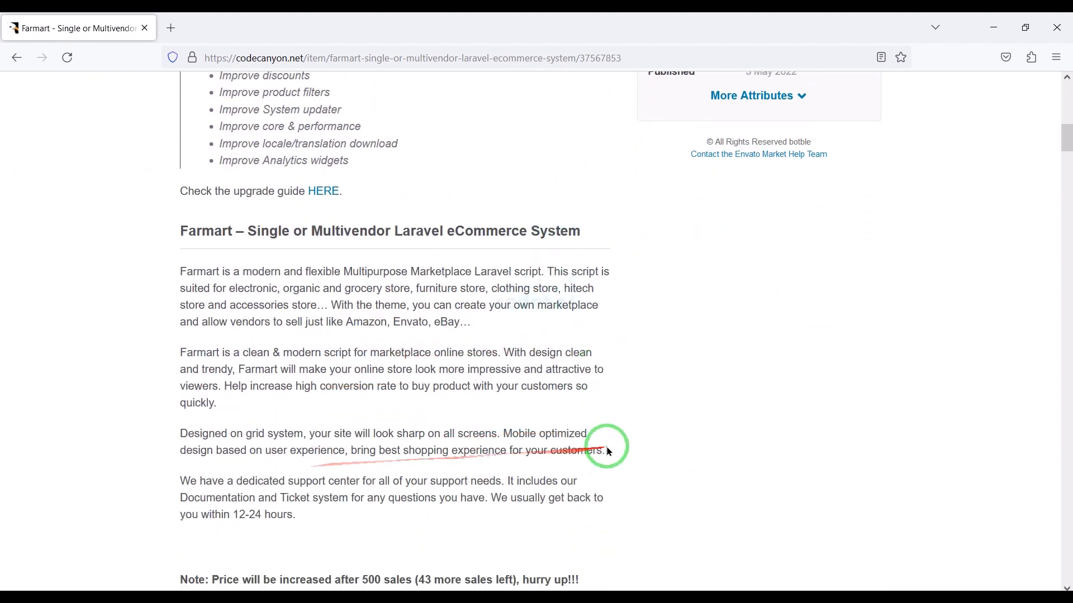
scroll(370, 443, "down", 13)
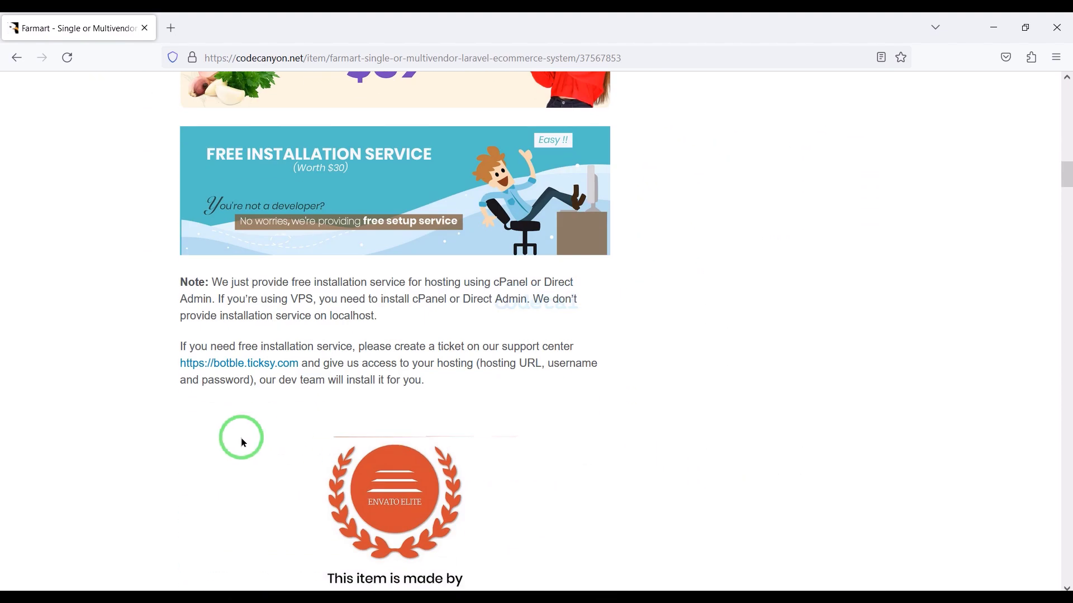
scroll(483, 444, "down", 17)
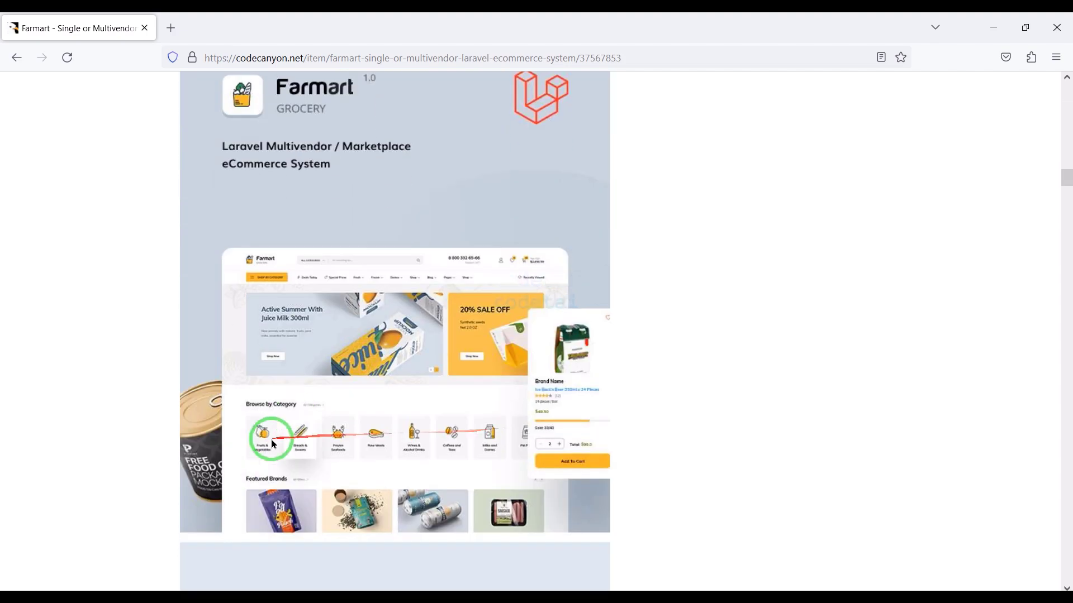
scroll(474, 436, "down", 9)
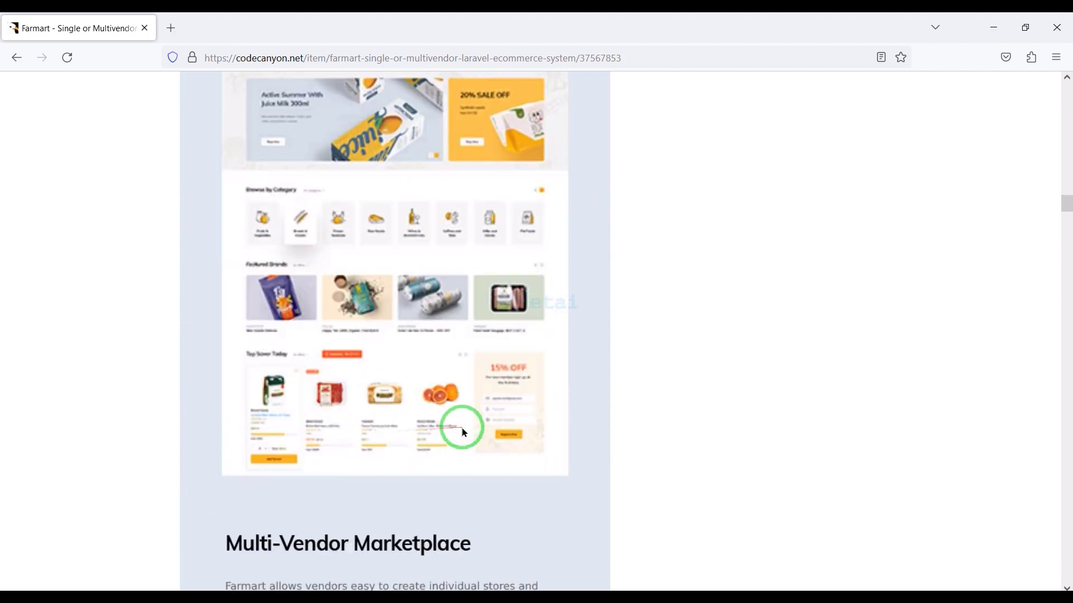
scroll(464, 433, "down", 18)
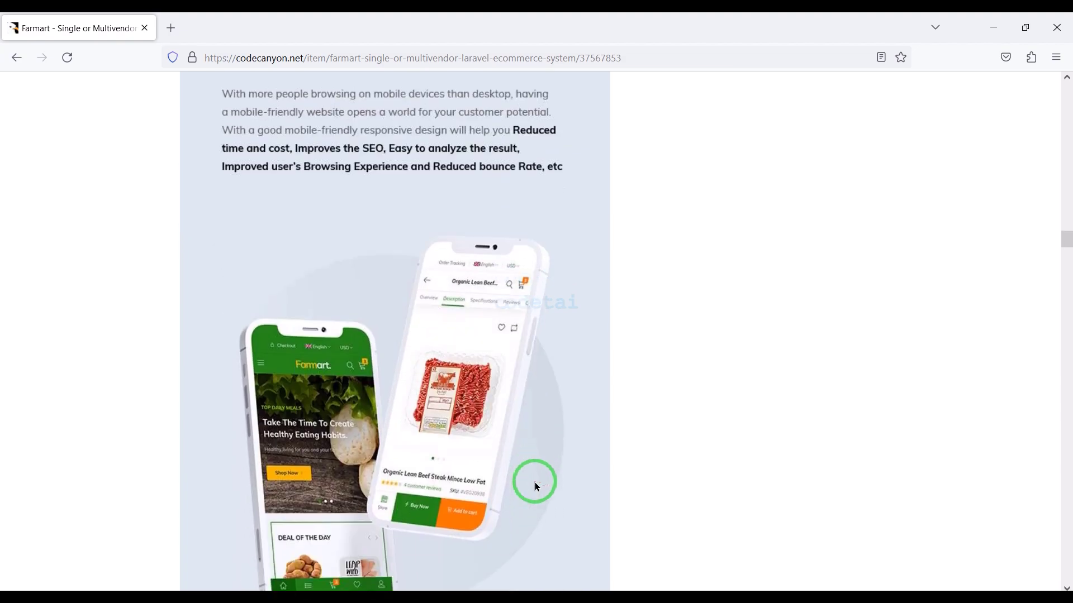
scroll(536, 487, "down", 17)
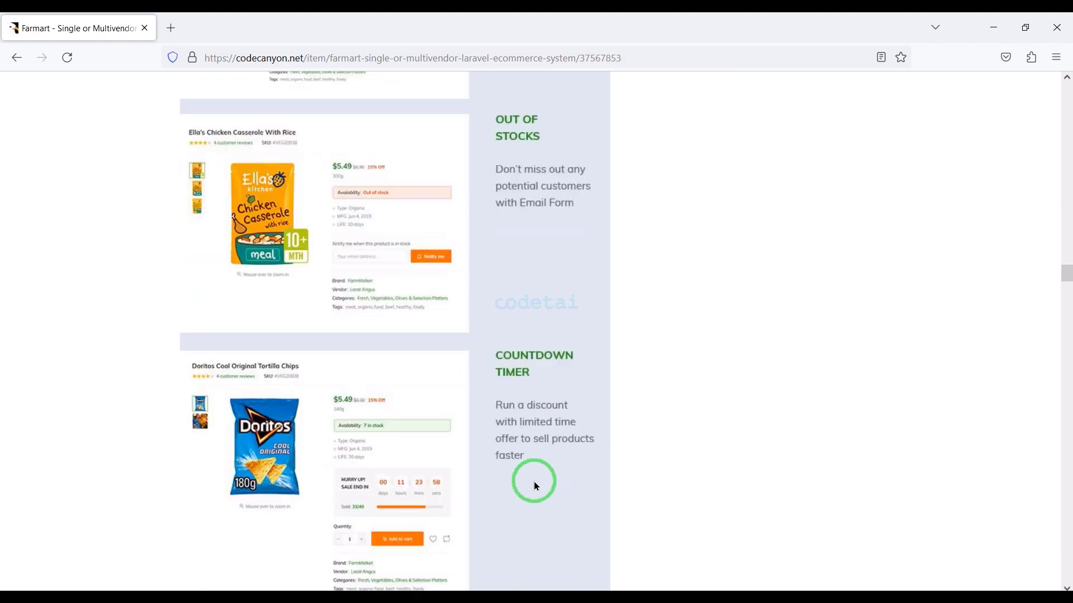
scroll(536, 484, "down", 17)
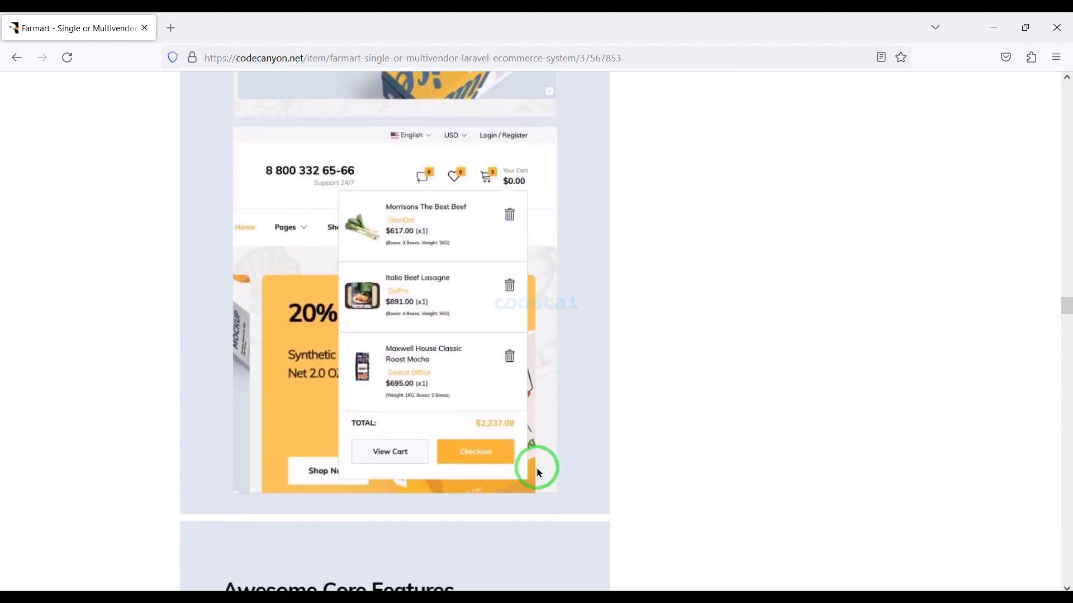
scroll(539, 473, "down", 7)
scroll(544, 472, "down", 9)
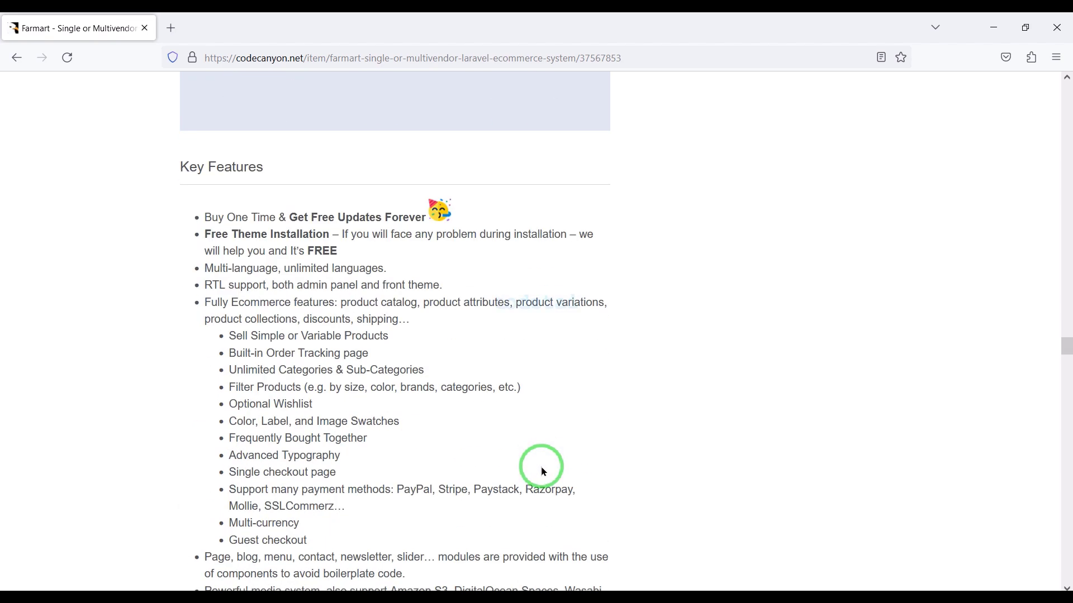
scroll(544, 473, "down", 4)
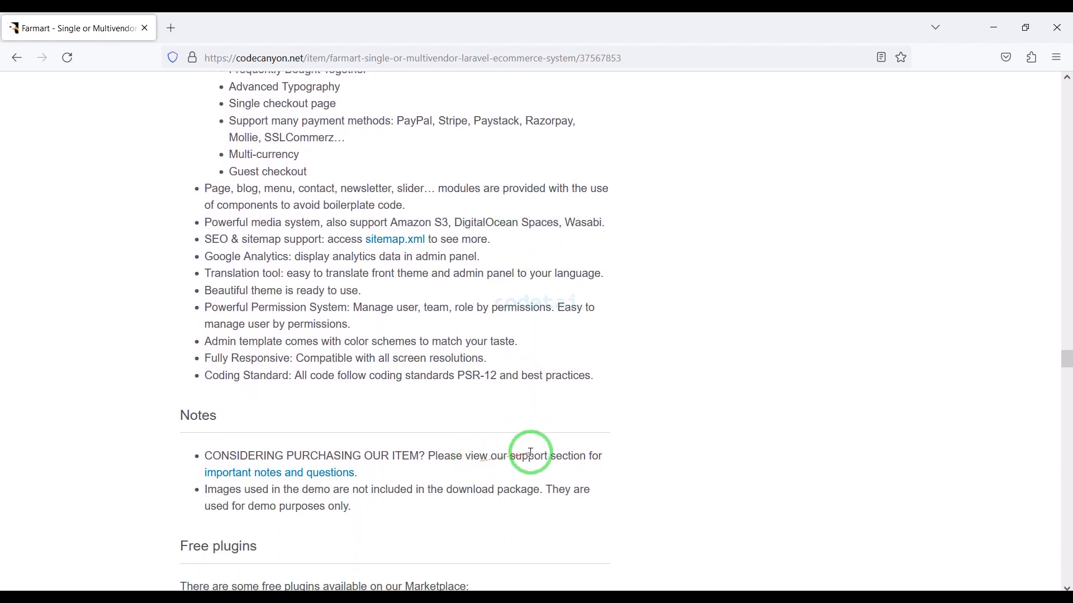
scroll(530, 454, "down", 6)
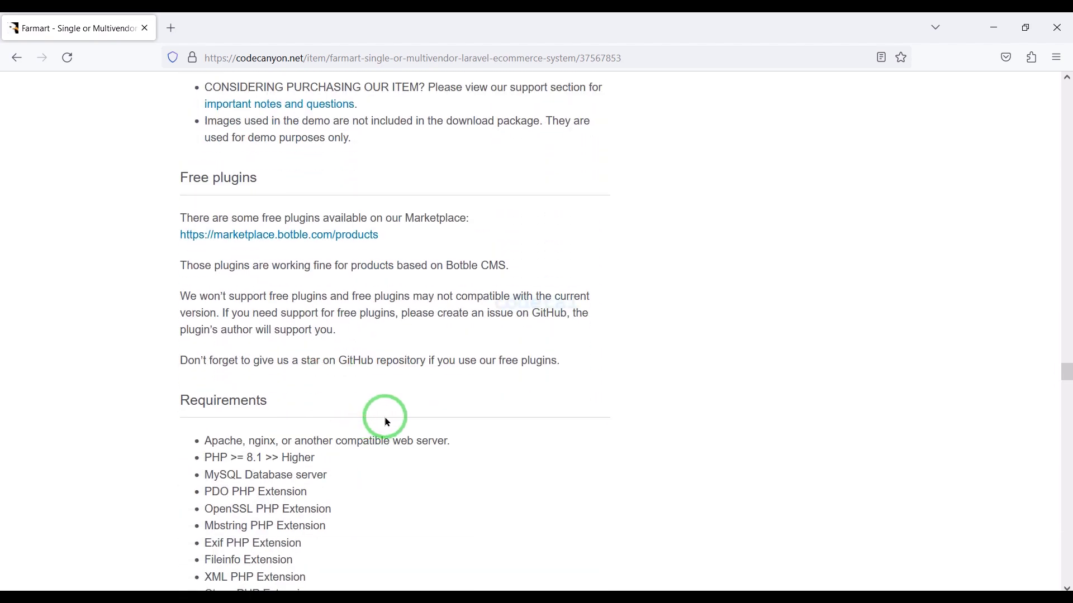
scroll(388, 423, "down", 5)
scroll(484, 427, "up", 15)
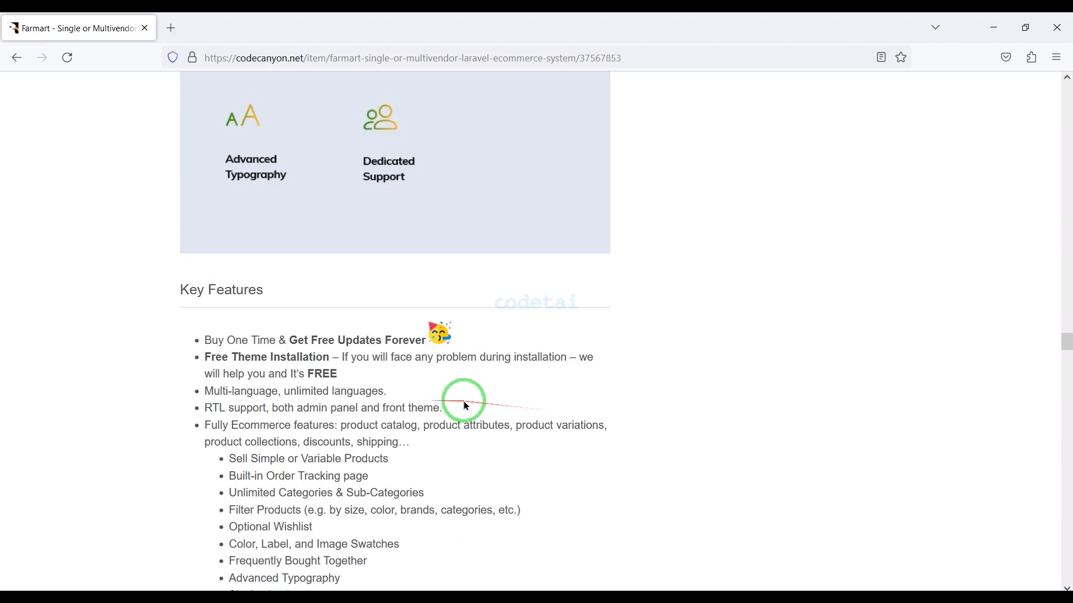
scroll(470, 405, "up", 20)
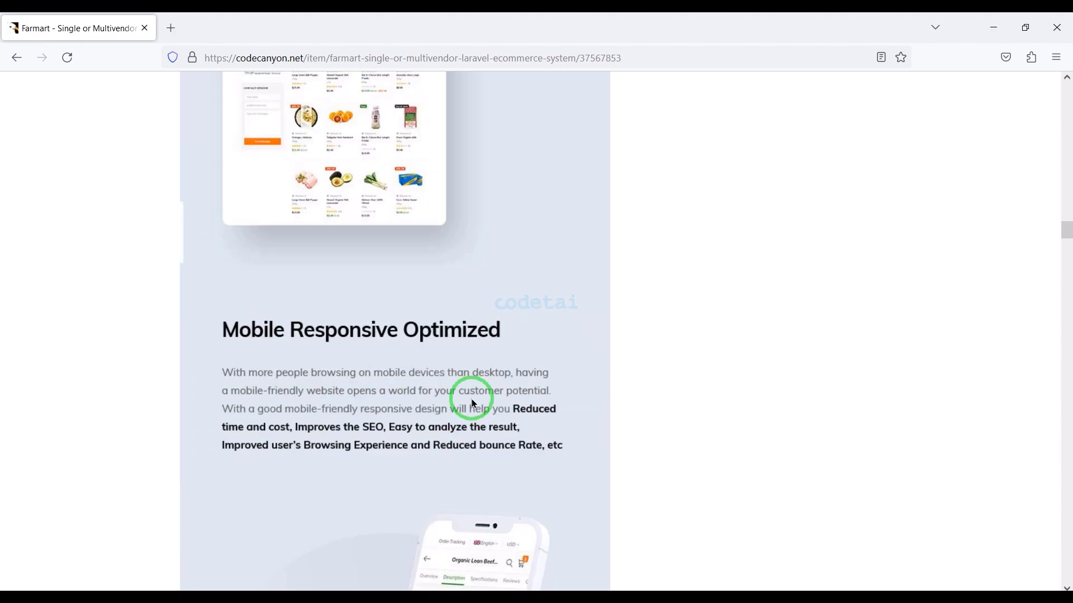
scroll(474, 404, "up", 20)
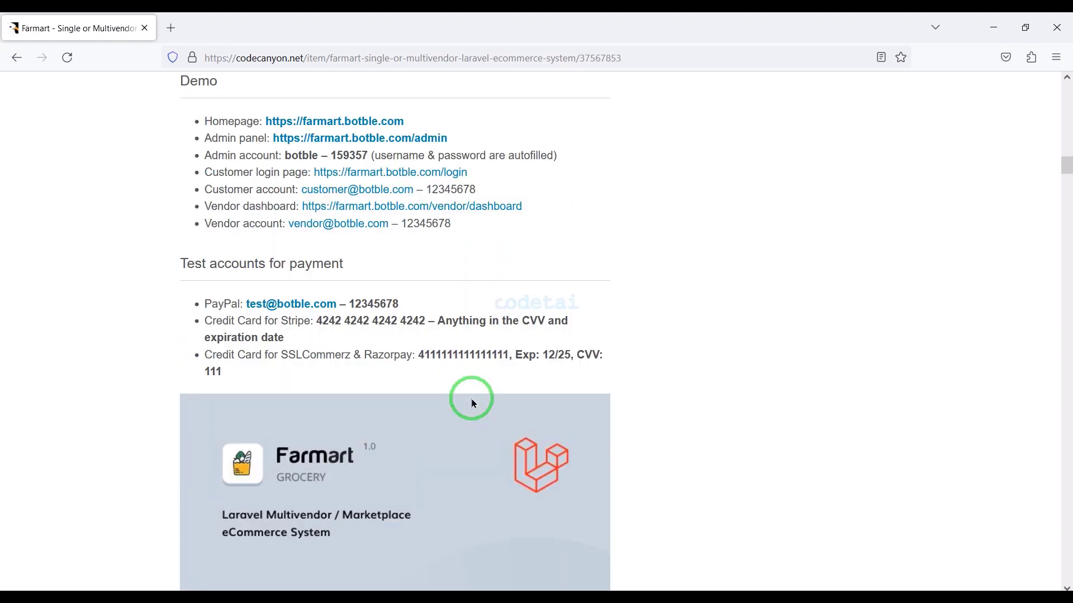
scroll(474, 403, "up", 20)
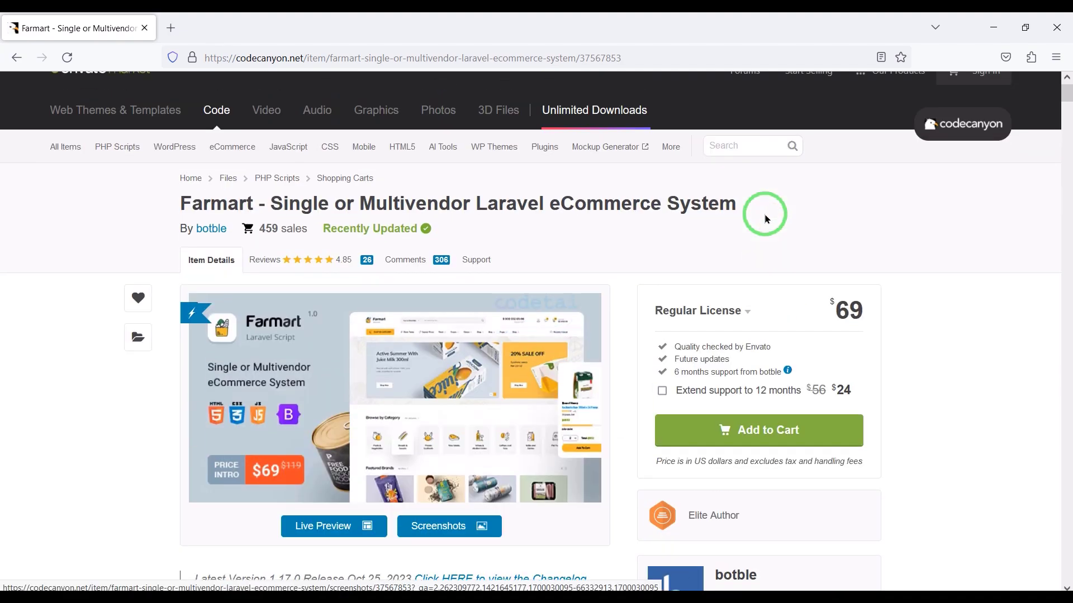
scroll(766, 219, "up", 1)
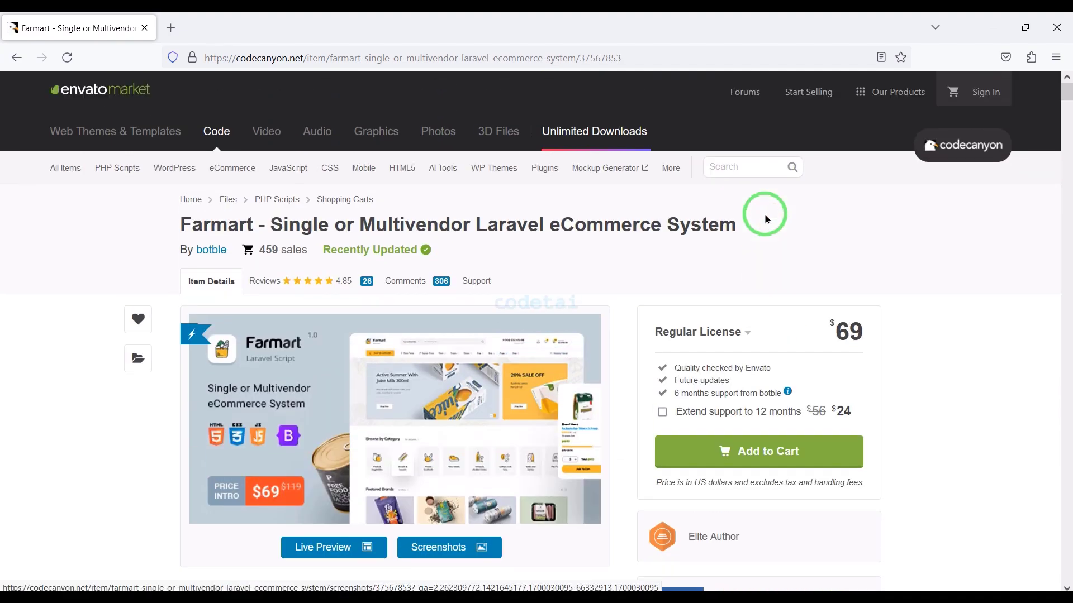
scroll(765, 219, "down", 2)
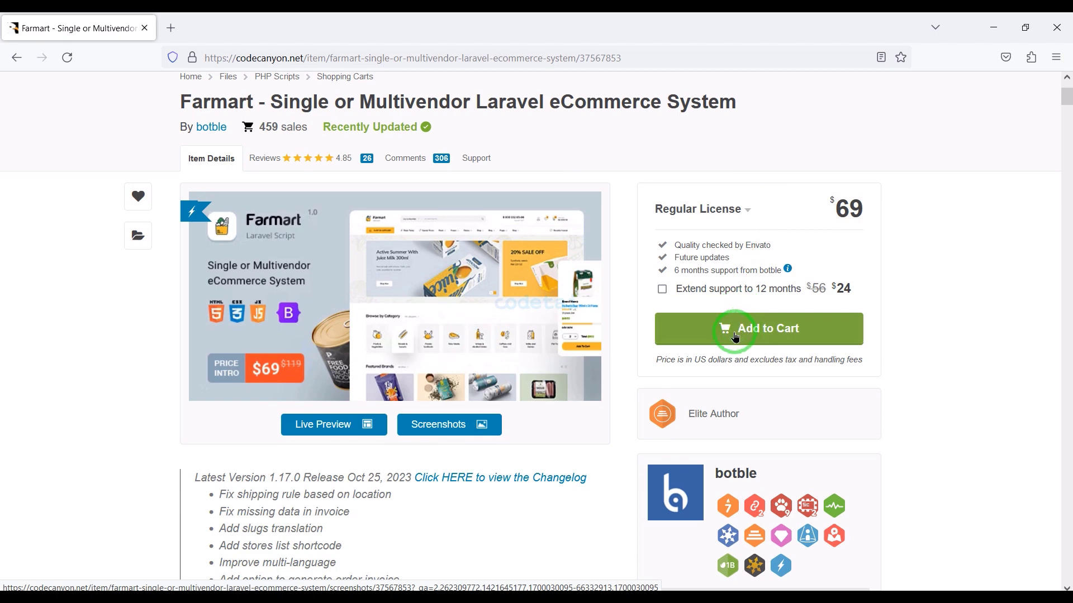
Add the Farmart script to the cart and proceed to checkout
left_click(774, 343)
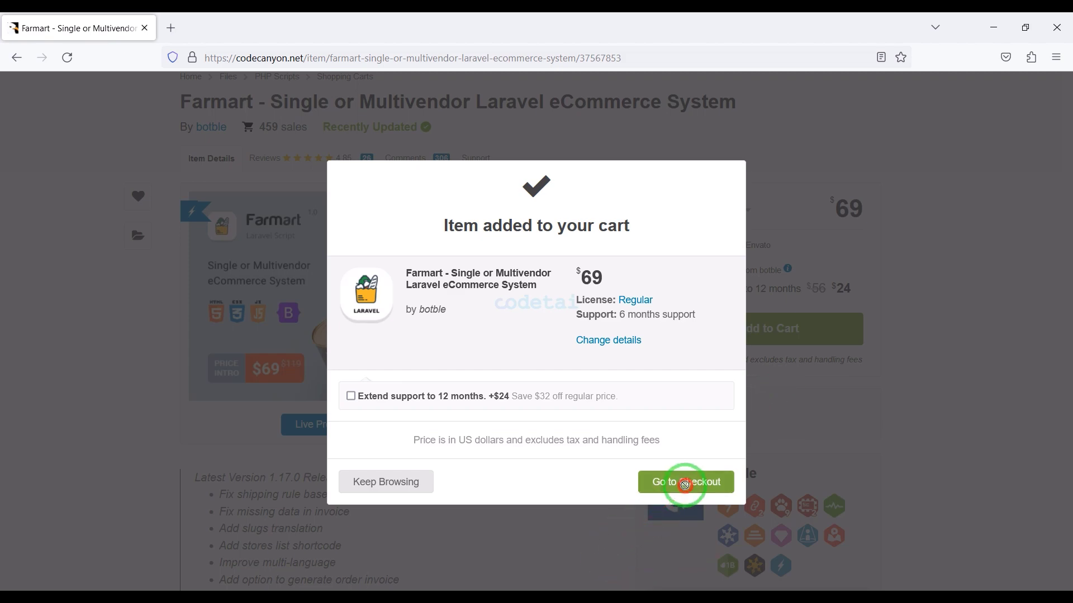
left_click(685, 484)
scroll(383, 335, "down", 6)
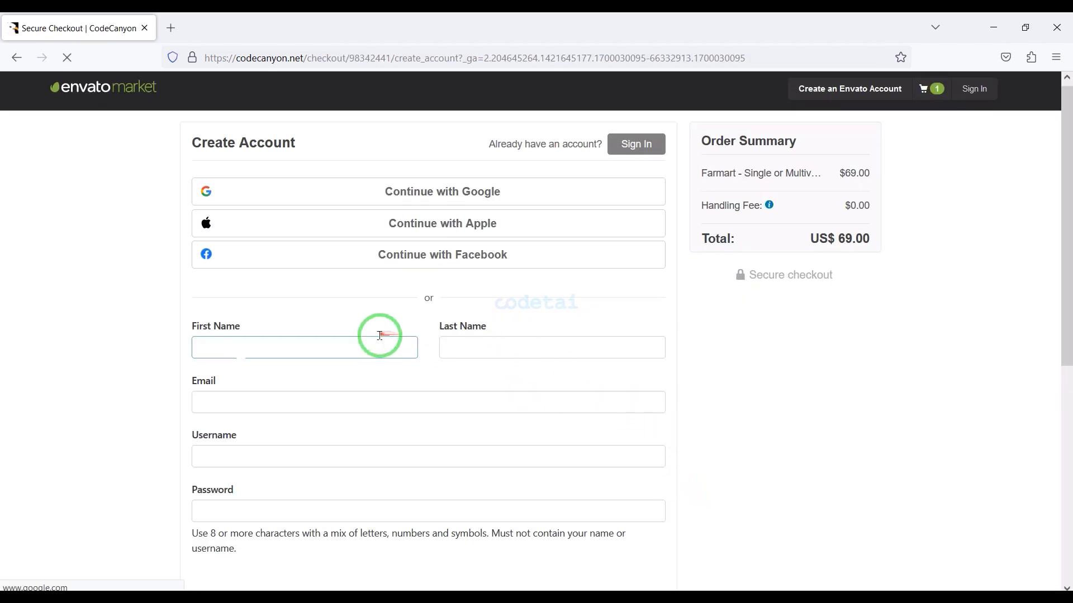
scroll(564, 472, "up", 7)
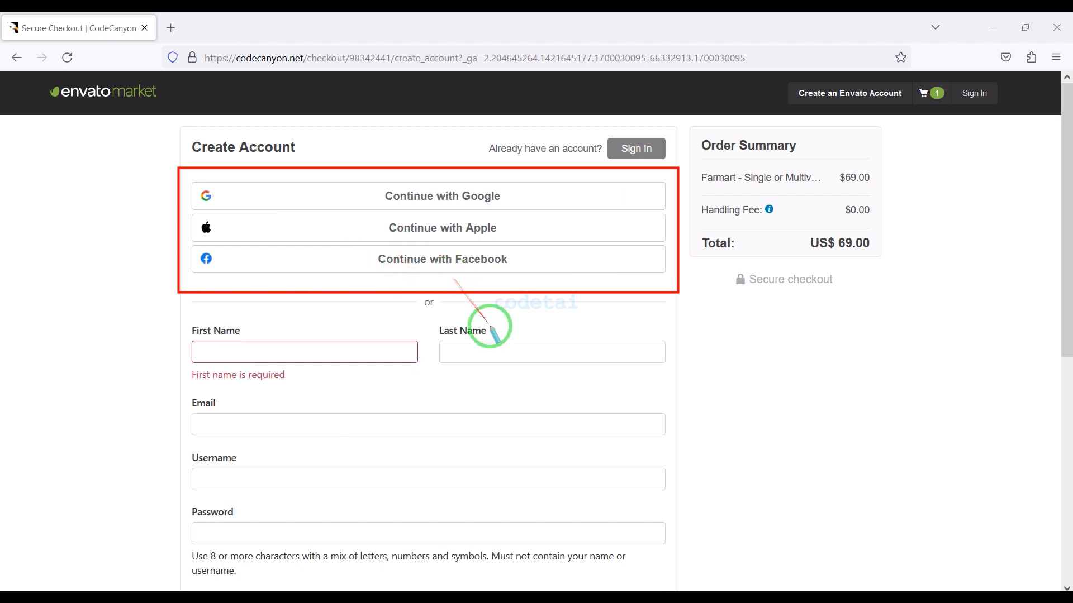
scroll(490, 327, "down", 2)
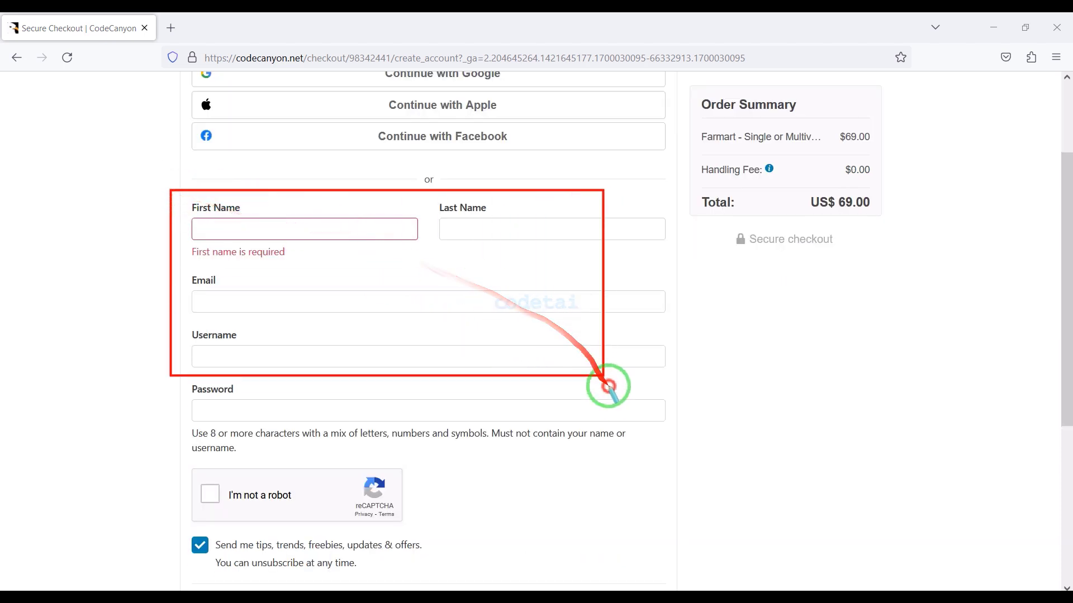
Sign in with an existing Envato account and open the billing details for editing
mouse_move(609, 385)
left_mouse_down()
mouse_move(654, 462)
mouse_move(691, 464)
left_mouse_up()
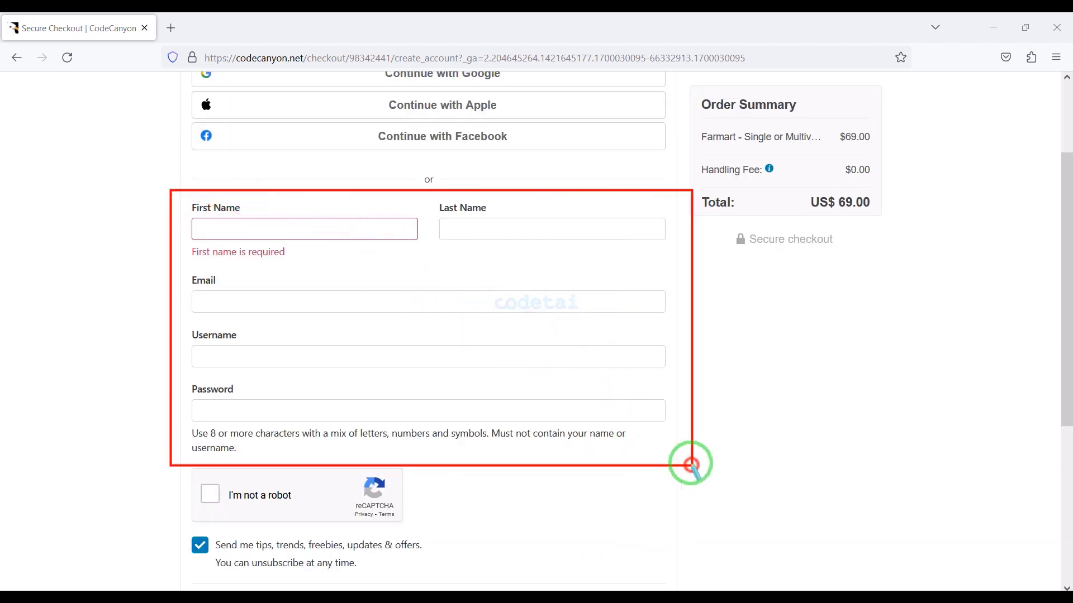
scroll(614, 469, "down", 5)
scroll(756, 464, "up", 7)
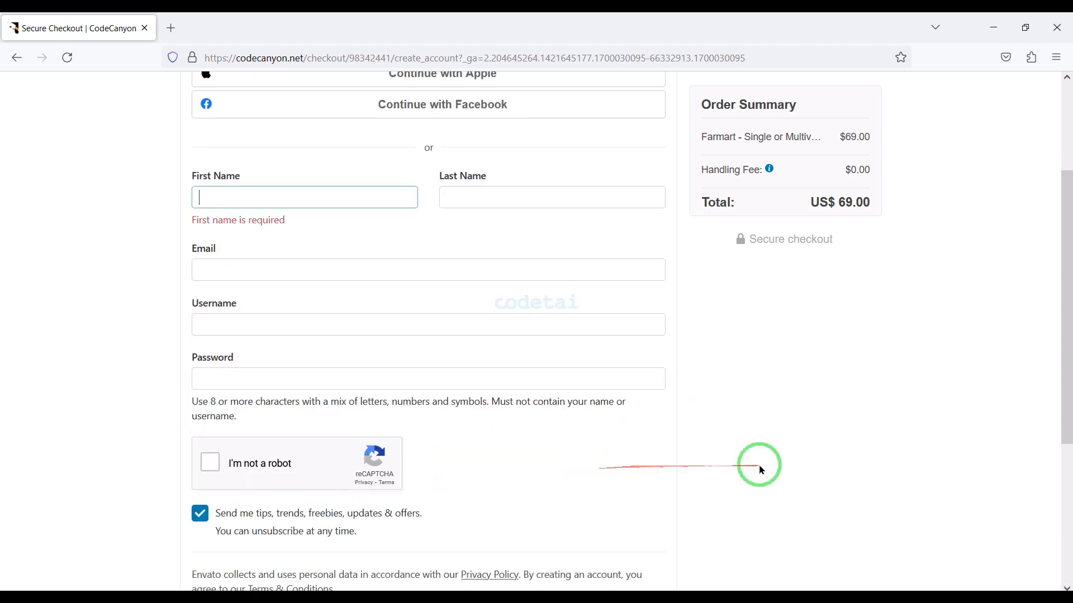
left_click(637, 149)
scroll(476, 311, "down", 2)
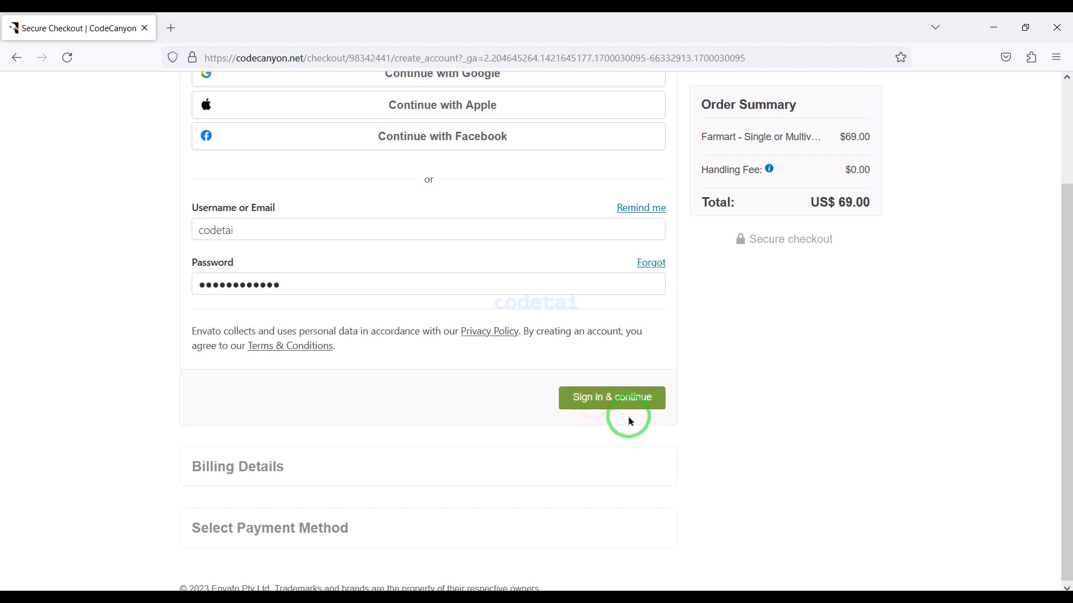
left_click(645, 256)
left_click(536, 314)
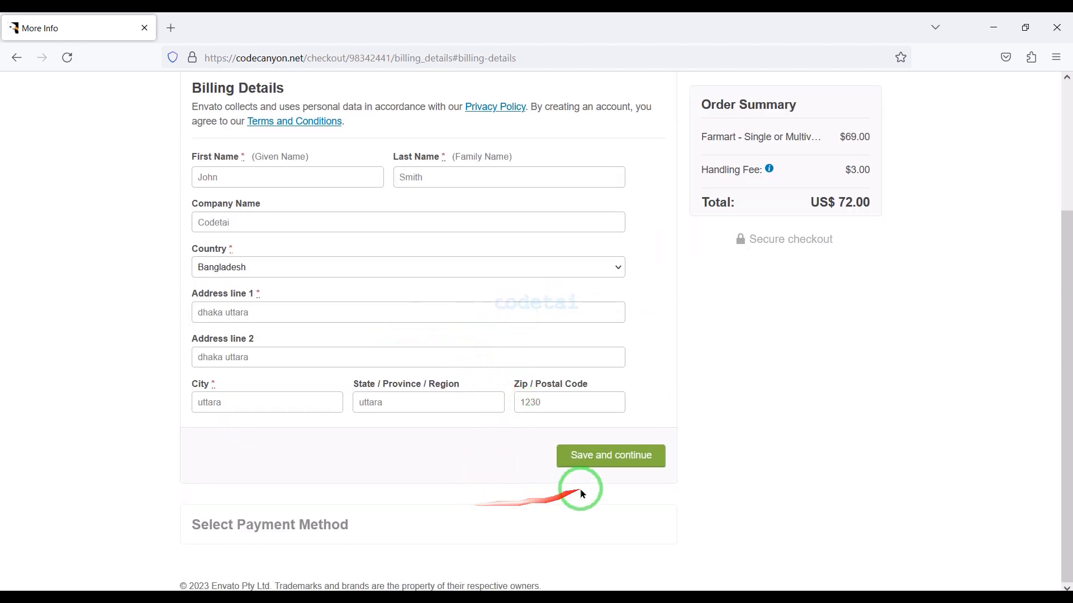
Save the billing details and highlight the card option in the payment method section
left_click(610, 464)
scroll(690, 438, "down", 2)
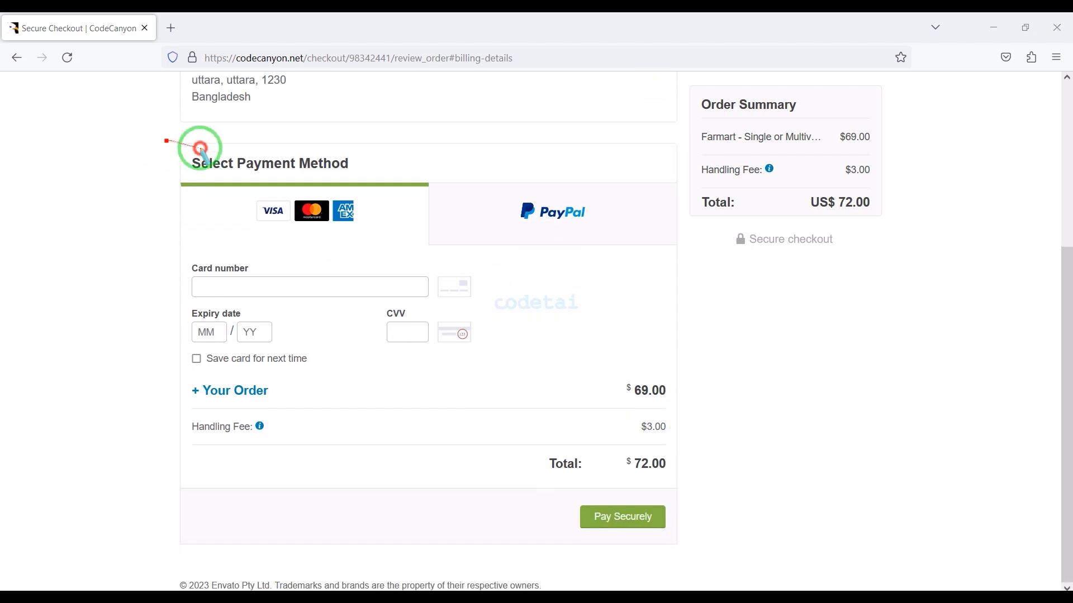
mouse_move(200, 148)
left_mouse_down()
mouse_move(665, 235)
mouse_move(693, 258)
left_mouse_up()
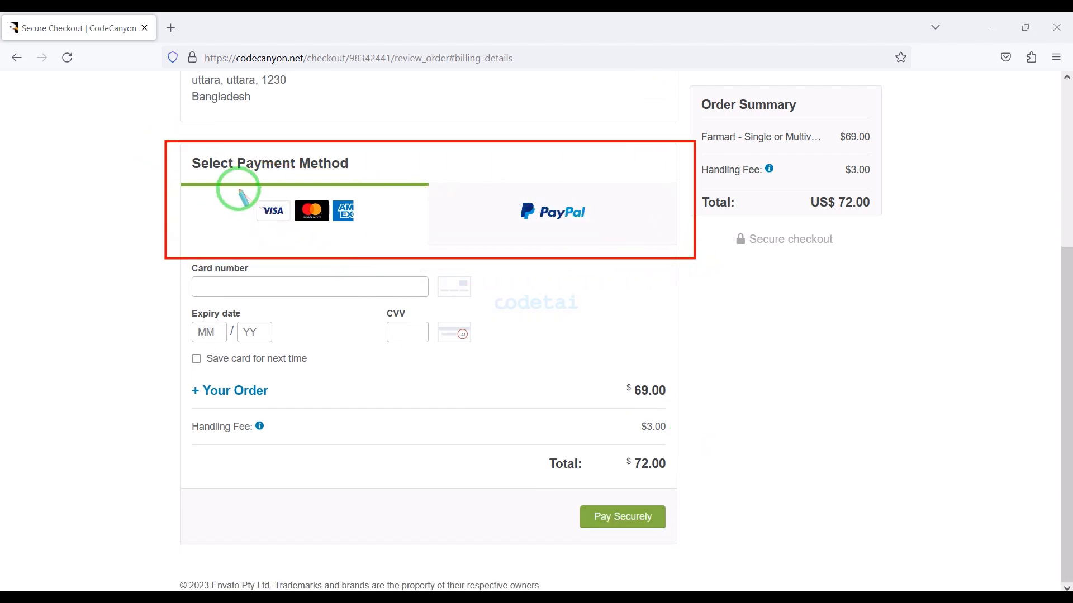
left_click_drag(239, 190, 397, 231)
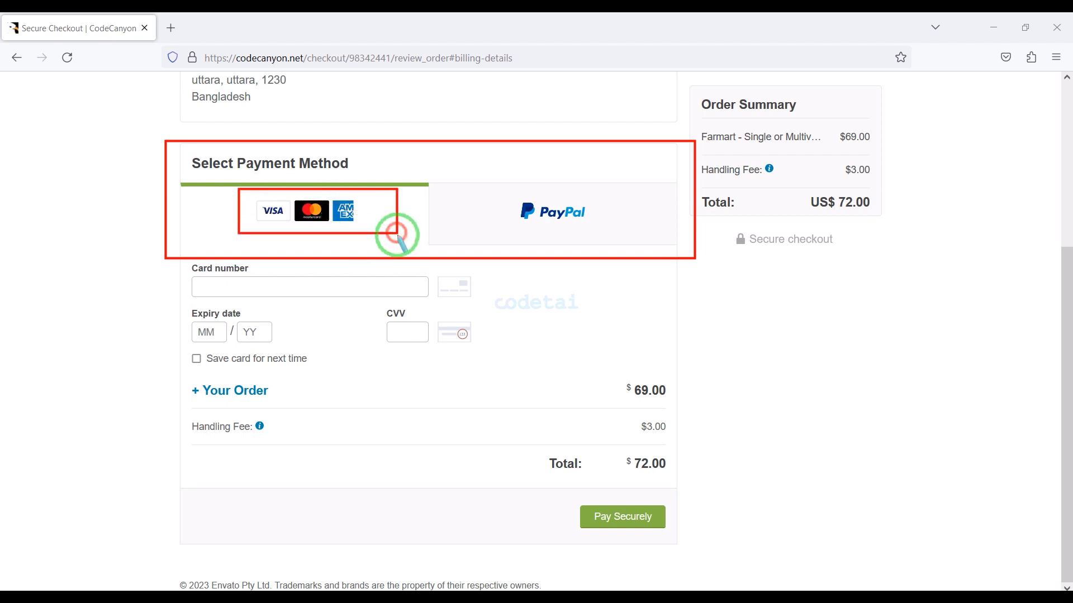
Point out the PayPal option, the handling fee and where payment is completed
left_click_drag(503, 193, 624, 239)
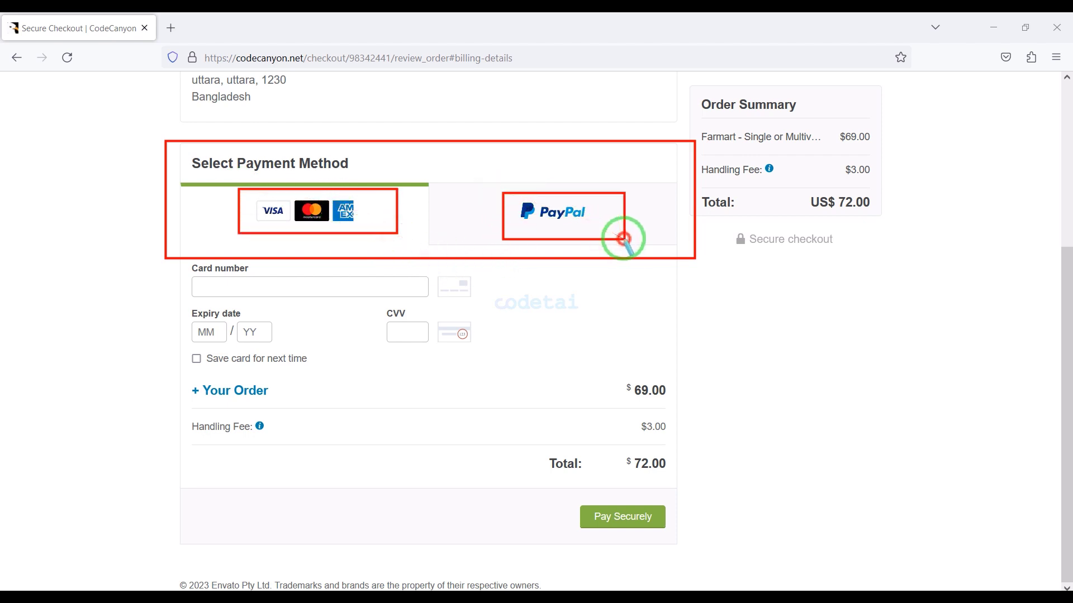
left_click_drag(235, 191, 382, 229)
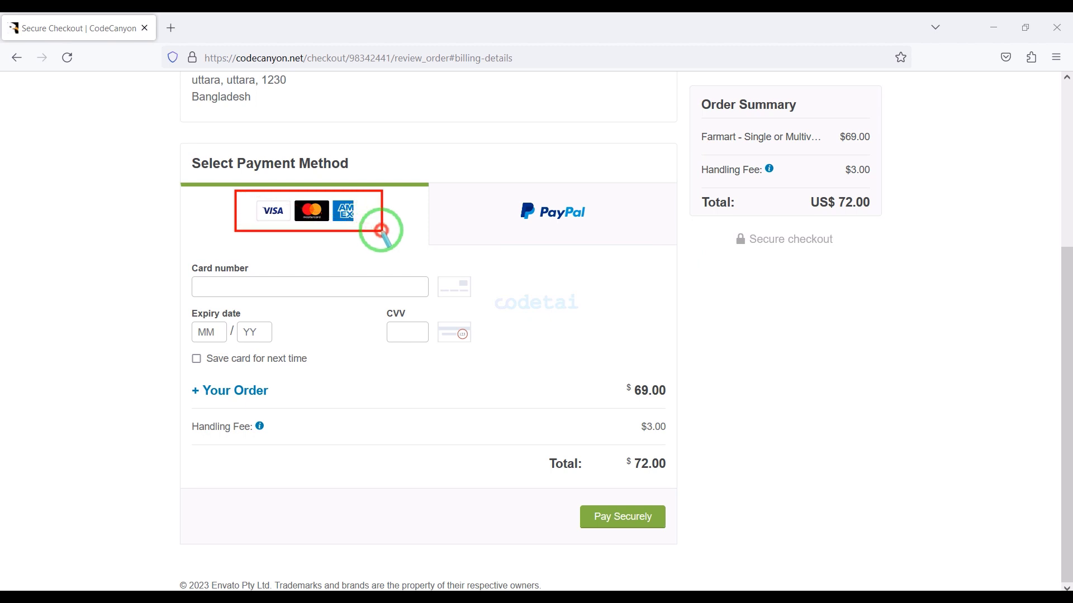
left_click_drag(433, 553, 278, 432)
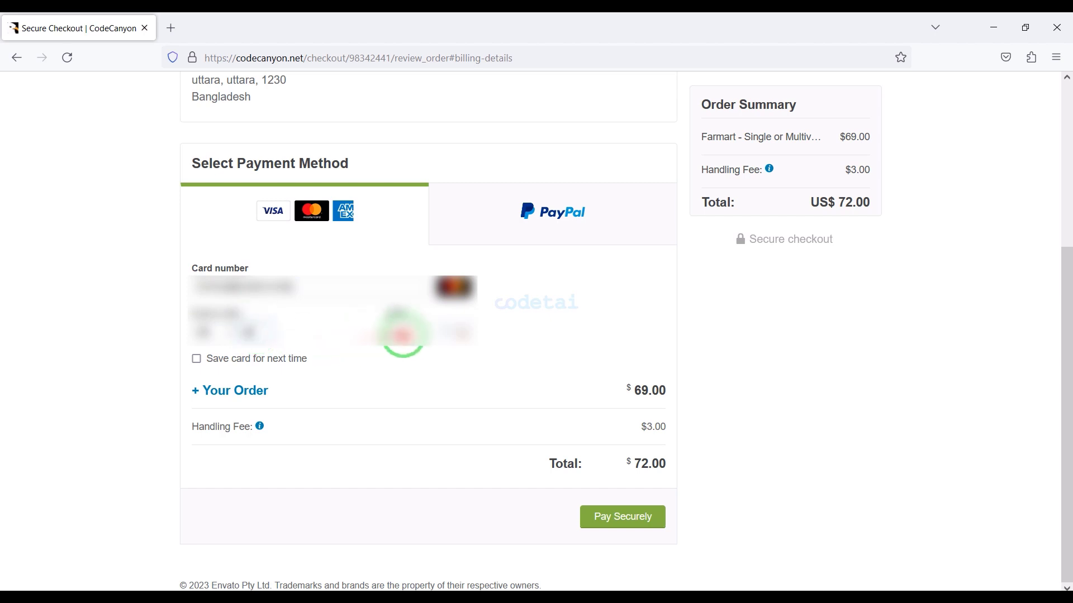
mouse_move(563, 500)
left_mouse_down()
mouse_move(695, 534)
mouse_move(672, 533)
left_mouse_up()
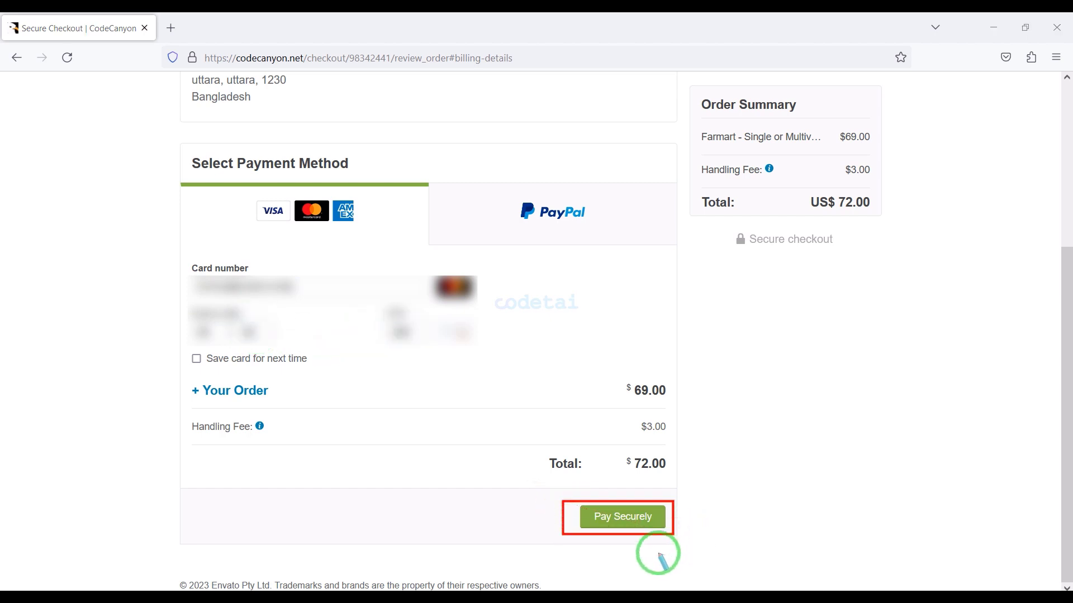
Pay for the Farmart order and go to the account's Downloads page
left_click(620, 519)
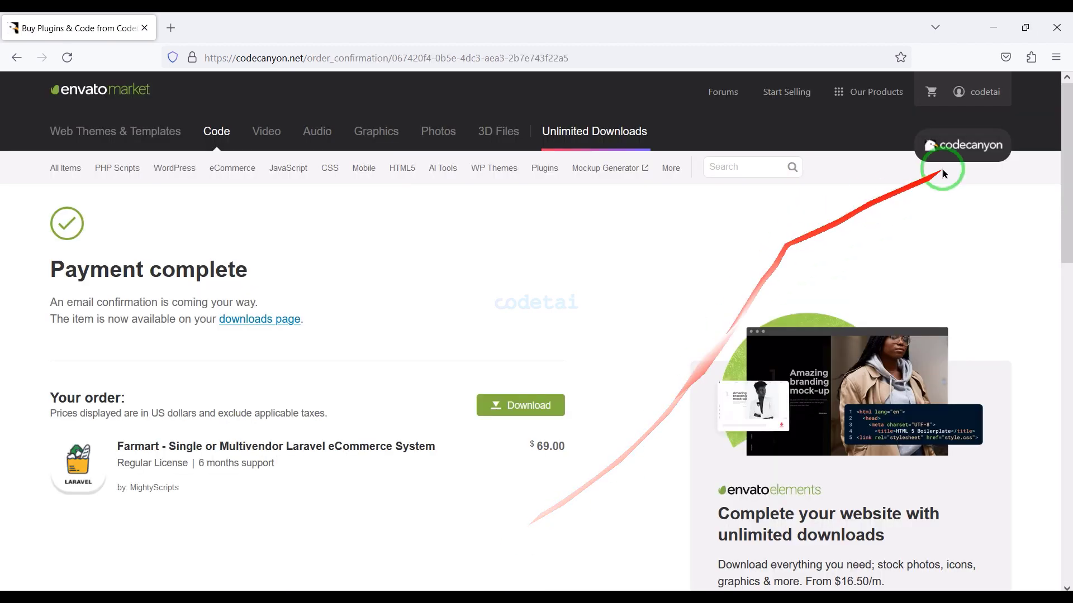
left_click(966, 92)
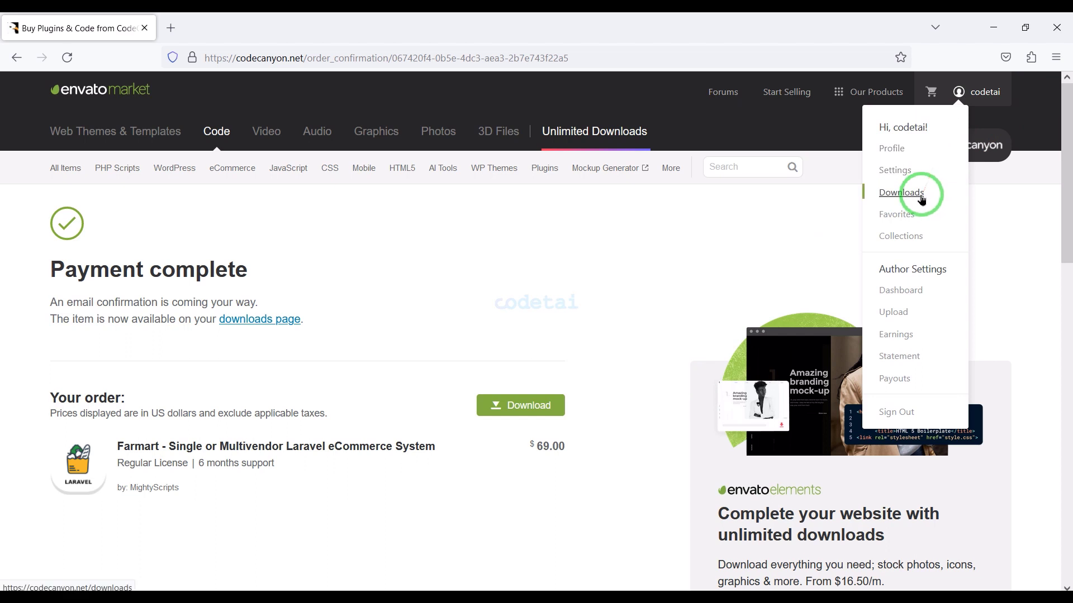
left_click(902, 193)
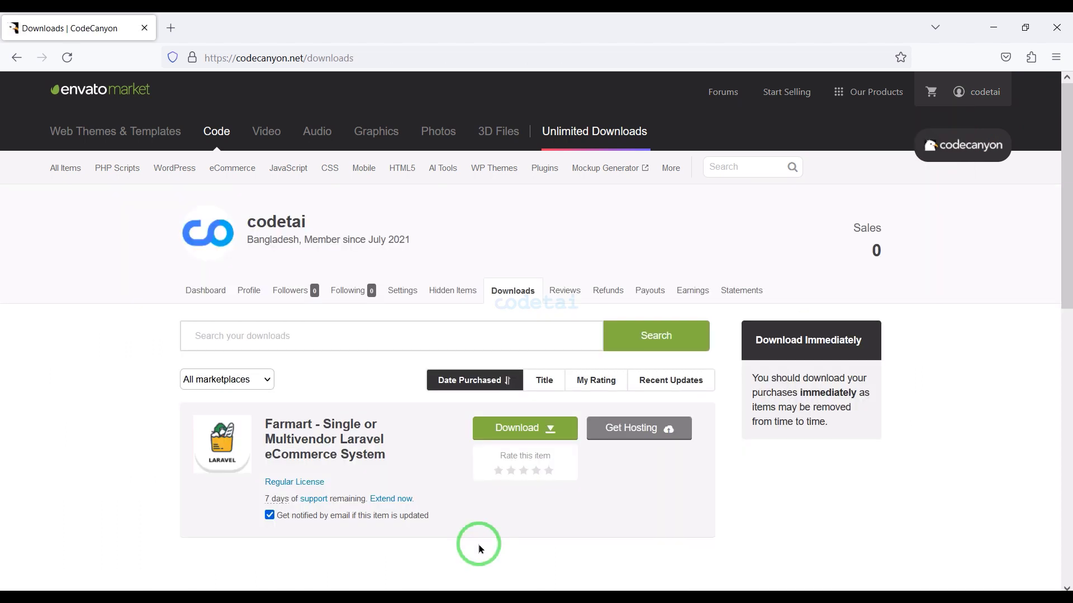
Download Farmart's files and licence certificate PDF, marking the three saved files
left_click(526, 440)
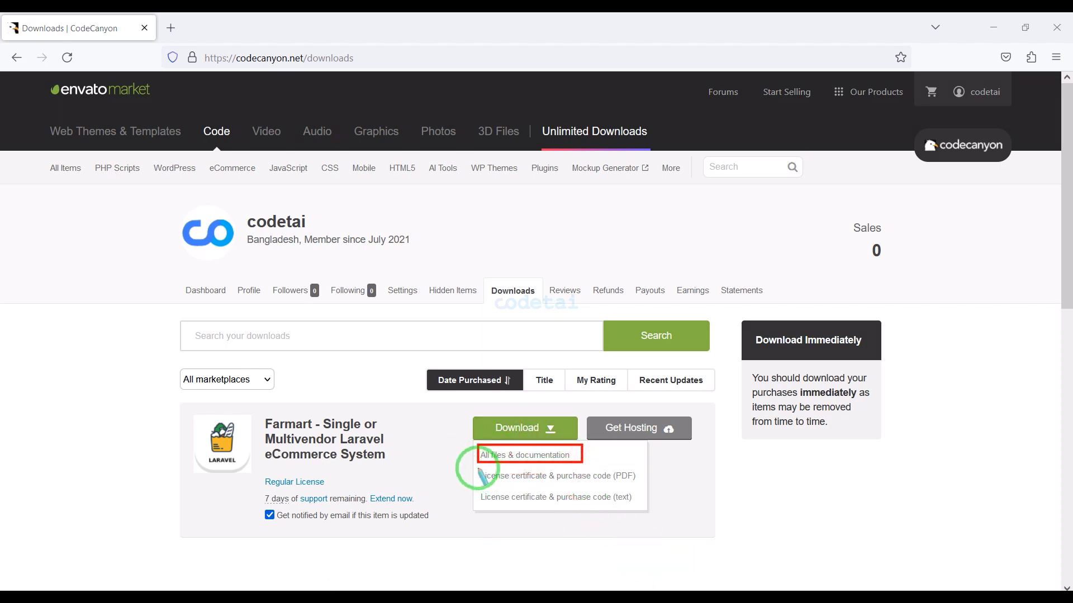
mouse_move(478, 469)
left_mouse_down()
mouse_move(642, 481)
mouse_move(486, 499)
mouse_move(637, 506)
left_mouse_up()
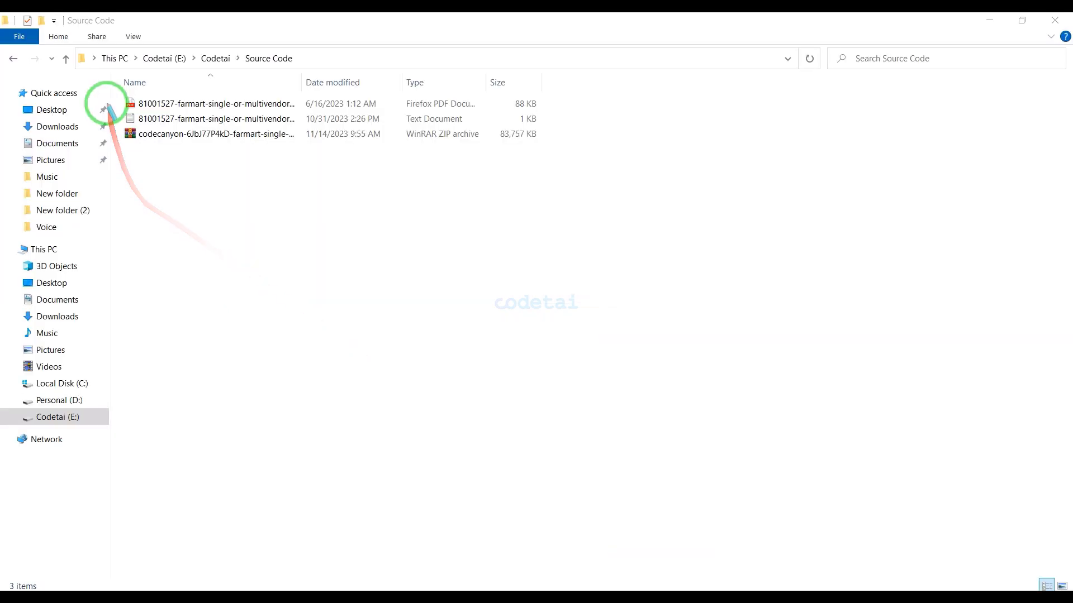
left_click_drag(225, 93, 559, 143)
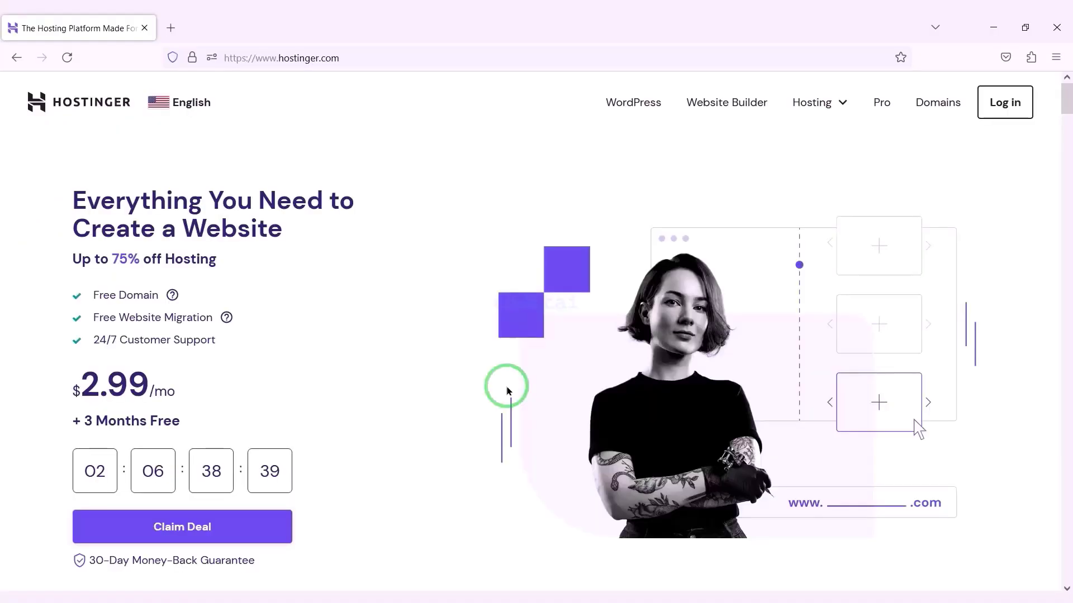
Scroll down through the hosting plans' pricing cards and feature lists on hostinger.com
scroll(509, 390, "down", 12)
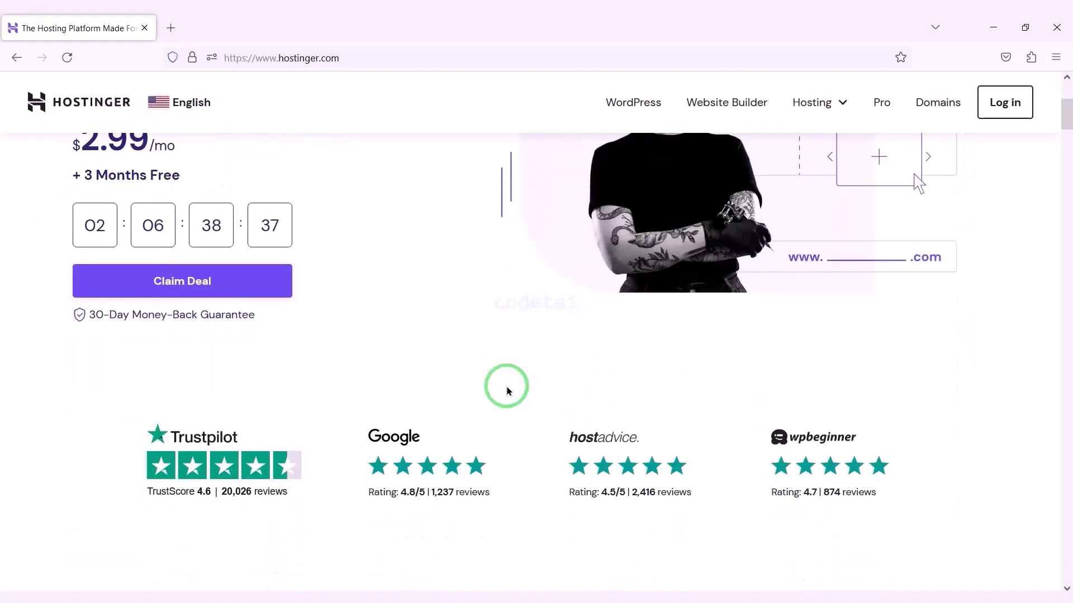
scroll(508, 390, "down", 8)
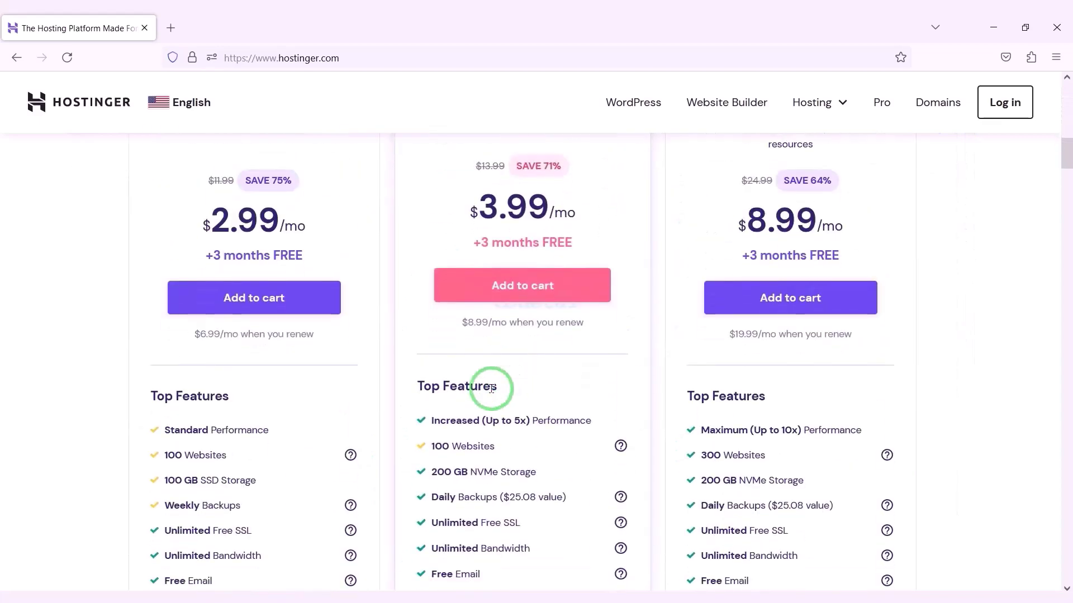
scroll(435, 426, "down", 10)
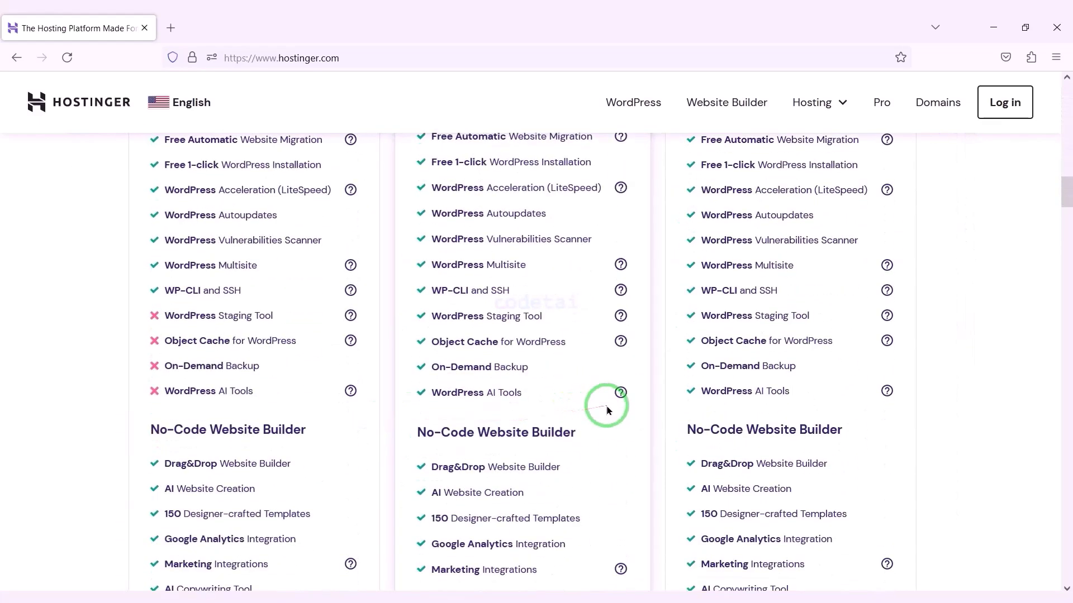
scroll(332, 451, "down", 14)
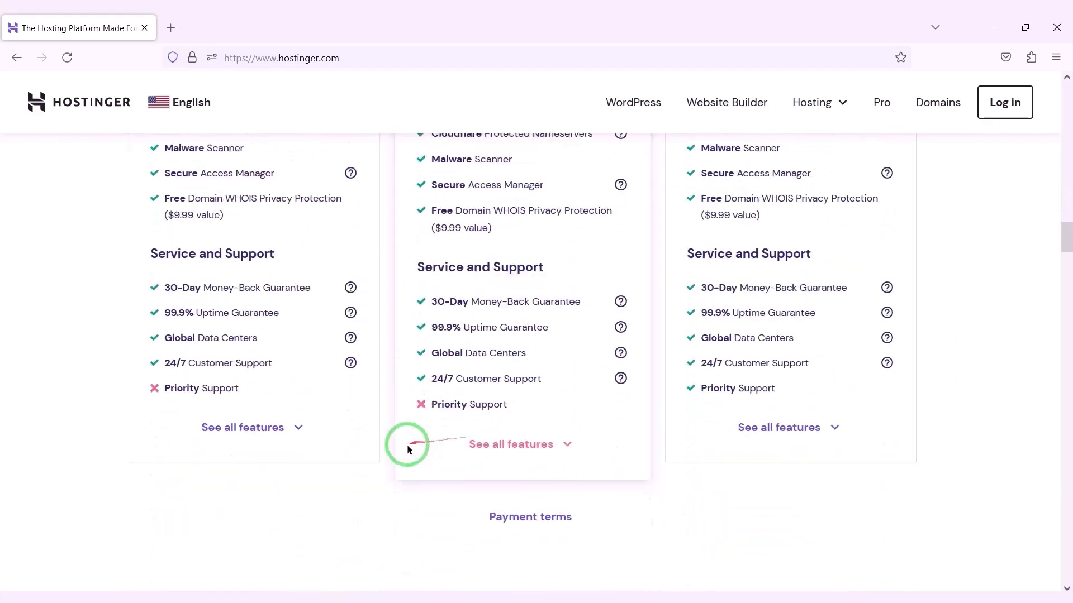
scroll(511, 439, "down", 12)
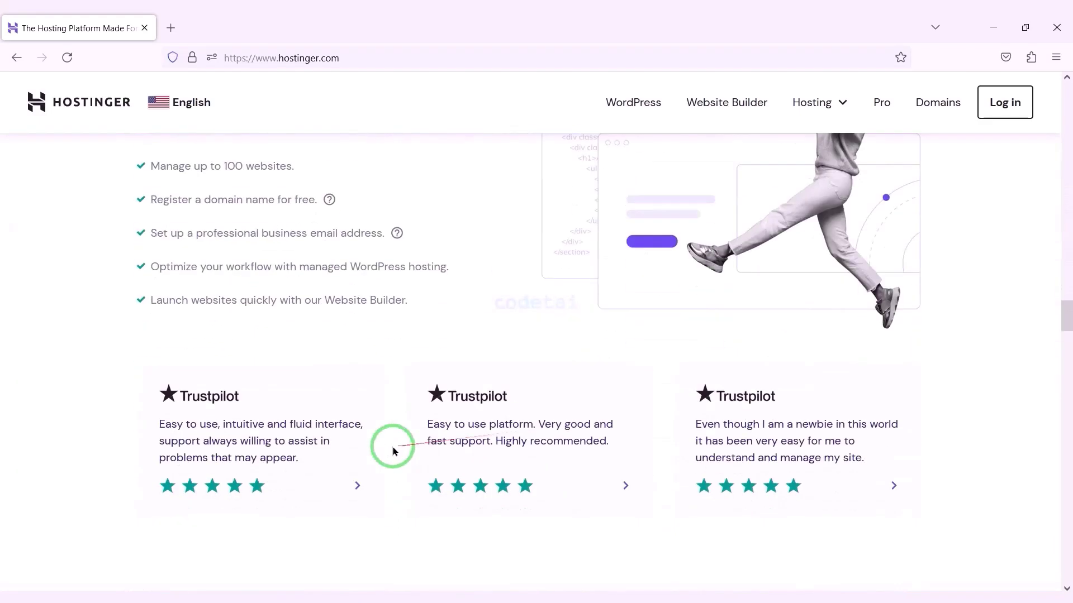
scroll(612, 410, "down", 12)
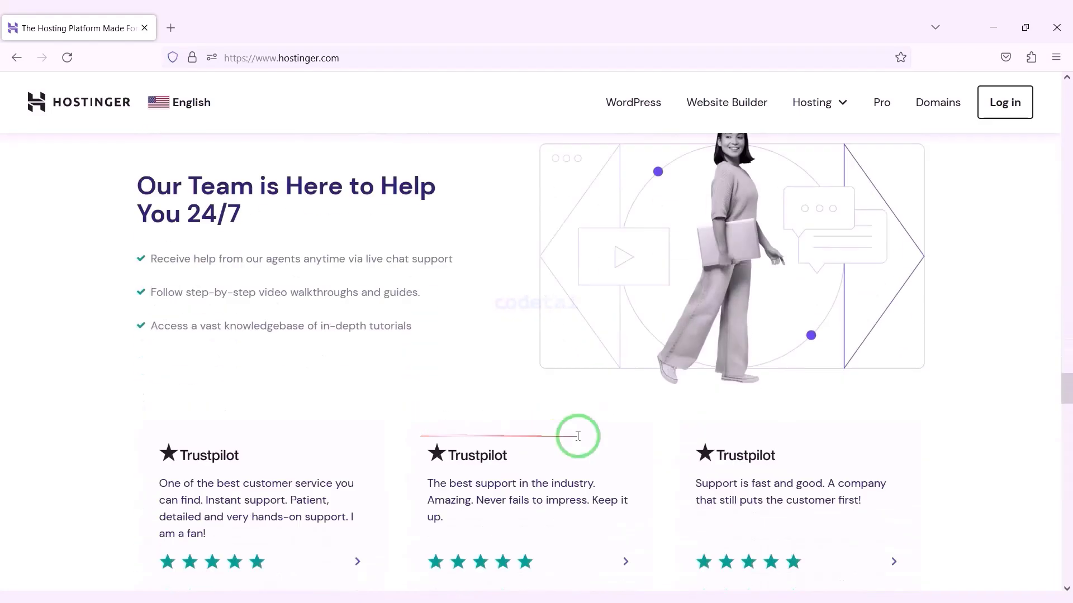
scroll(420, 452, "down", 12)
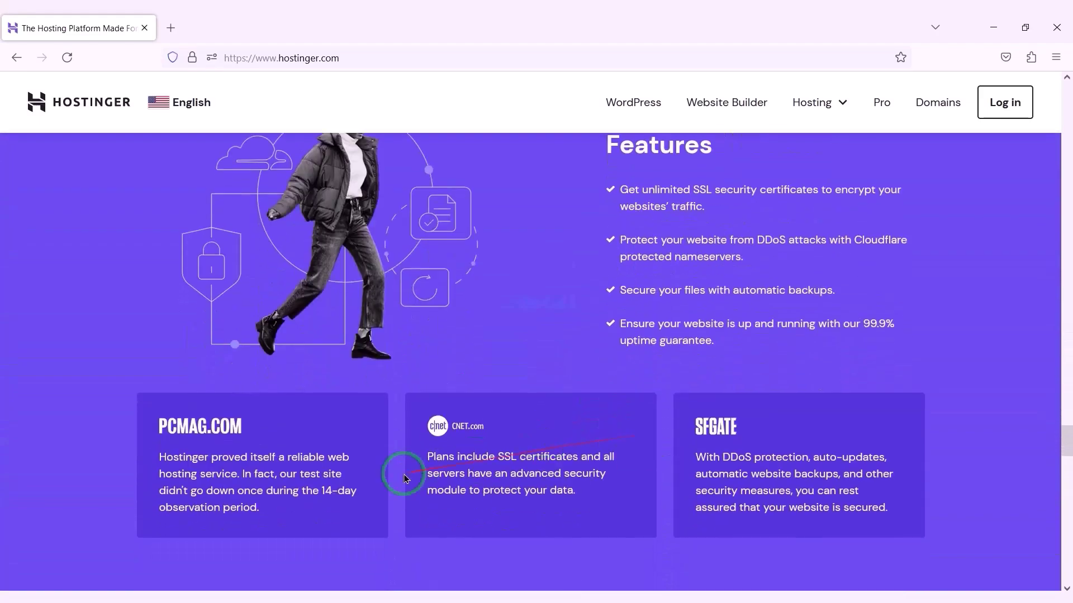
scroll(583, 445, "down", 10)
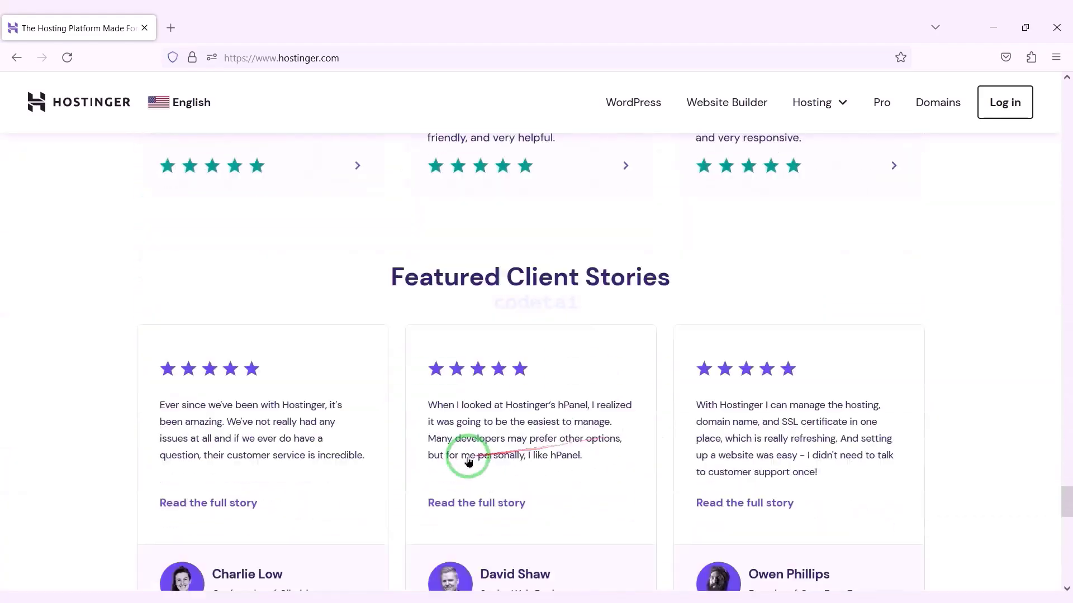
scroll(628, 433, "down", 9)
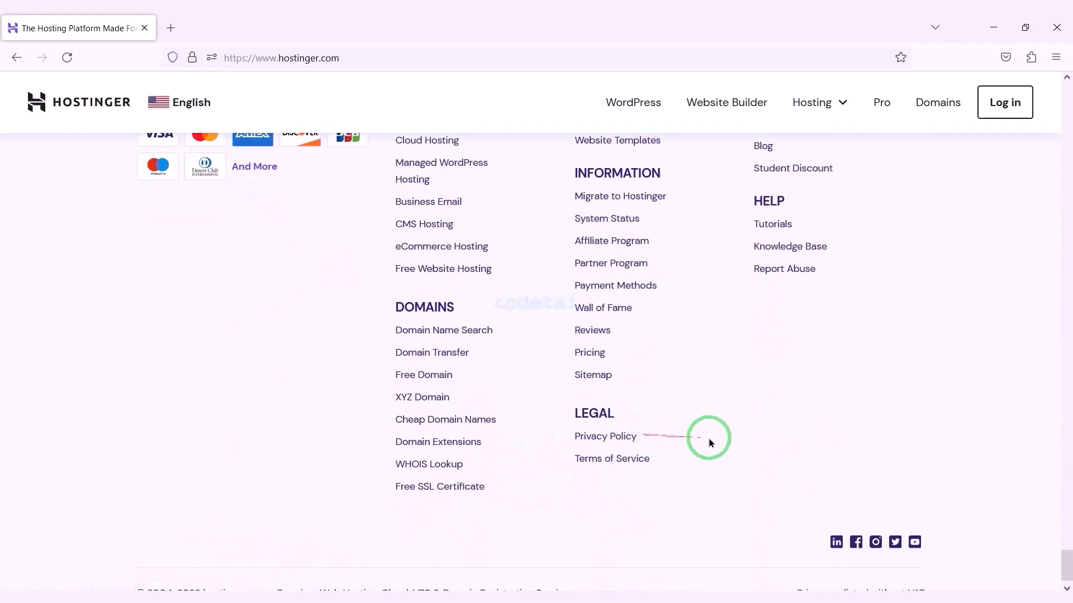
Scroll back up to the $2.99/mo 'Everything You Need to Create a Website' offer
scroll(744, 445, "up", 10)
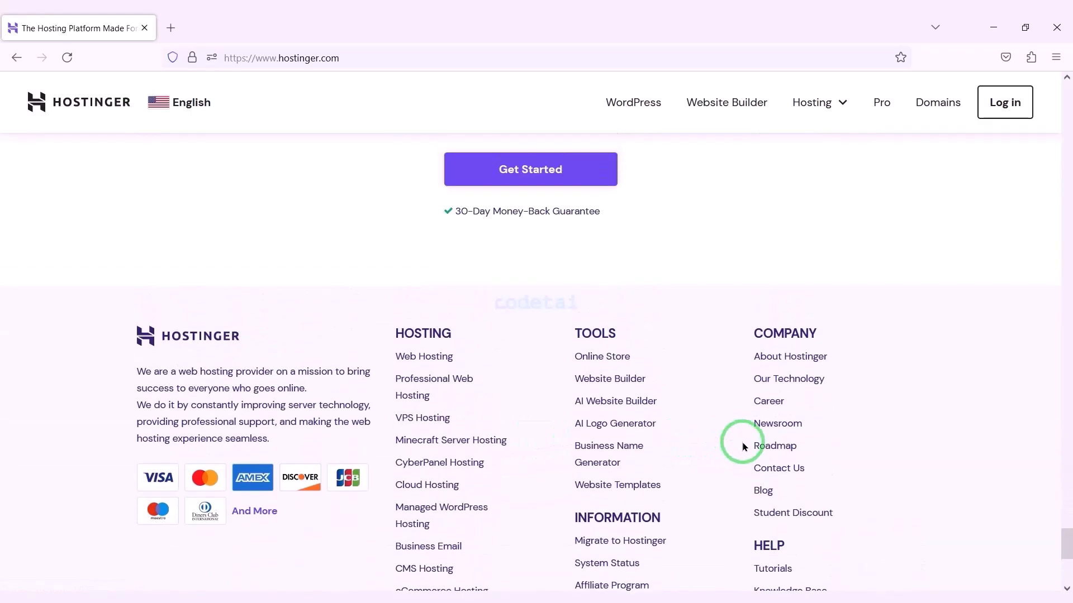
scroll(742, 445, "up", 15)
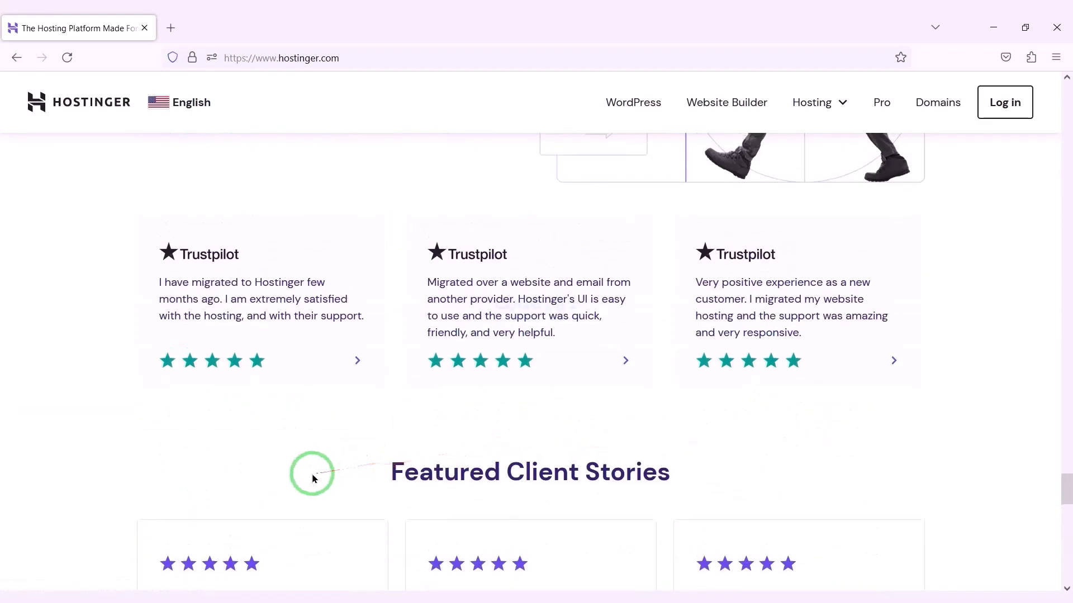
scroll(618, 459, "up", 20)
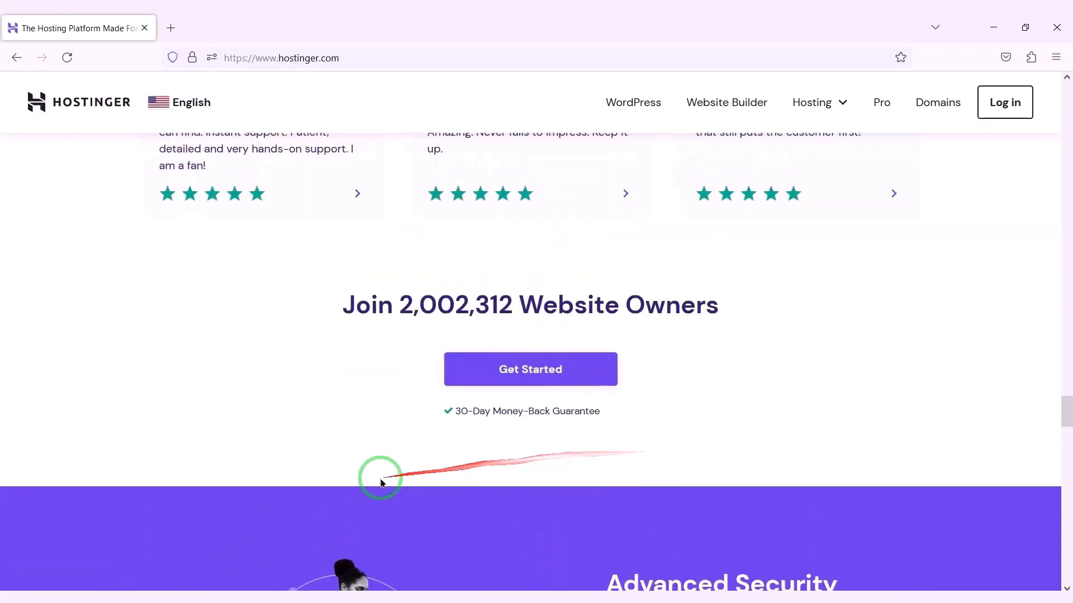
scroll(542, 463, "up", 20)
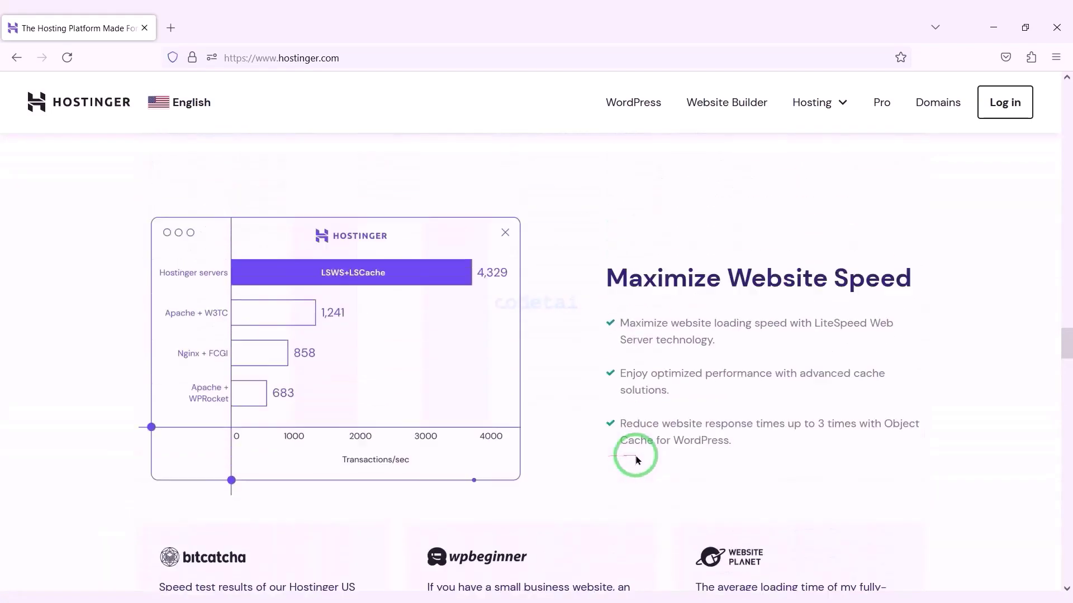
scroll(327, 471, "up", 20)
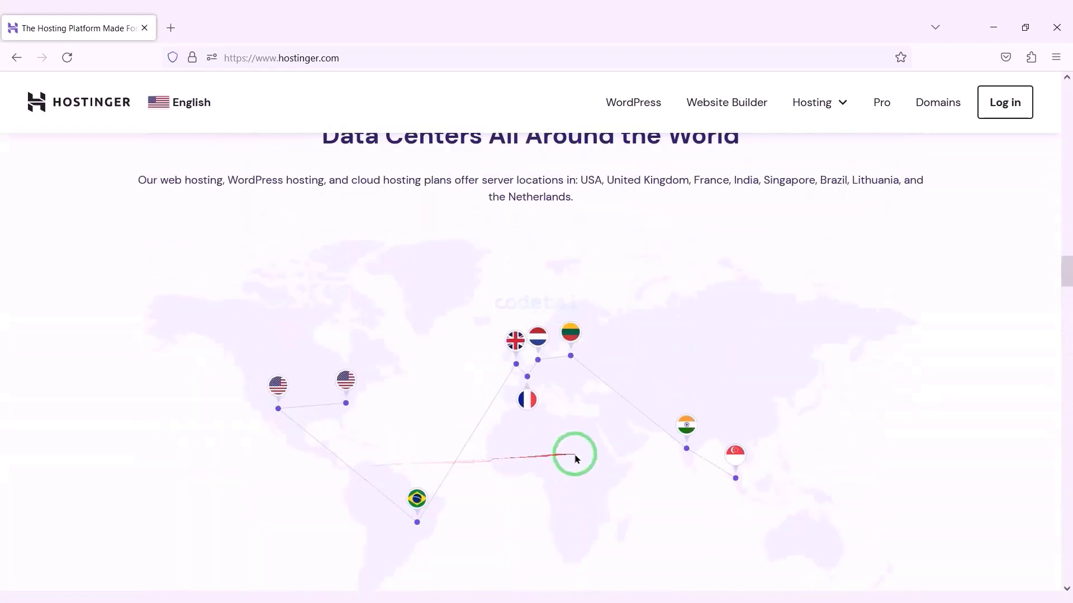
scroll(384, 488, "up", 15)
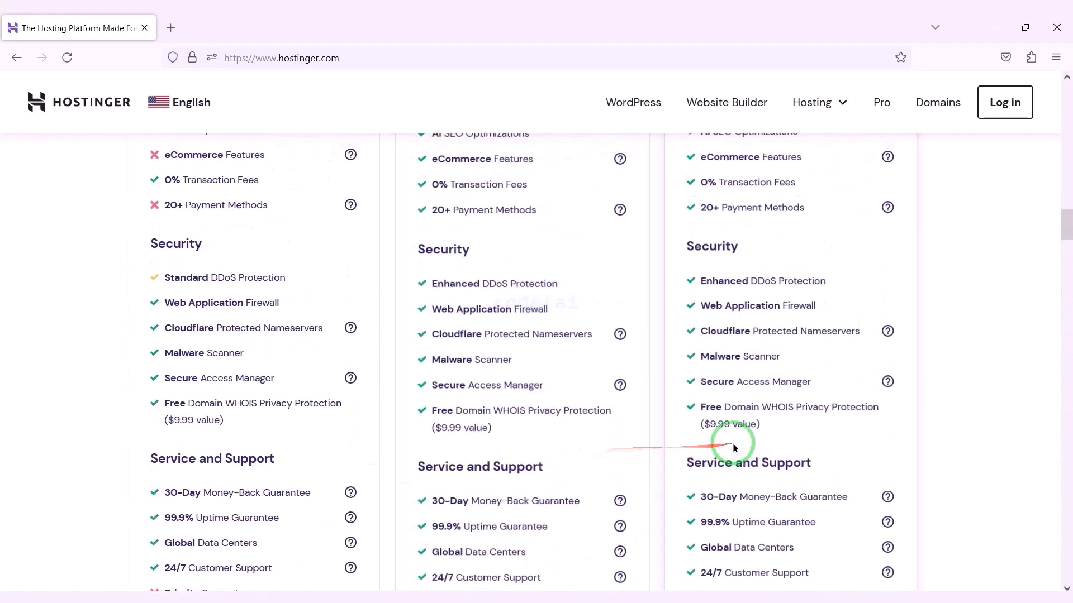
scroll(609, 427, "up", 15)
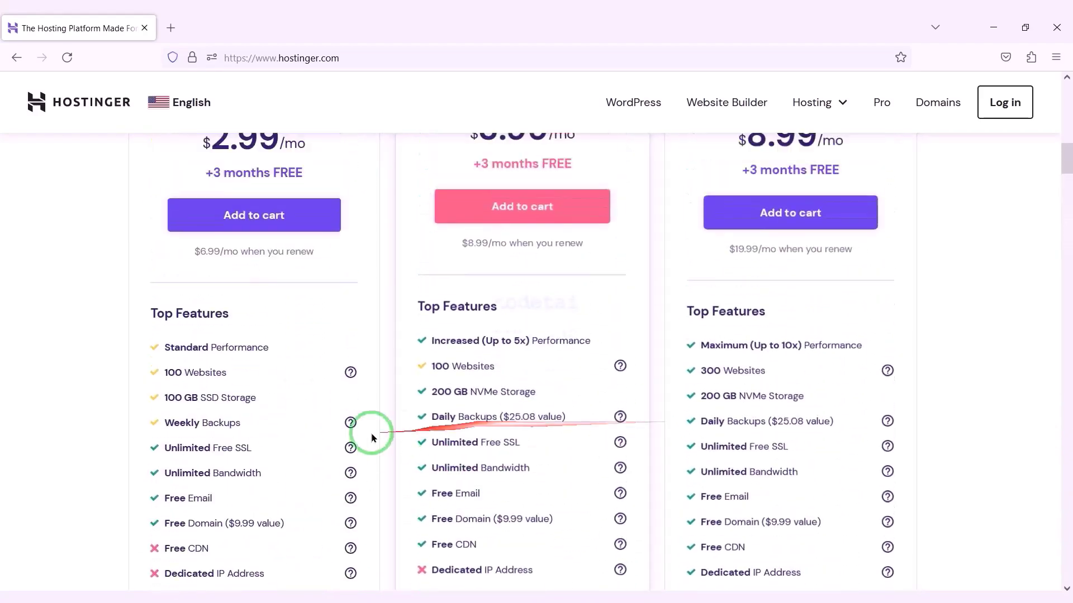
scroll(610, 418, "up", 8)
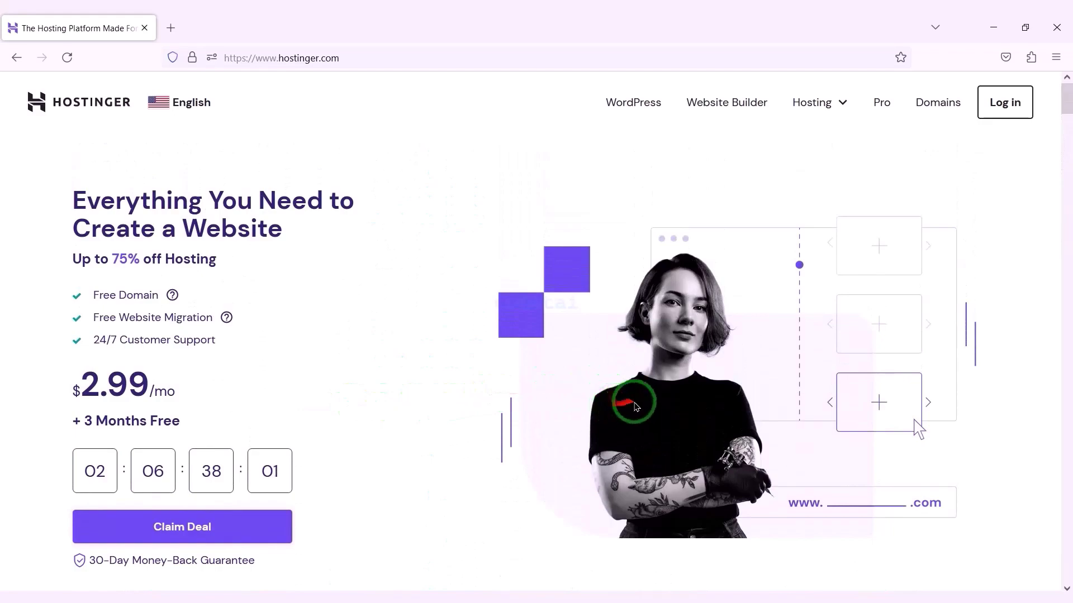
Go to the Web Hosting plans page and scroll through the plan cards
left_click(815, 106)
left_click(790, 159)
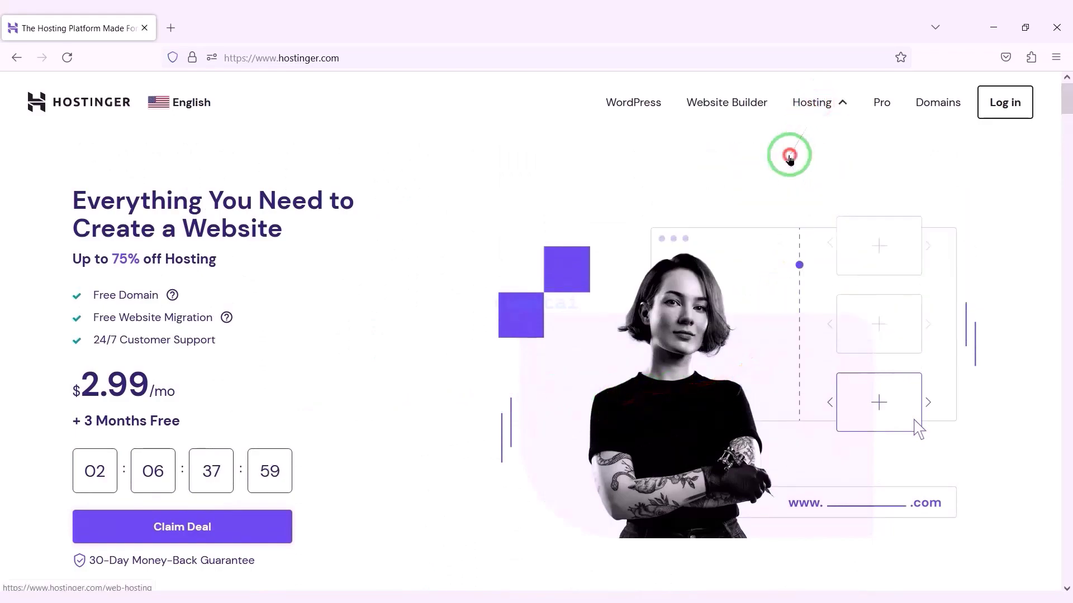
scroll(555, 346, "down", 15)
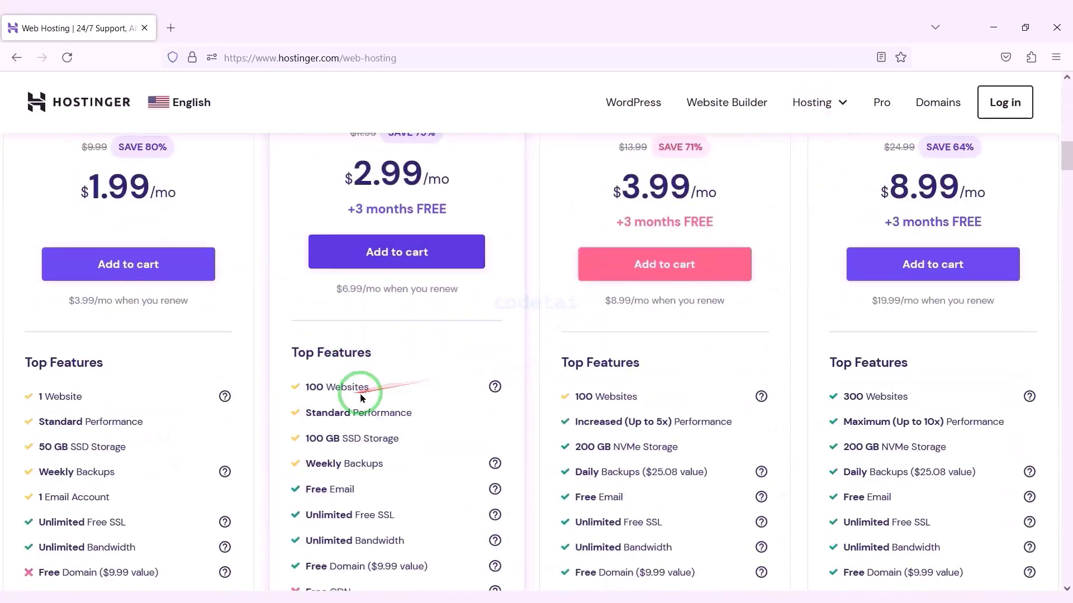
mouse_move(285, 318)
left_mouse_down()
mouse_move(412, 335)
mouse_move(1042, 336)
left_mouse_up()
scroll(651, 307, "down", 6)
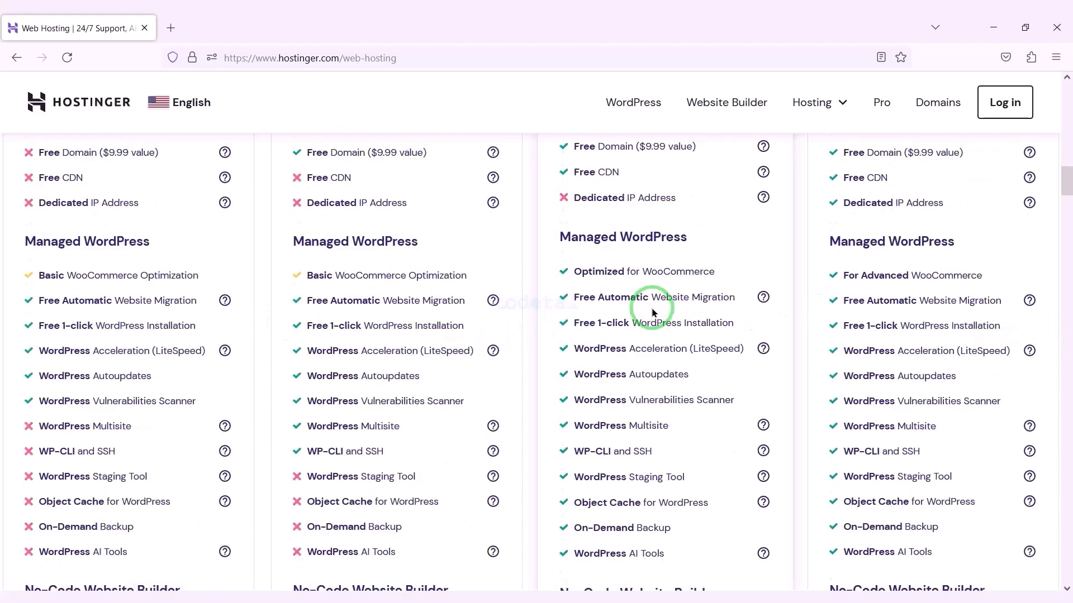
left_click_drag(652, 309, 470, 399)
scroll(469, 398, "down", 12)
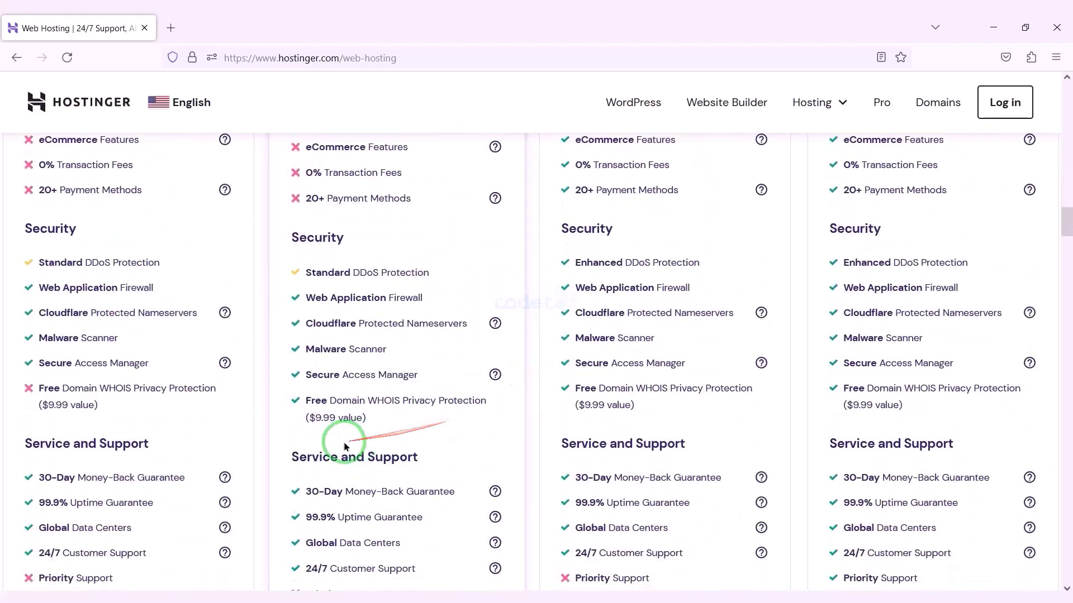
Compare the plans' feature lists and add the $3.99/mo Business plan to the cart
mouse_move(367, 442)
left_mouse_down()
mouse_move(19, 352)
mouse_move(244, 354)
mouse_move(248, 363)
mouse_move(730, 355)
mouse_move(779, 365)
mouse_move(1038, 363)
left_mouse_up()
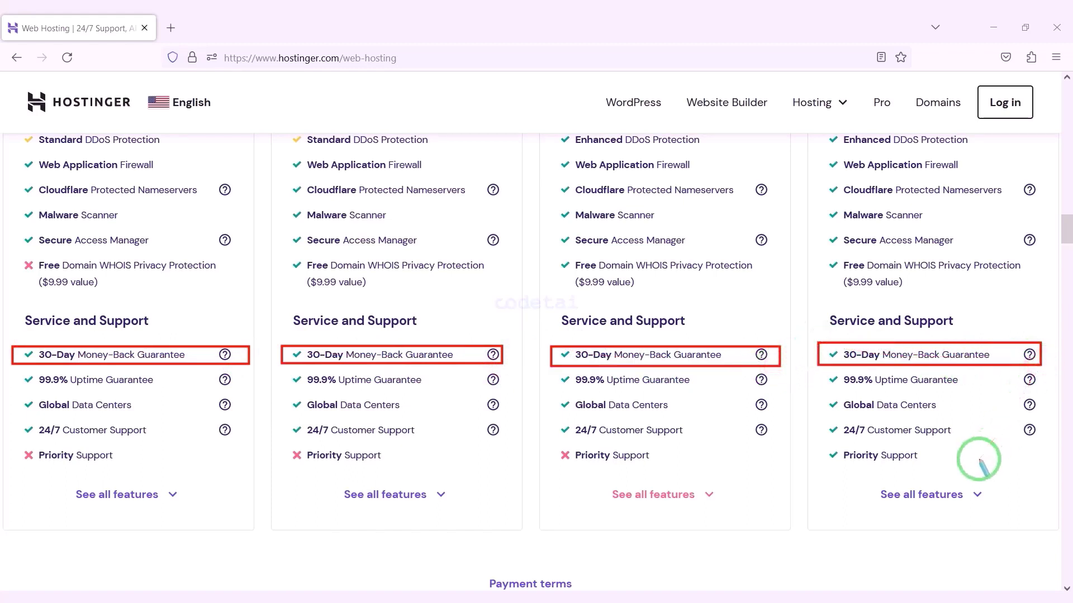
key("e")
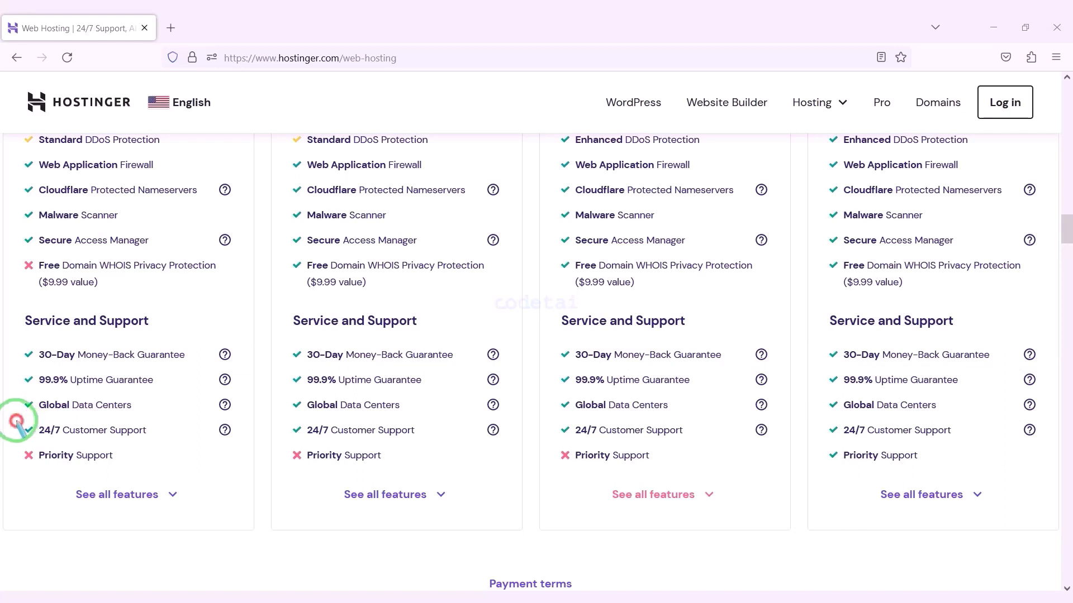
mouse_move(16, 420)
left_mouse_down()
mouse_move(234, 440)
mouse_move(1051, 441)
left_mouse_up()
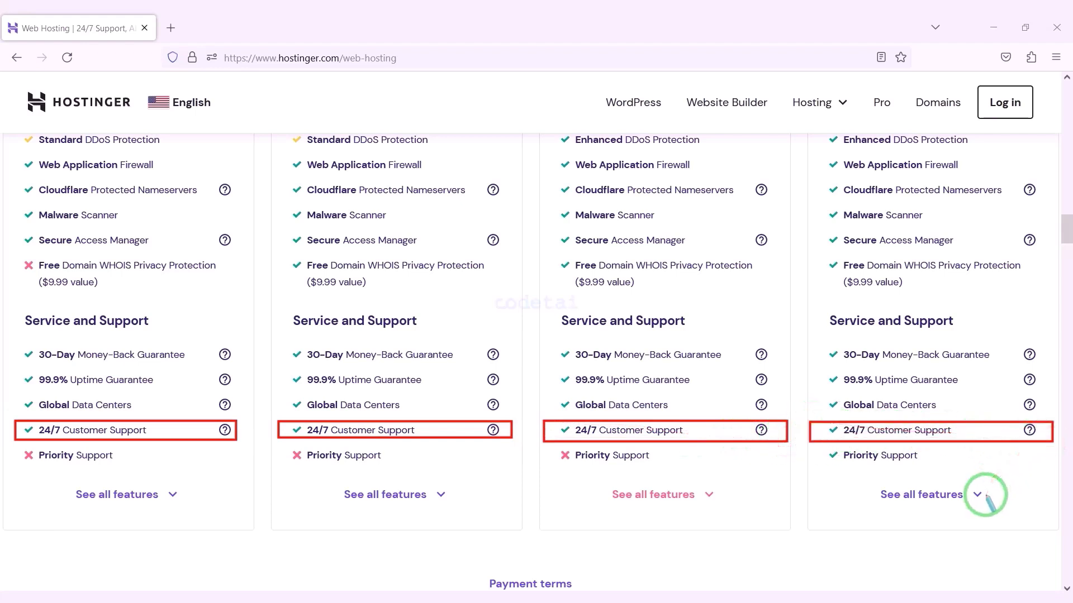
key("Escape")
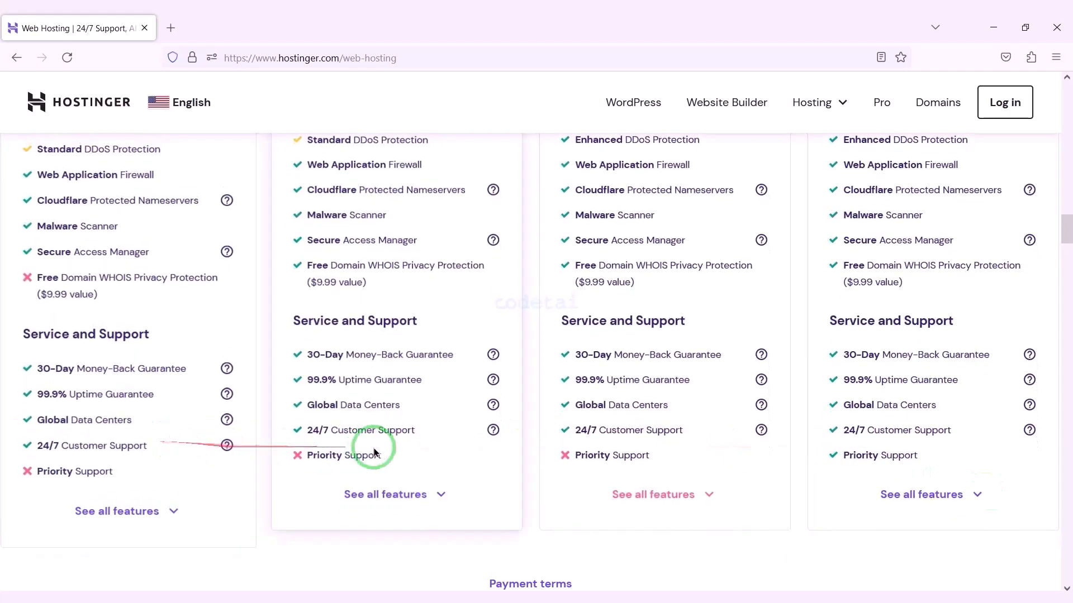
scroll(735, 472, "up", 12)
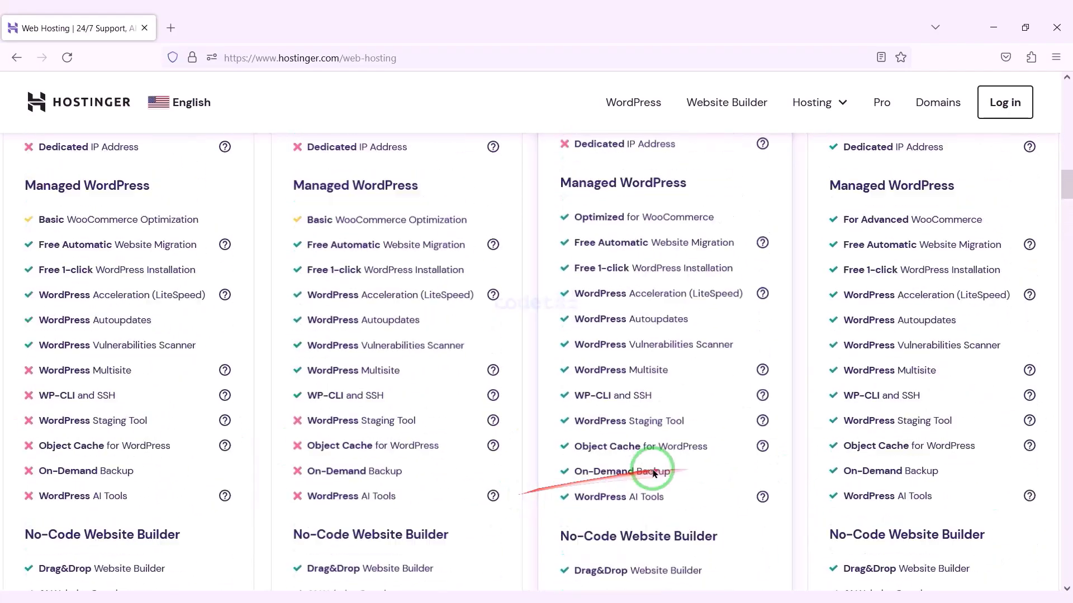
scroll(655, 473, "up", 12)
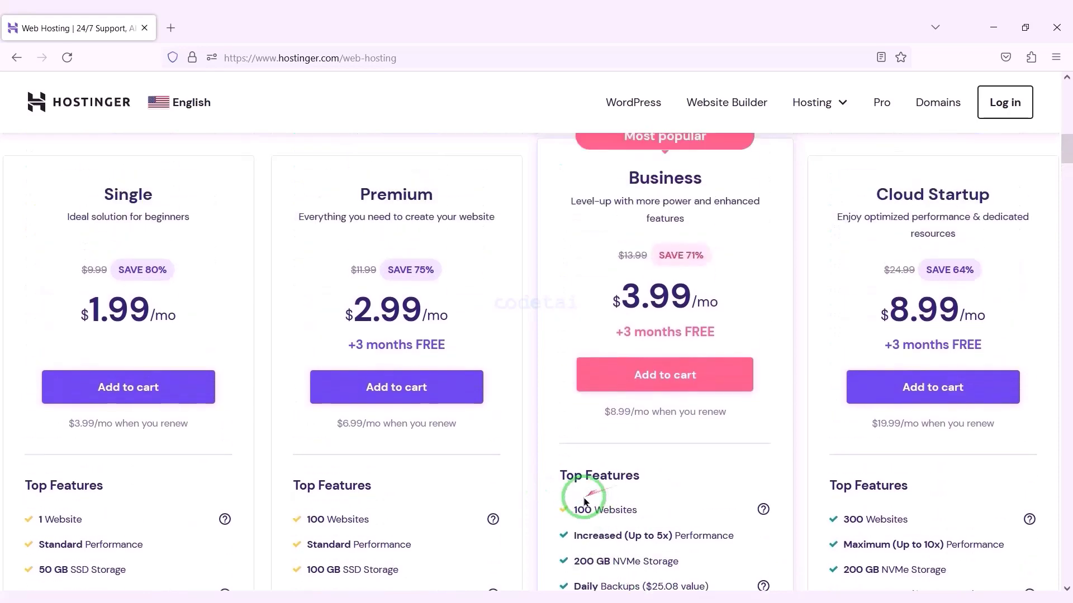
scroll(584, 501, "up", 3)
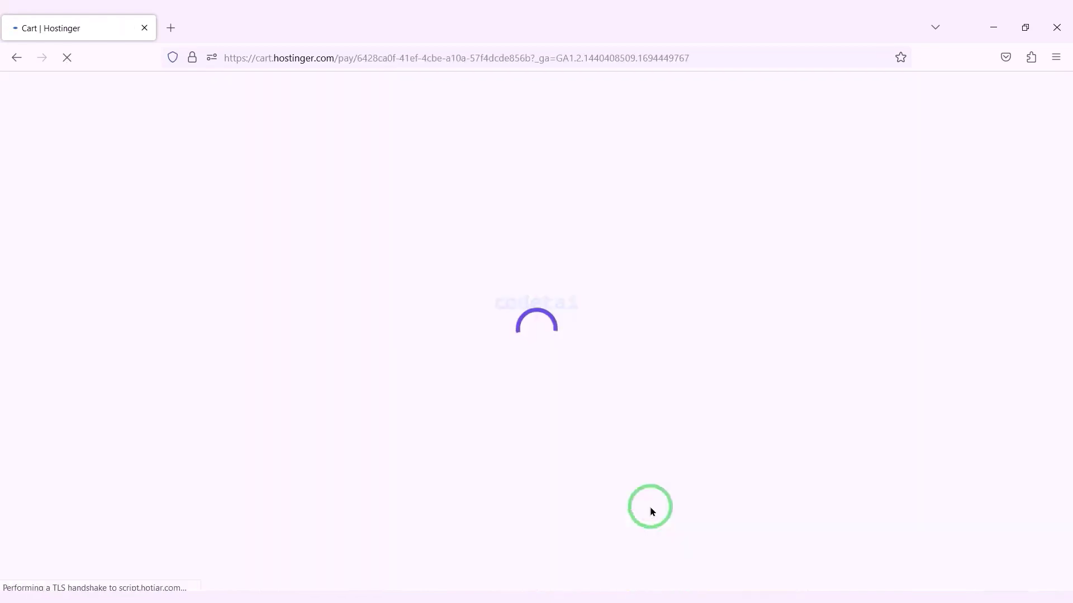
Choose the 12-month billing period for the Business plan
scroll(710, 372, "down", 4)
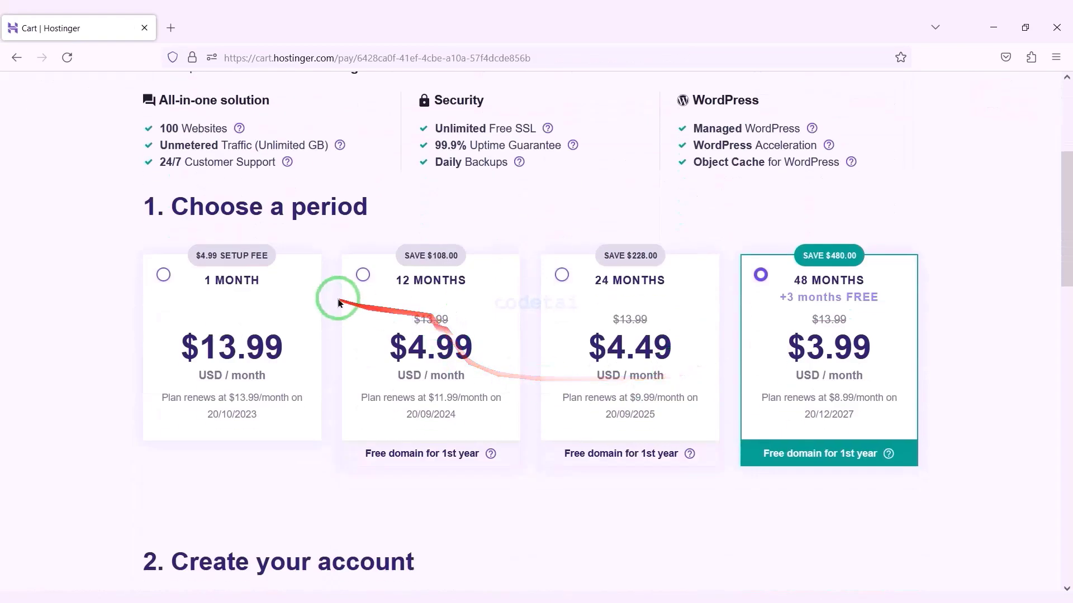
left_click(369, 280)
scroll(559, 313, "down", 6)
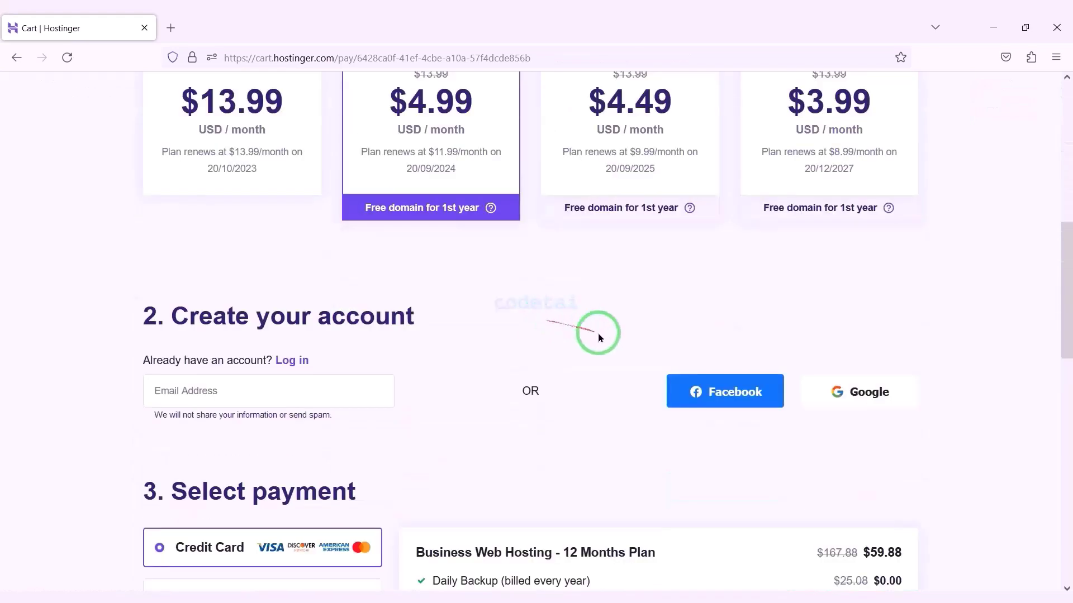
Sign in with a Google account's email and password to return to the cart
mouse_move(133, 228)
left_mouse_down()
mouse_move(855, 309)
mouse_move(961, 310)
left_mouse_up()
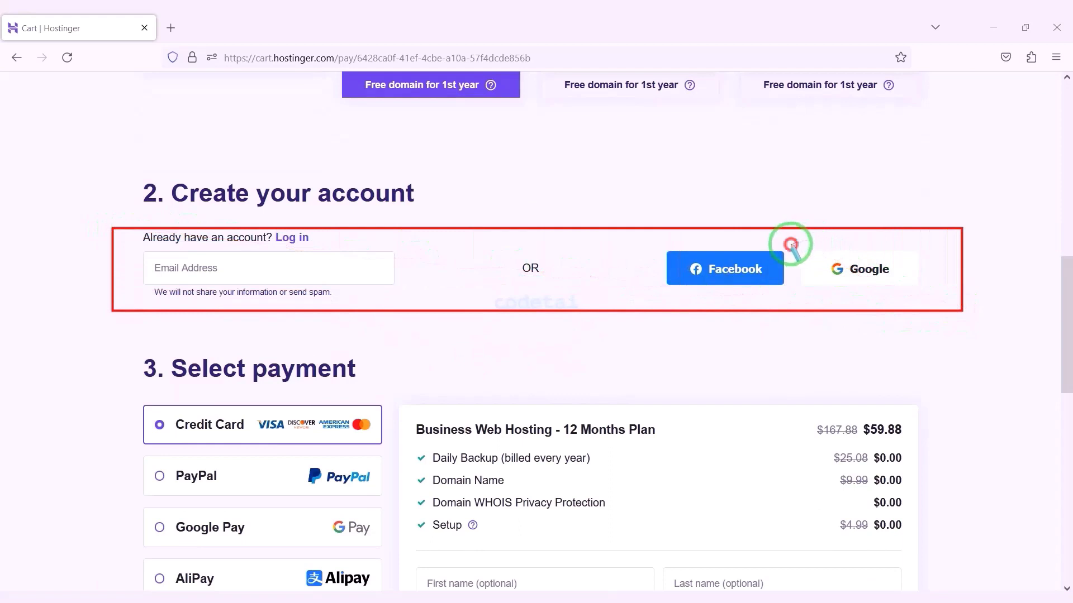
left_click_drag(791, 244, 928, 286)
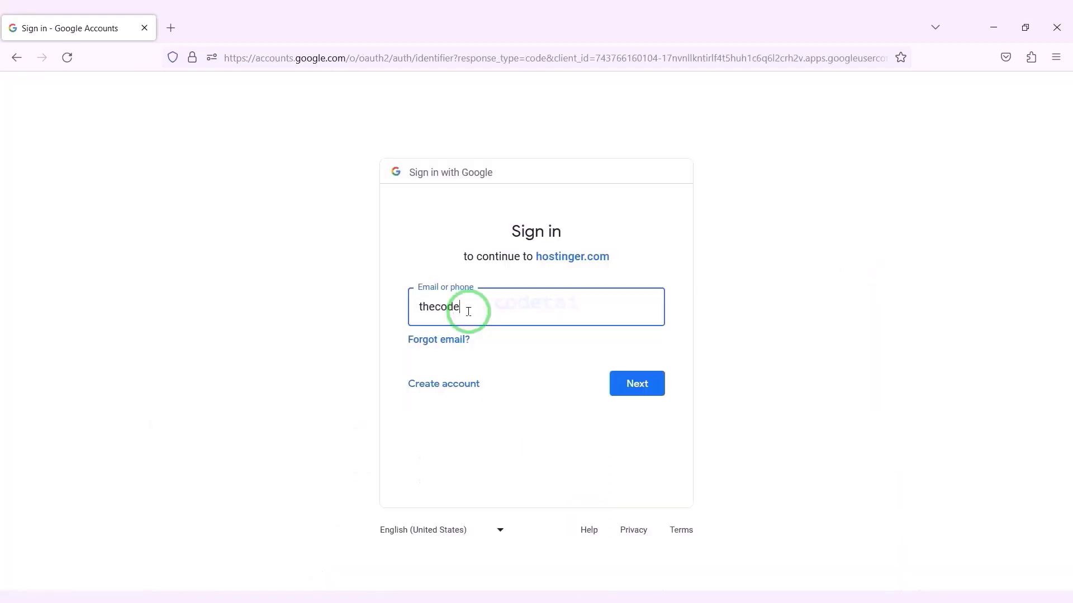
type("com")
left_click(635, 372)
left_click(525, 331)
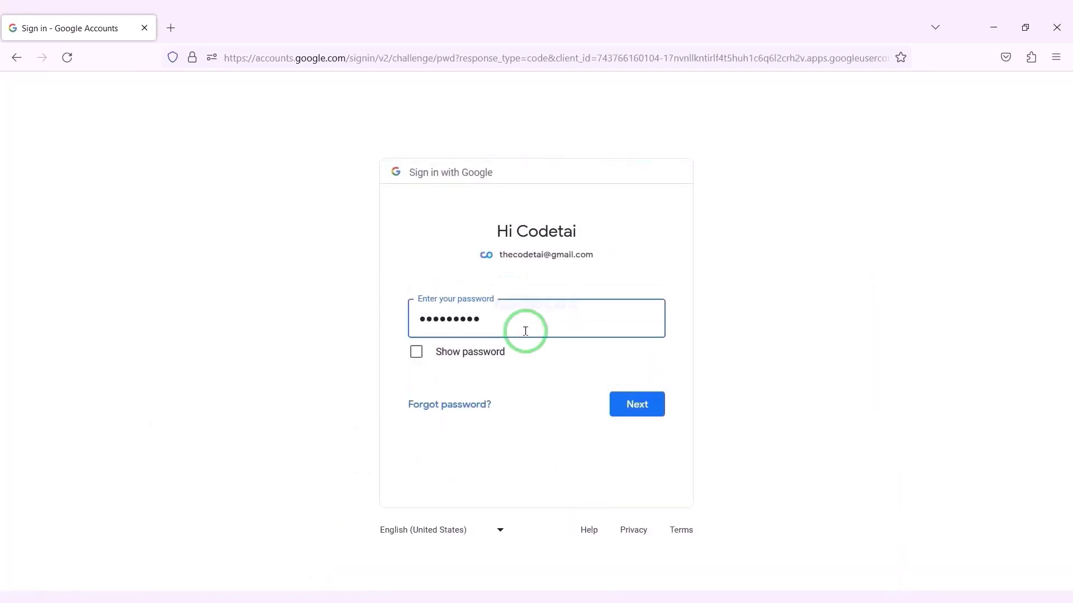
left_click(639, 410)
Review the $59.88 order total with Credit Card kept as the payment method
scroll(598, 411, "down", 8)
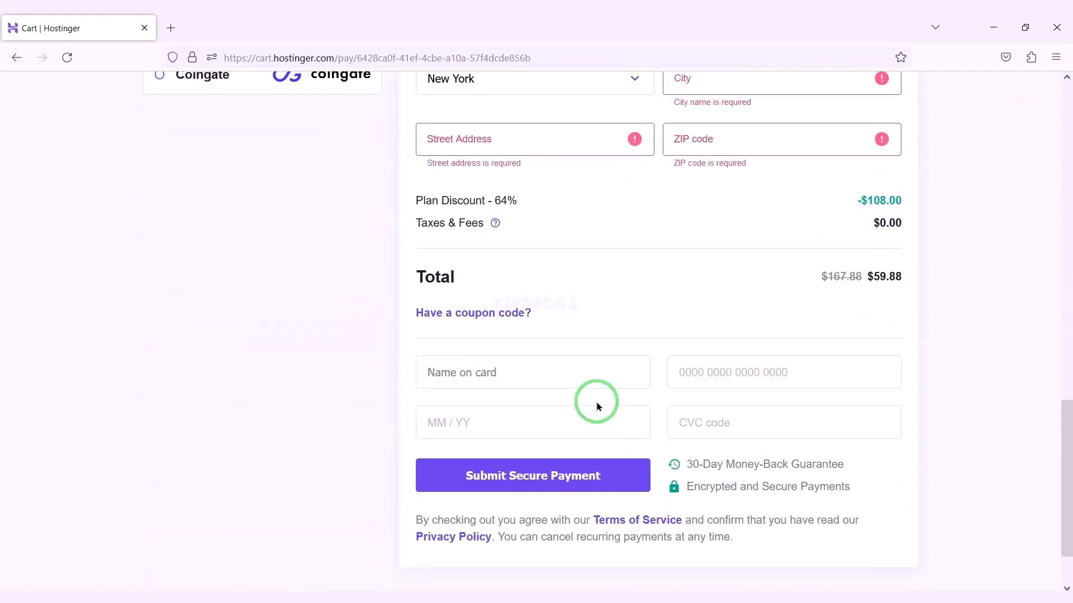
scroll(597, 406, "up", 2)
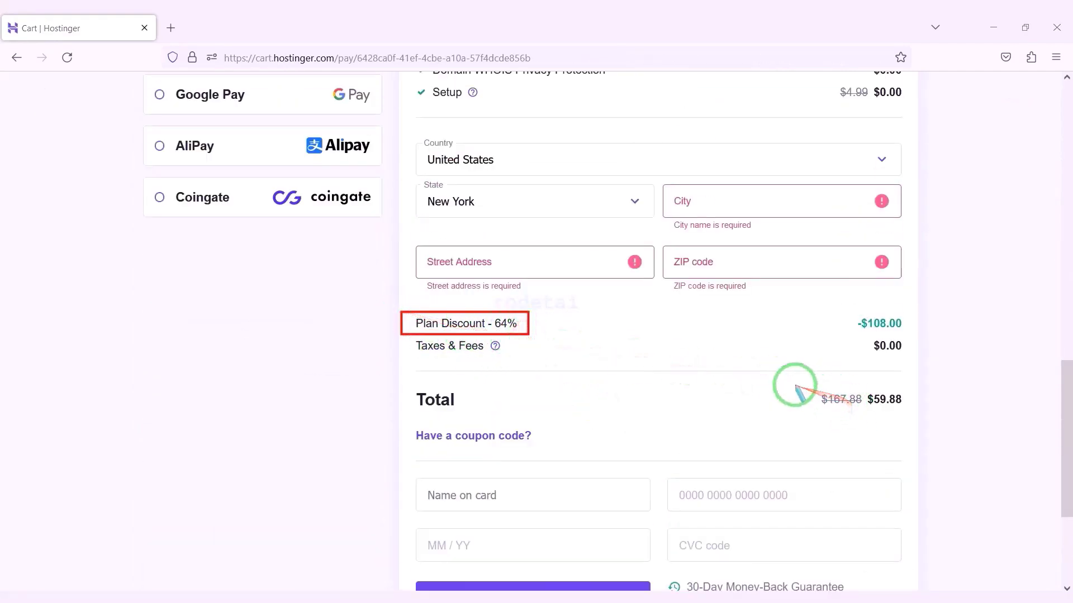
mouse_move(795, 386)
left_mouse_down()
mouse_move(921, 400)
mouse_move(915, 414)
left_mouse_up()
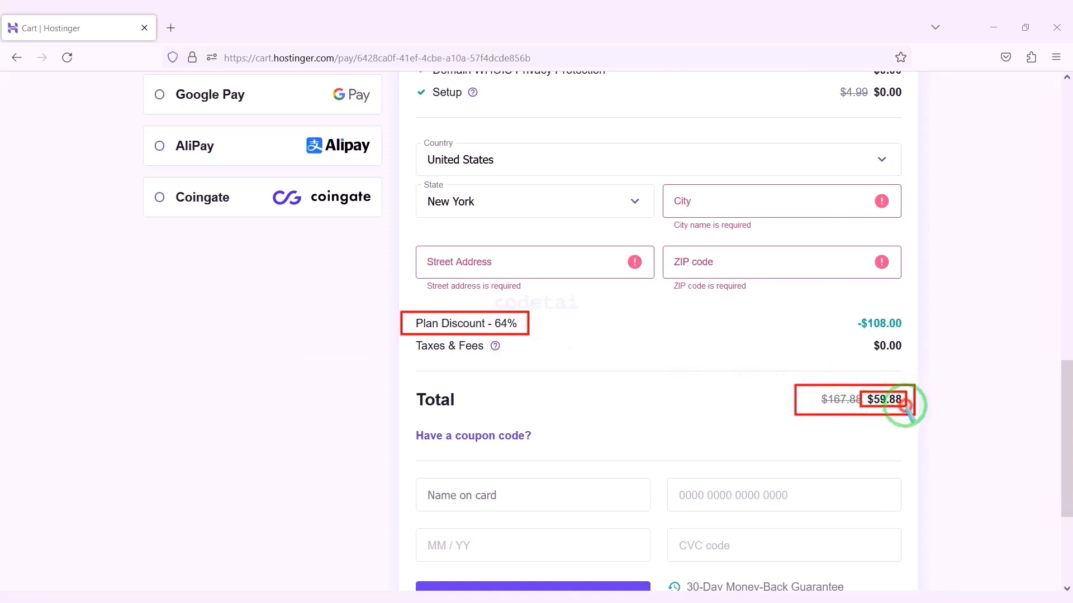
scroll(670, 335, "up", 4)
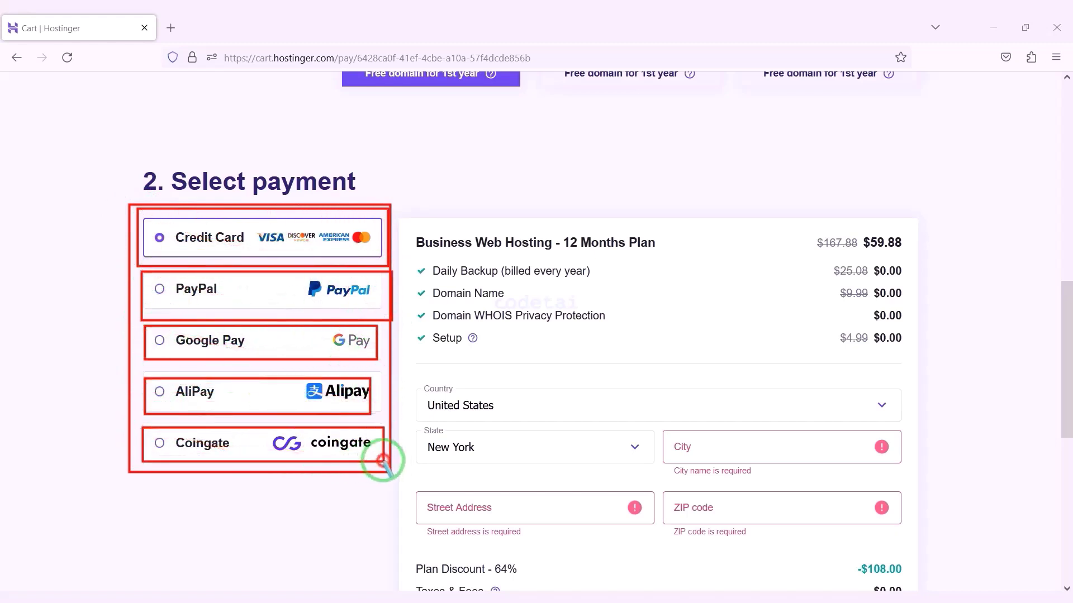
scroll(622, 467, "down", 4)
Fill in the billing city, street address and ZIP code
left_click(719, 199)
type("ROSEDALE")
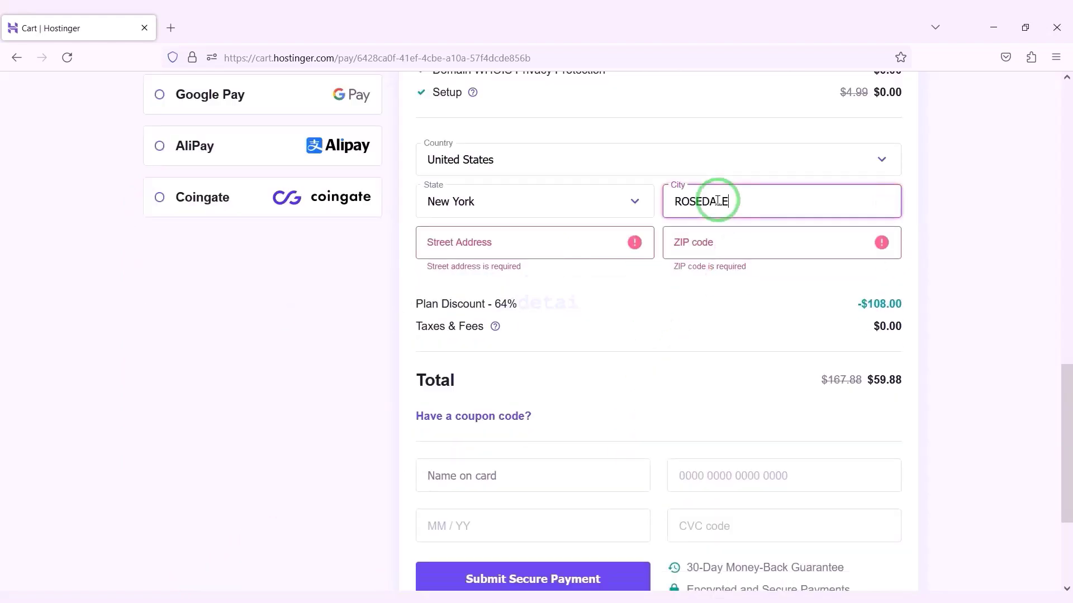
left_click(513, 250)
left_click(732, 249)
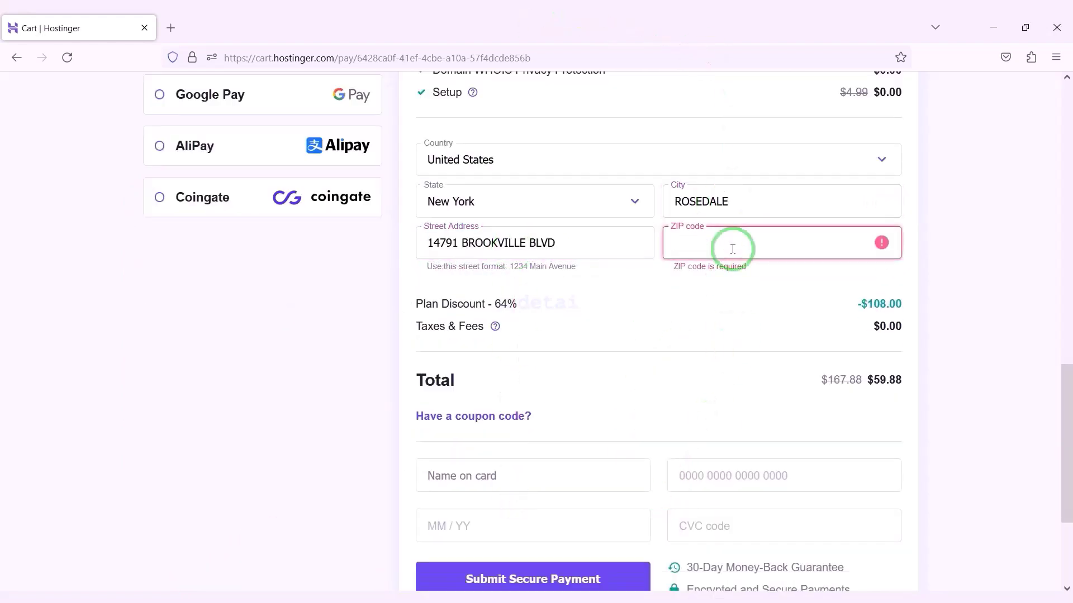
scroll(697, 362, "up", 3)
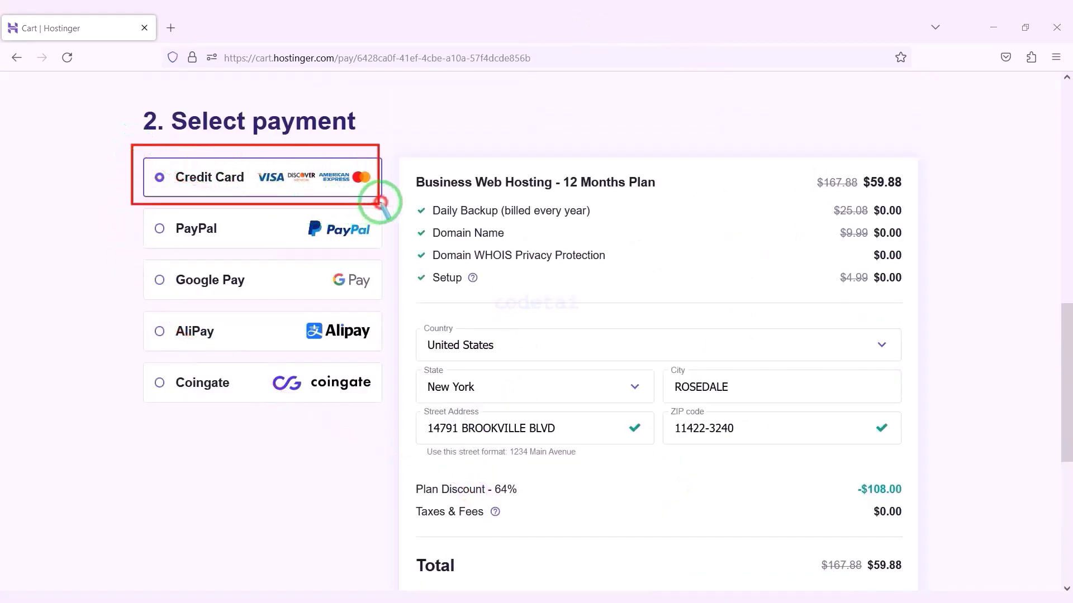
scroll(591, 475, "down", 6)
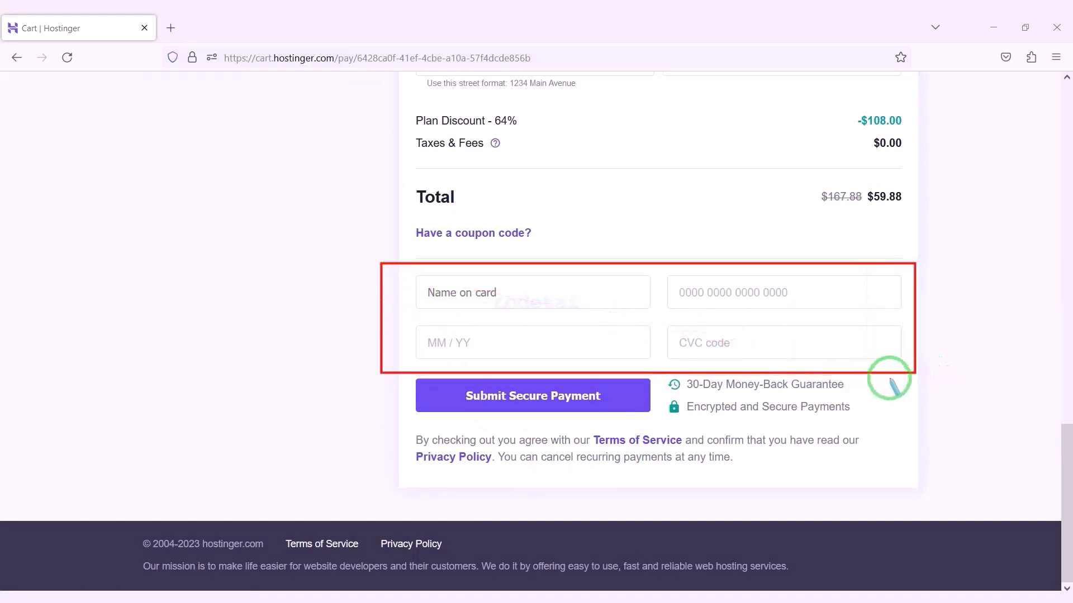
Enter the cardholder name, card number, expiry and CVC, then submit the $59.88 payment
left_click(551, 292)
left_click(718, 292)
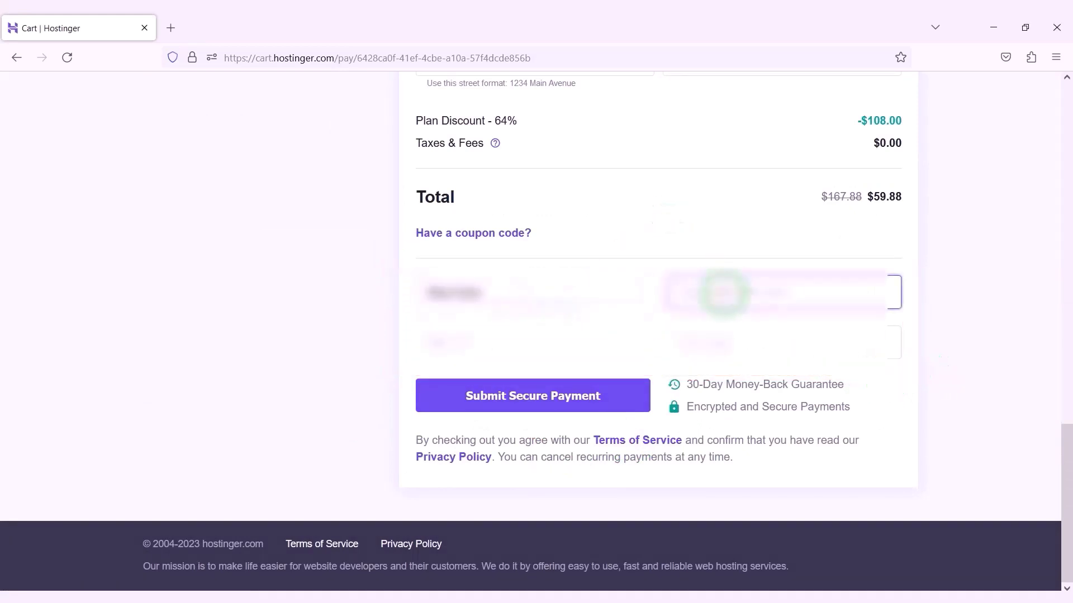
left_click(424, 342)
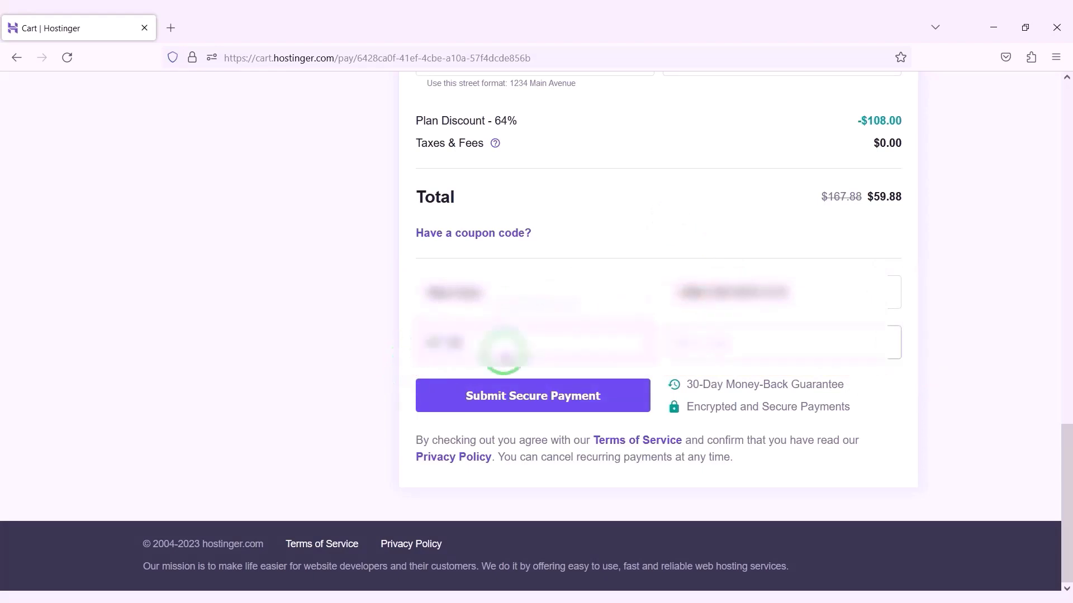
left_click(701, 343)
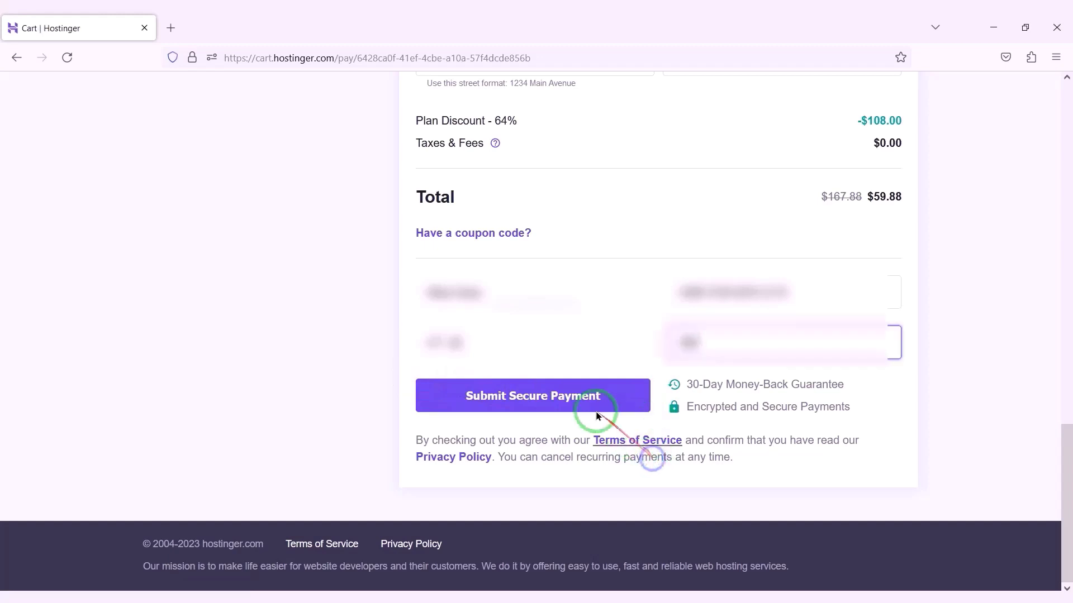
left_click(541, 402)
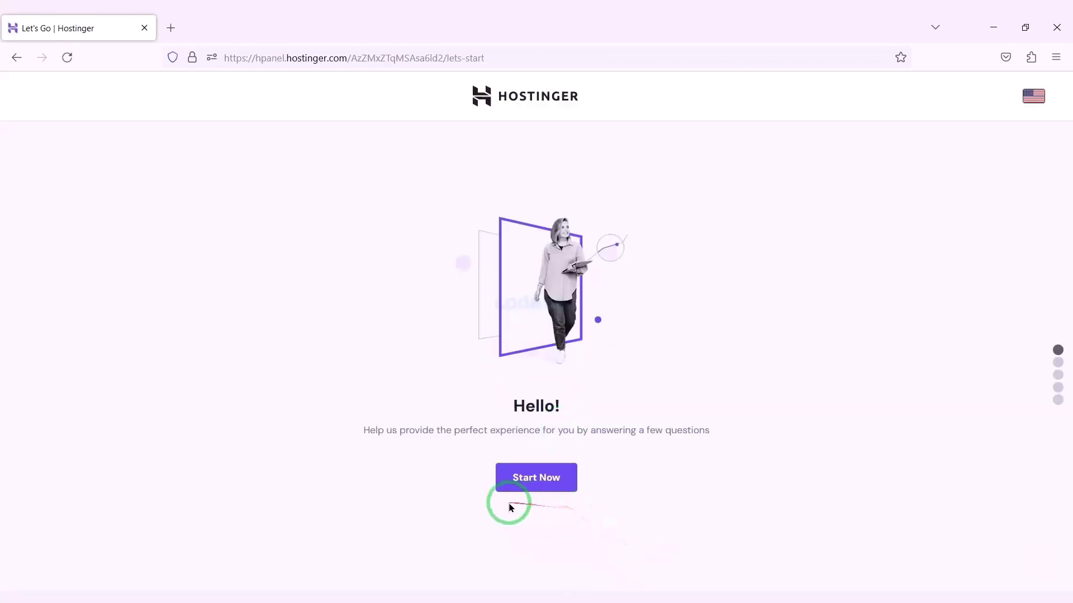
Start onboarding, skip the personalization questions and begin with an empty website
left_click(550, 483)
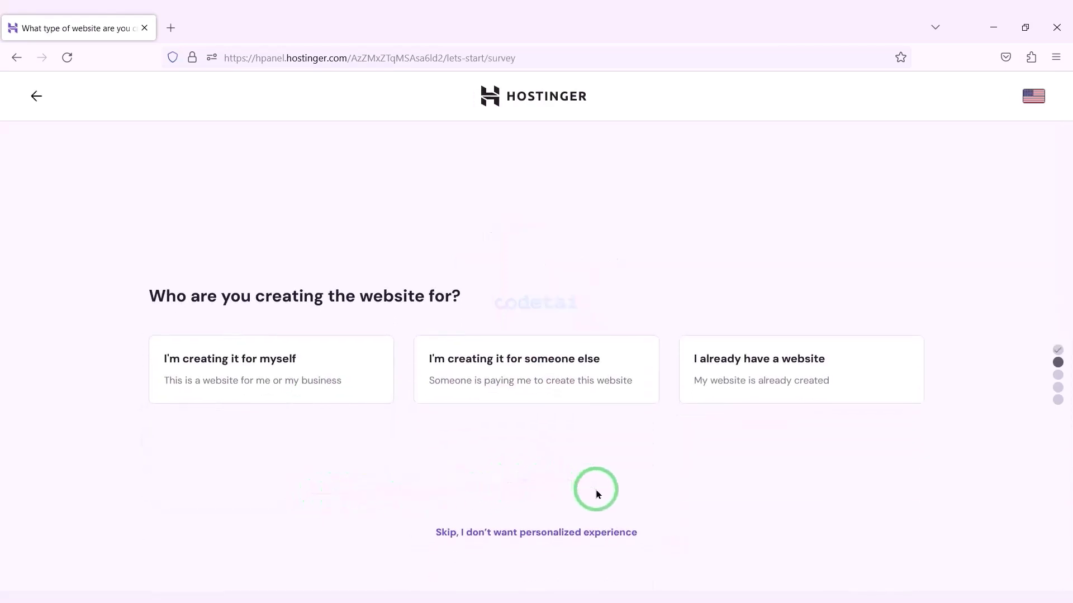
left_click(535, 530)
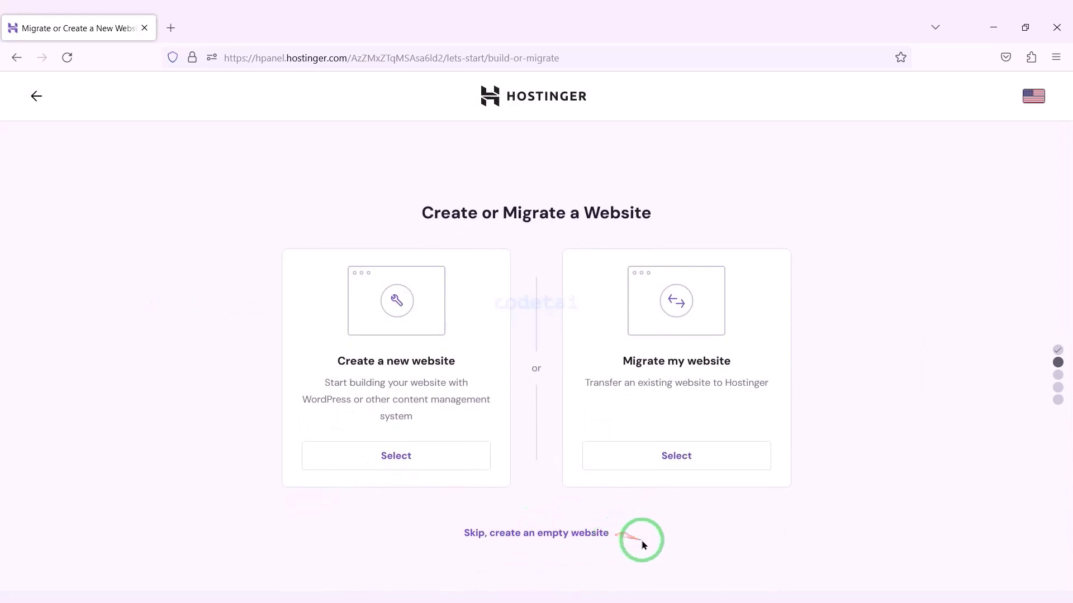
left_click(560, 533)
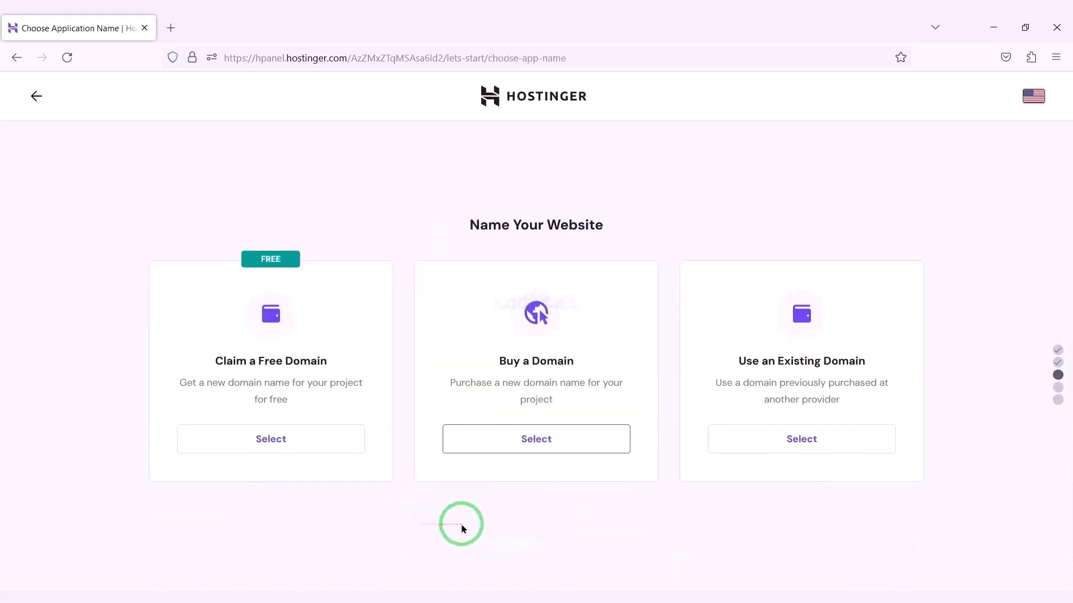
Claim a free domain by searching for codetai with the .net extension
left_click(265, 445)
left_click(327, 471)
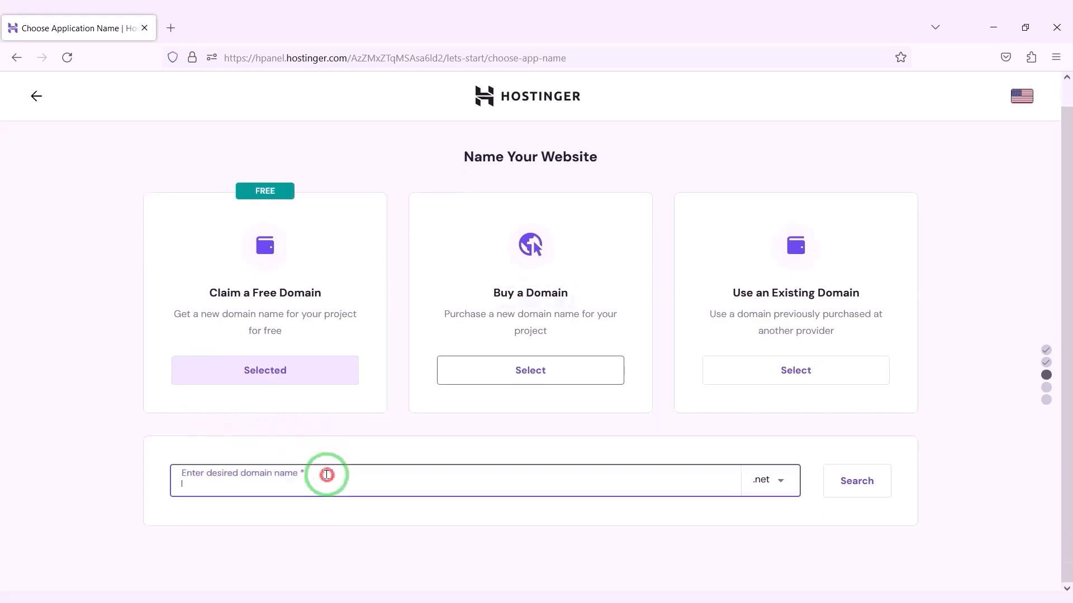
left_click(726, 476)
scroll(694, 502, "down", 3)
scroll(539, 510, "up", 3)
scroll(706, 407, "down", 6)
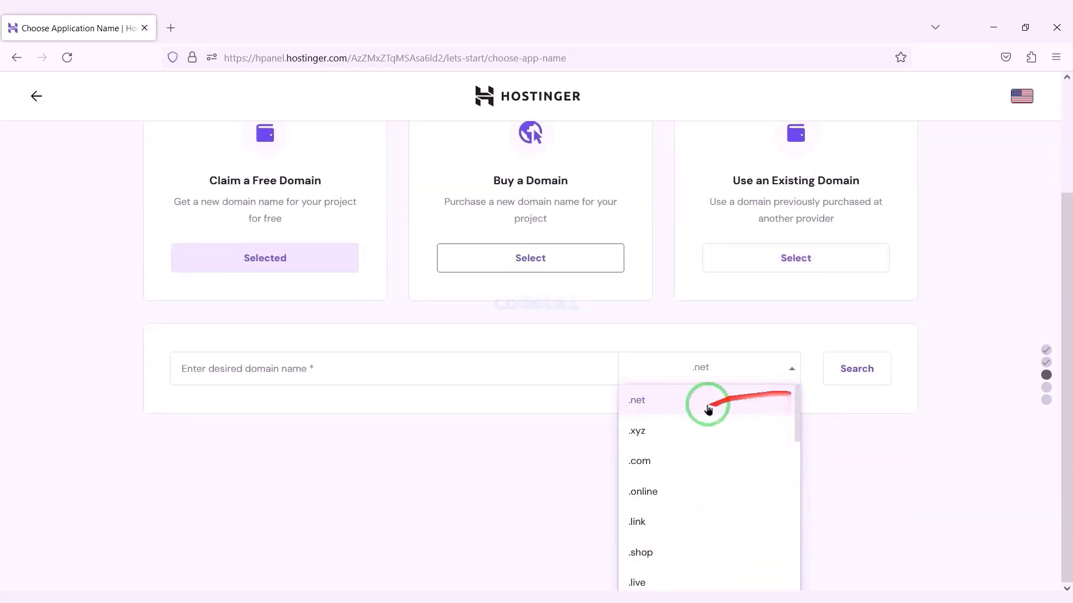
scroll(743, 503, "up", 5)
scroll(936, 520, "down", 2)
scroll(698, 503, "up", 2)
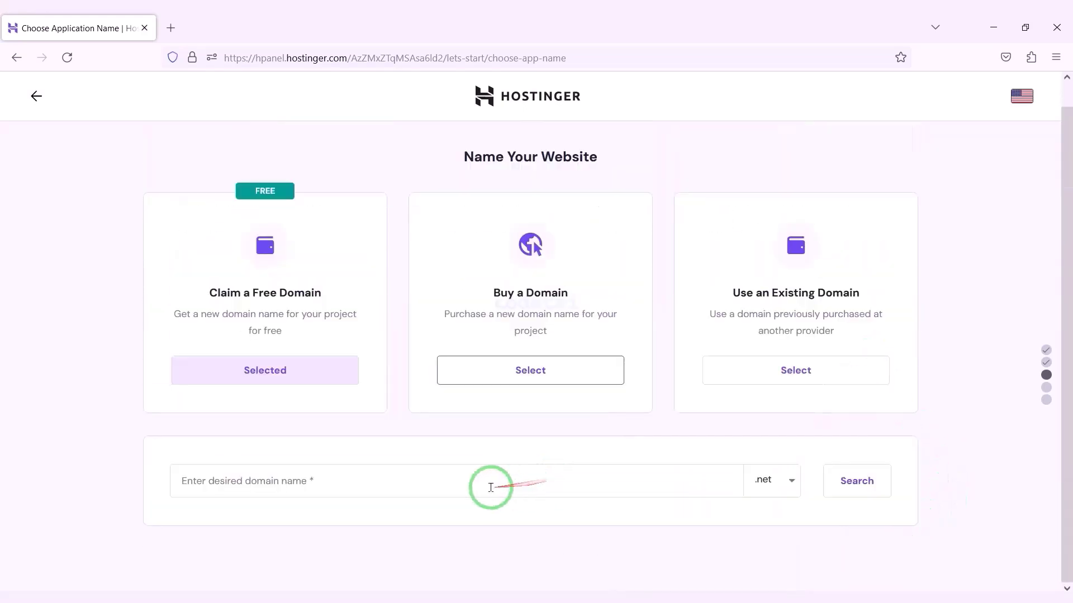
left_click(489, 485)
type("codetai")
left_click(785, 493)
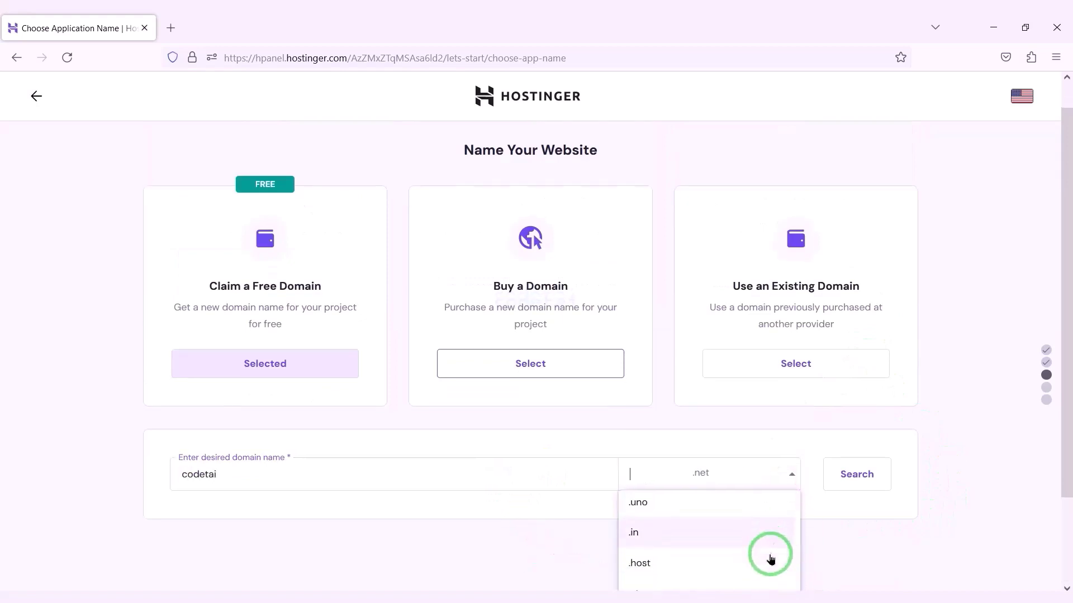
scroll(712, 545, "down", 6)
scroll(693, 532, "up", 6)
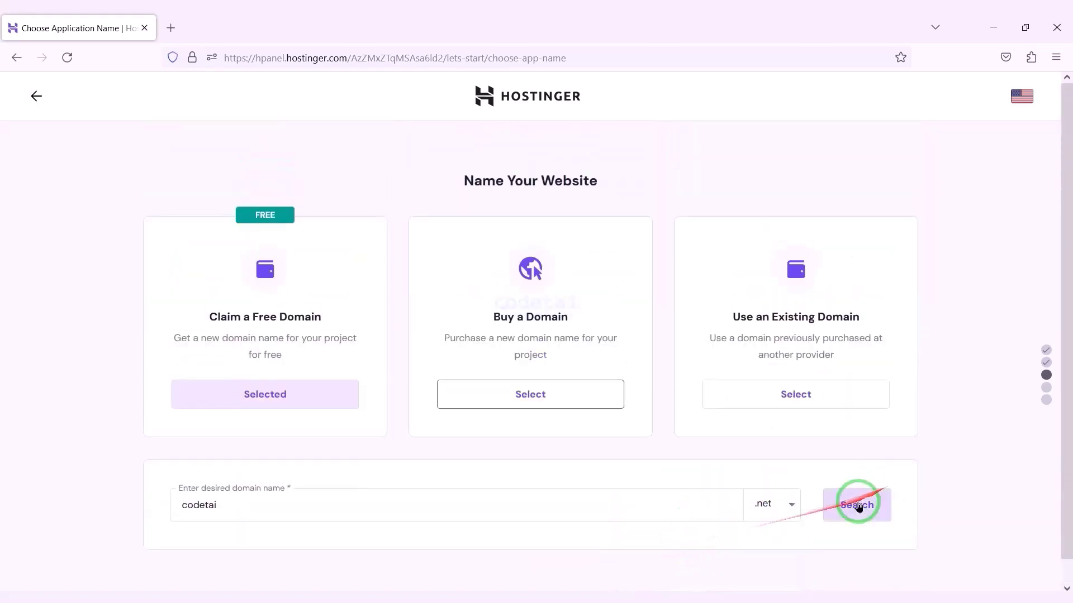
left_click(855, 501)
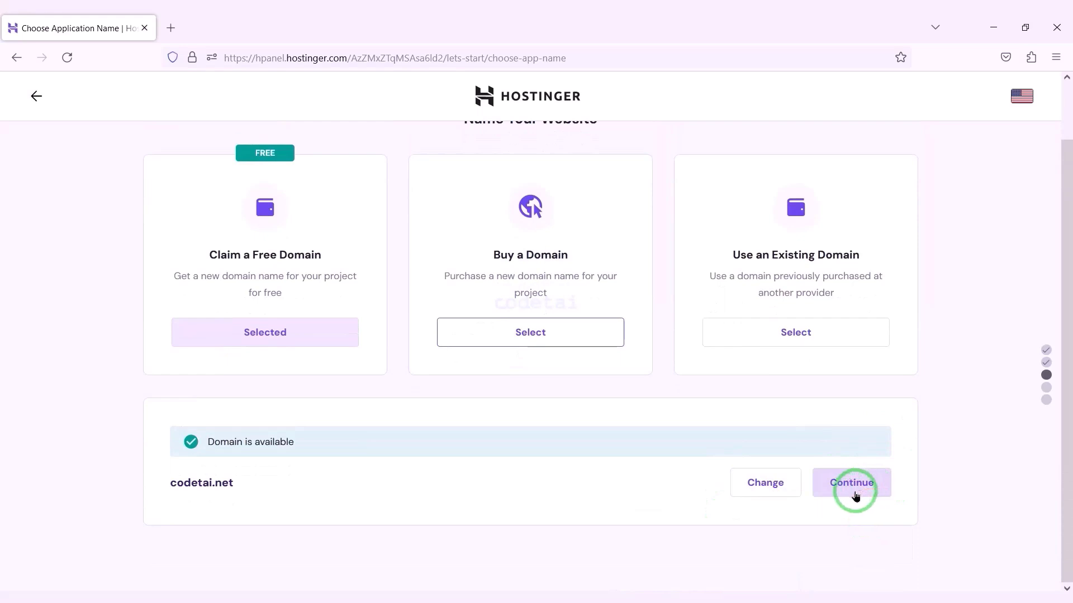
Continue with codetai.net and keep United States as a personal registrant
left_click(855, 490)
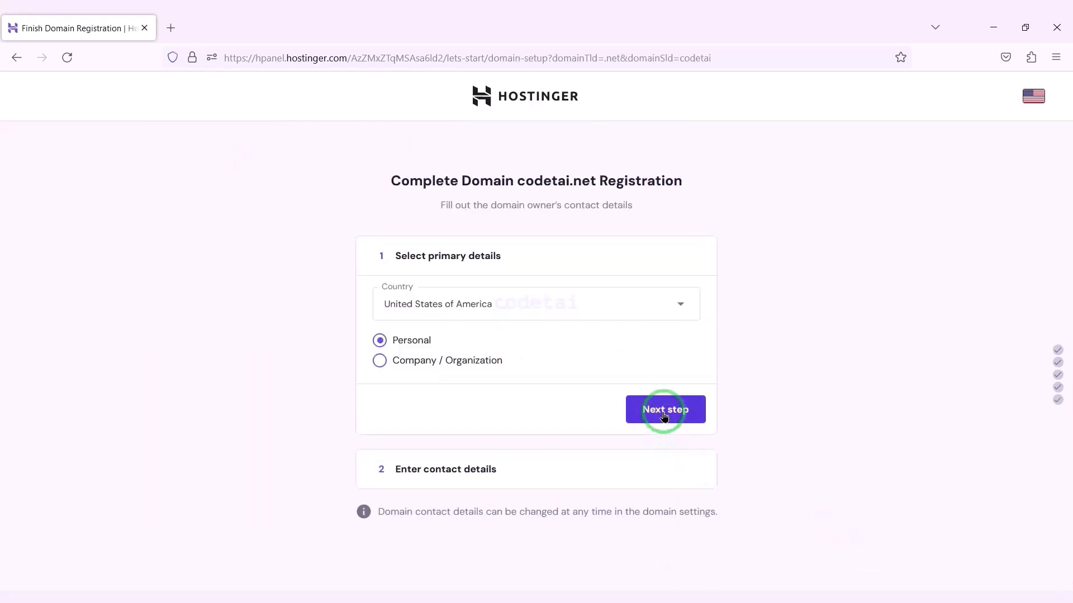
left_click(664, 413)
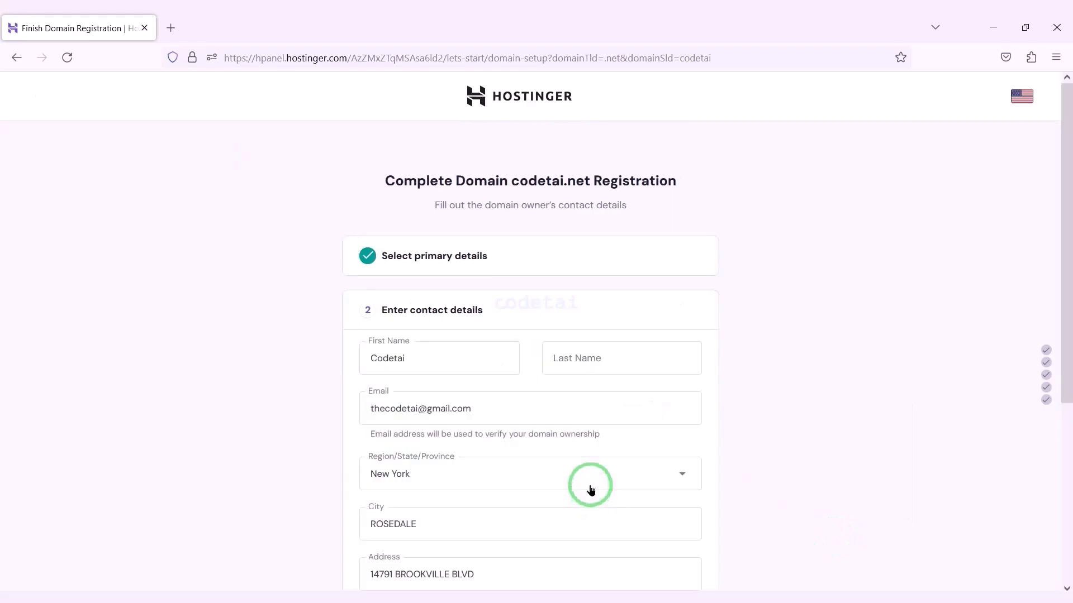
scroll(591, 490, "down", 3)
Enter the domain owner's last name
left_click(571, 209)
type("Labs")
scroll(591, 402, "down", 2)
left_click(637, 422)
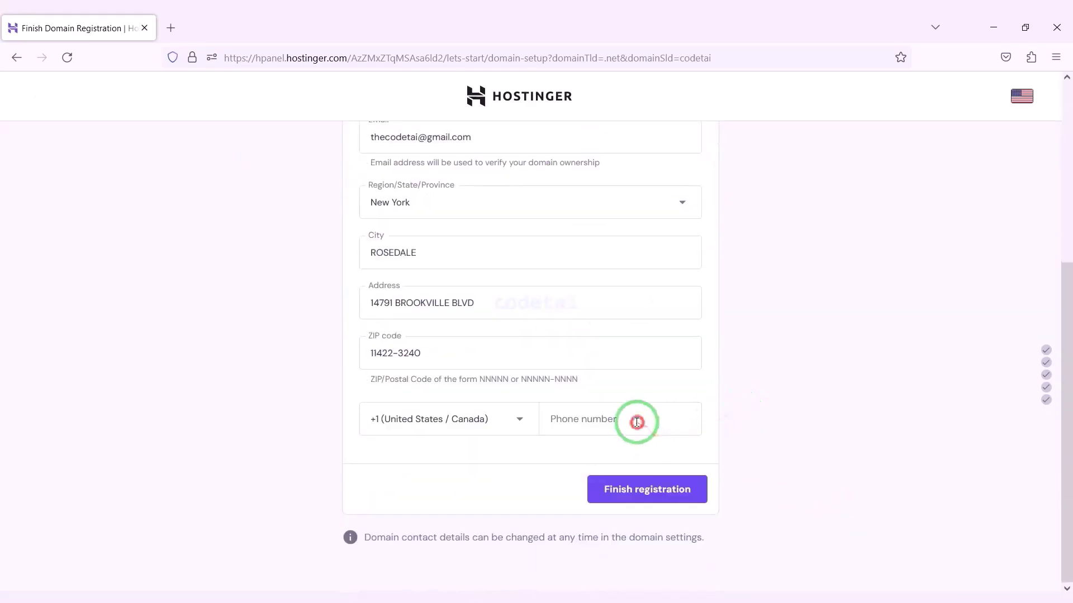
Set the phone code to United States (+1), enter the phone number, and finish registration
left_click(487, 439)
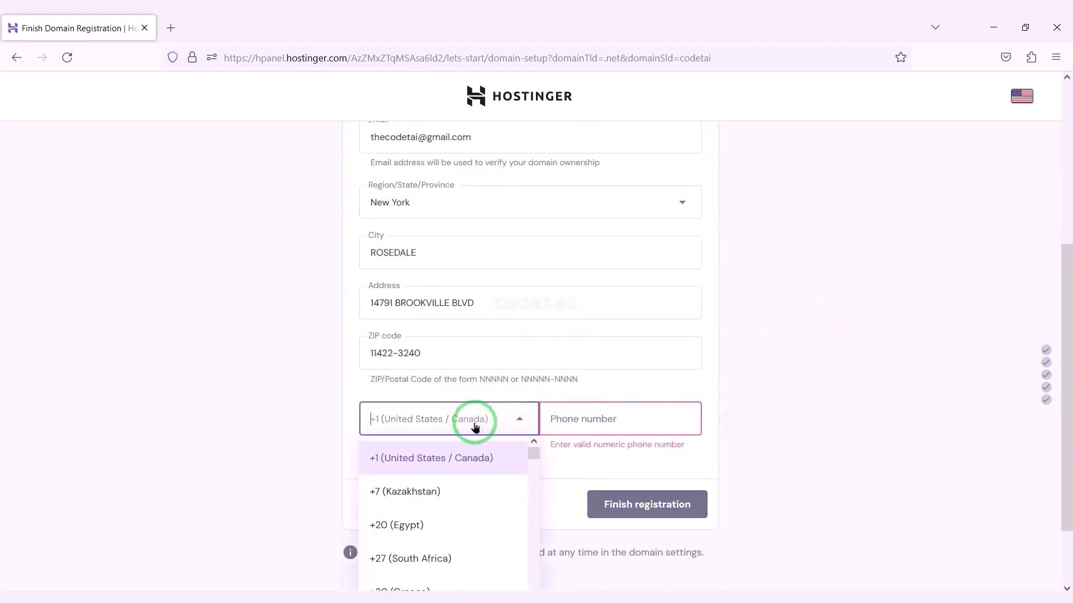
type("un")
scroll(507, 444, "down", 2)
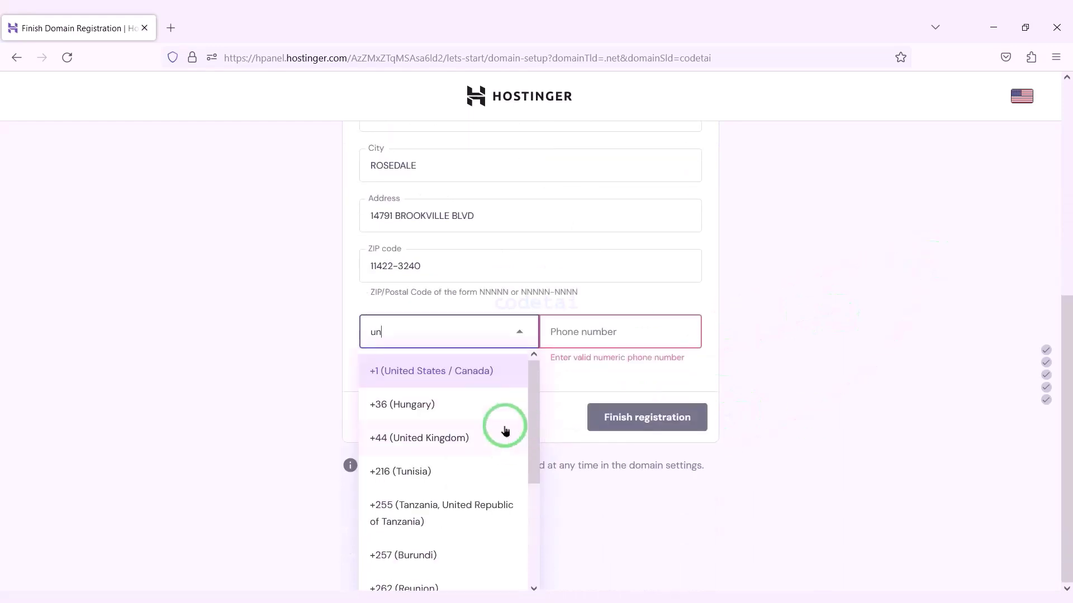
type("ite")
scroll(500, 441, "up", 2)
left_click(481, 442)
left_click(654, 403)
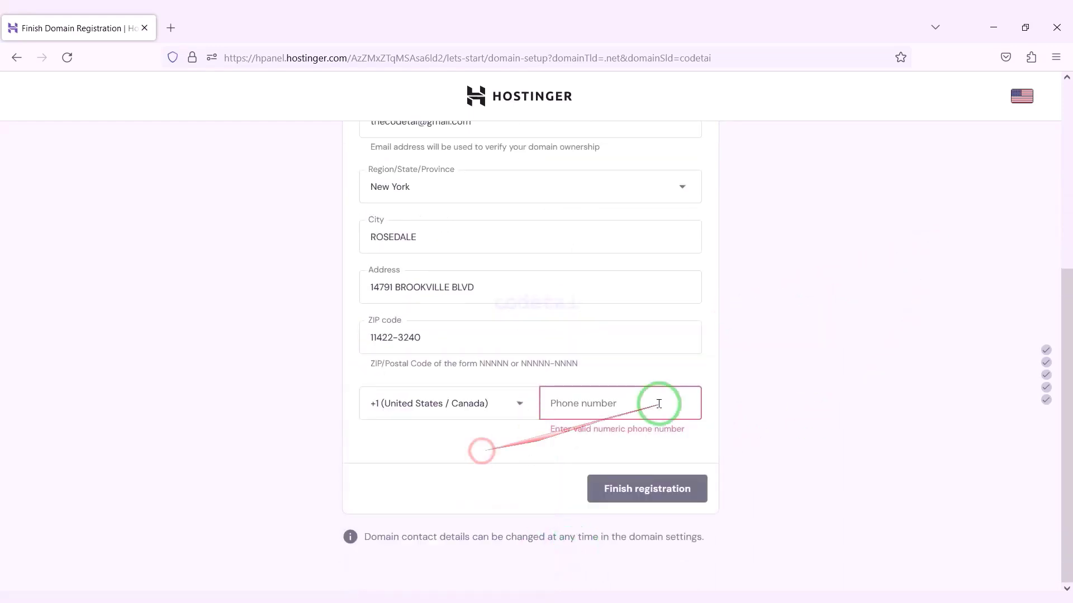
scroll(759, 359, "up", 2)
scroll(718, 503, "down", 2)
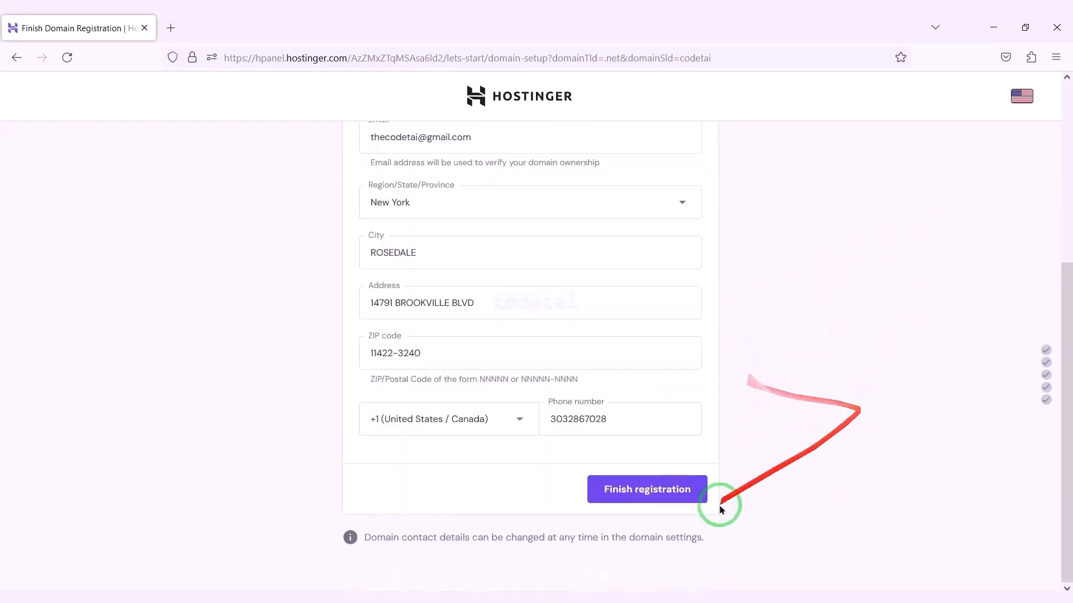
left_click(657, 497)
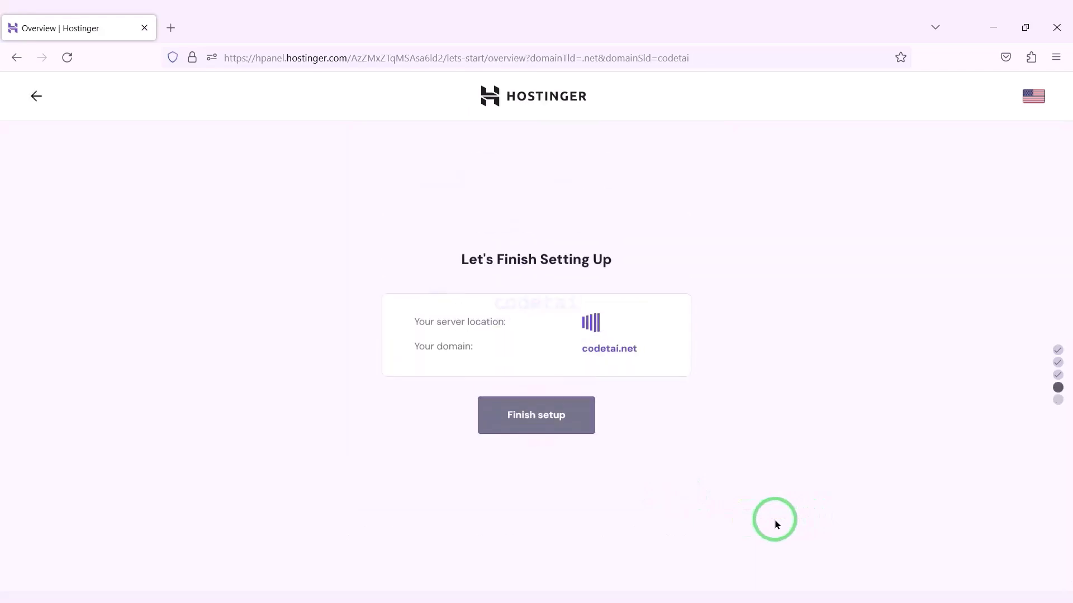
Finish setup, open Manage Site for codetai.net, and cancel the 2FA prompt
left_click(536, 426)
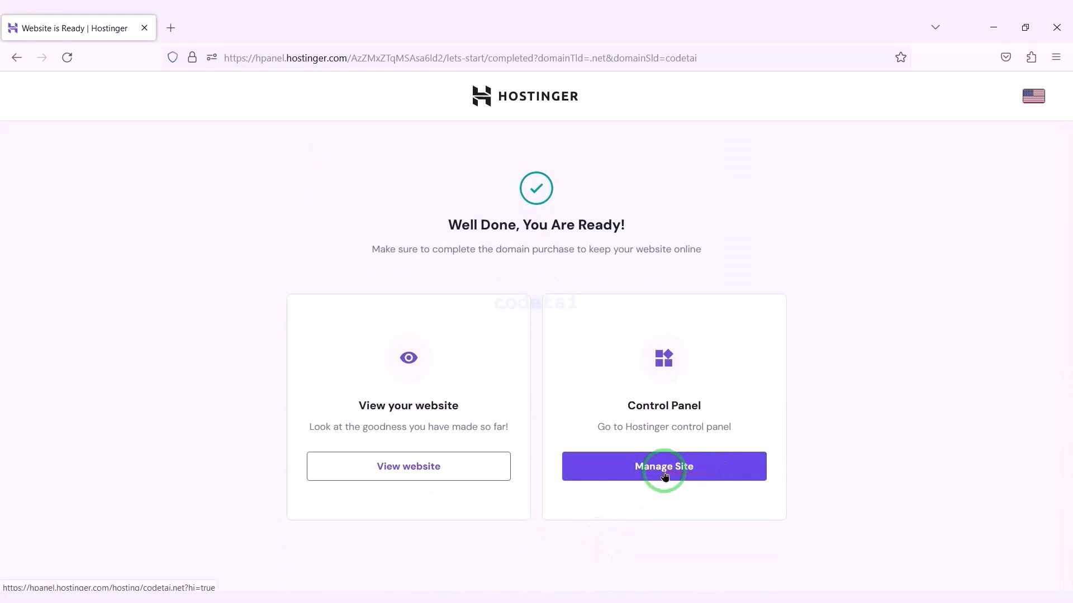
left_click(664, 474)
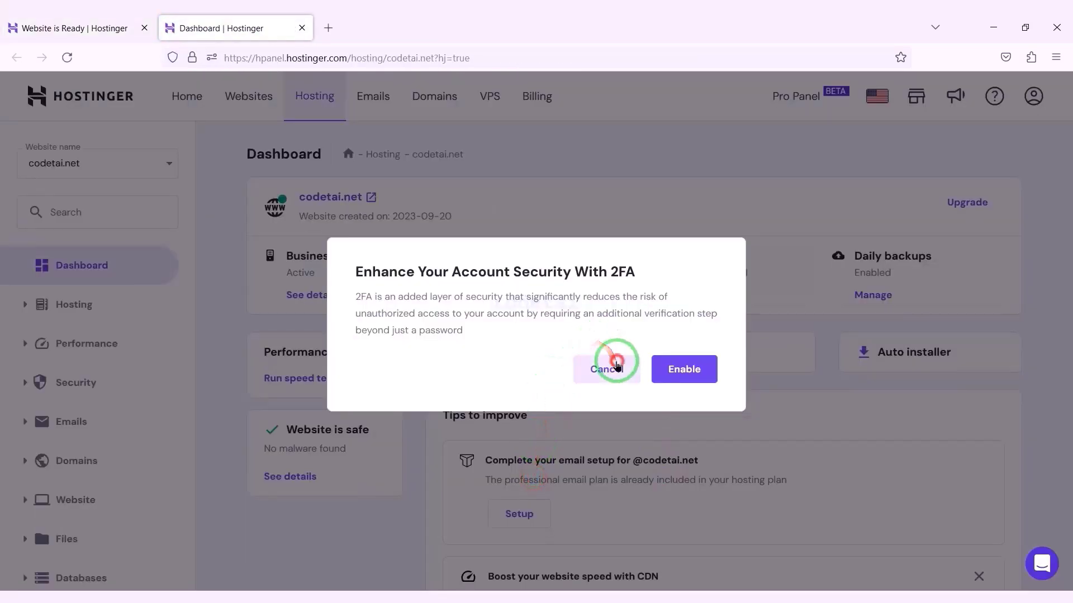
left_click(608, 366)
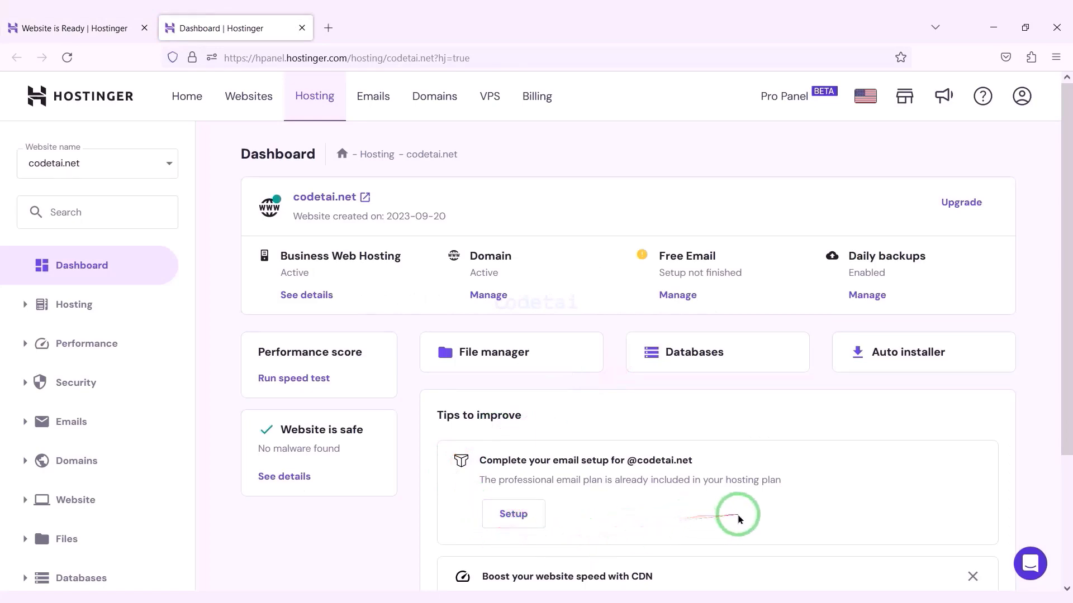
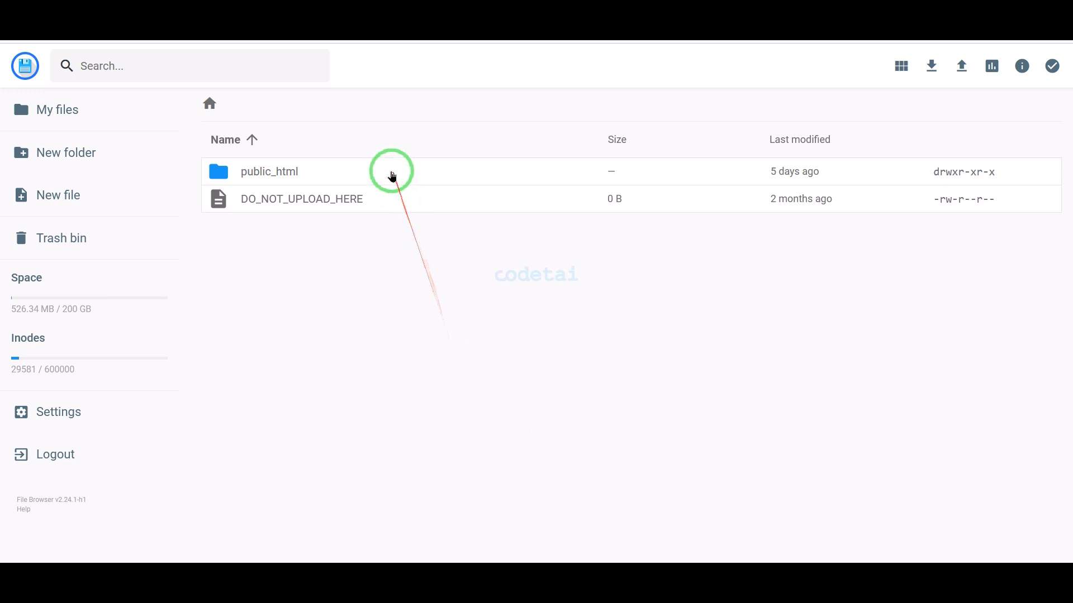
Permanently delete default.php from public_html, skipping the trash bin
double_click(391, 173)
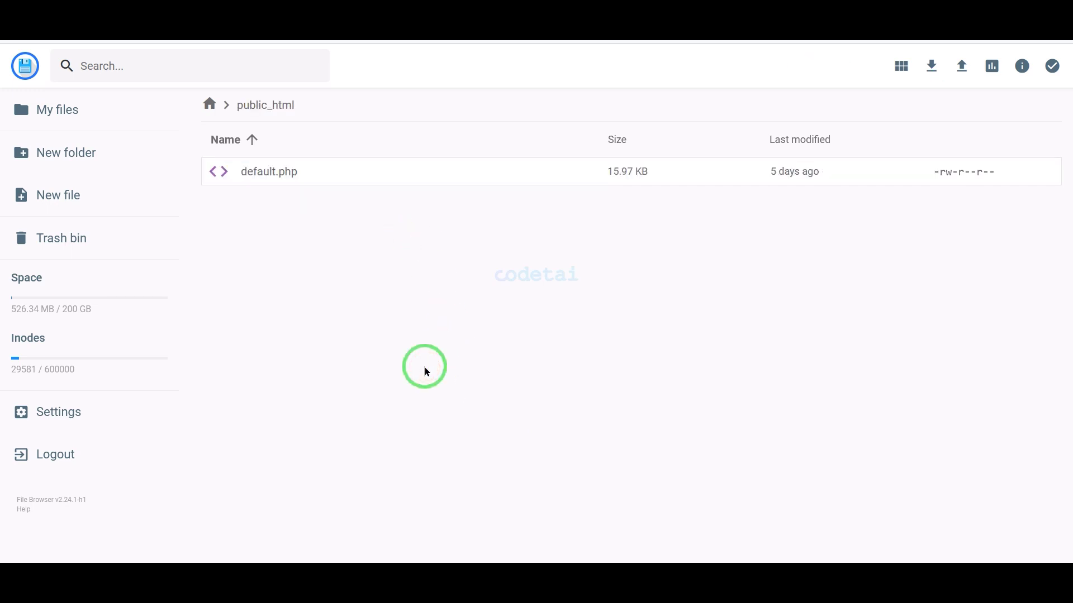
left_click(314, 185)
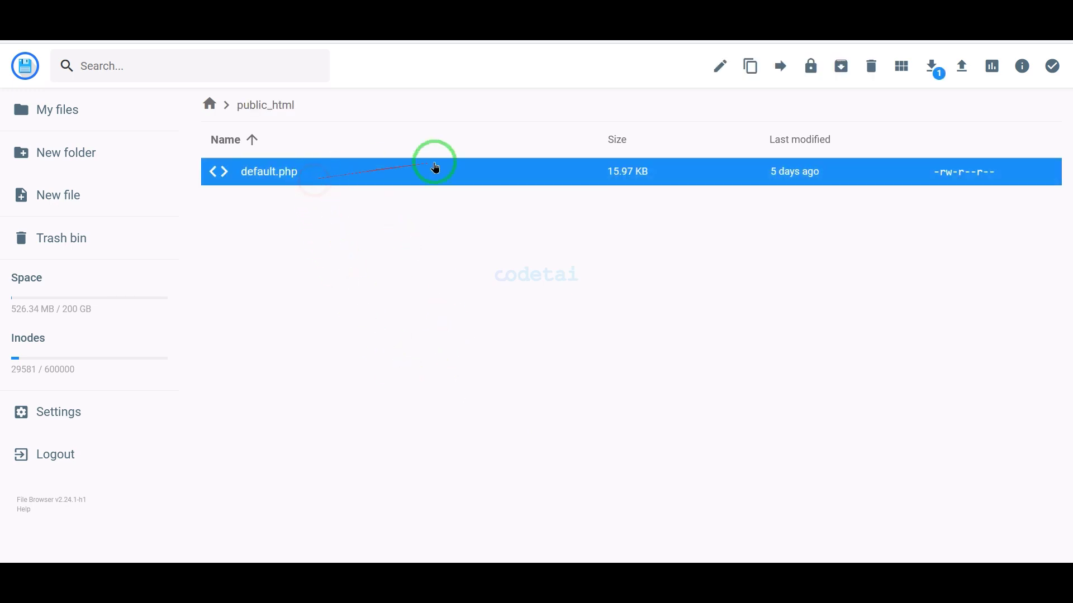
left_click(872, 66)
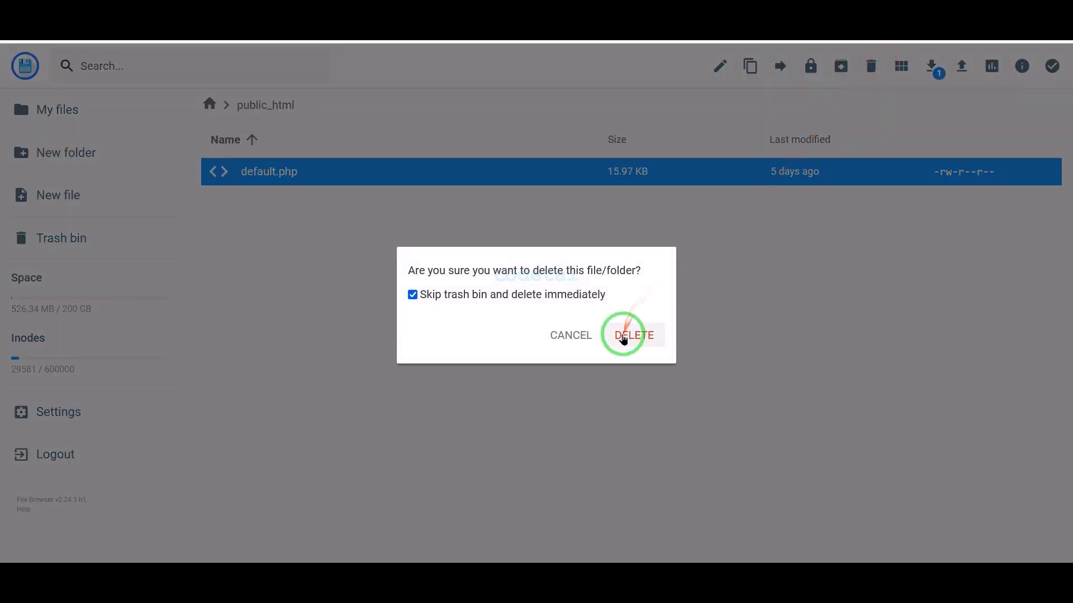
left_click(625, 333)
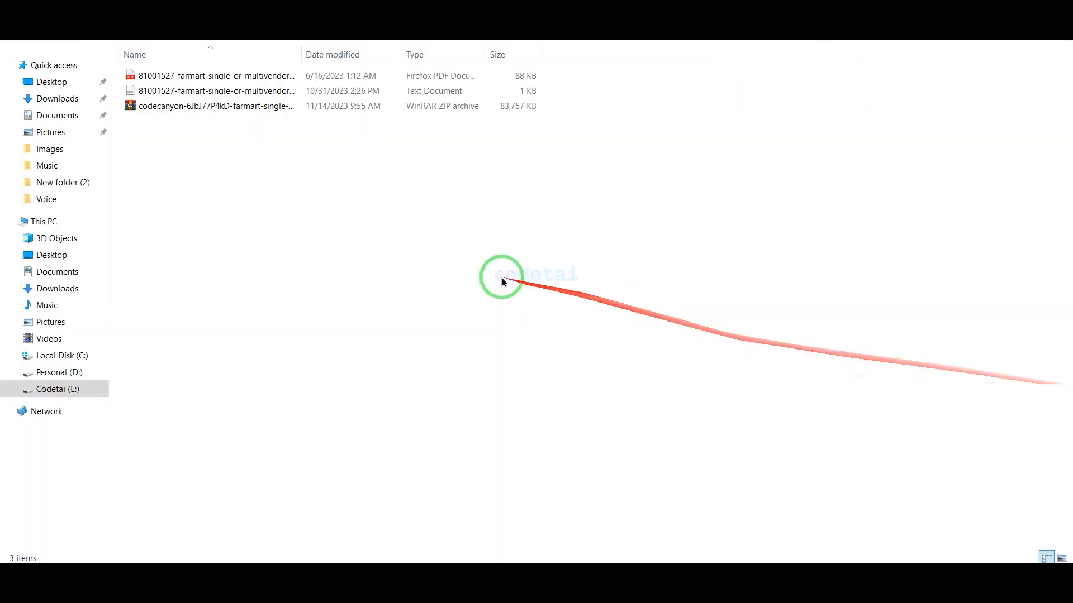
Extract the codecanyon ZIP with WinRAR into its own folder and open that folder
left_click(291, 111)
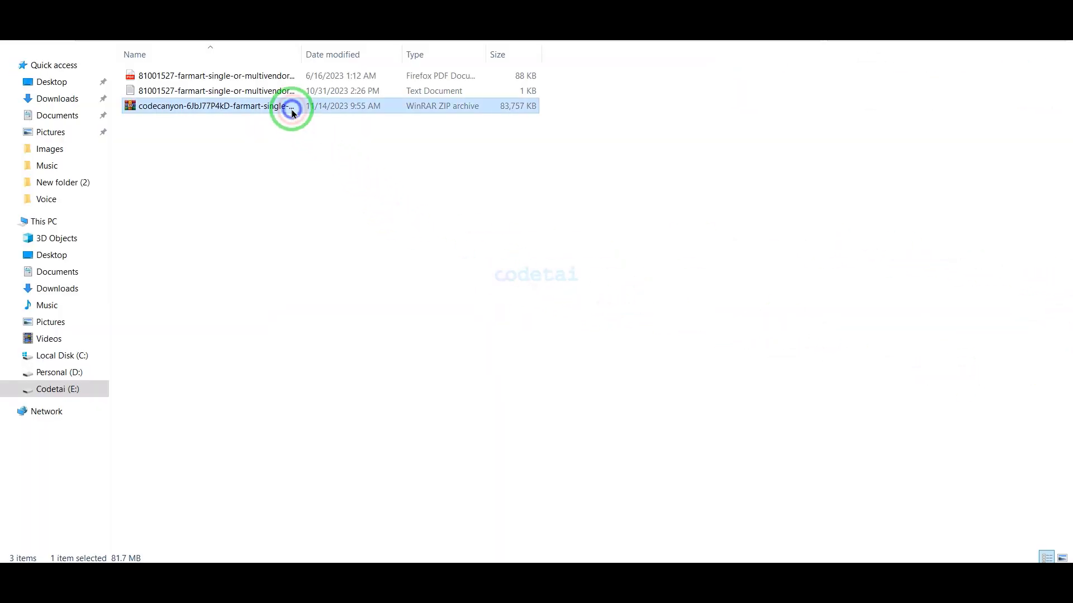
right_click(291, 114)
left_click(320, 184)
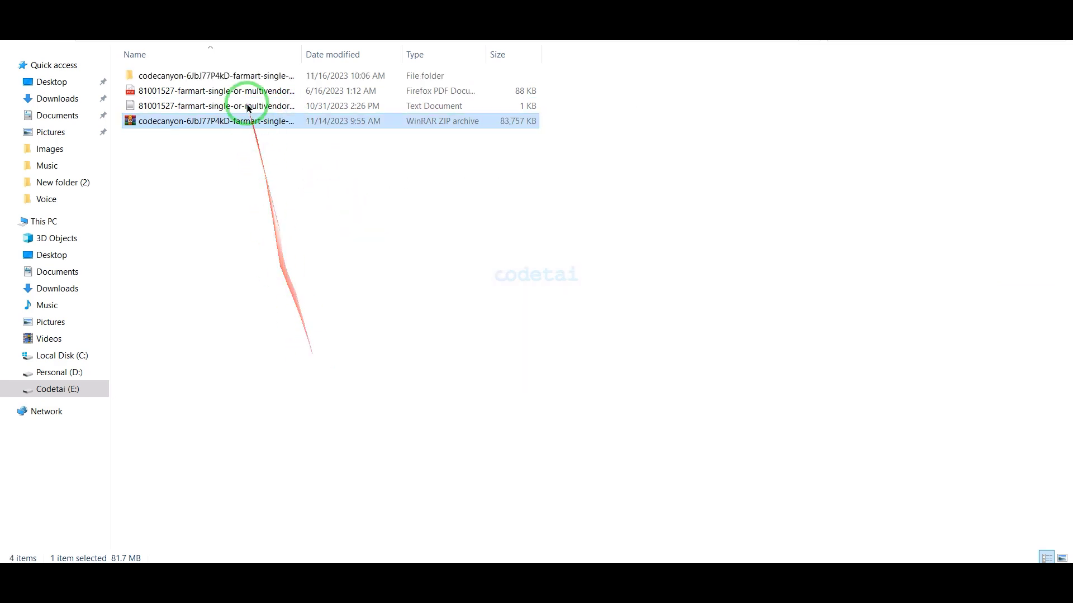
left_click(247, 76)
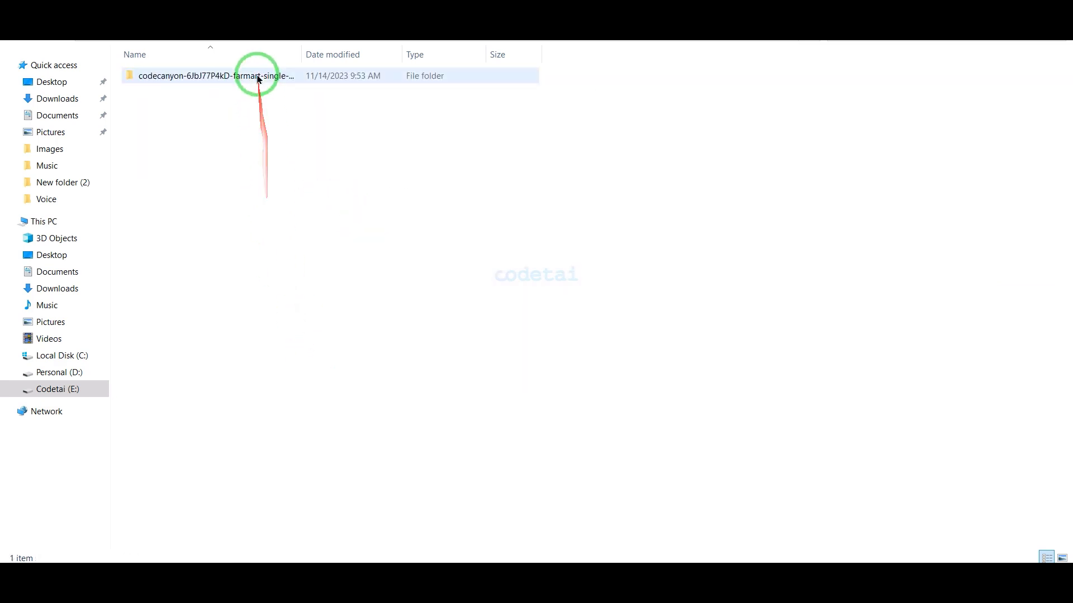
double_click(259, 77)
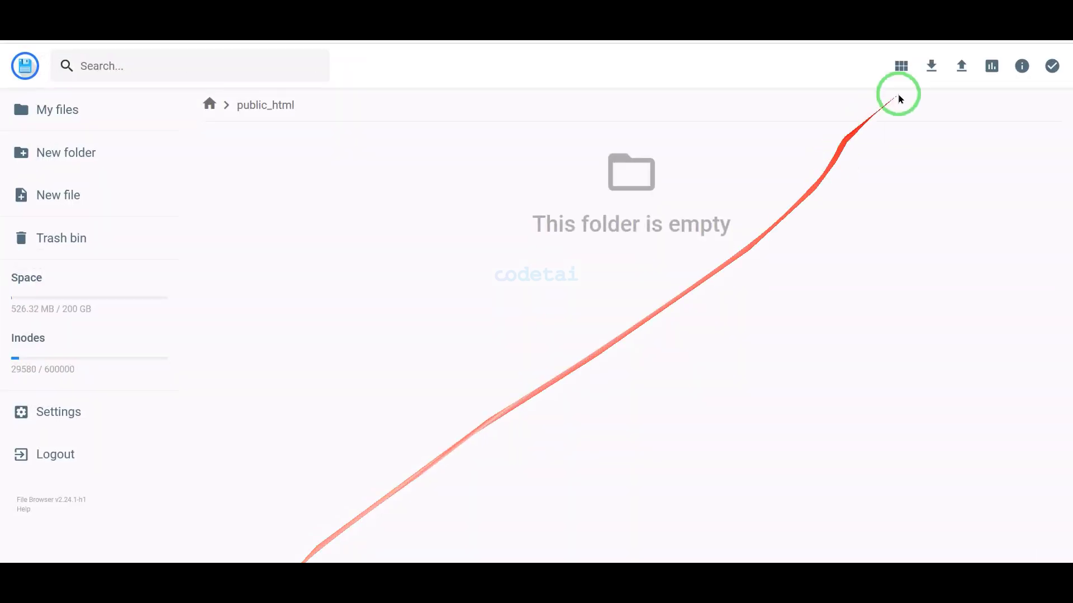
left_click(961, 66)
Upload farmart-1.17.0.zip from the extracted CodeCanyon folder into public_html
left_click(472, 336)
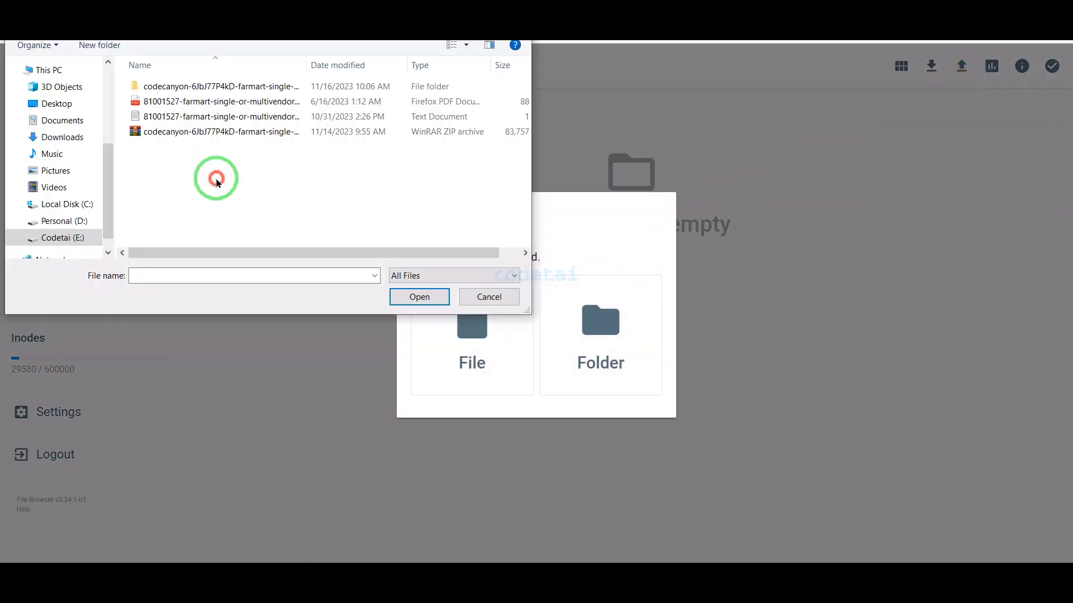
left_click(241, 98)
double_click(240, 88)
double_click(486, 89)
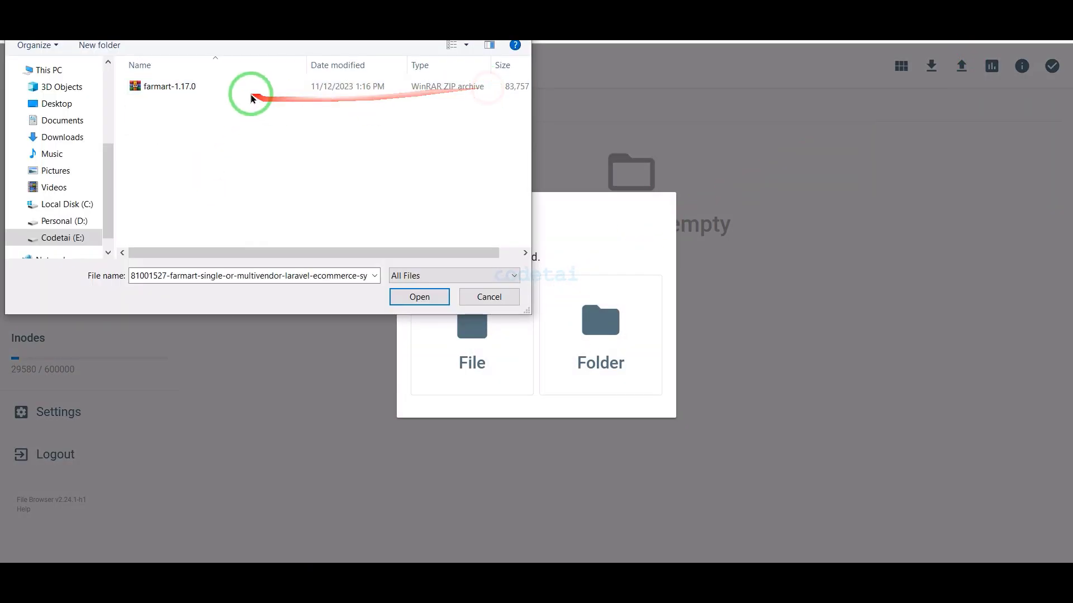
double_click(262, 90)
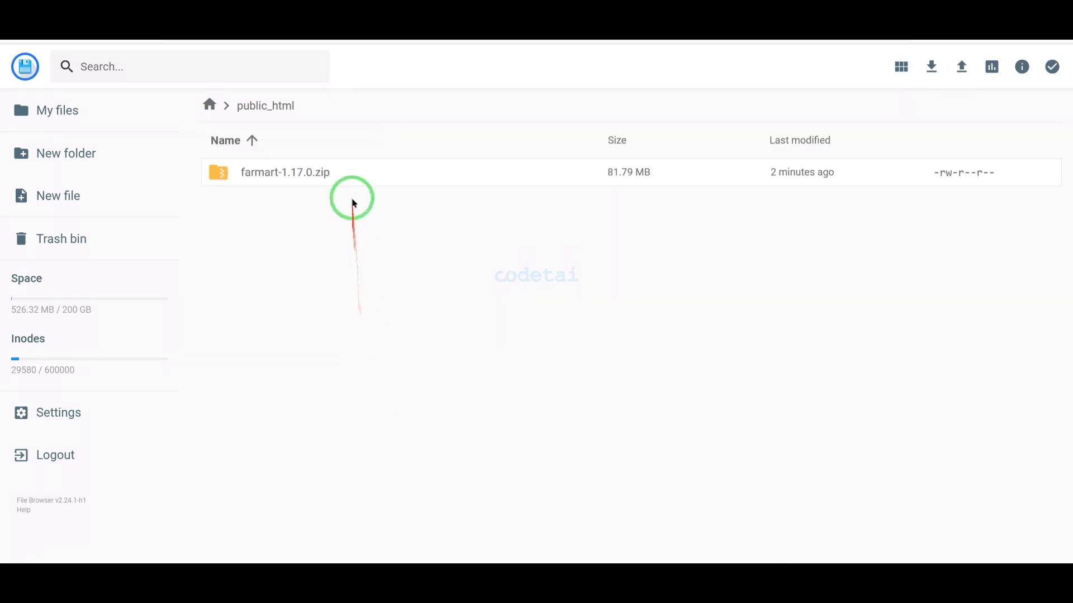
Extract farmart-1.17.0.zip into a folder named MyFolder
right_click(350, 179)
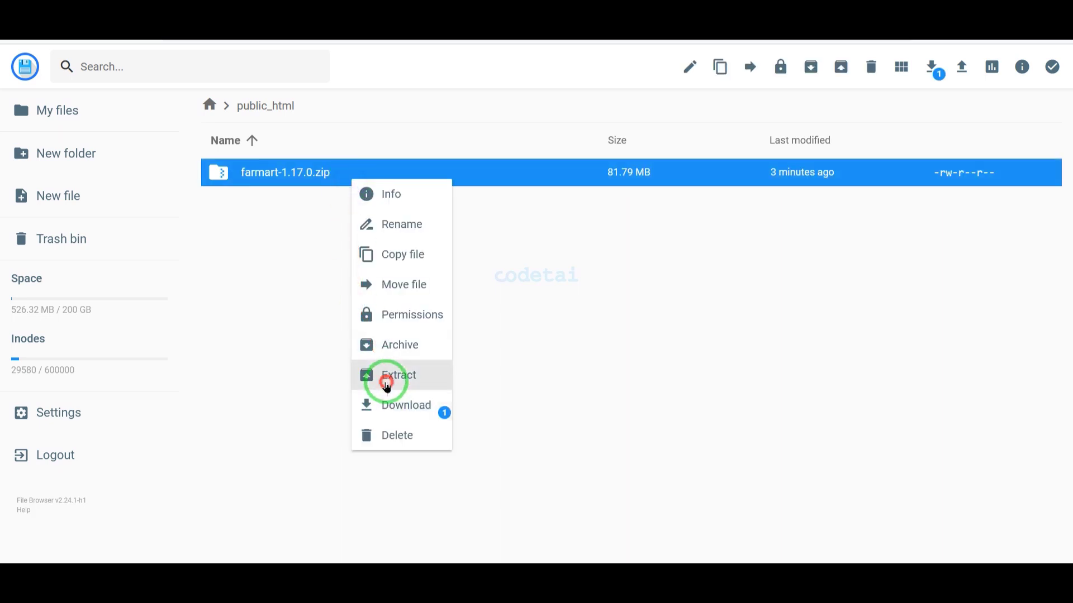
left_click(390, 376)
left_click(479, 270)
type("MyF")
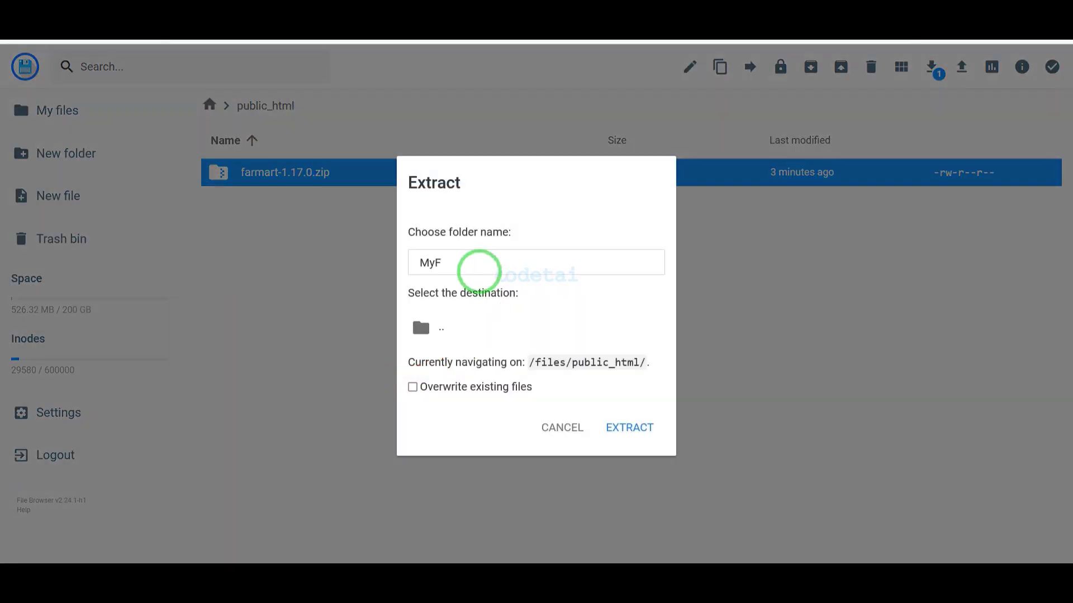
type("older")
left_click(617, 429)
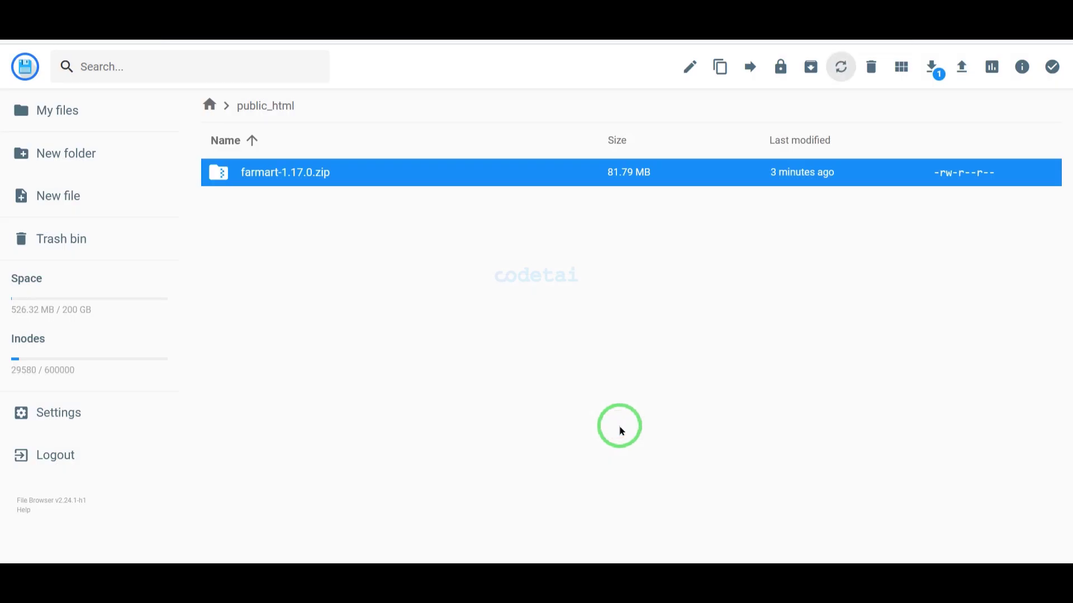
Permanently delete the uploaded farmart-1.17.0.zip and open MyFolder
left_click(431, 356)
left_click(354, 199)
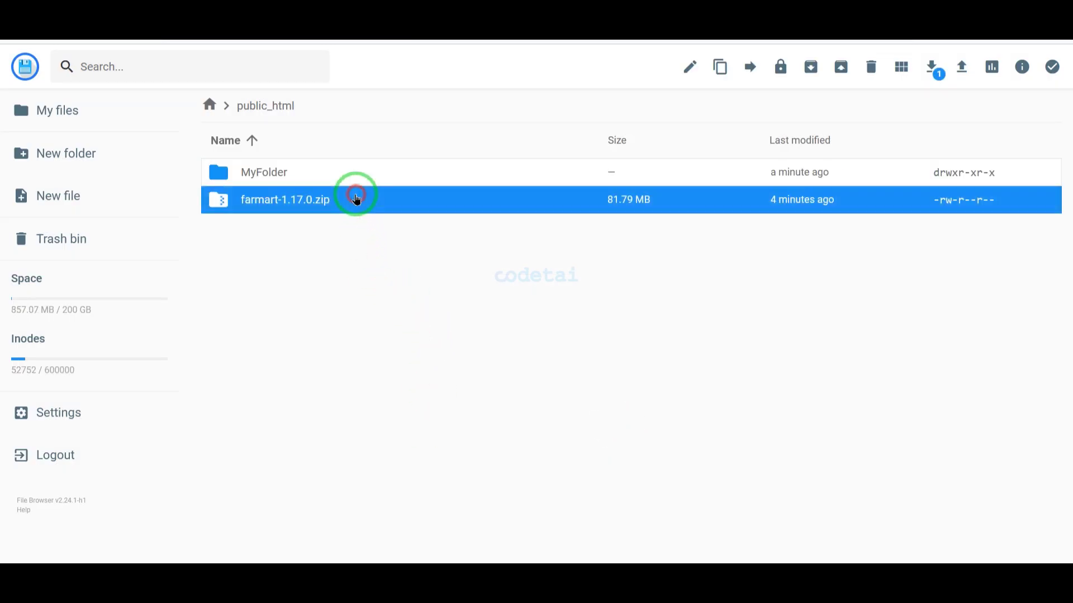
left_click(872, 69)
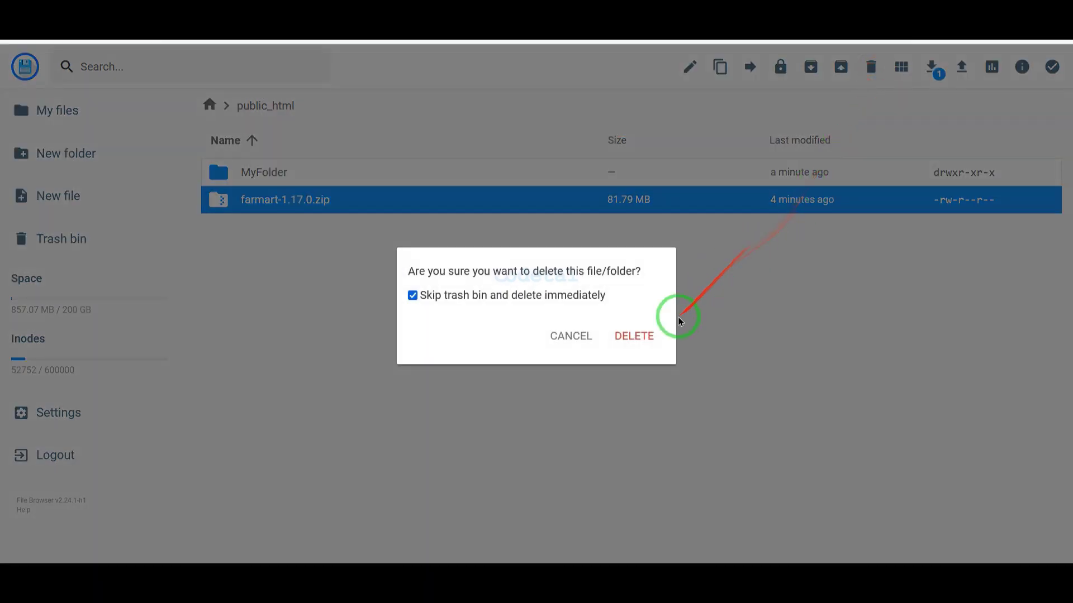
left_click(652, 335)
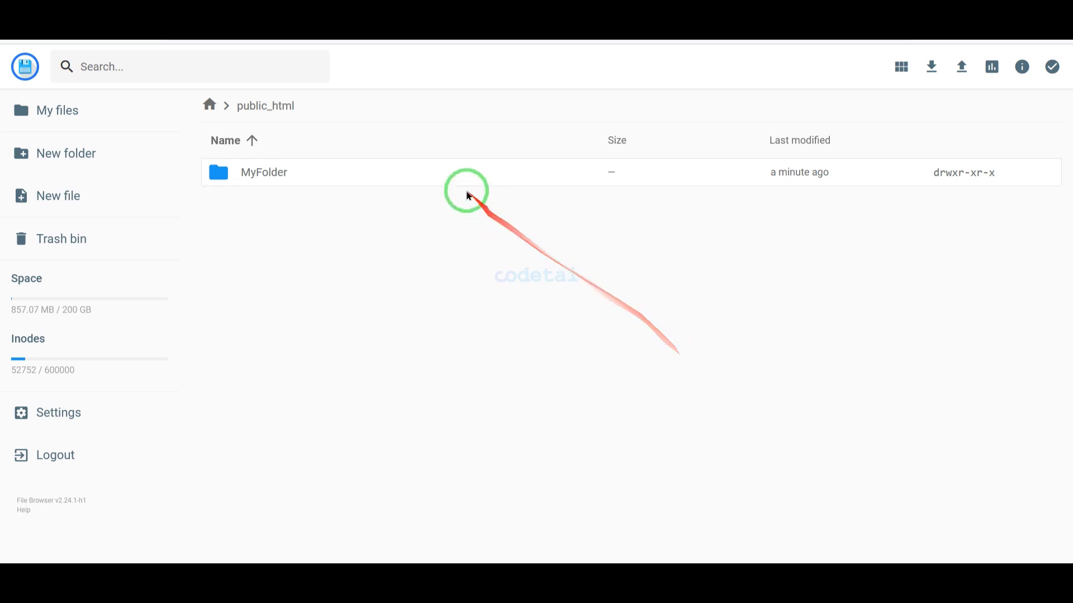
double_click(452, 175)
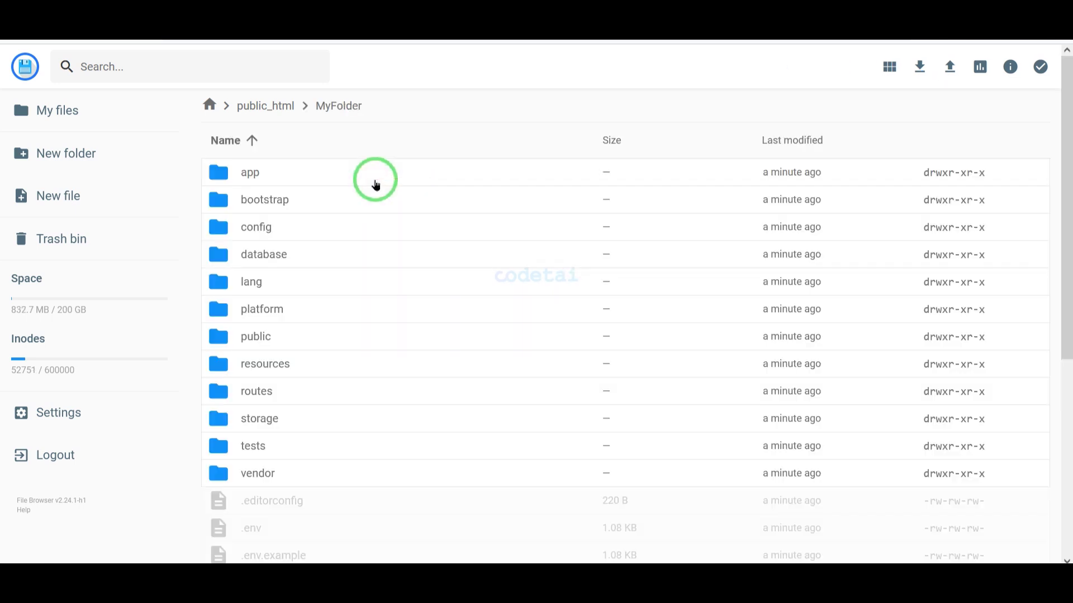
Move all 26 extracted items from MyFolder up into public_html
key("ctrl+a")
left_click(798, 67)
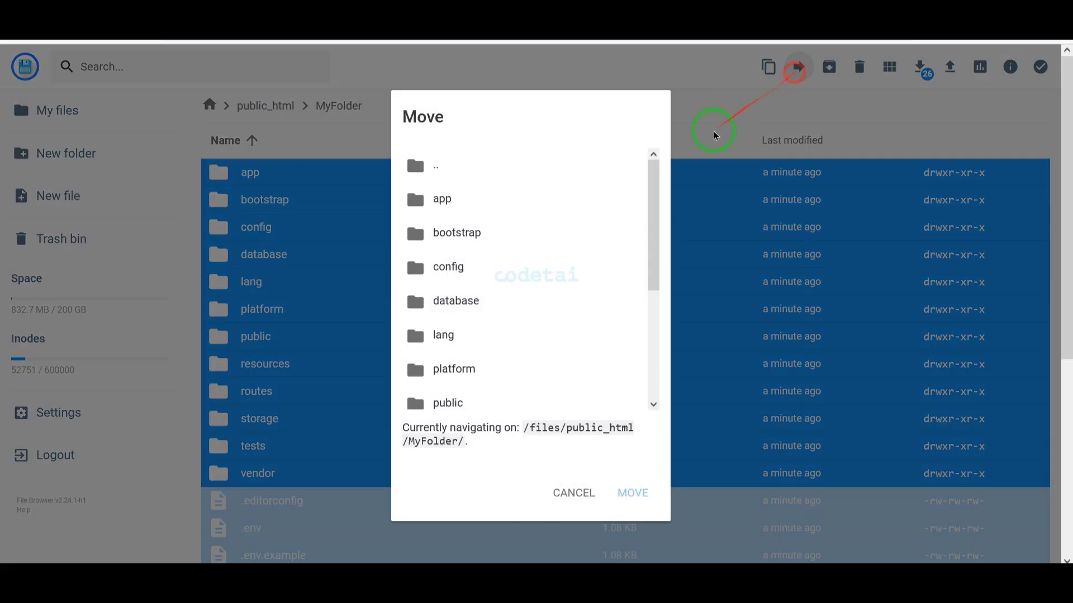
double_click(491, 168)
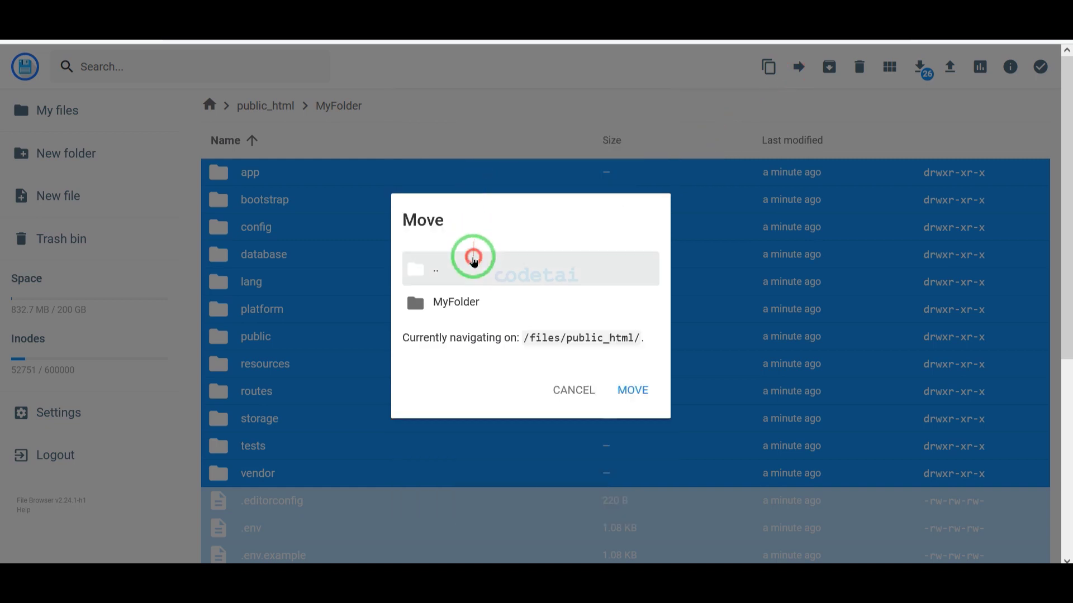
double_click(473, 261)
left_click(485, 282)
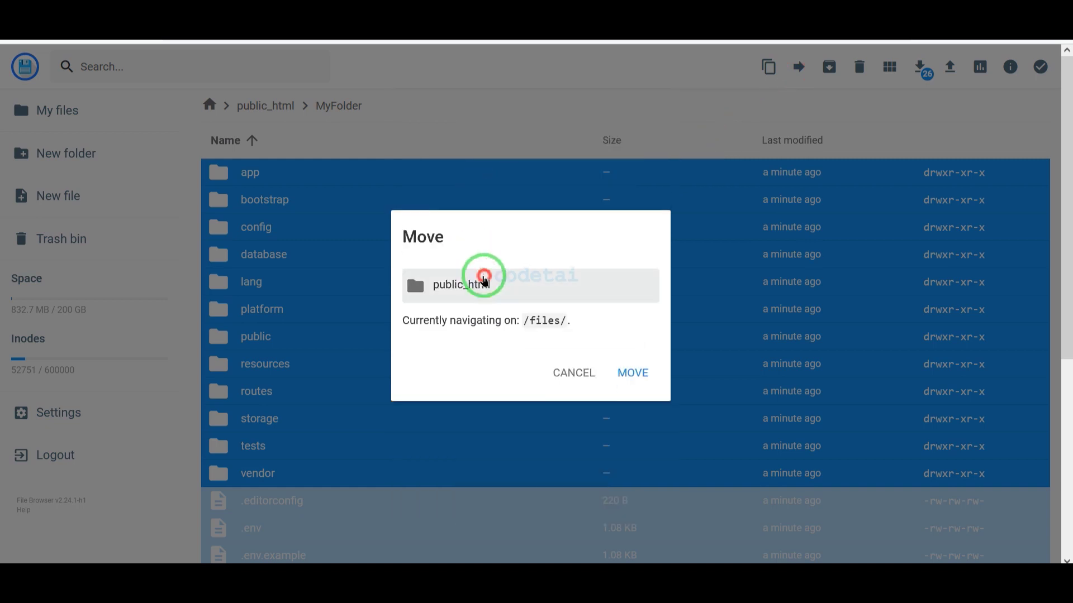
left_click(630, 368)
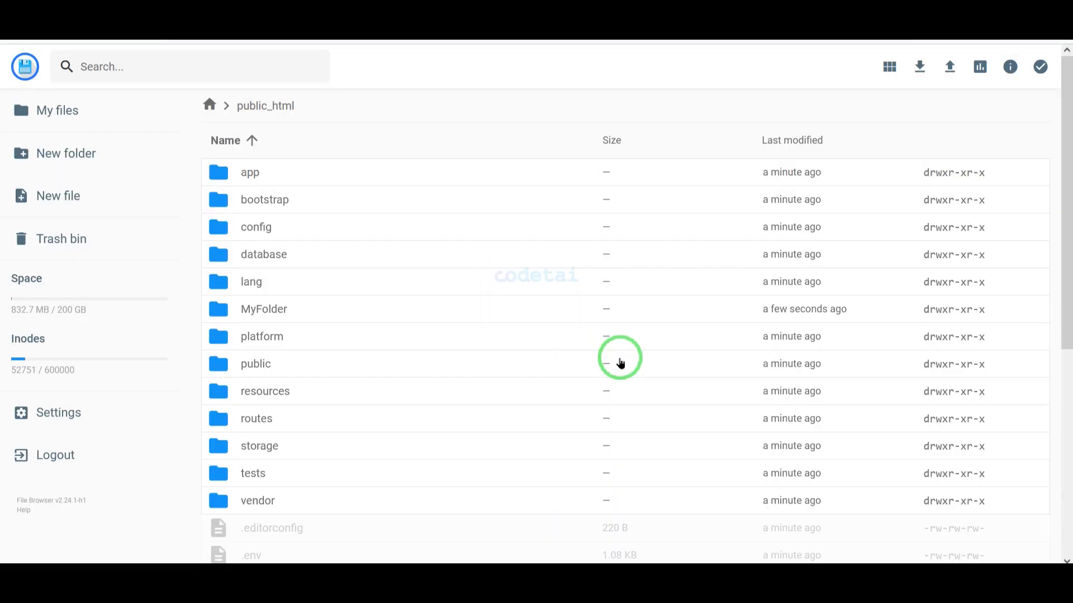
Delete the now-empty MyFolder
left_click(355, 322)
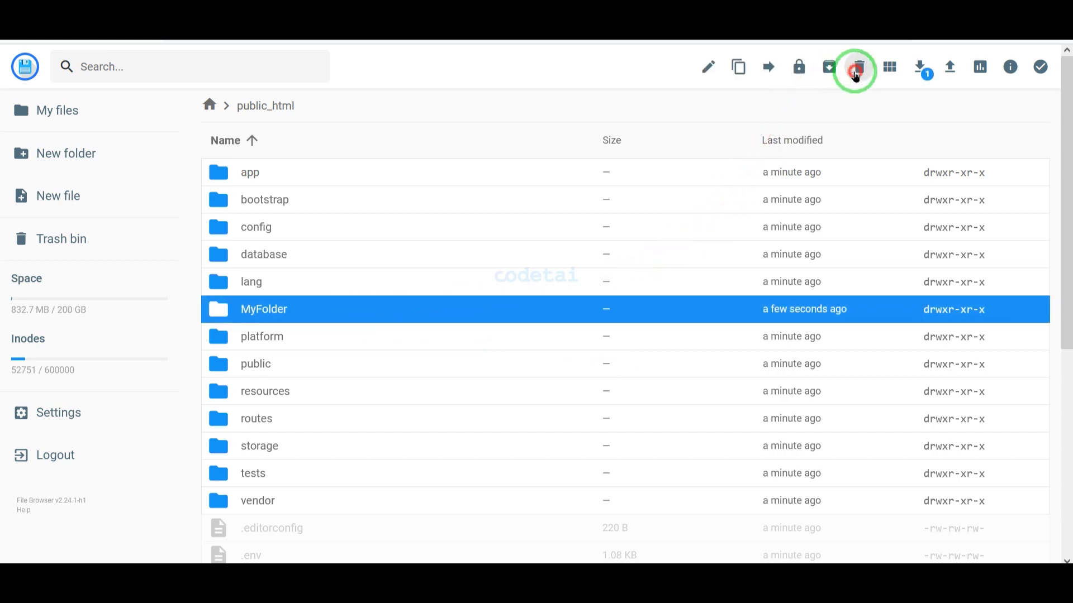
left_click(855, 70)
left_click(642, 340)
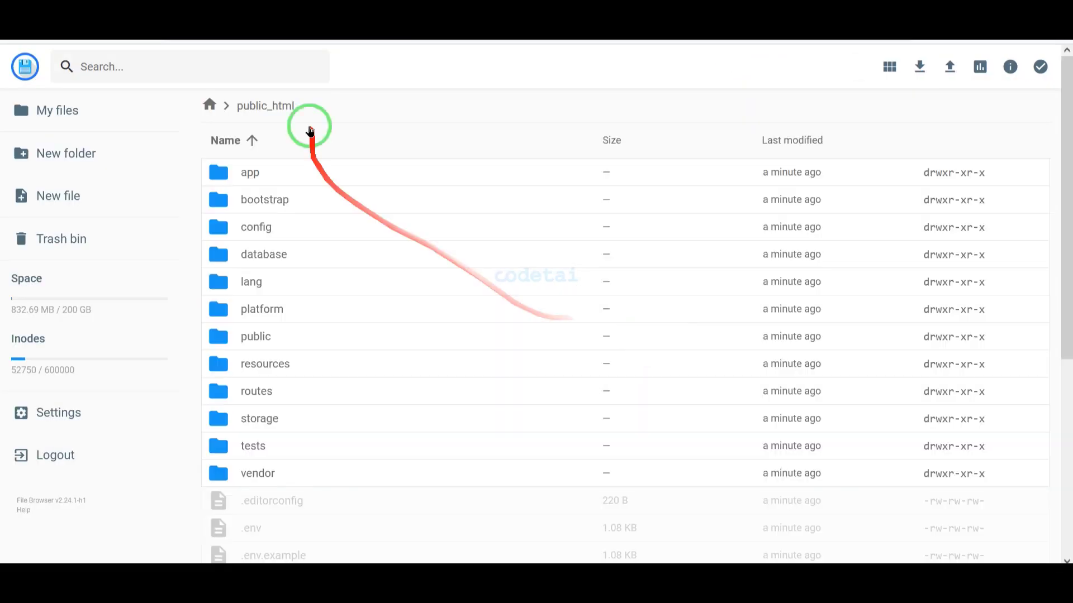
left_click(318, 33)
Load codetai. in the browser and advance the installer to Environment Settings
type("codet")
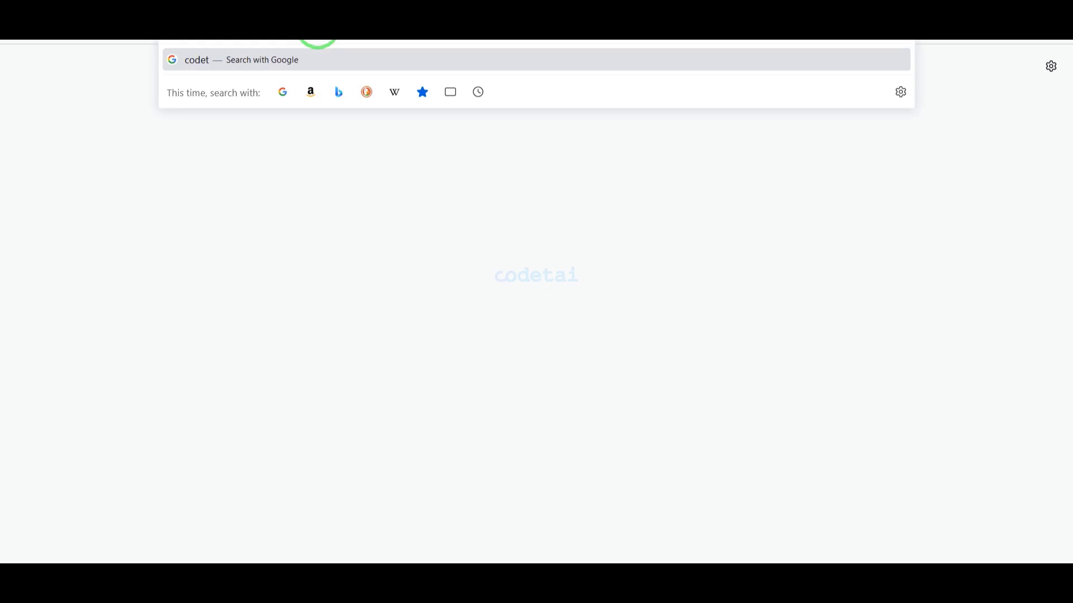
type("ai.")
key("Return")
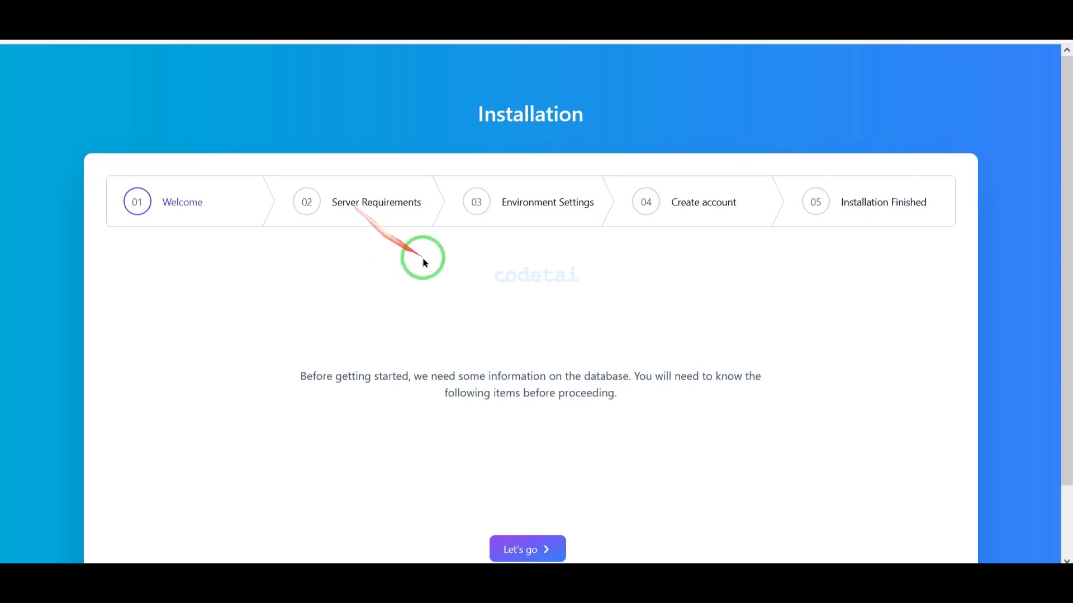
scroll(441, 280, "down", 2)
left_click(541, 466)
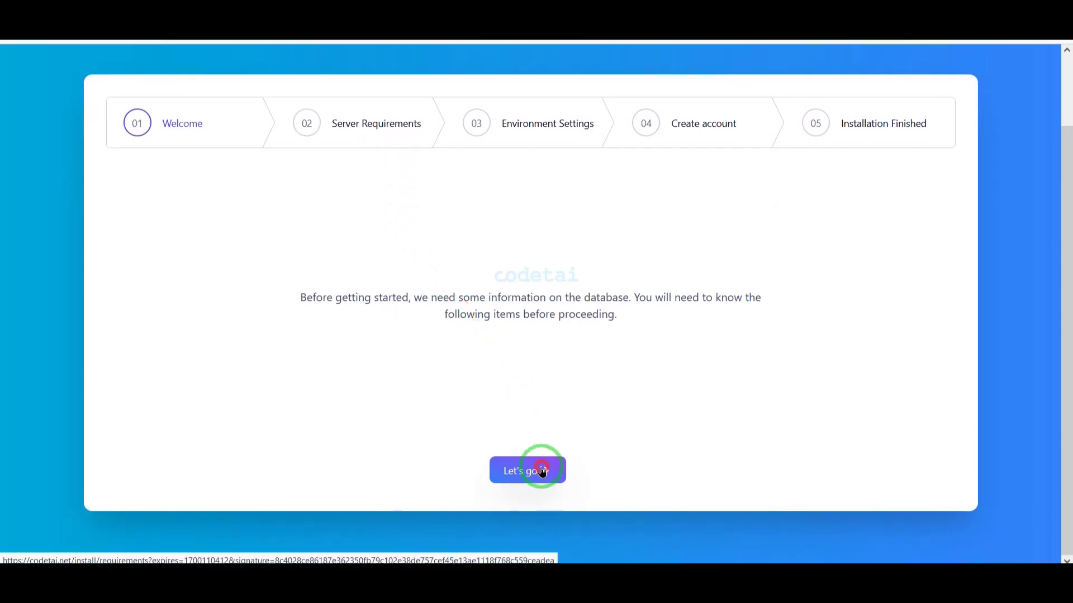
scroll(634, 356, "down", 10)
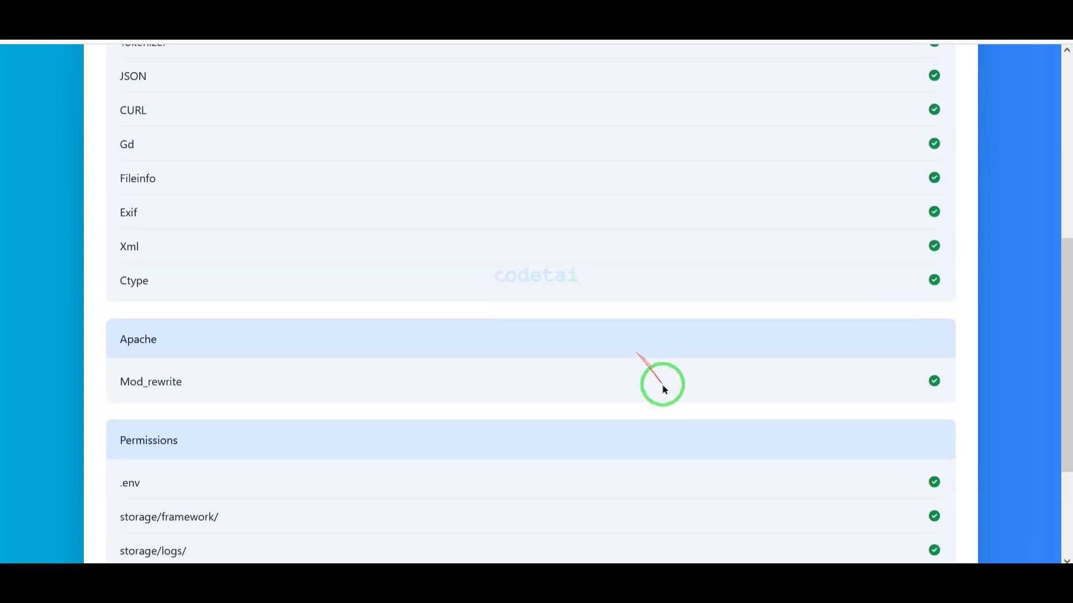
left_click(575, 469)
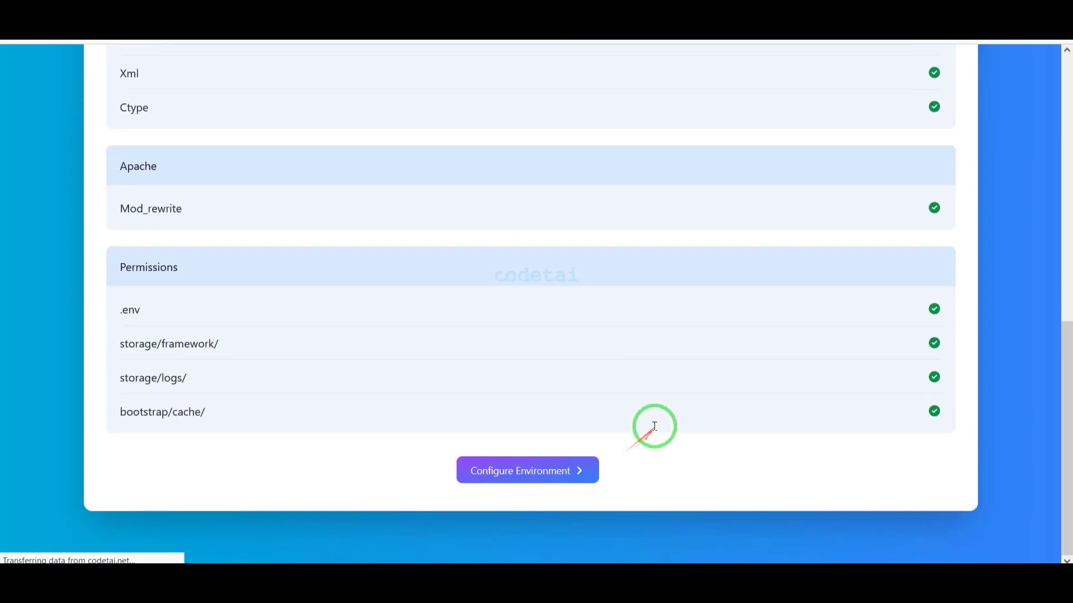
Replace the site title 'Your App' with Codetai
scroll(664, 416, "down", 2)
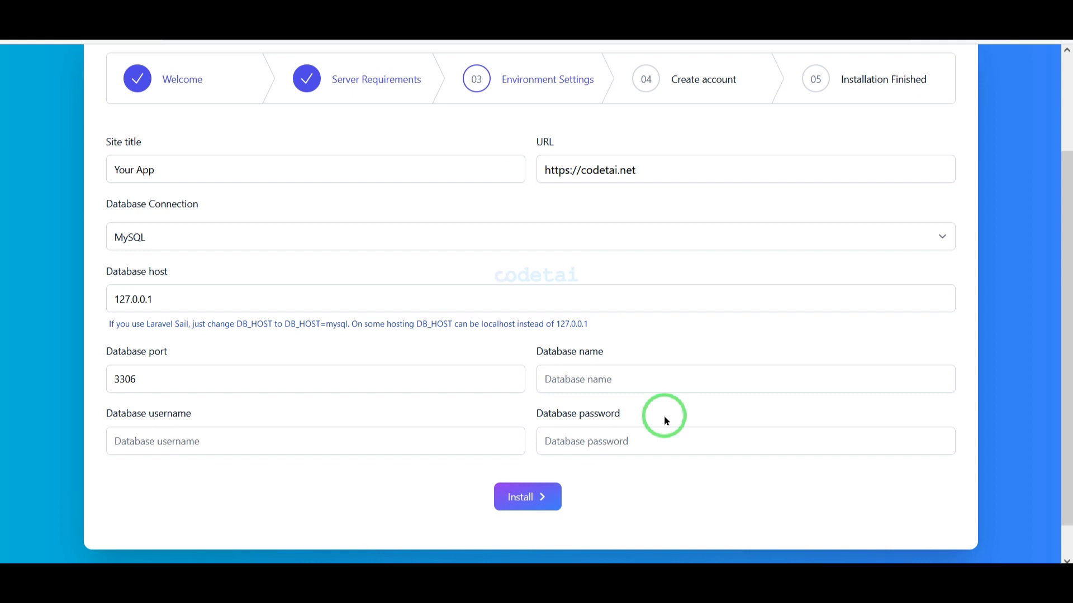
left_click(173, 171)
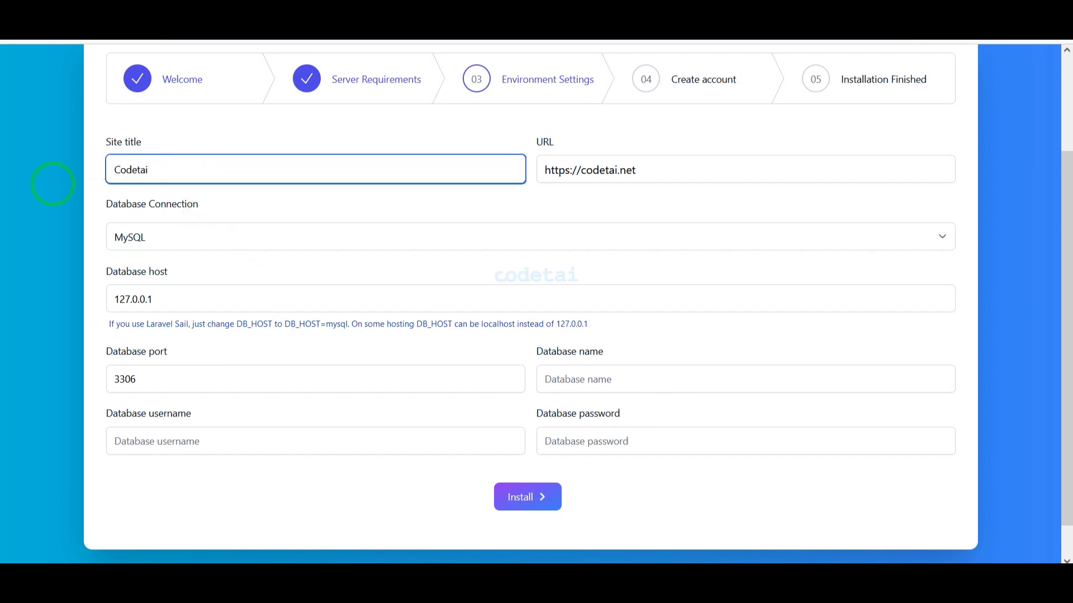
left_click_drag(88, 190, 966, 468)
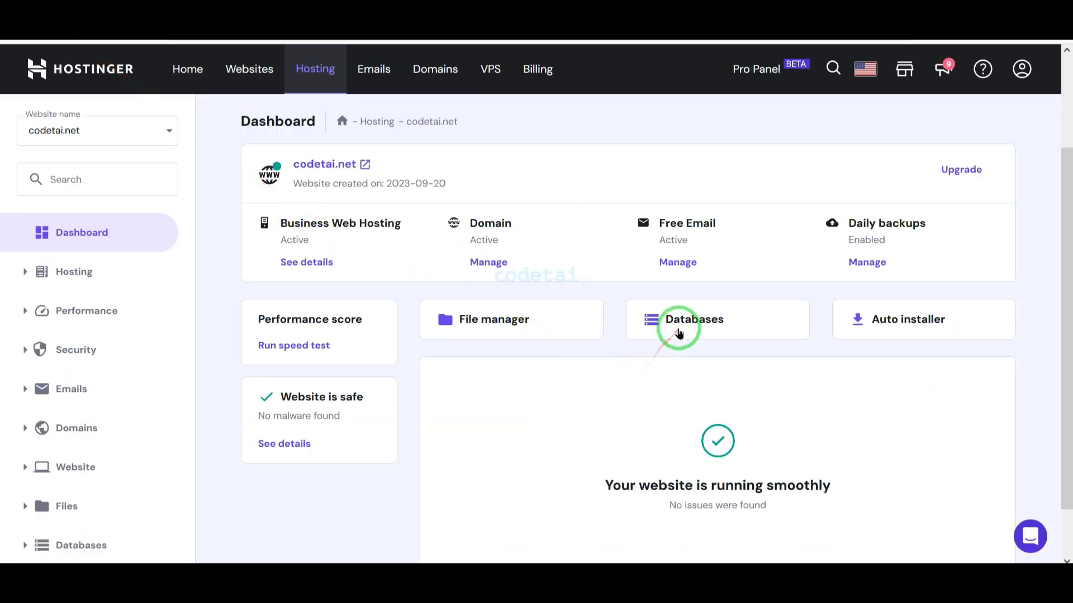
Set up a new MySQL database codetai with user usercodetai and a generated password
left_click(678, 330)
left_click_drag(954, 244, 738, 372)
left_click(609, 322)
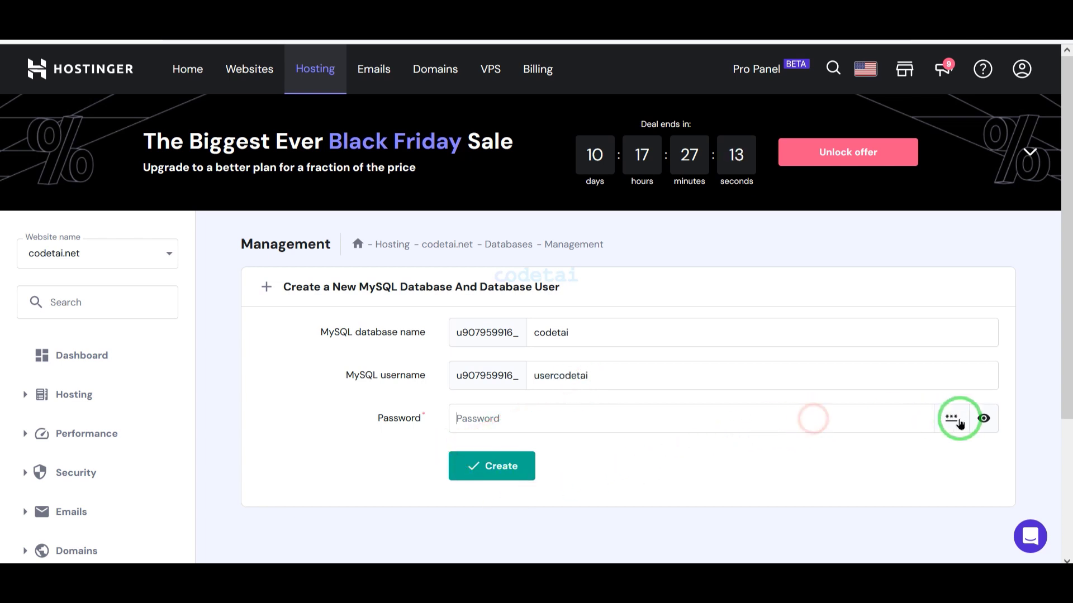
left_click(950, 418)
Copy the generated password into the installer's Database password field
right_click(484, 424)
left_click(531, 226)
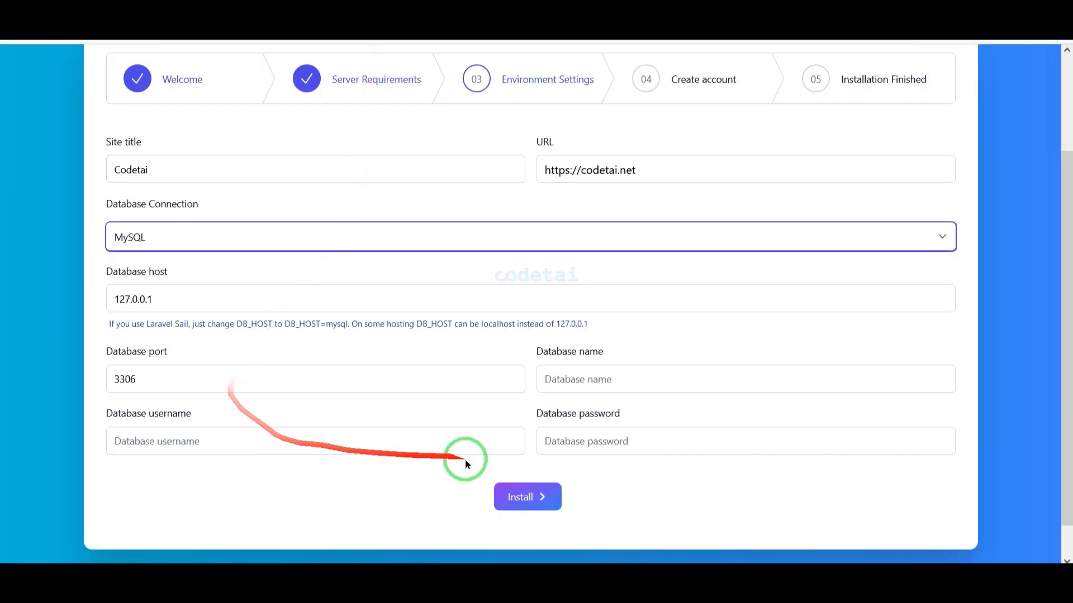
right_click(626, 431)
left_click(664, 273)
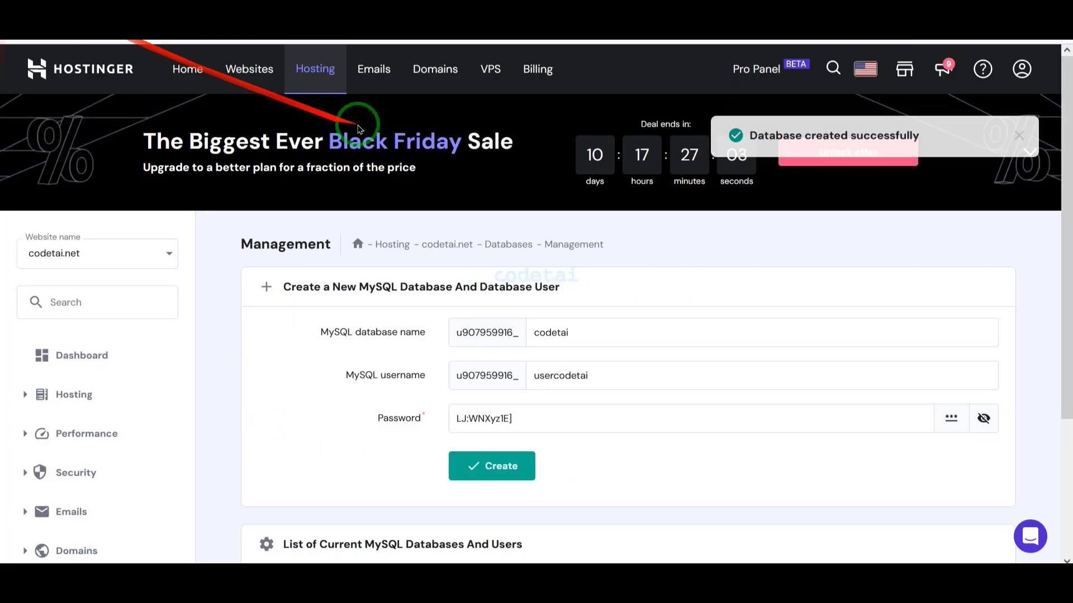
scroll(603, 400, "down", 3)
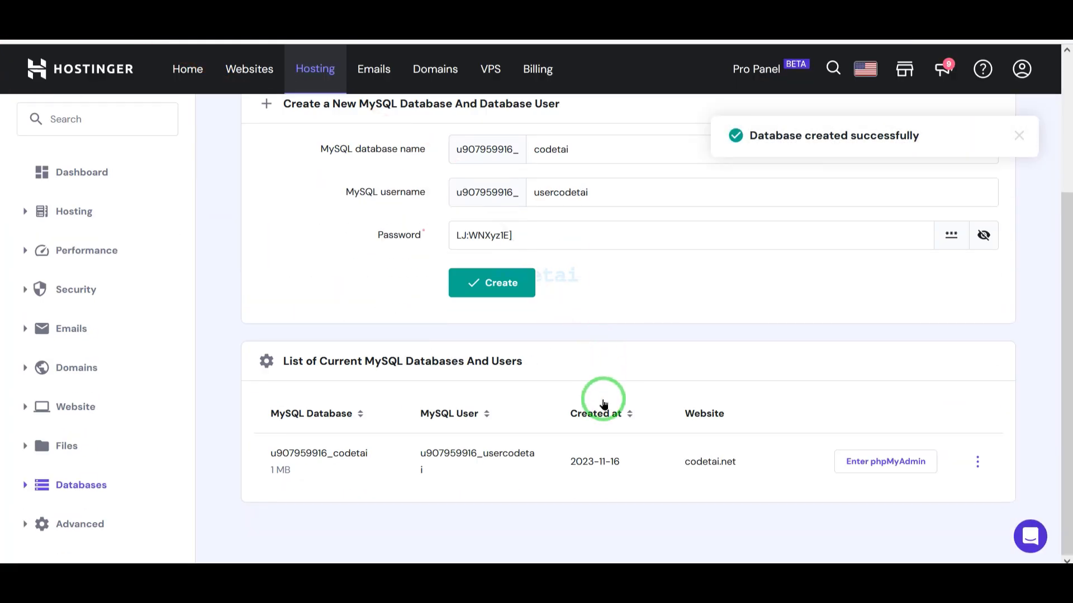
left_click_drag(369, 453, 284, 450)
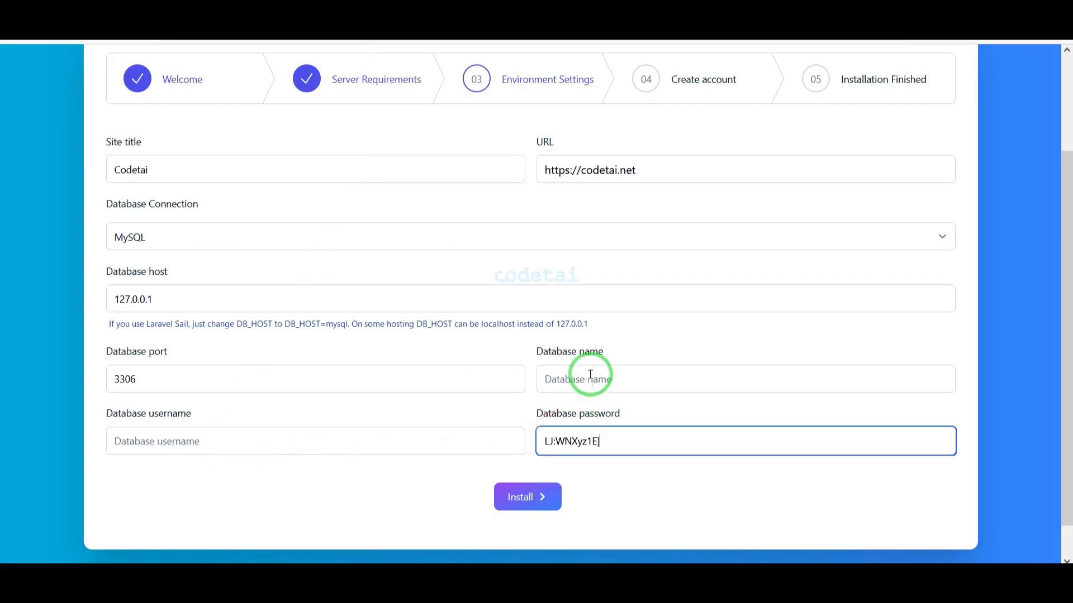
Paste the prefixed codetai database and user names into the installer and start installing
right_click(589, 375)
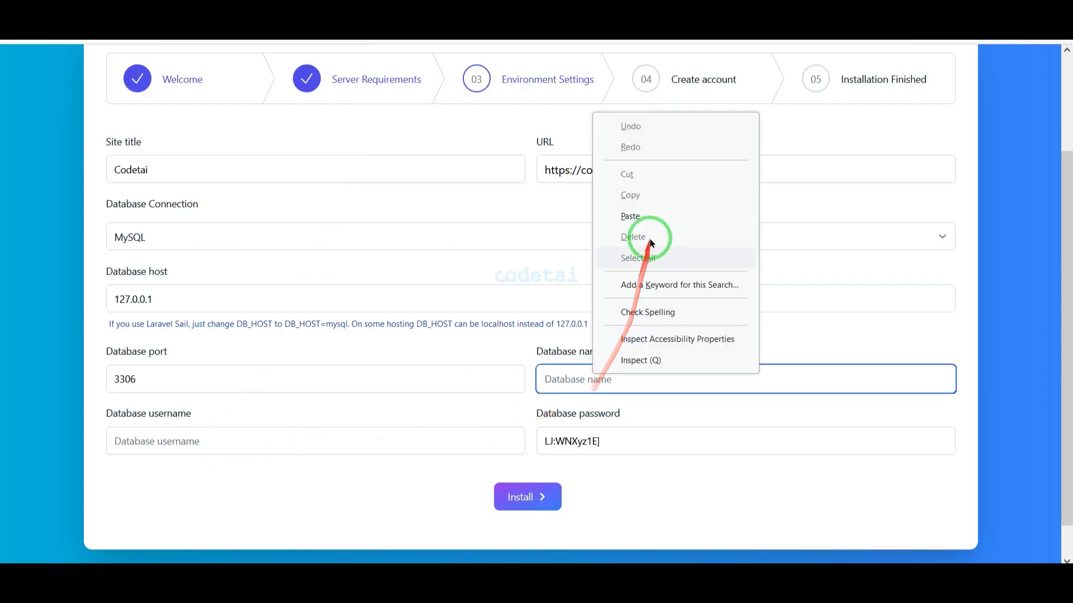
left_click(650, 224)
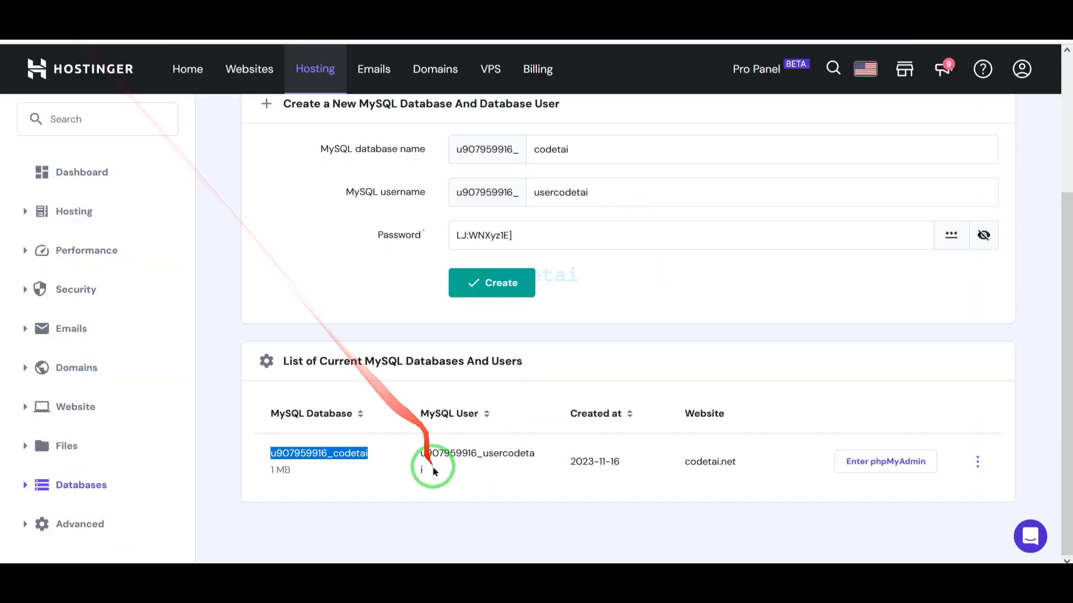
double_click(422, 459)
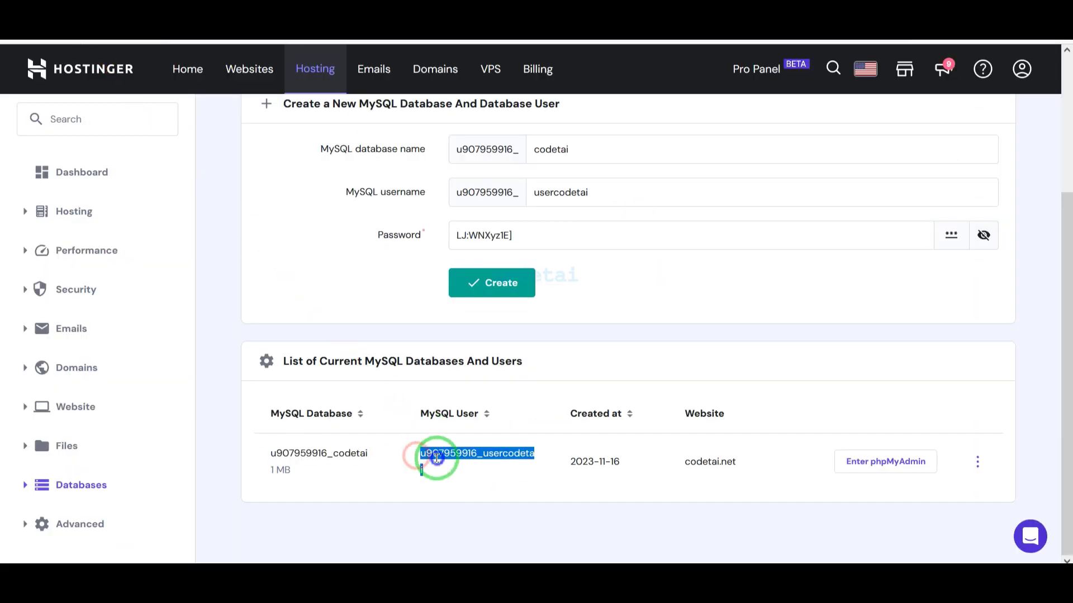
right_click(436, 458)
left_click(455, 296)
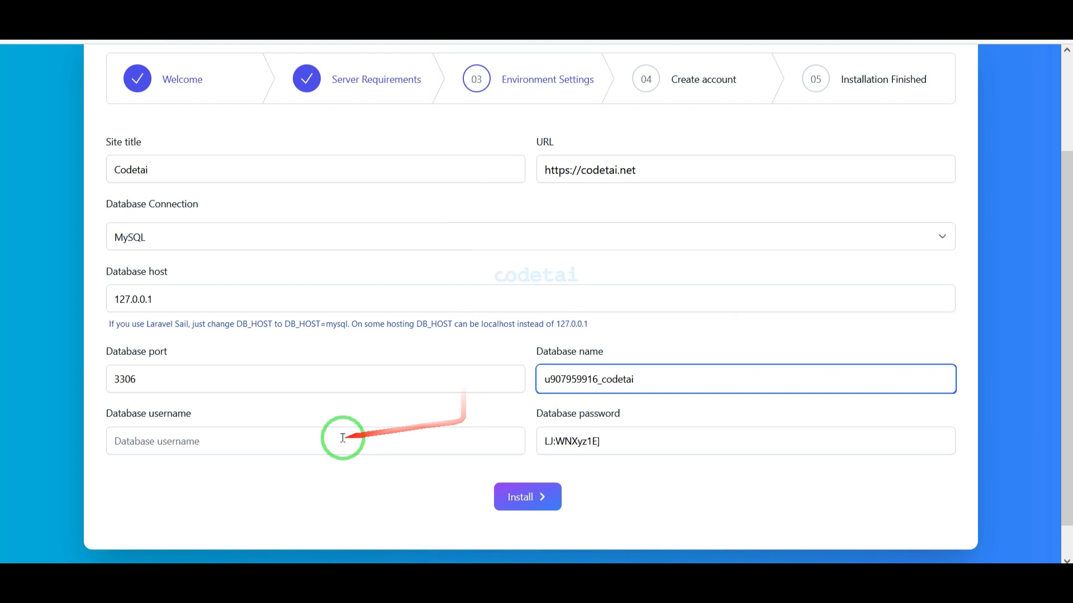
right_click(342, 438)
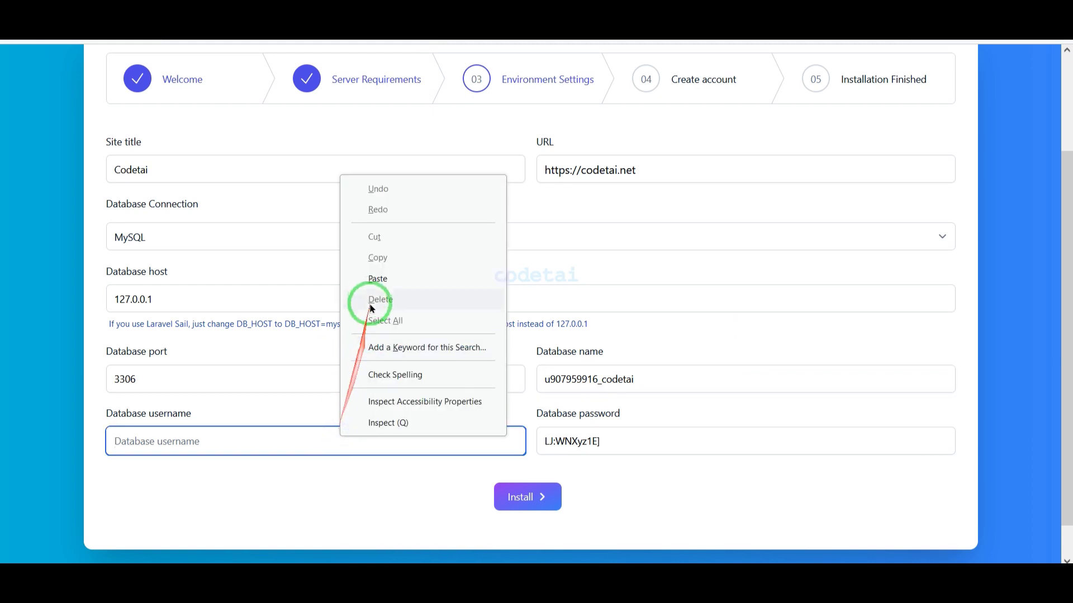
left_click(375, 279)
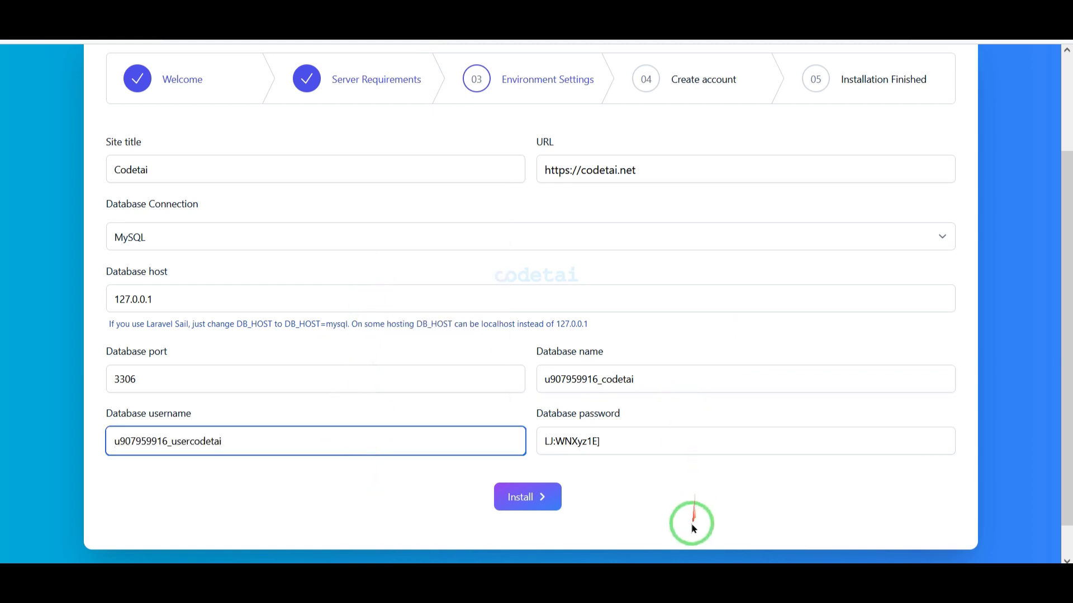
left_click(523, 503)
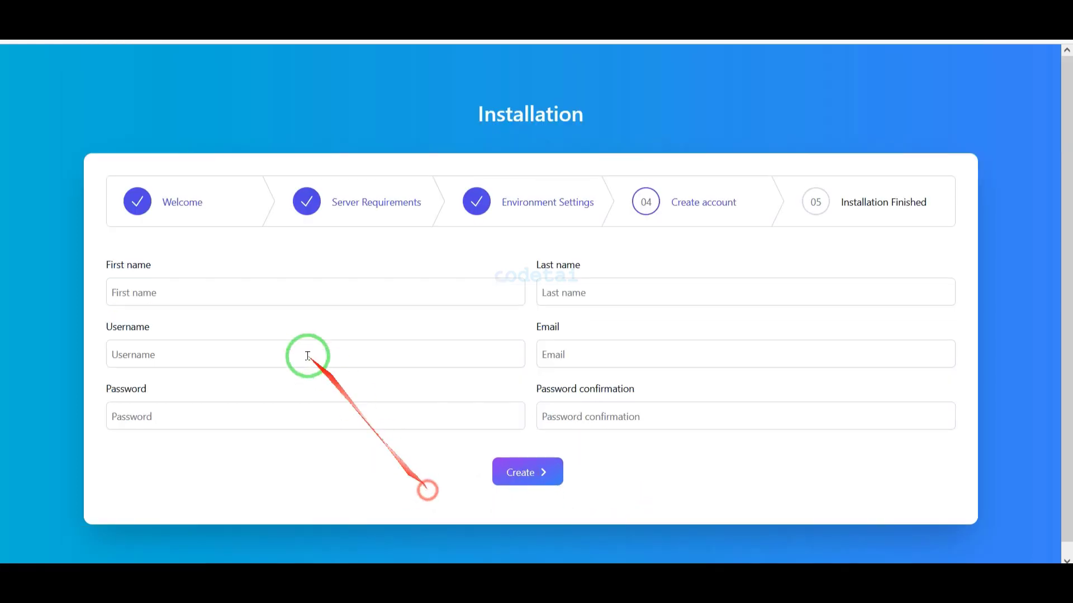
Enter the administrator's first name, last name, username and e-mail address
left_click(280, 294)
type("Mary")
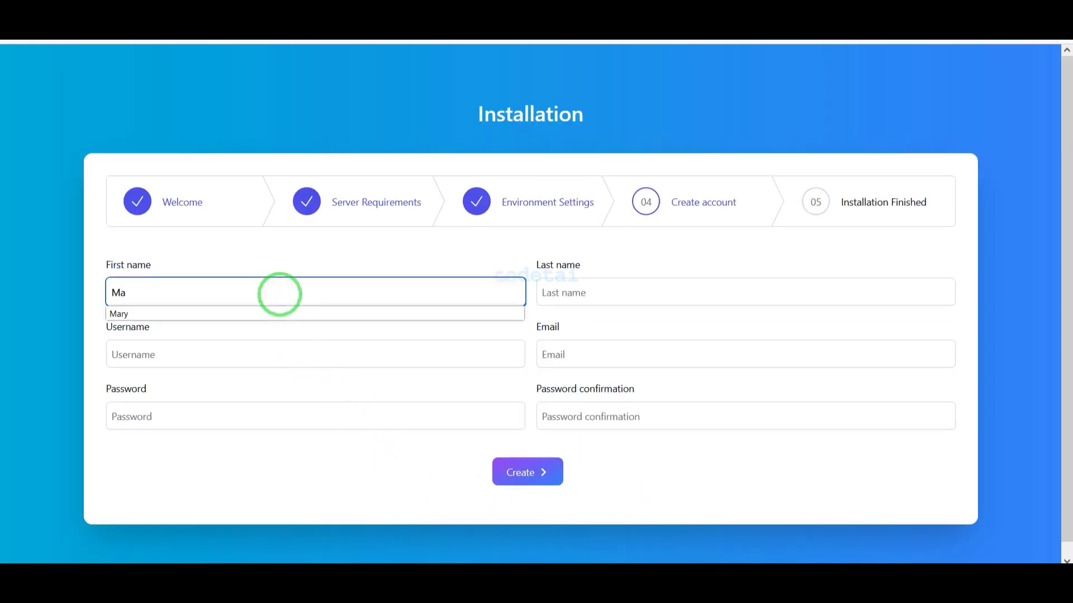
left_click(598, 292)
type("Smith")
left_click(240, 354)
type("m")
left_click(206, 404)
left_click(558, 354)
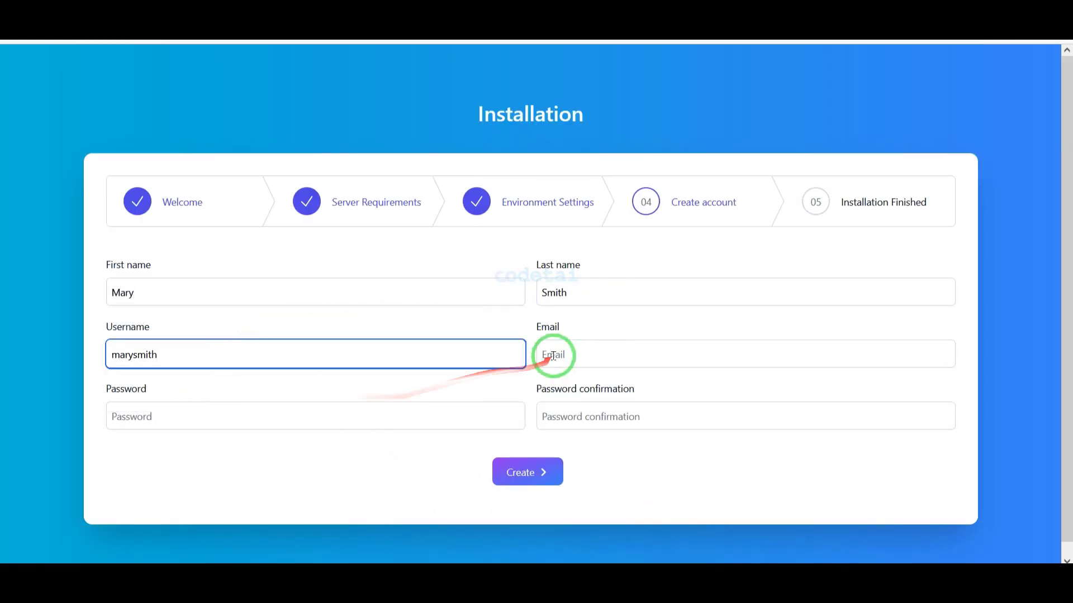
left_click(613, 377)
Set and confirm the admin account password, then create the account
left_click(263, 417)
left_click(573, 420)
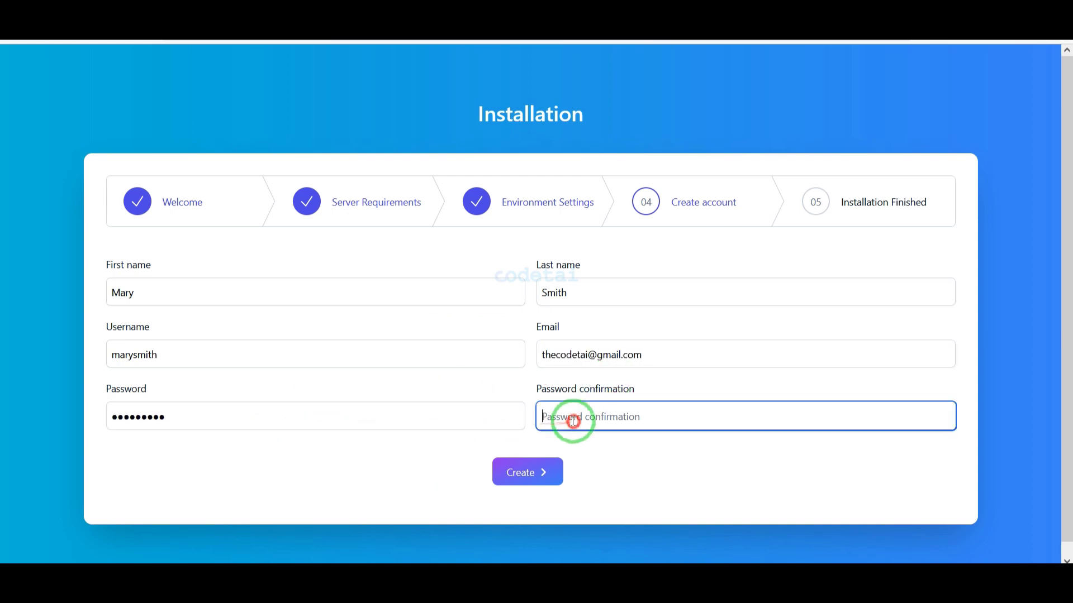
left_click(522, 484)
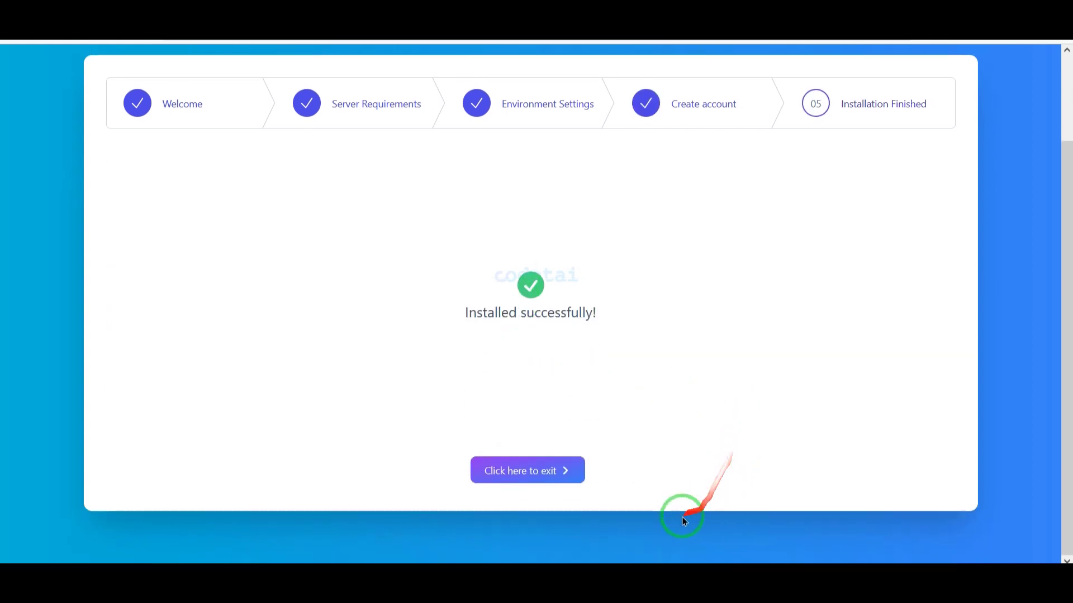
Exit the installer, allow cookies, and browse the storefront down to the footer and back
left_click(536, 484)
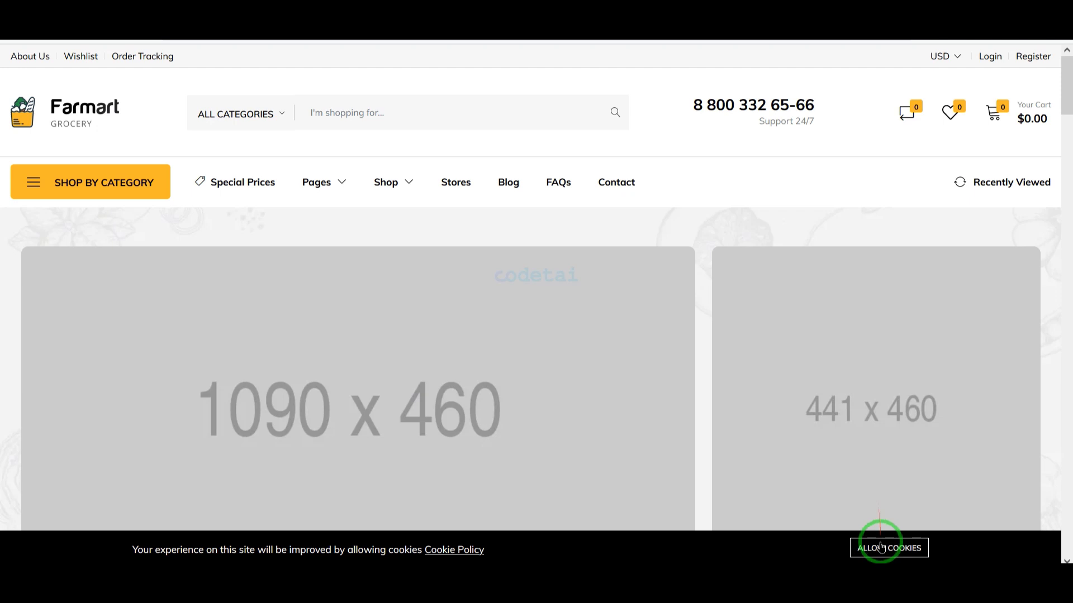
left_click(880, 547)
scroll(677, 384, "down", 15)
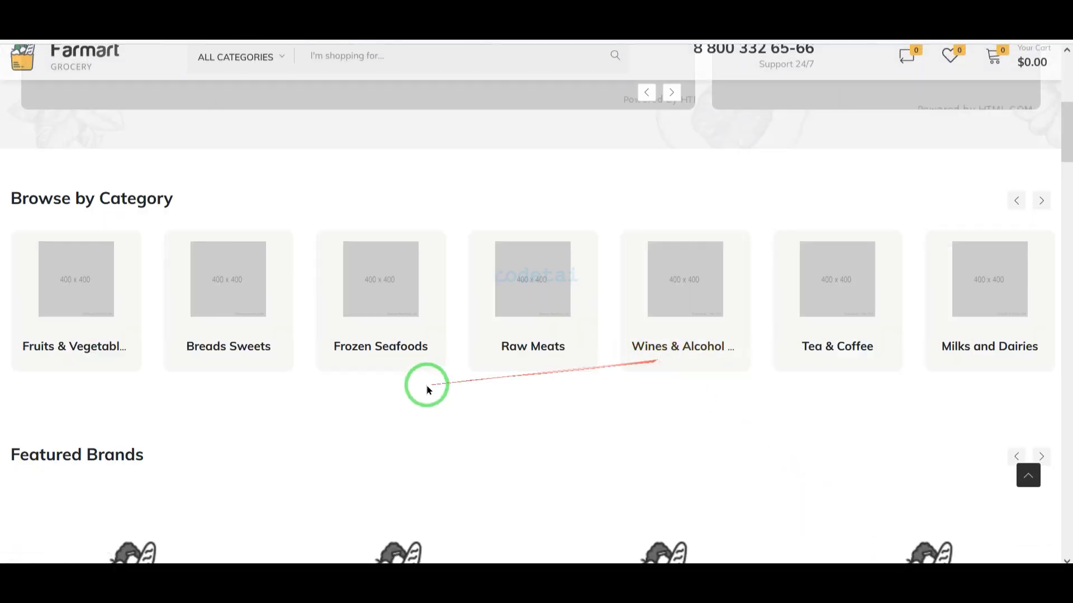
scroll(532, 377, "down", 20)
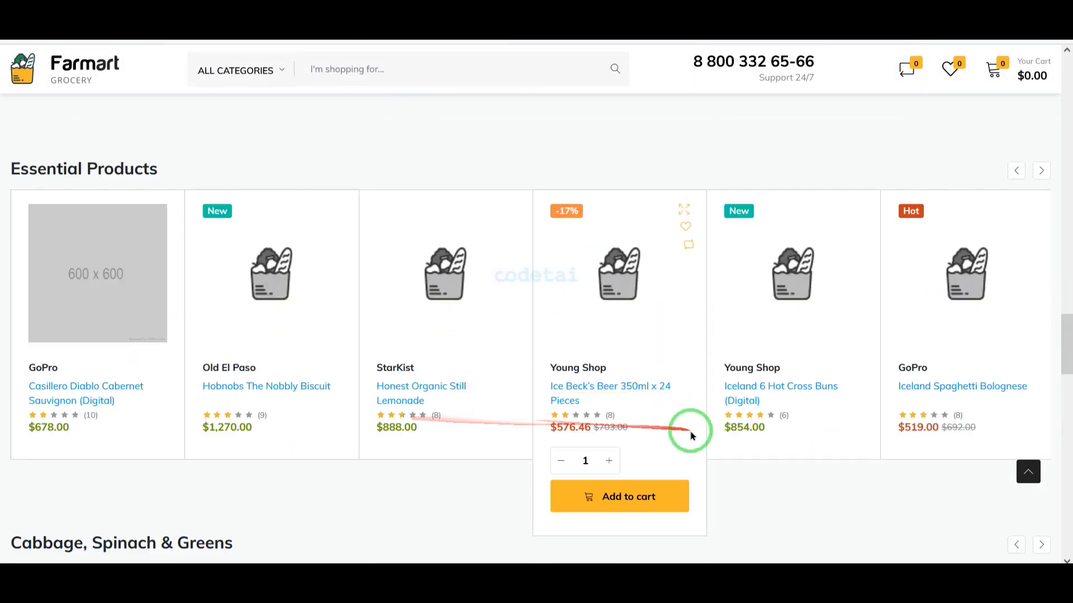
scroll(512, 471, "down", 8)
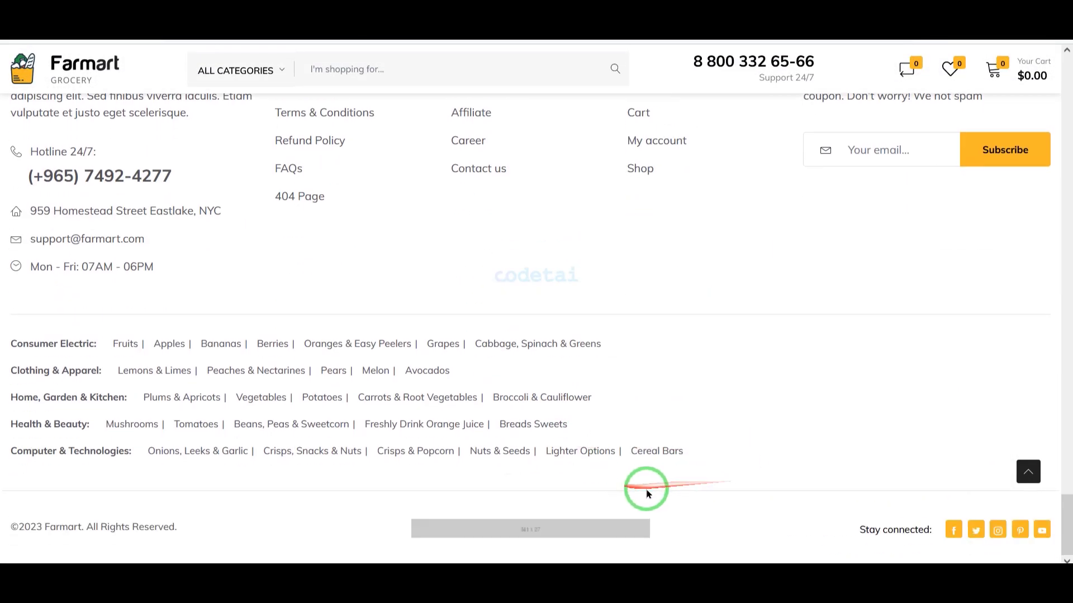
key("Home")
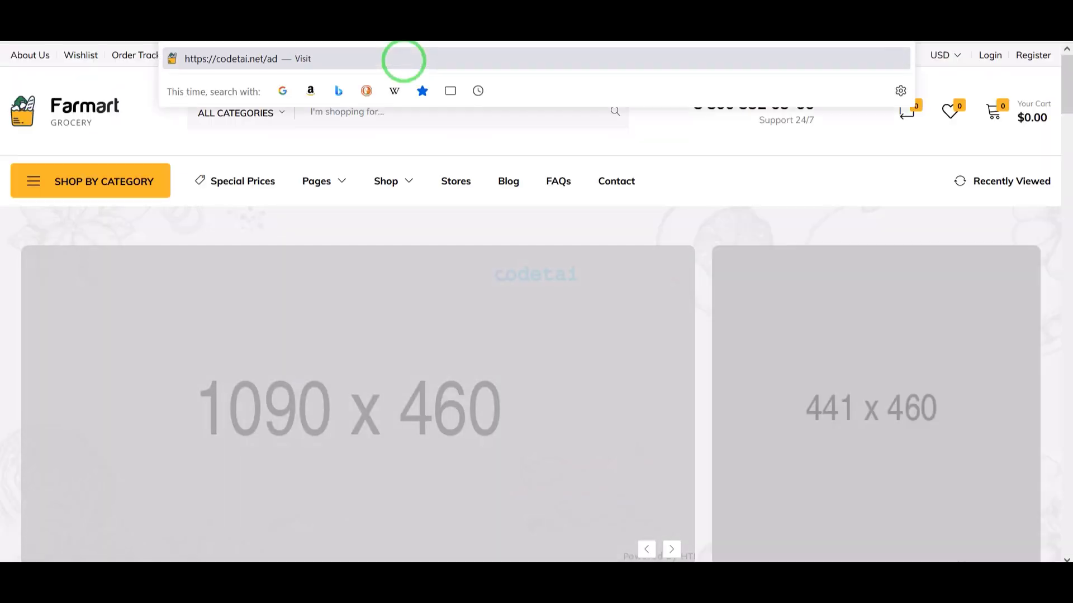
Sign in to the admin panel and postpone the quick setup wizard until later
left_click(808, 272)
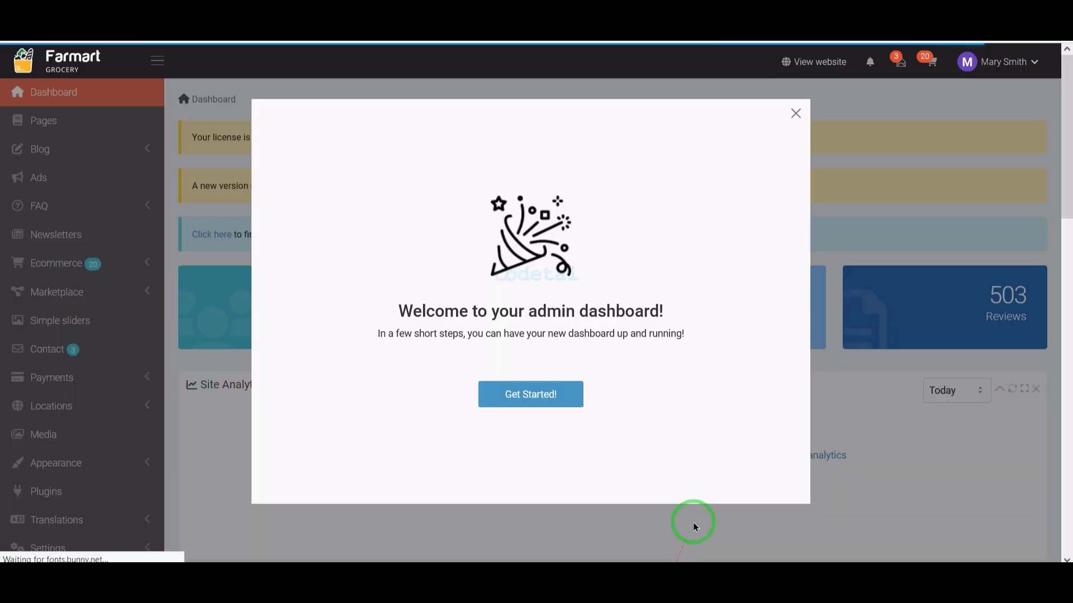
left_click(691, 522)
left_click(496, 197)
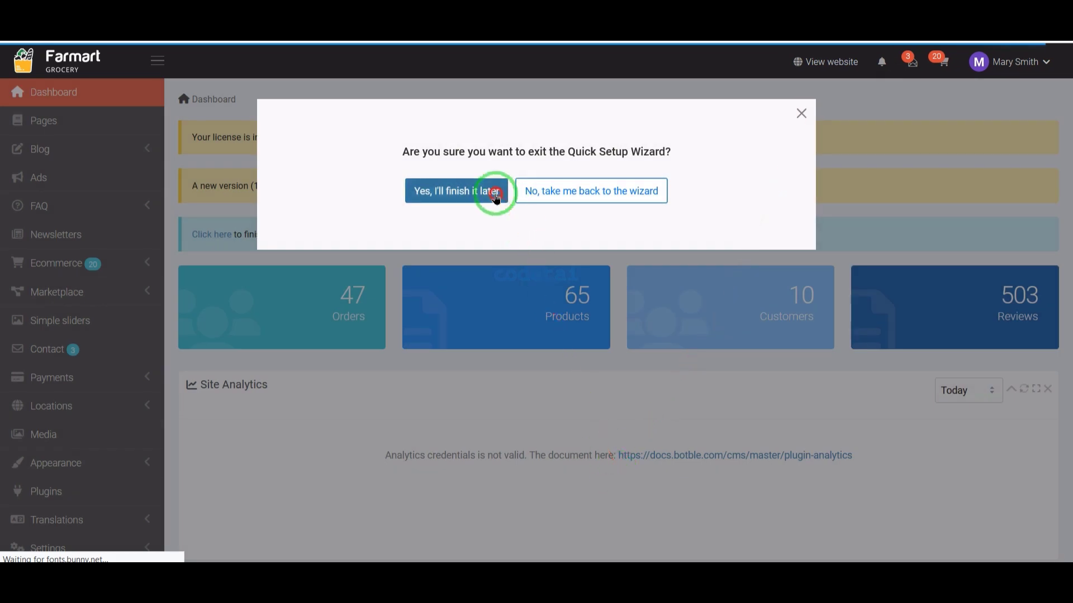
scroll(211, 346, "down", 10)
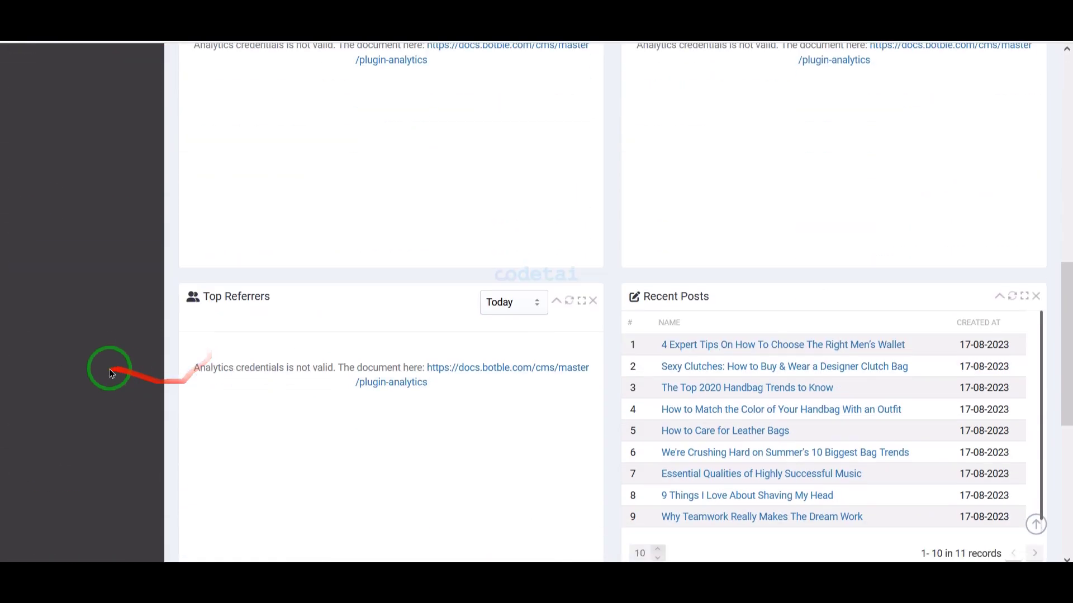
scroll(112, 373, "up", 2)
scroll(594, 414, "down", 9)
scroll(122, 369, "up", 9)
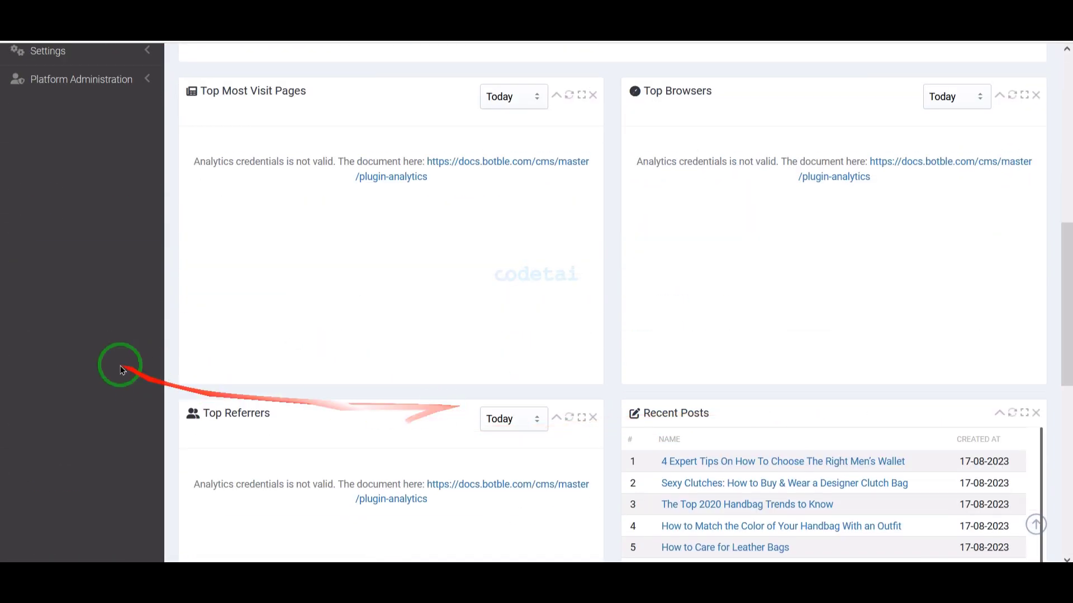
scroll(121, 370, "up", 8)
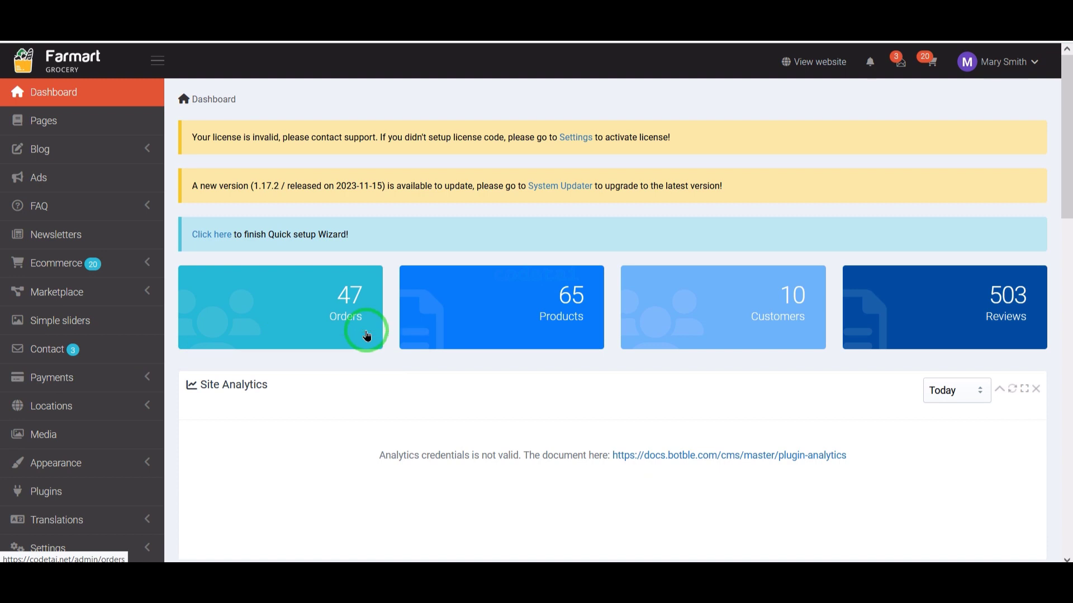
Open Settings > General from the admin sidebar
scroll(366, 332, "down", 2)
scroll(96, 275, "down", 2)
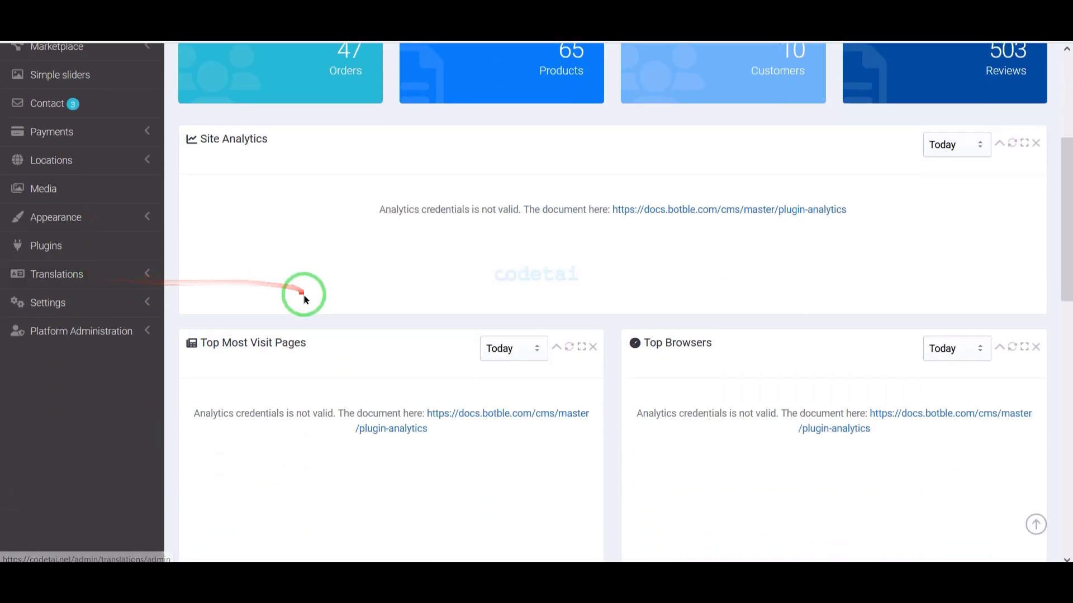
left_click(95, 303)
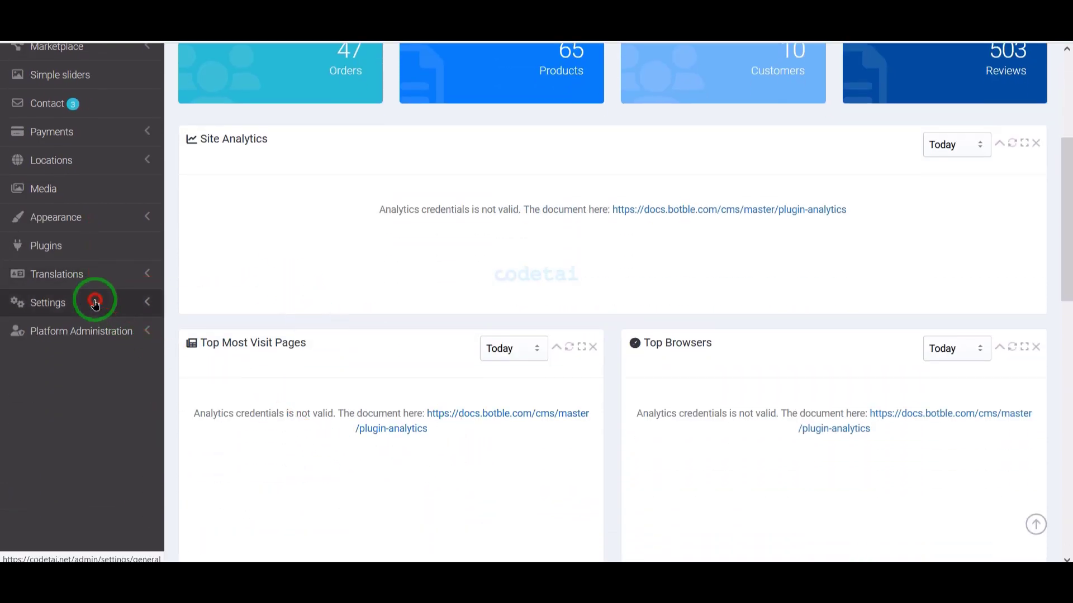
scroll(143, 475, "down", 2)
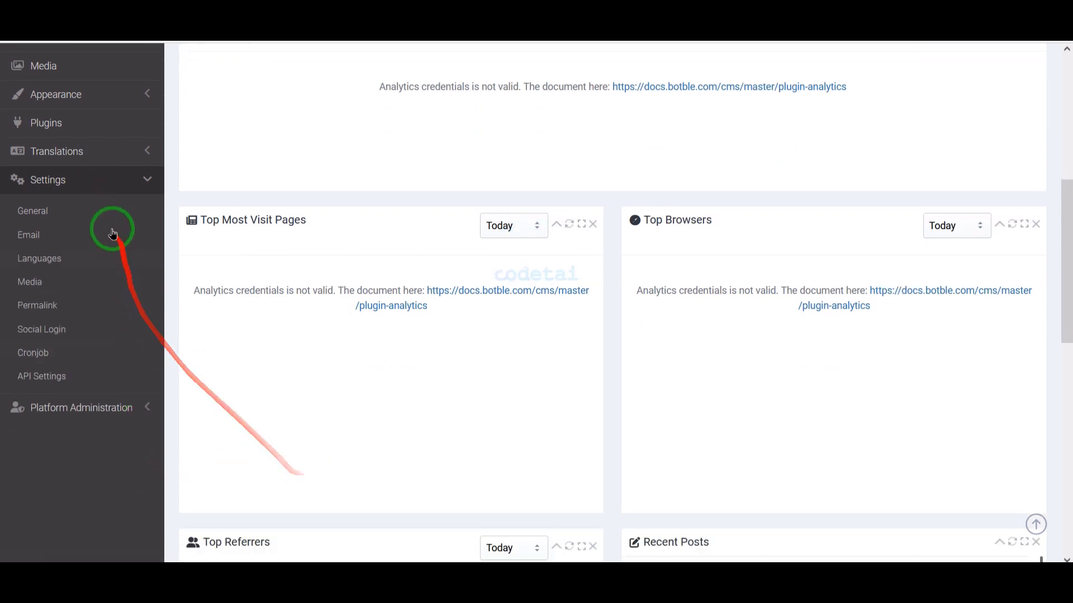
left_click(100, 212)
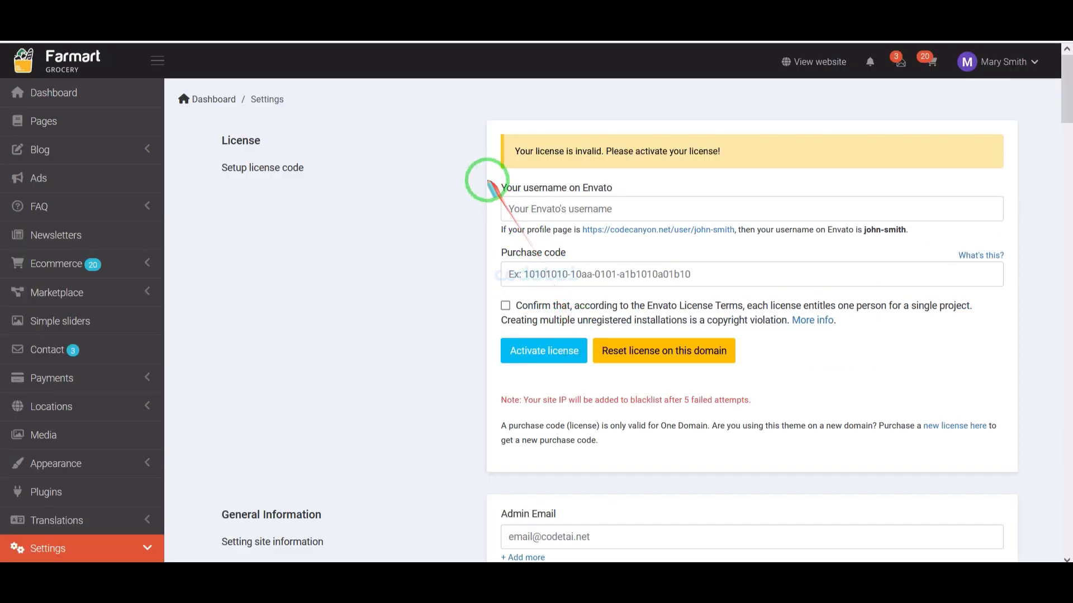
Activate the licence with the Envato username and the purchase code copied from the certificate
mouse_move(503, 186)
left_mouse_down()
mouse_move(1004, 314)
mouse_move(1008, 330)
left_mouse_up()
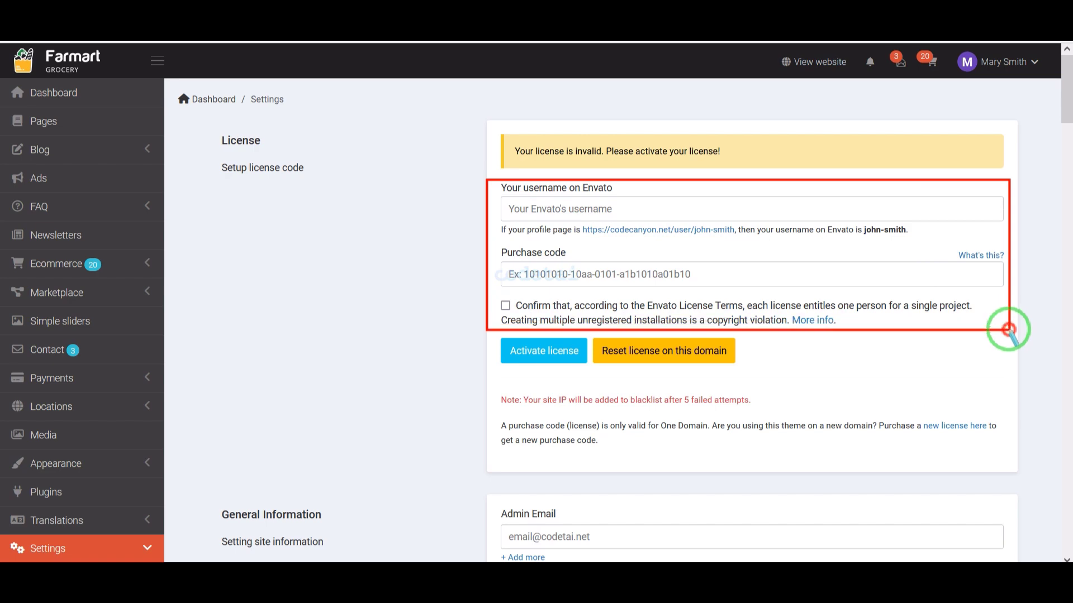
left_click(592, 211)
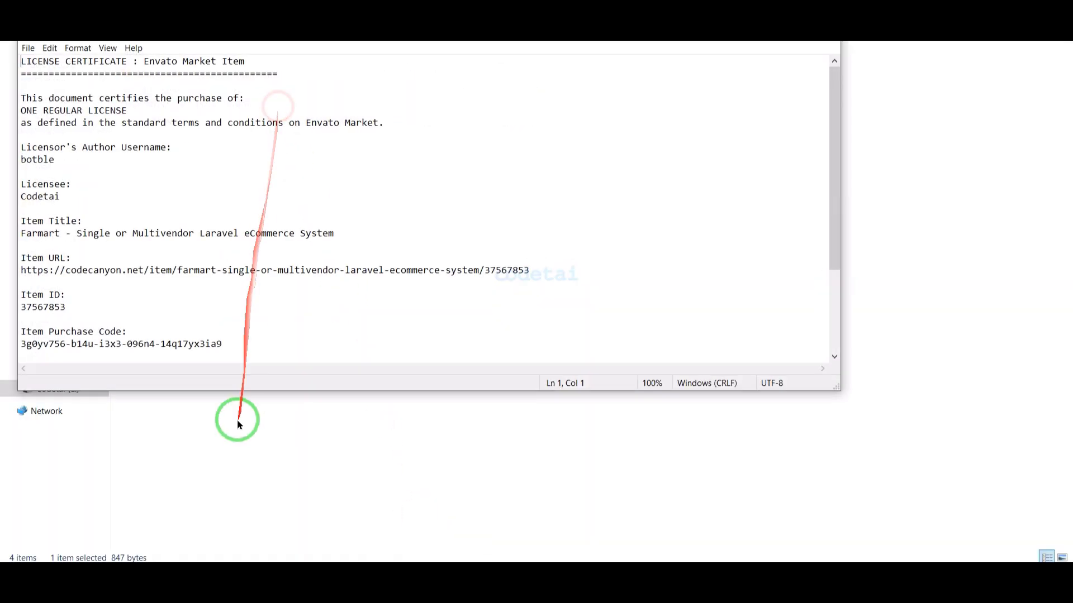
left_click_drag(222, 344, 21, 344)
right_click(21, 344)
left_click(104, 383)
left_click(292, 575)
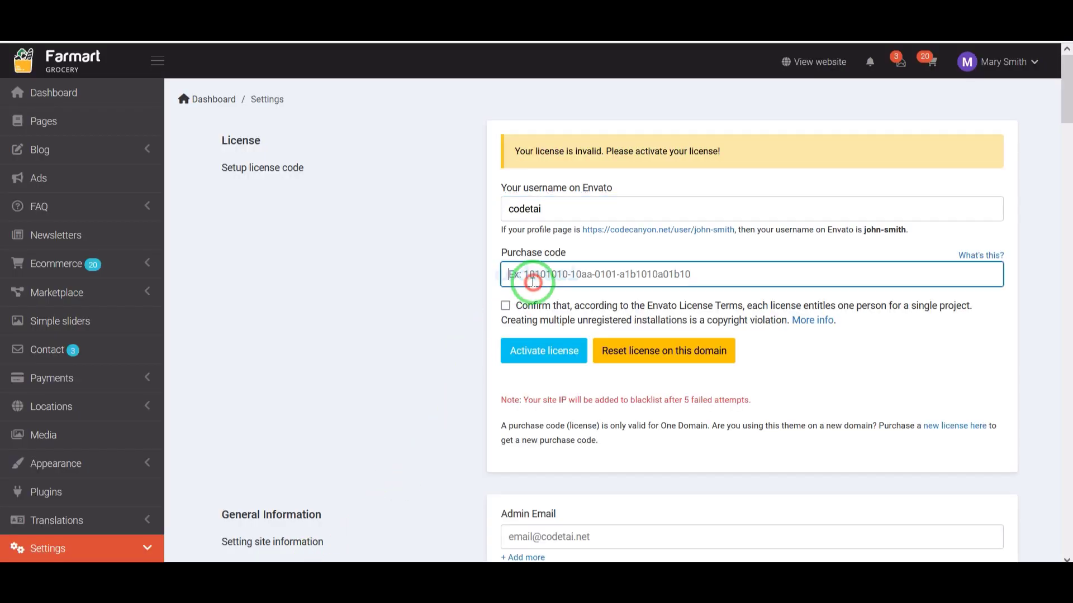
right_click(534, 275)
left_click(578, 376)
left_click(505, 306)
left_click(526, 351)
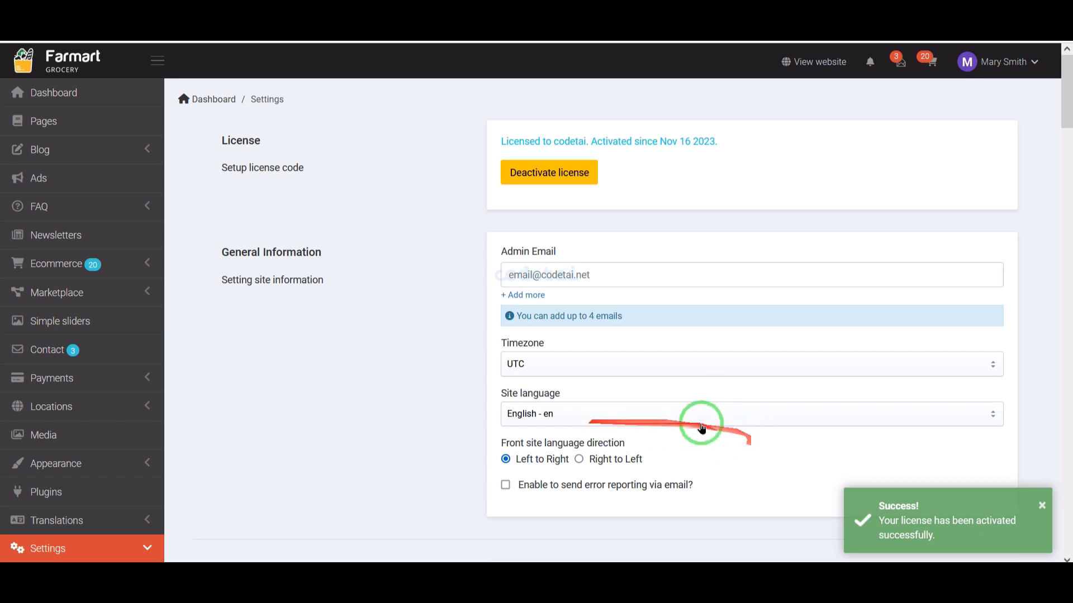
Enter the admin email address in General Information
scroll(764, 323, "down", 2)
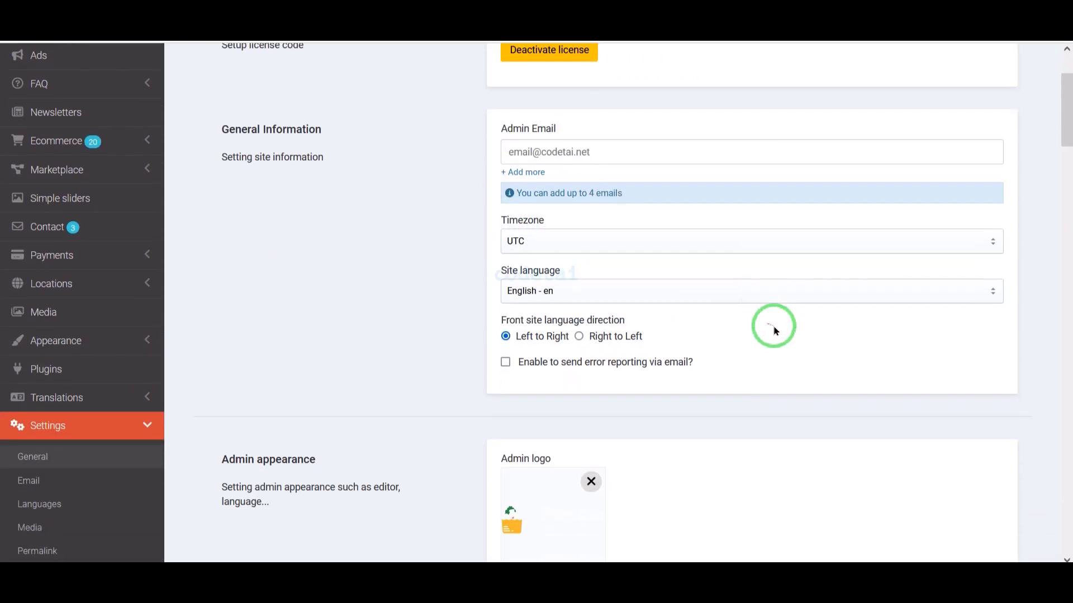
scroll(723, 360, "down", 14)
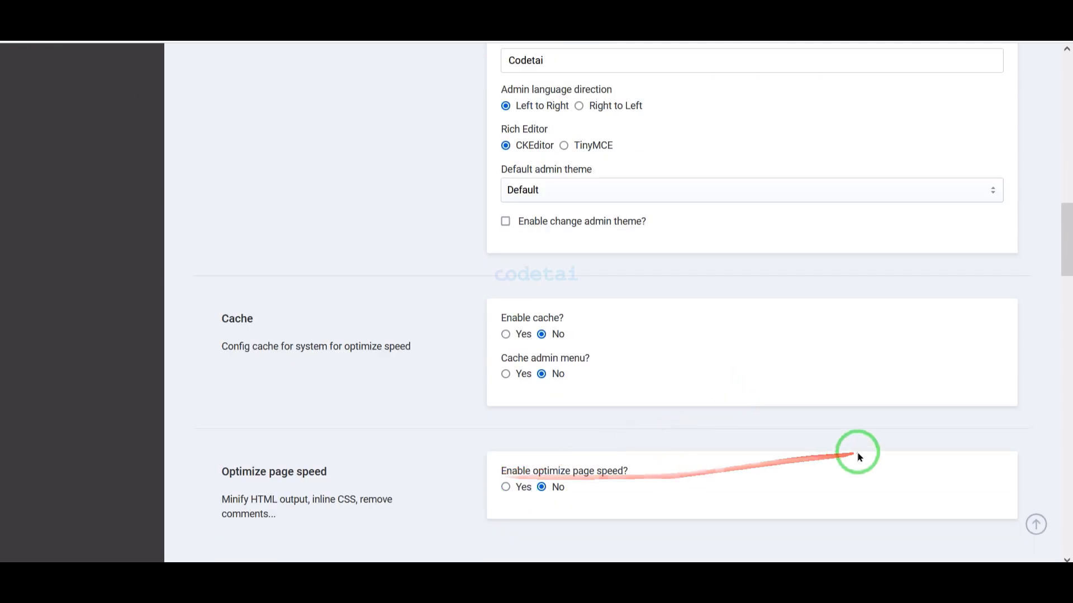
scroll(857, 455, "up", 10)
scroll(672, 445, "up", 6)
left_click(550, 276)
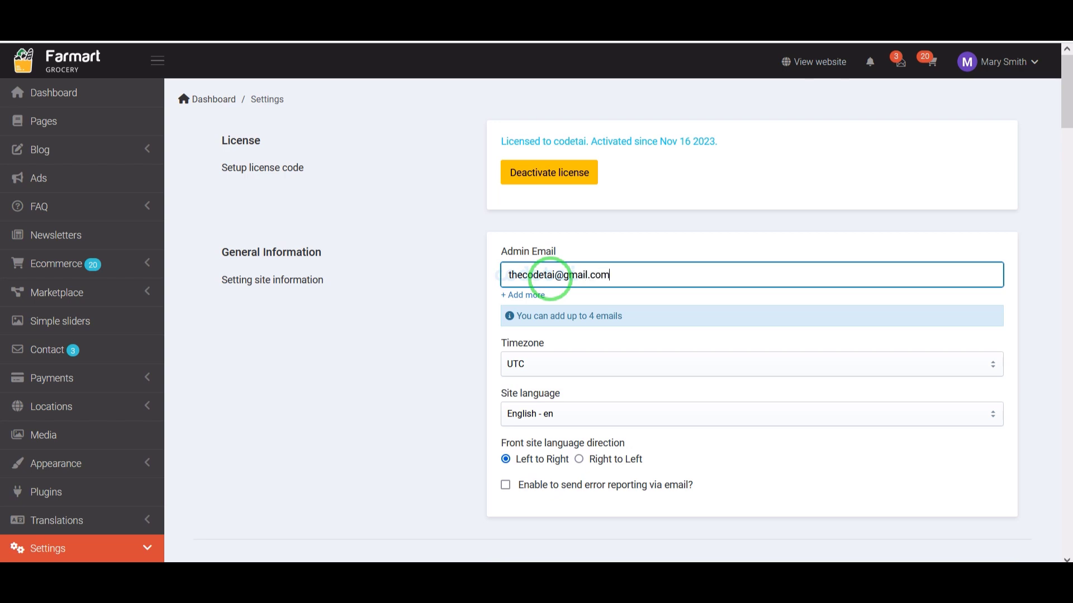
Set the timezone to Asia/Beirut and keep English - en as the site language
left_click(639, 362)
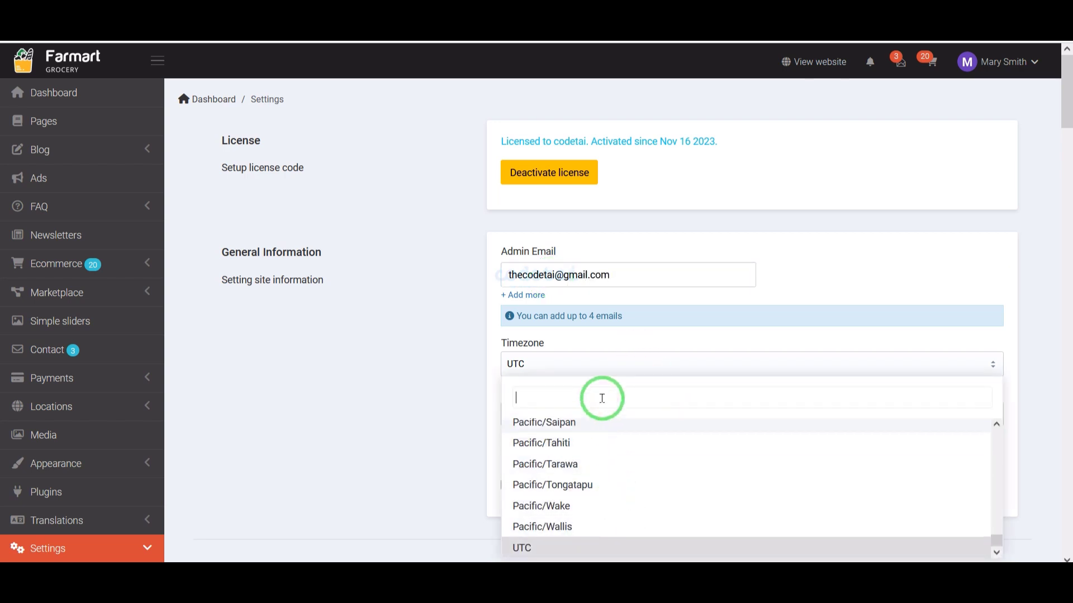
type("asia")
scroll(596, 486, "down", 4)
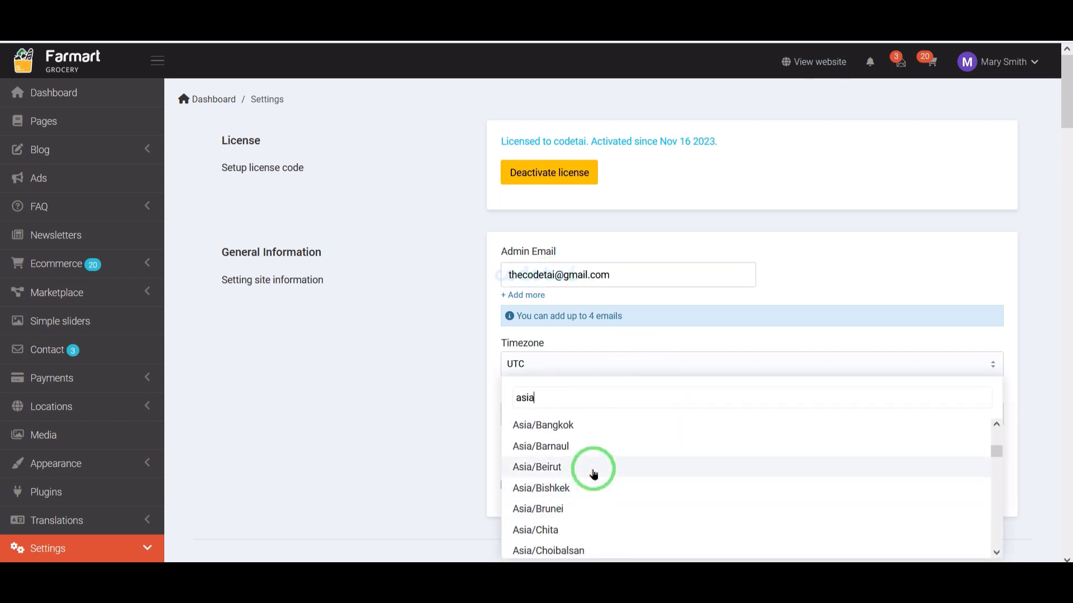
left_click(593, 469)
left_click(613, 413)
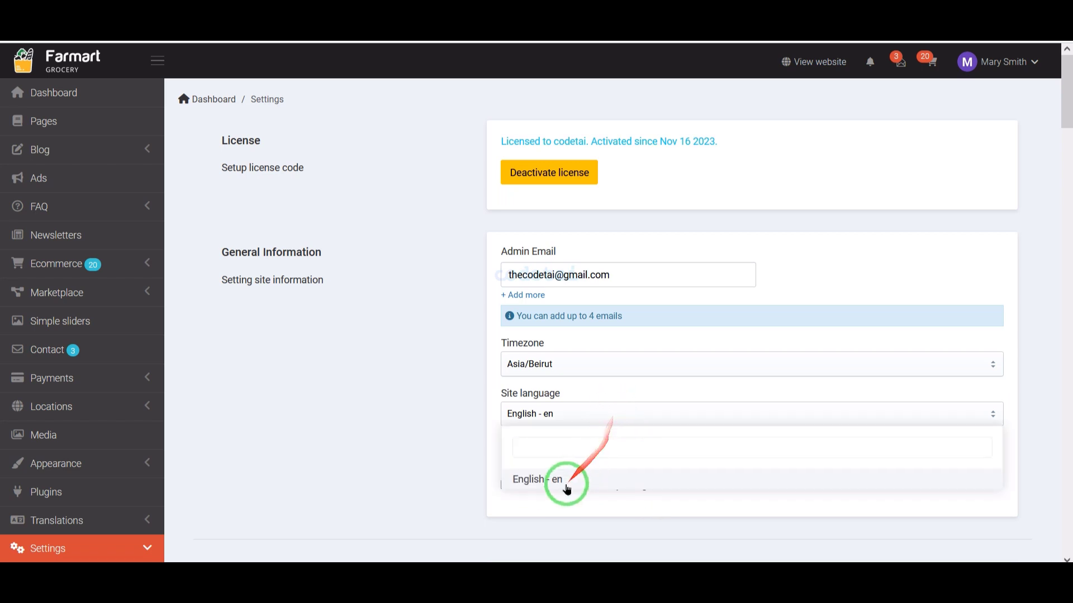
left_click(632, 484)
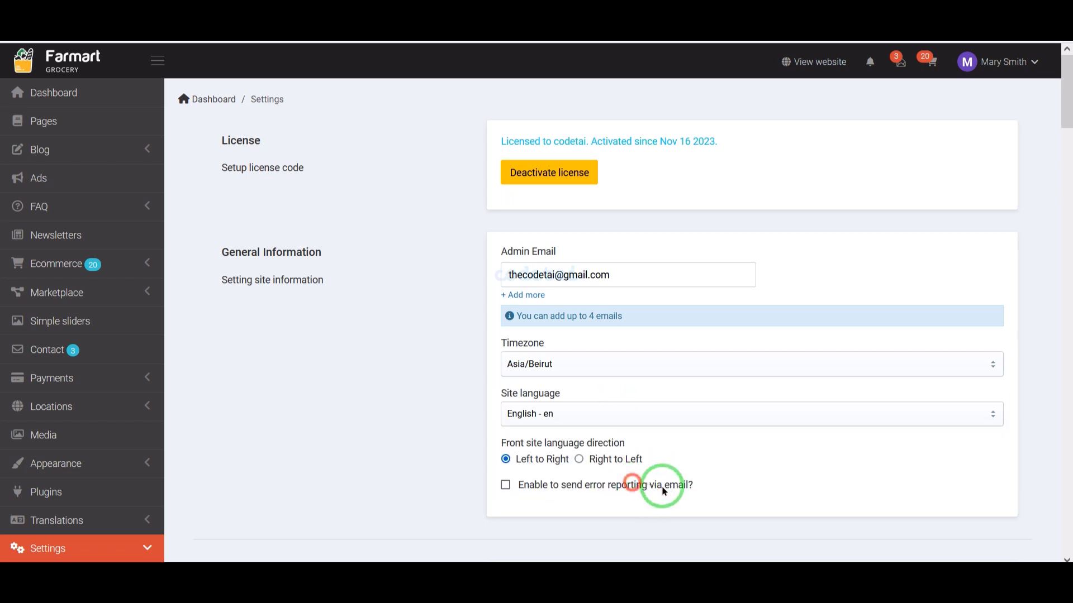
scroll(624, 507, "down", 2)
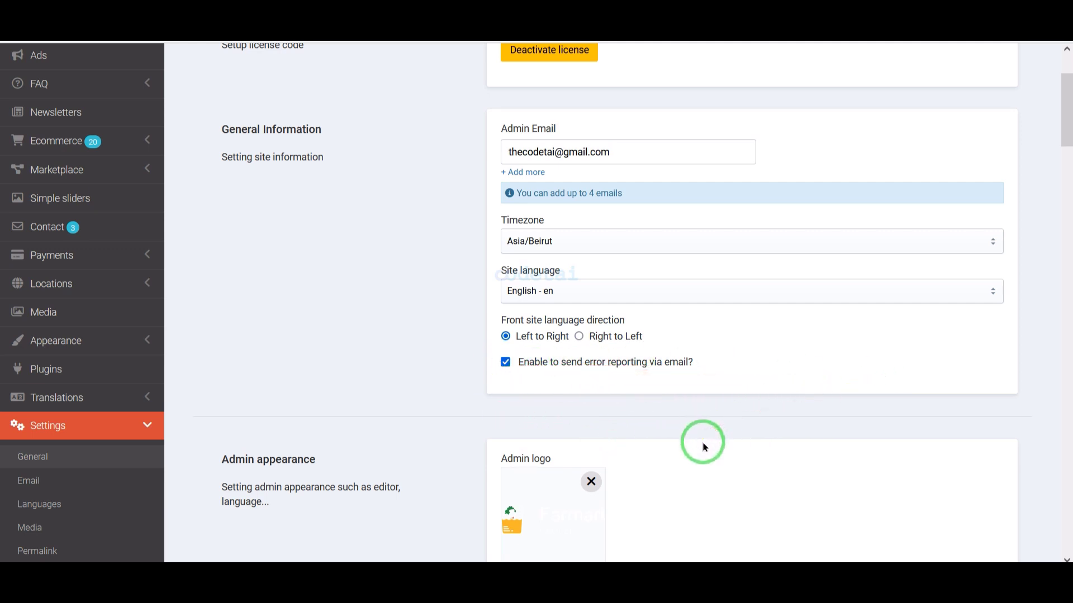
Upload logo.png and insert it as the admin logo
scroll(702, 441, "down", 5)
left_click(531, 210)
left_click(72, 129)
double_click(262, 130)
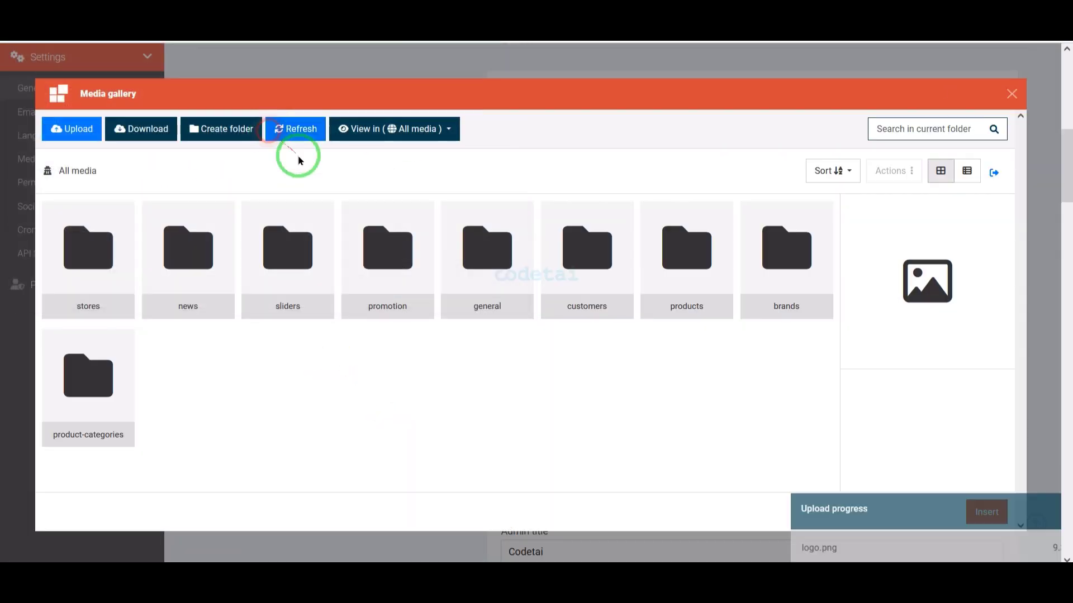
left_click(1041, 510)
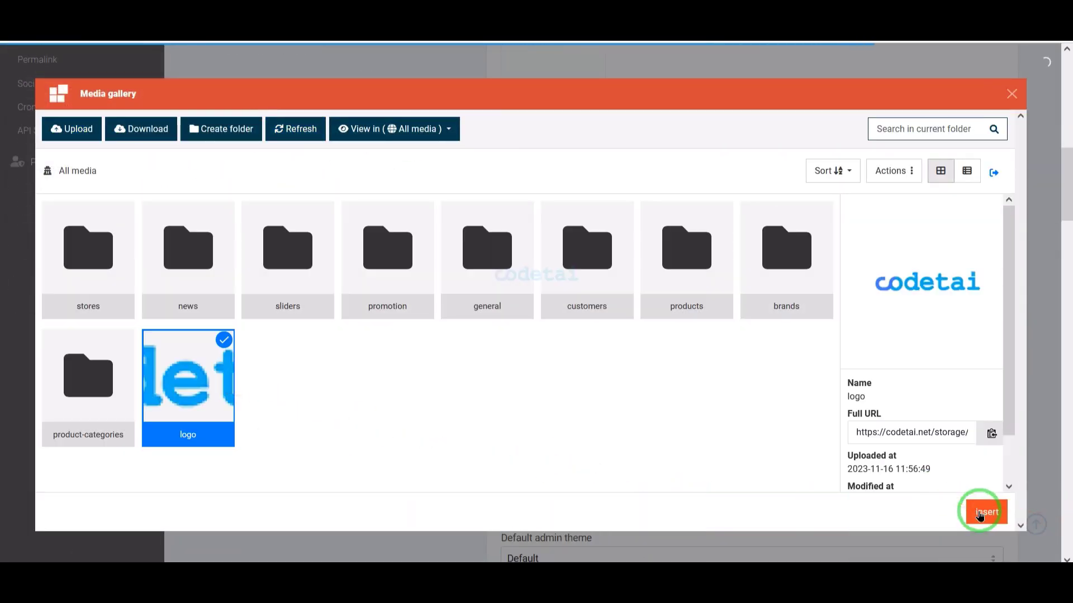
left_click(979, 513)
Upload favicon.png and insert it as the admin favicon
left_click(563, 232)
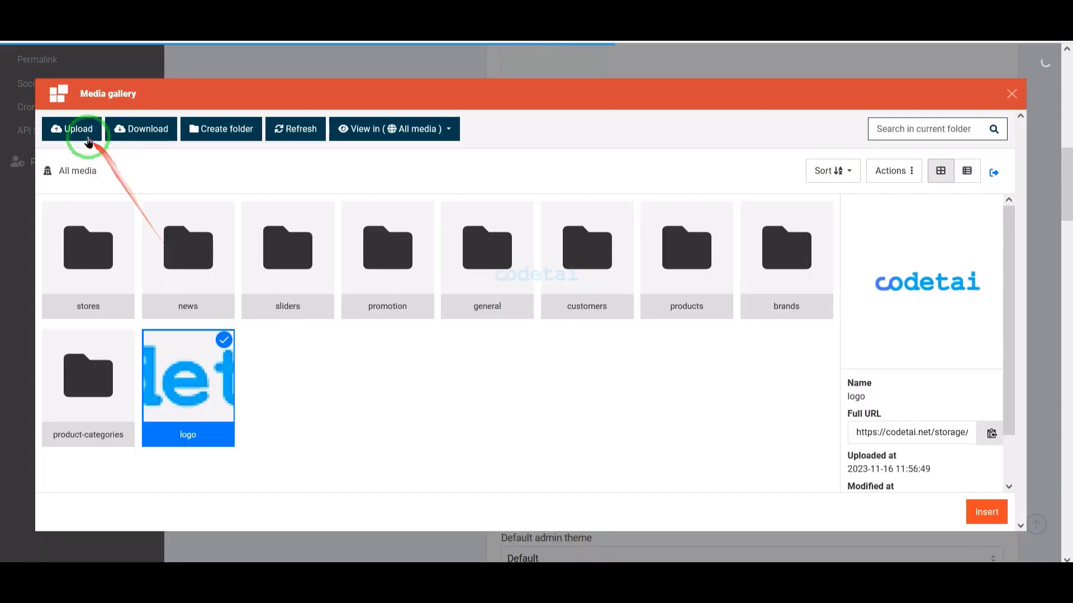
left_click(88, 142)
double_click(158, 103)
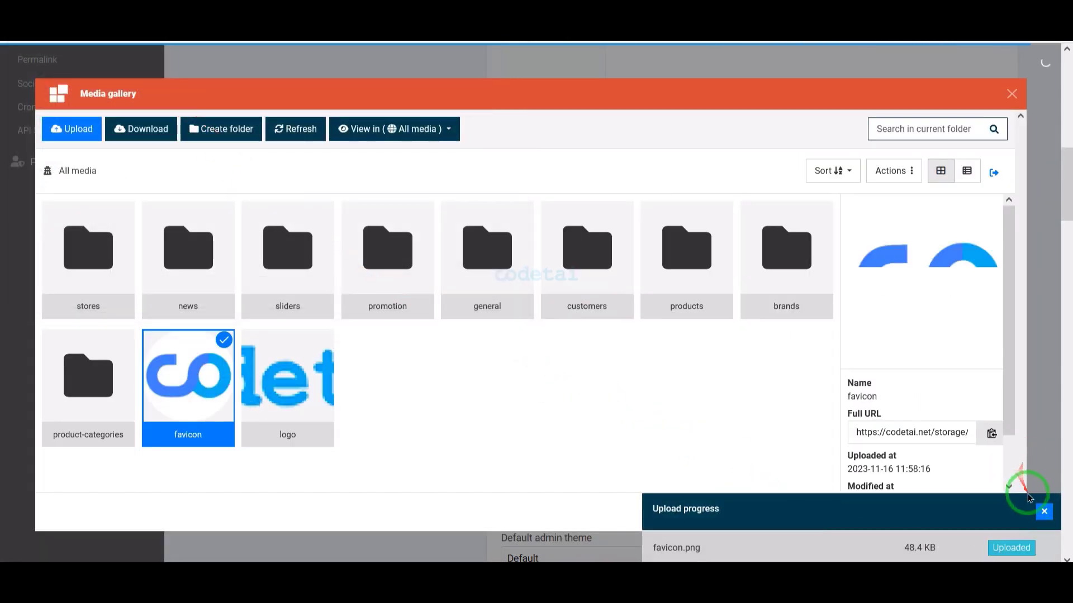
left_click(1044, 511)
left_click(982, 510)
scroll(694, 458, "down", 1)
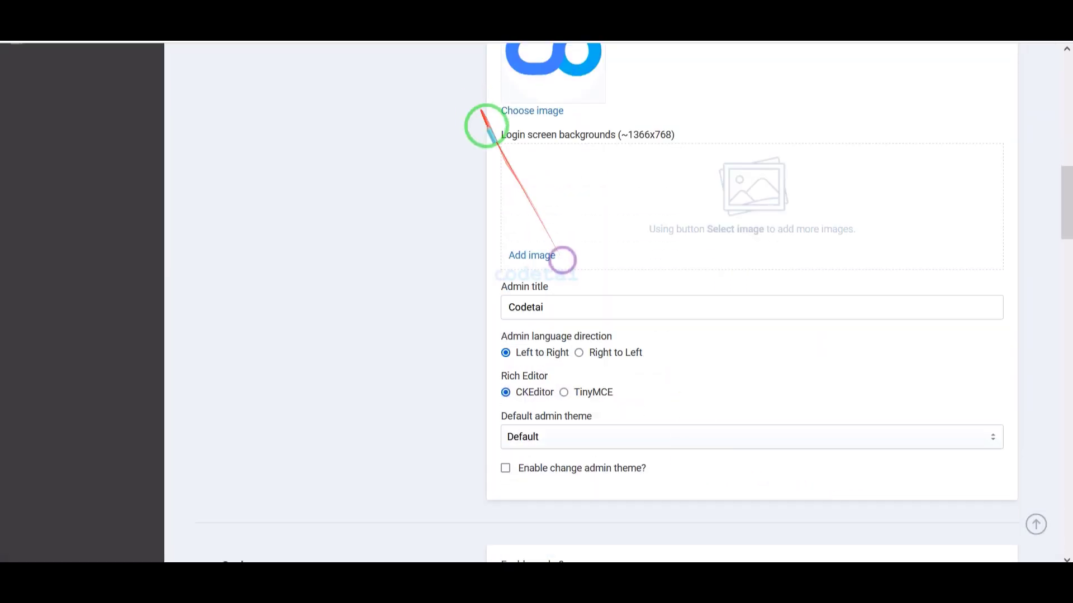
mouse_move(542, 141)
left_mouse_down()
mouse_move(991, 255)
mouse_move(1011, 276)
left_mouse_up()
key("Escape")
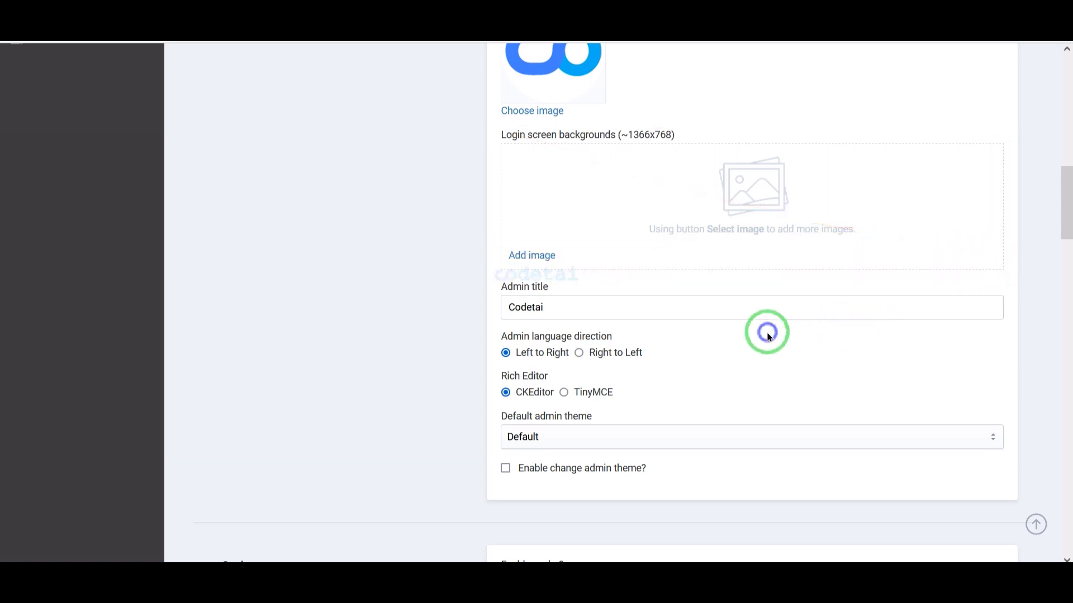
scroll(819, 491, "down", 1)
mouse_move(819, 491)
left_mouse_down()
mouse_move(493, 226)
mouse_move(1007, 266)
mouse_move(547, 318)
left_mouse_up()
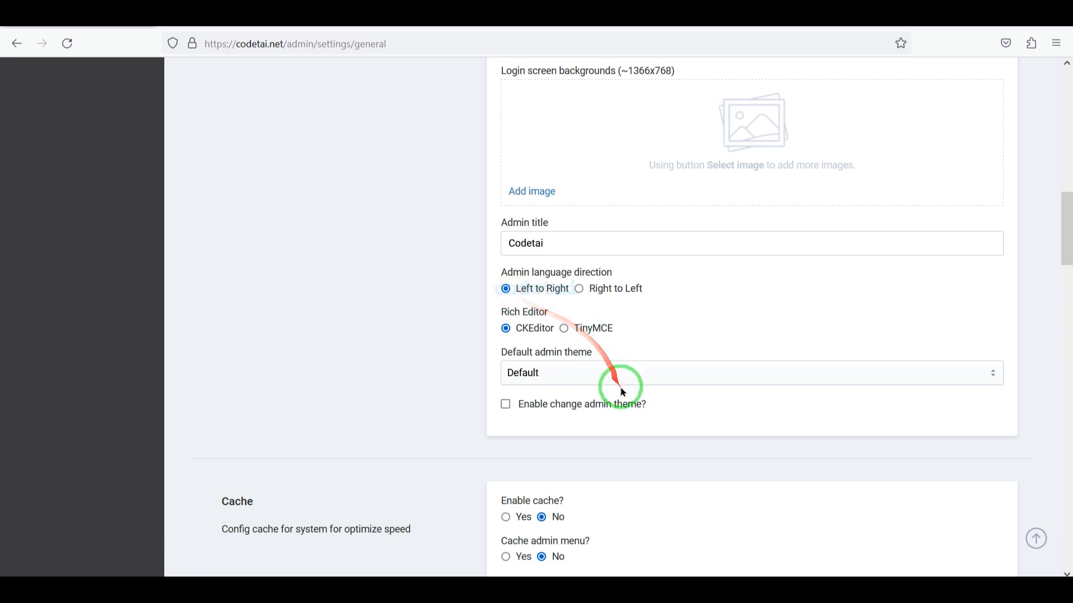
Keep CKEditor as rich editor, make Blue the default admin theme and allow theme changes
left_click(564, 329)
left_click(505, 330)
left_click_drag(503, 342, 632, 356)
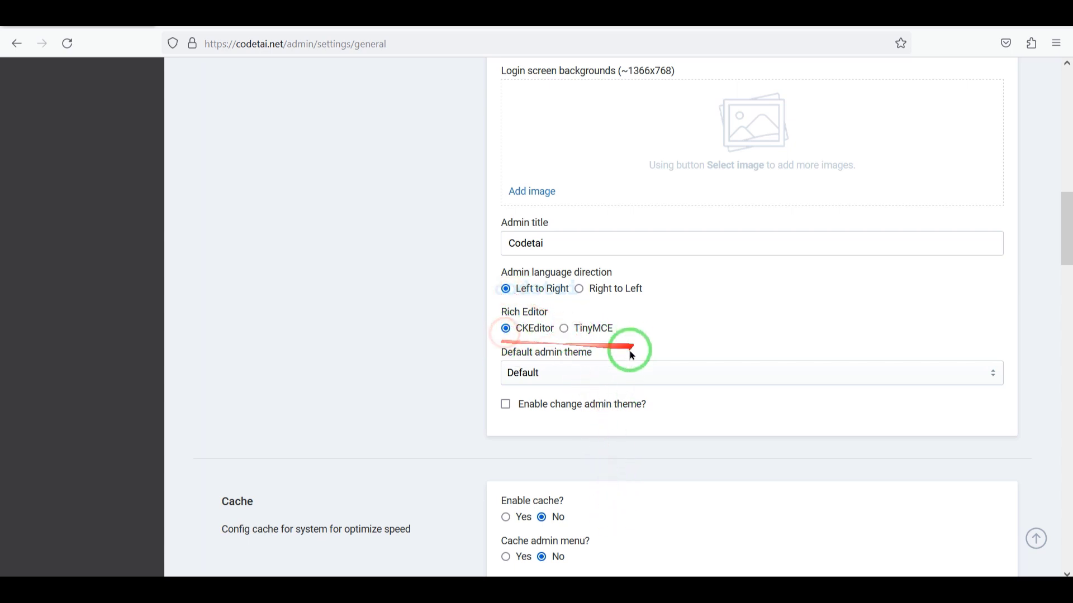
left_click(565, 371)
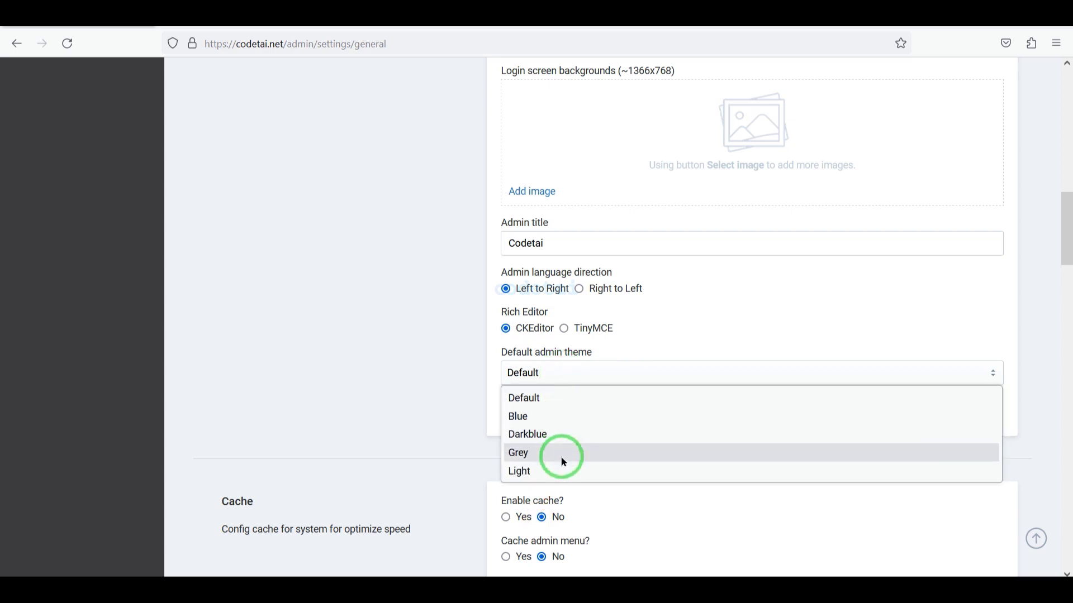
left_click(566, 418)
scroll(568, 425, "down", 2)
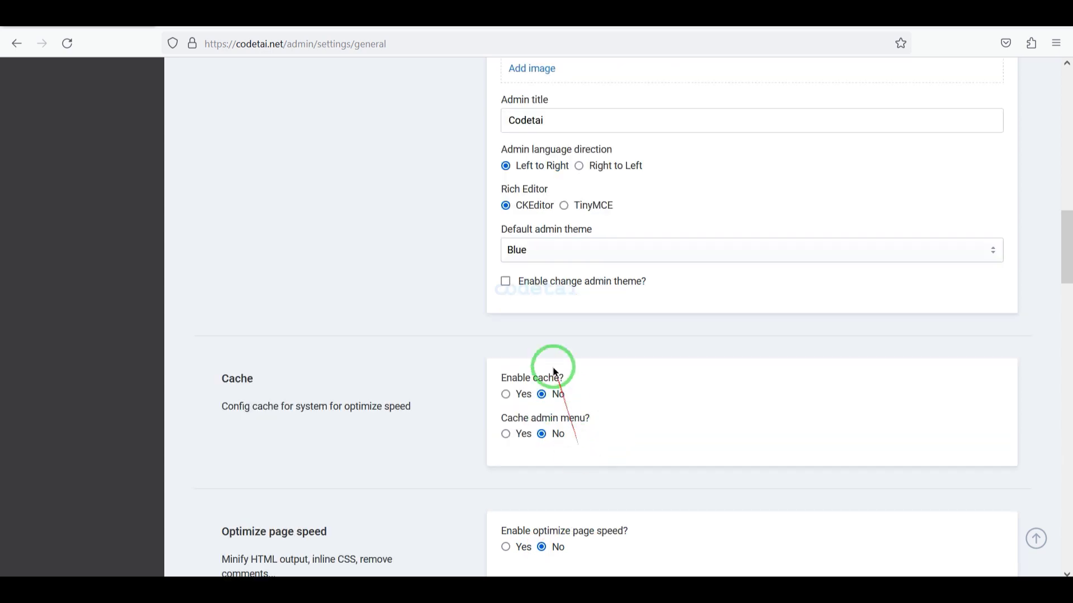
left_click(515, 283)
Turn on caching with a cache time of 30 minutes
scroll(670, 456, "down", 4)
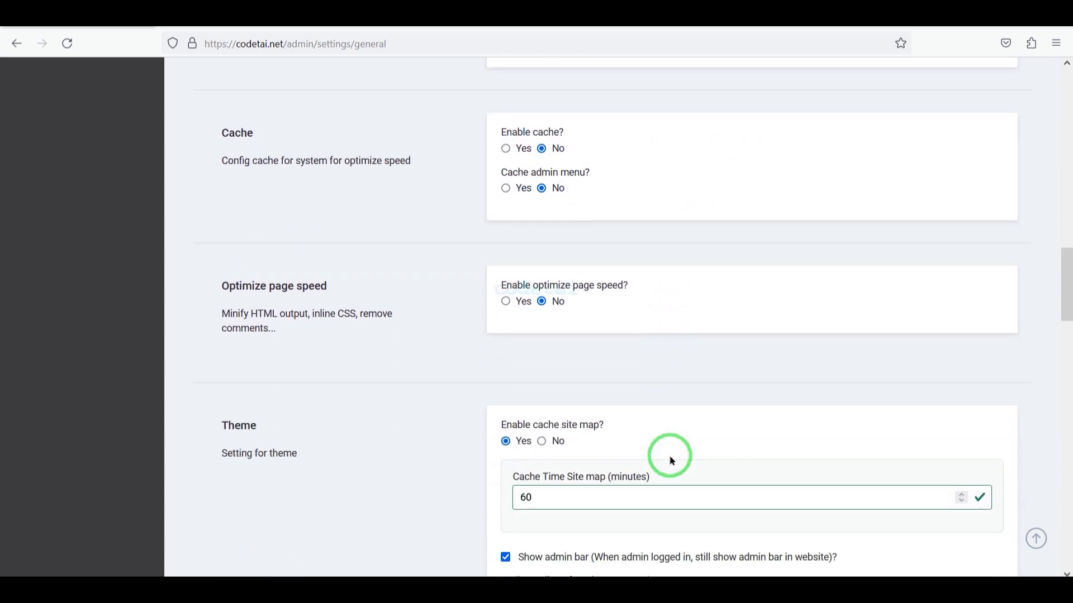
left_click(507, 149)
left_click_drag(557, 210, 480, 210)
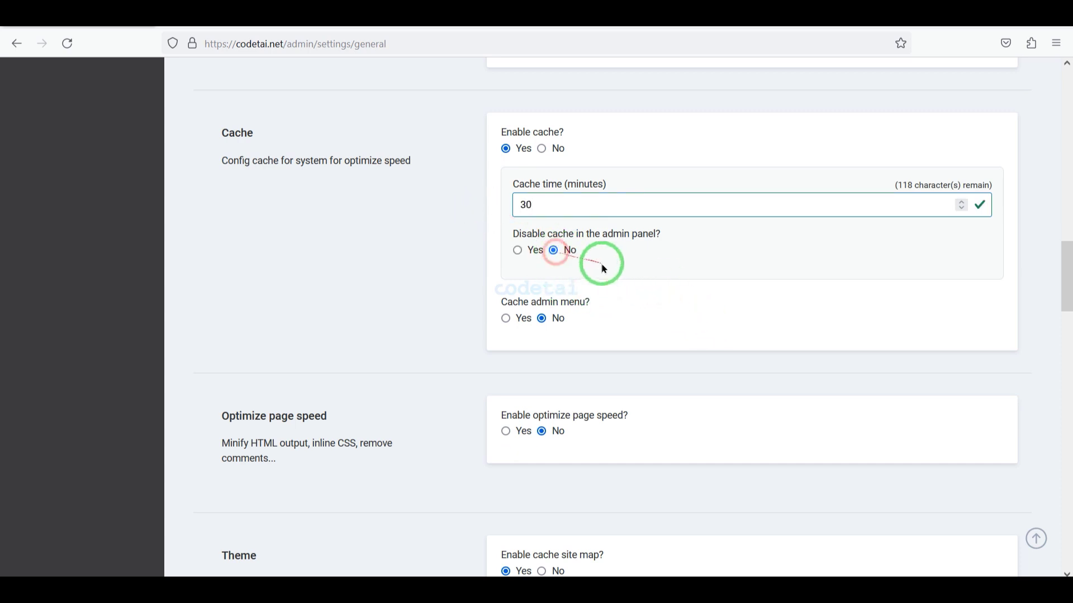
scroll(603, 268, "down", 2)
scroll(561, 244, "down", 2)
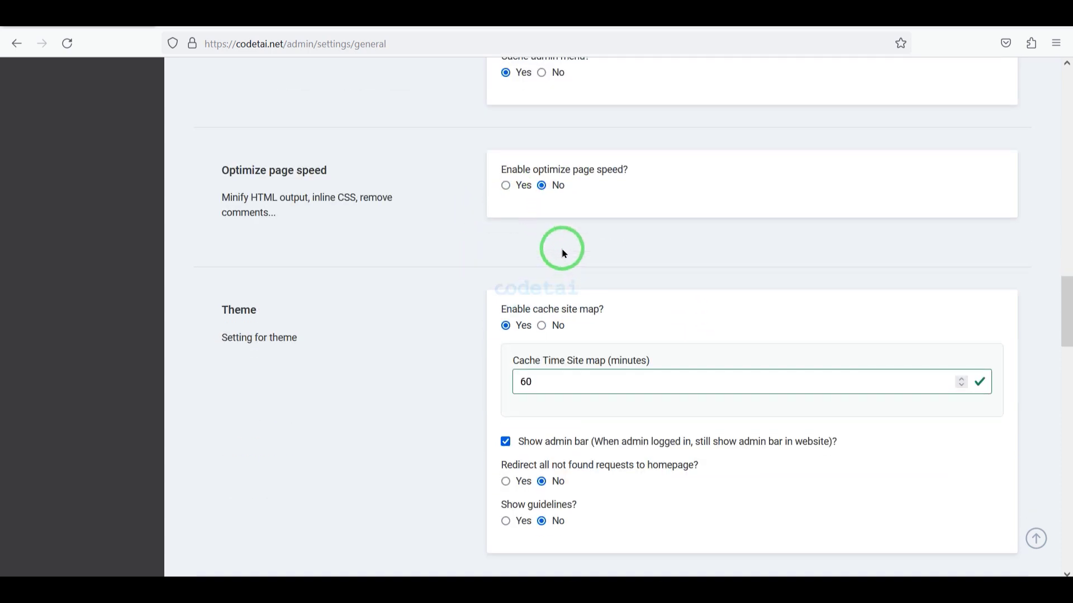
Enable page speed optimization with collapse-whitespace, remove-quotes and defer-javascript filters, and redirect not-found requests home
left_click(505, 190)
scroll(506, 271, "down", 2)
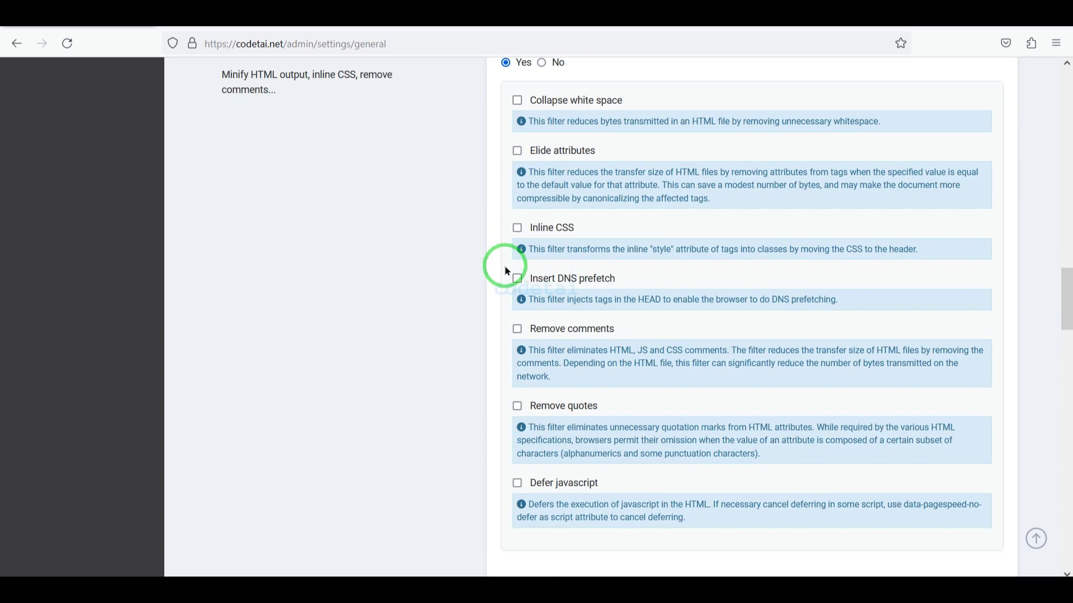
left_click(516, 102)
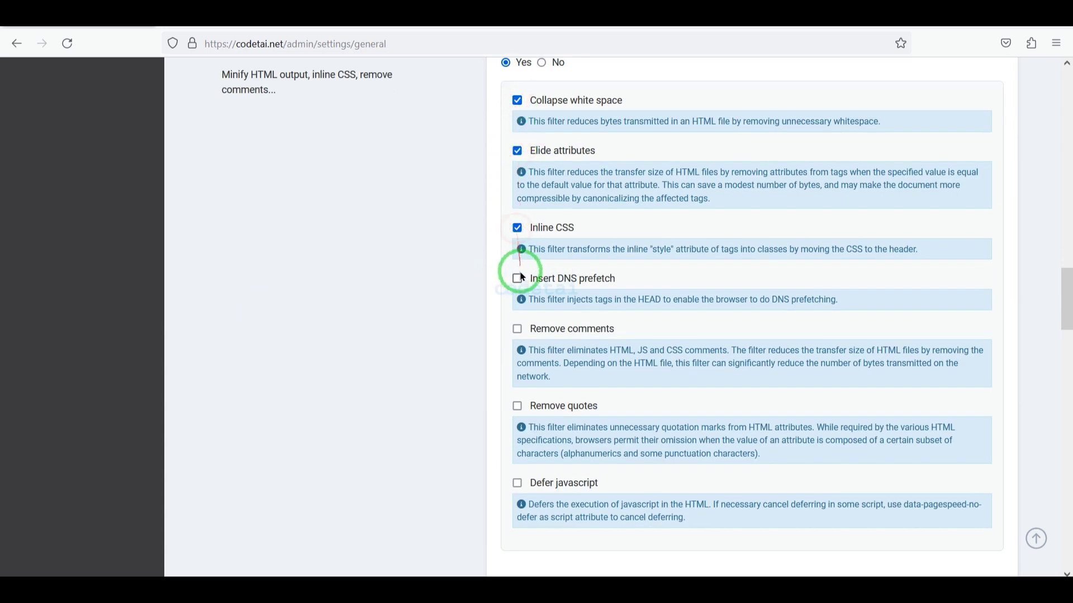
left_click(520, 412)
scroll(519, 407, "down", 2)
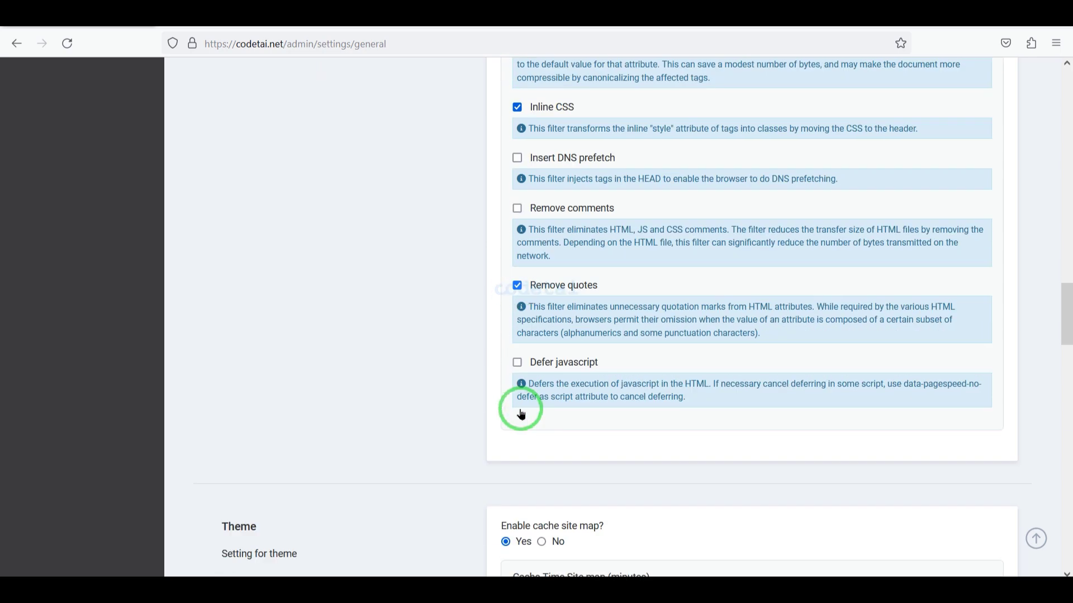
left_click(516, 362)
scroll(559, 402, "down", 6)
scroll(641, 451, "down", 2)
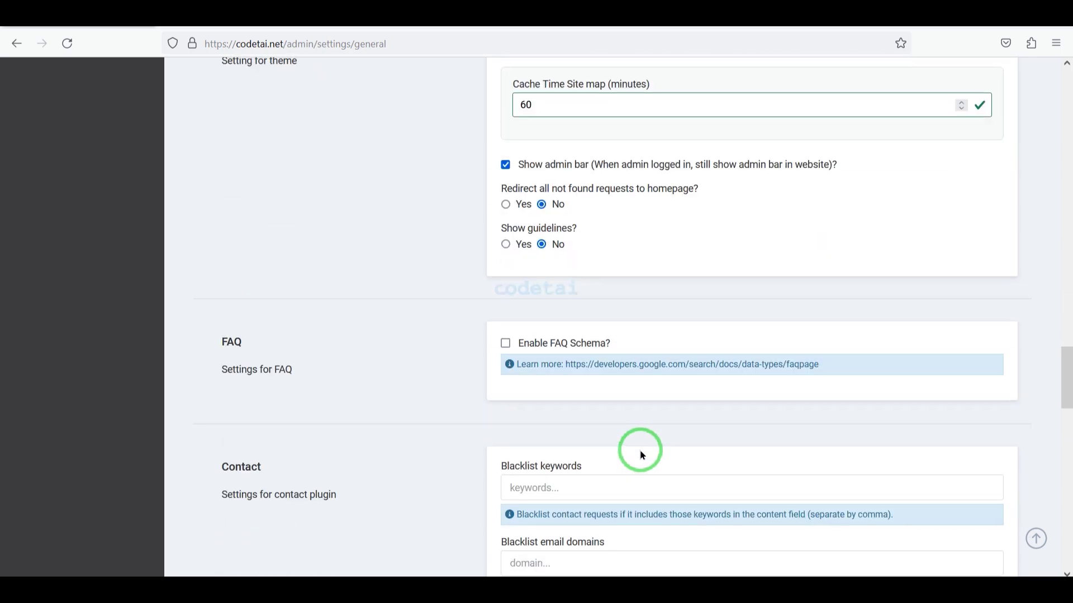
scroll(641, 451, "up", 2)
left_click(506, 327)
Keep NewsArticle as the blog schema type
scroll(682, 407, "down", 6)
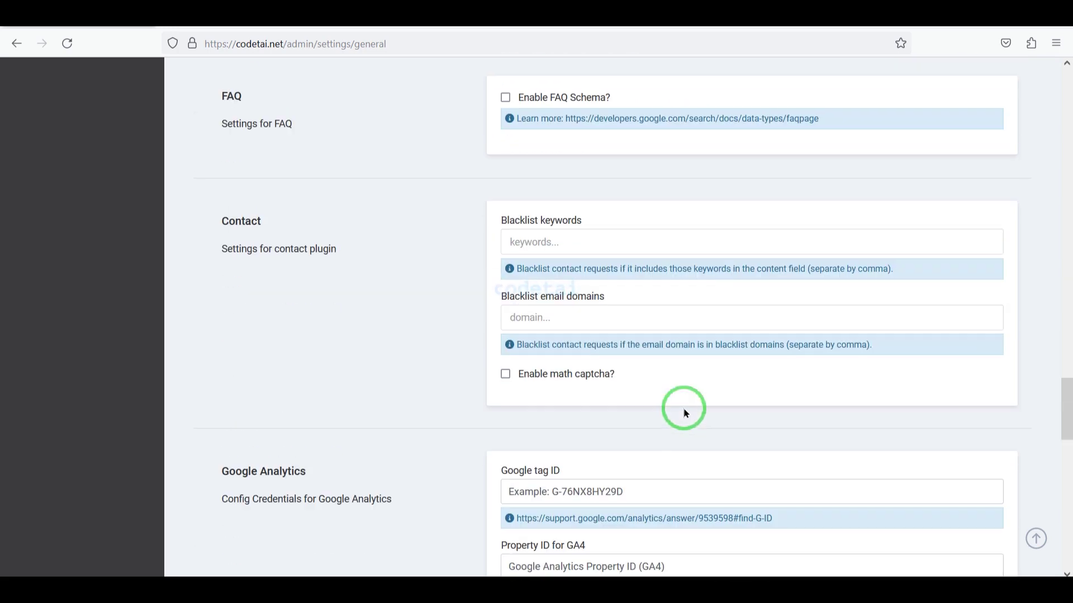
scroll(517, 134, "up", 2)
scroll(519, 137, "up", 1)
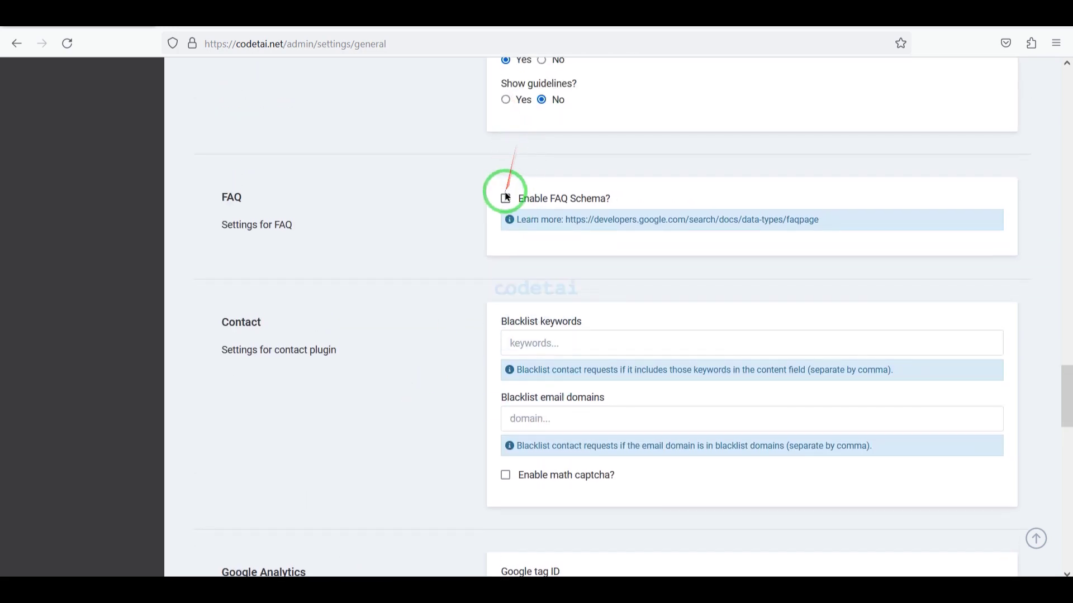
scroll(656, 278, "down", 4)
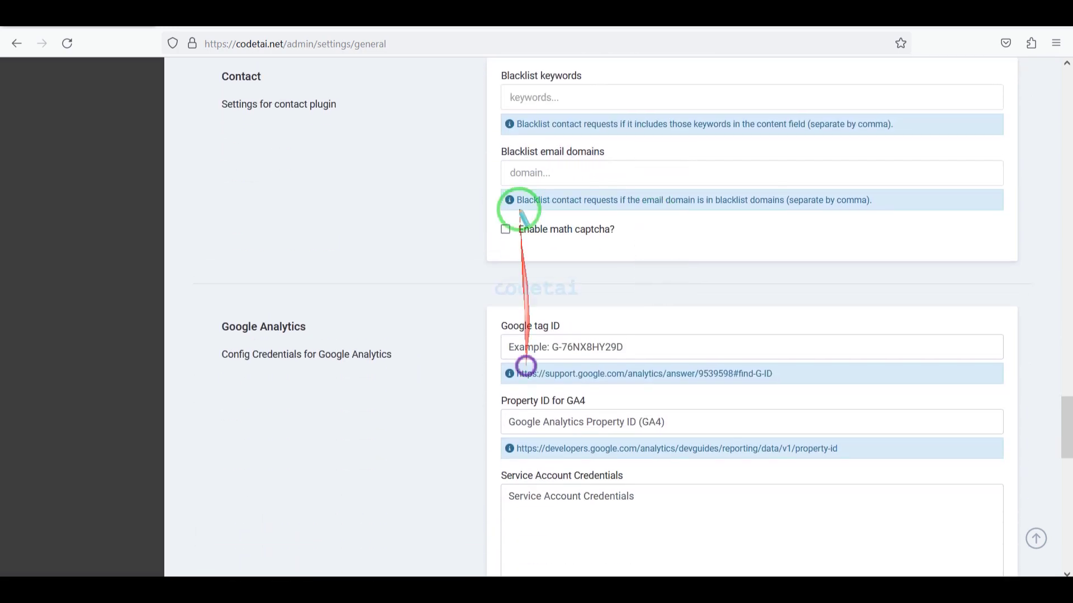
left_click_drag(487, 64, 1008, 148)
mouse_move(500, 160)
left_mouse_down()
mouse_move(611, 180)
mouse_move(1010, 196)
left_mouse_up()
scroll(1005, 201, "down", 4)
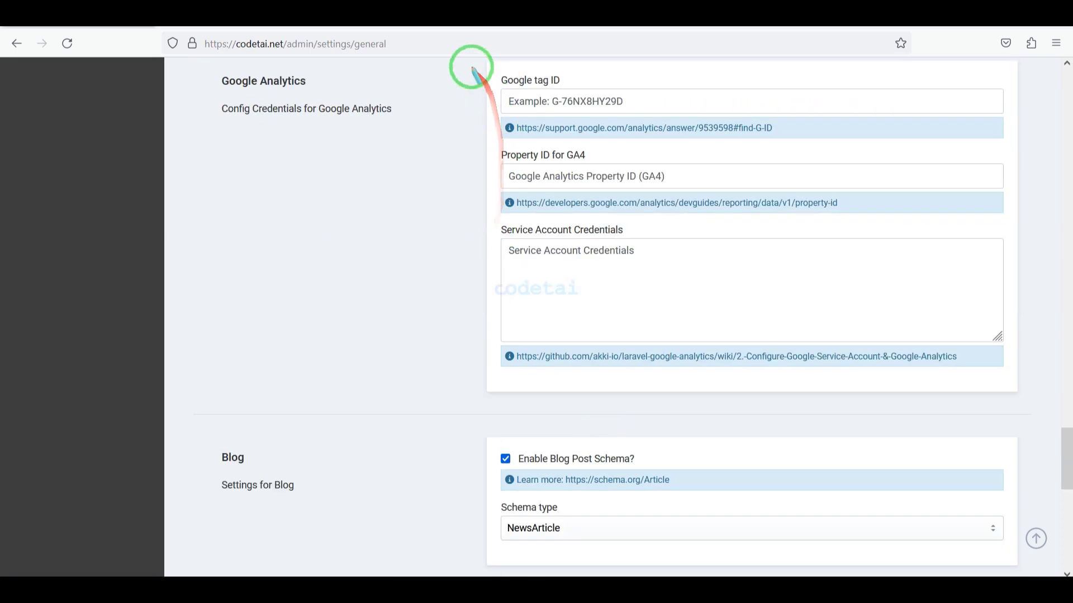
mouse_move(474, 58)
left_mouse_down()
mouse_move(973, 323)
mouse_move(1014, 386)
left_mouse_up()
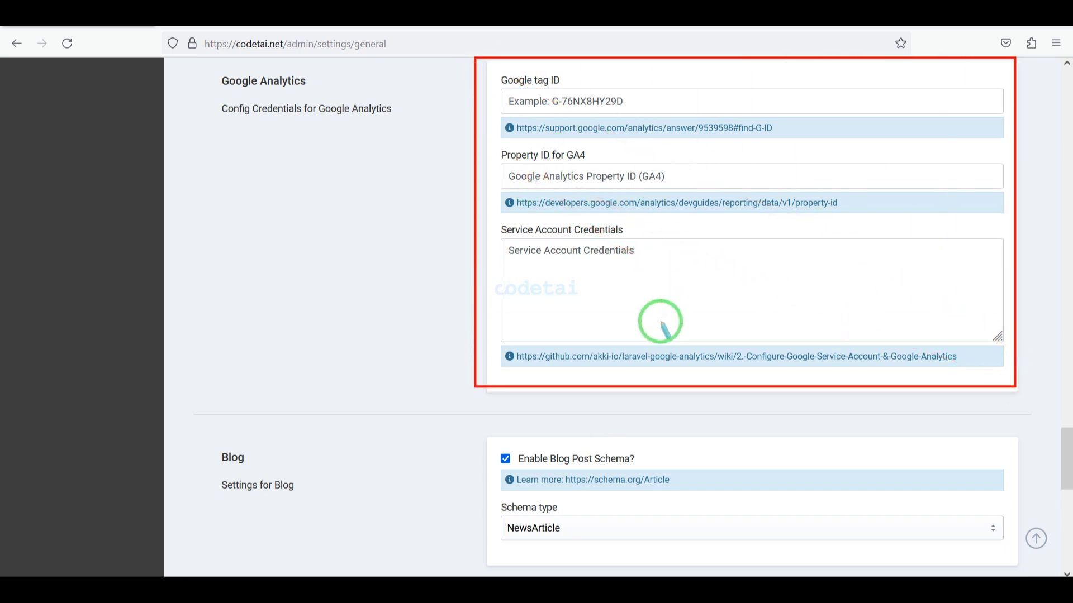
scroll(660, 322, "down", 6)
left_click(585, 157)
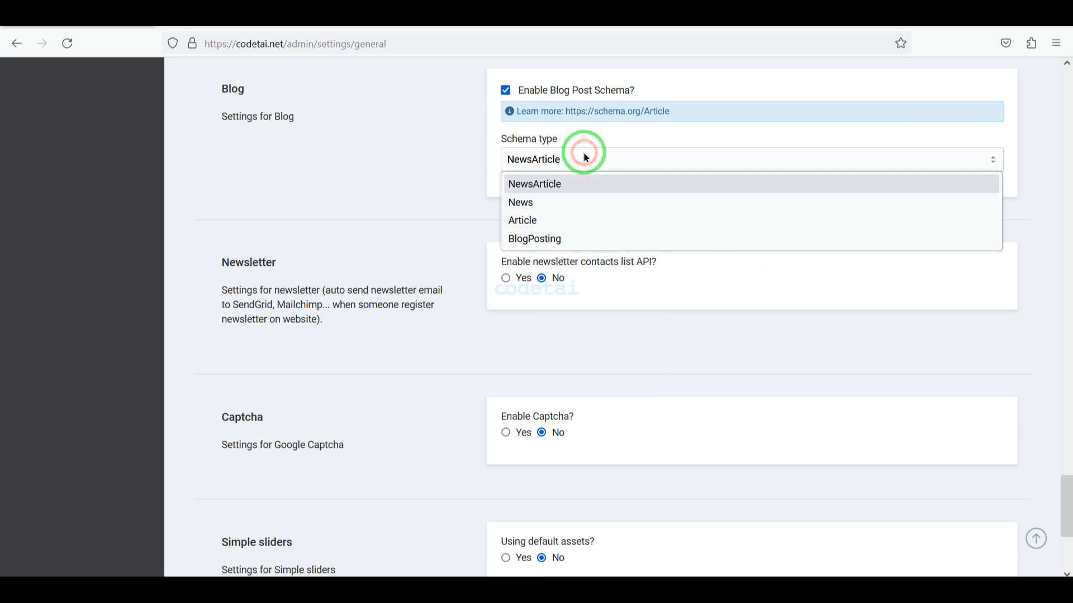
left_click(584, 156)
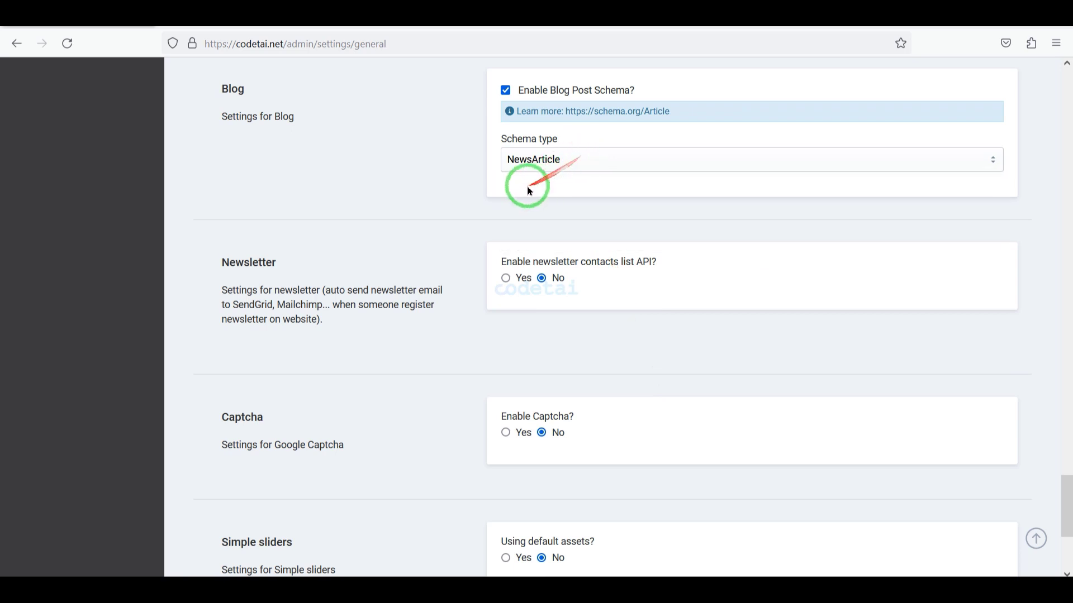
Leave the newsletter contacts API off, enable Google Captcha, and start a reCAPTCHA search in a new tab
scroll(519, 173, "down", 2)
left_click(505, 155)
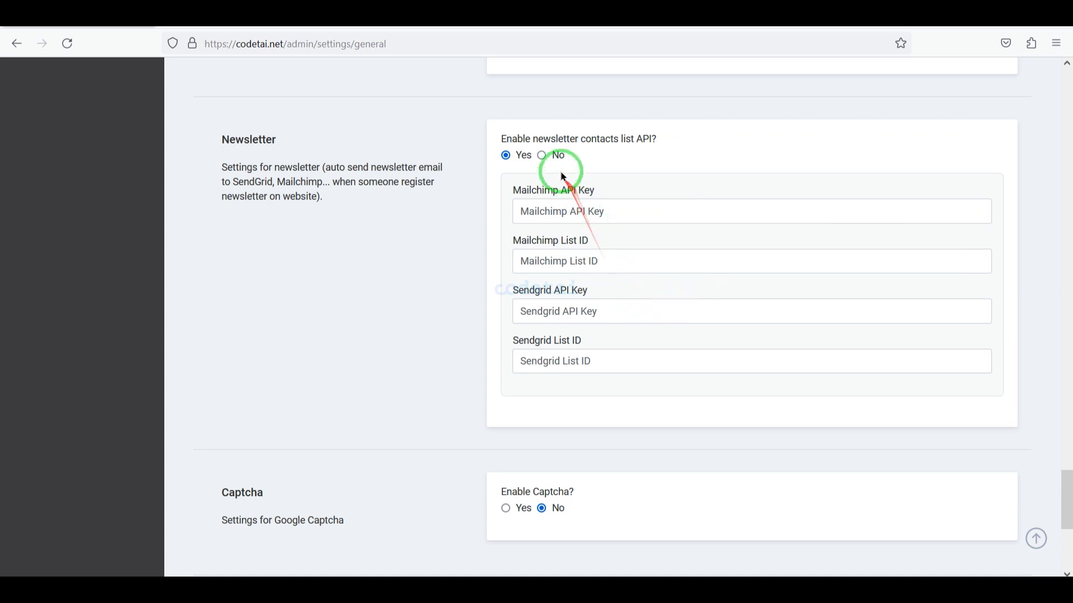
left_click(543, 161)
scroll(778, 303, "down", 2)
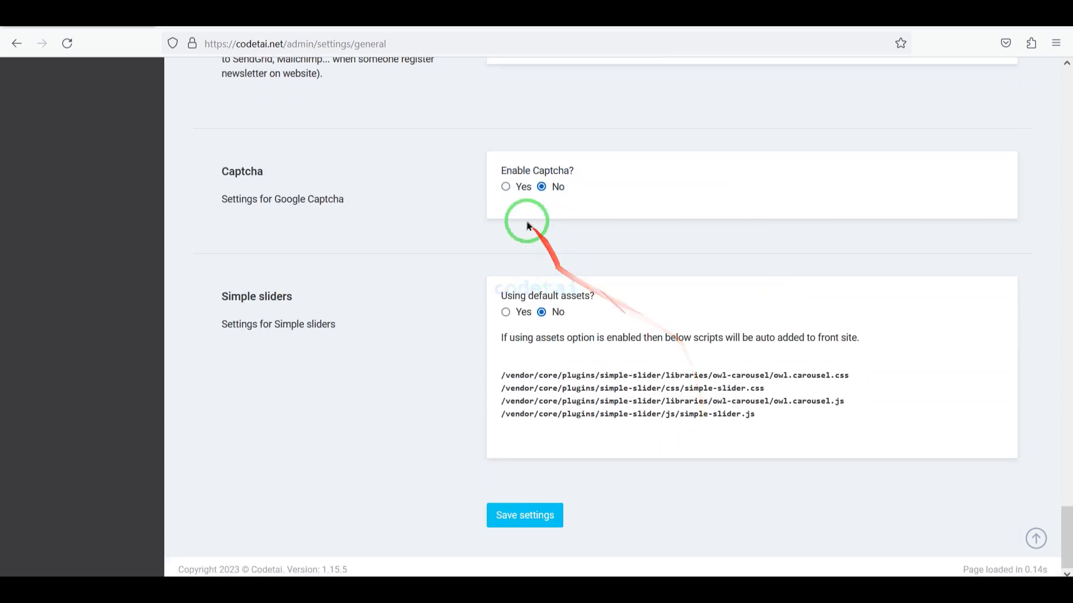
left_click(505, 193)
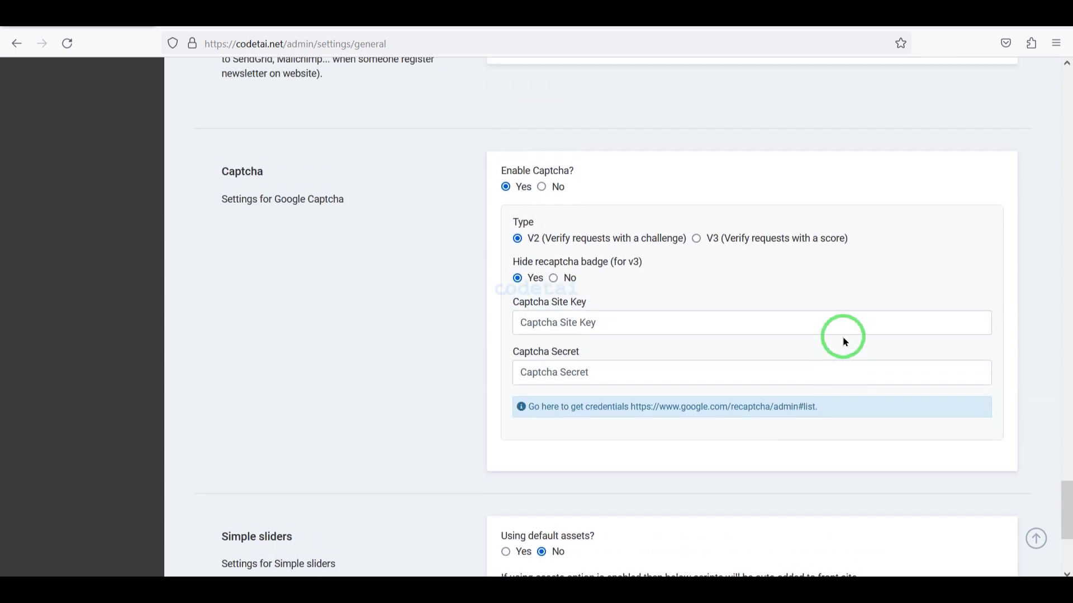
key("ctrl+t")
type("google recaptcha admin")
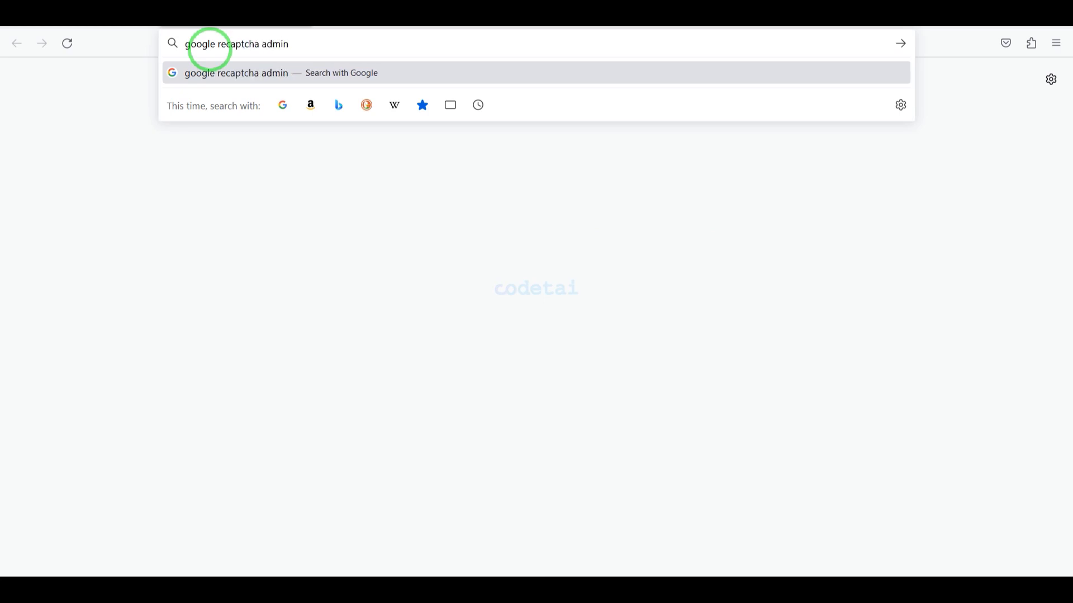
Open the reCAPTCHA new-site registration page and label the site codetai.net
key("Return")
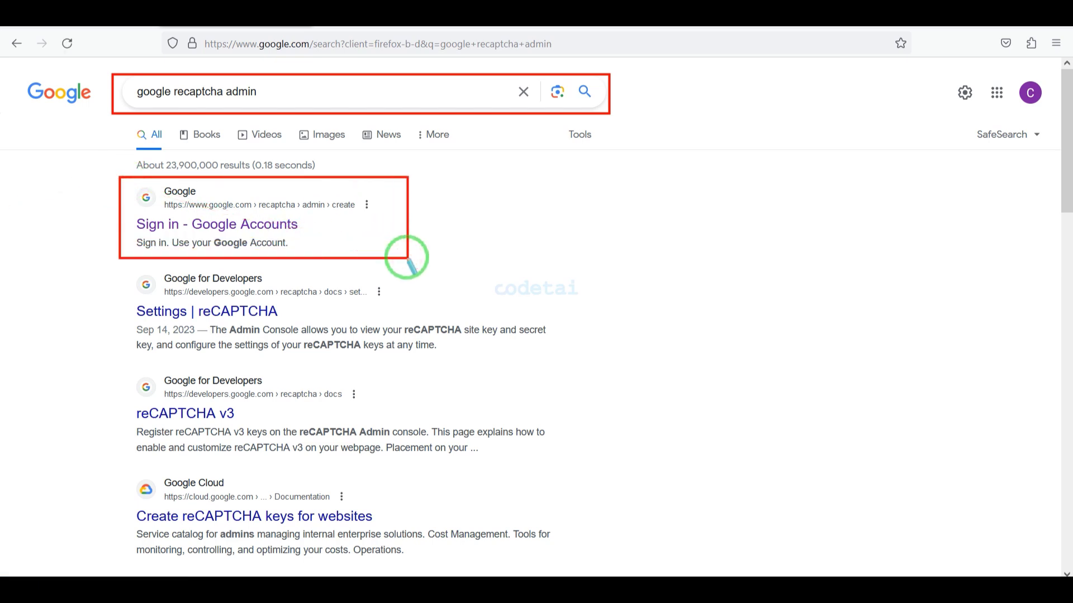
left_click(300, 223)
scroll(498, 366, "down", 2)
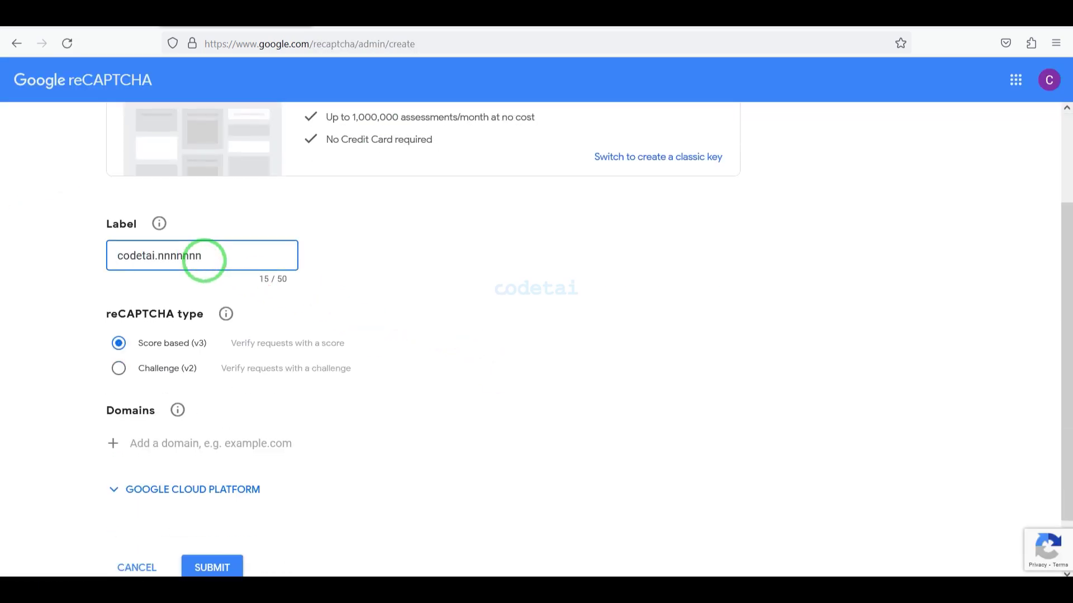
key("BackSpace")
key("BackSpace")
key("BackSpace")
key("BackSpace")
key("BackSpace")
key("BackSpace")
type("et")
scroll(230, 340, "down", 2)
Choose Challenge (v2), add domain codetai.net, submit, and copy the issued site key
left_click(119, 300)
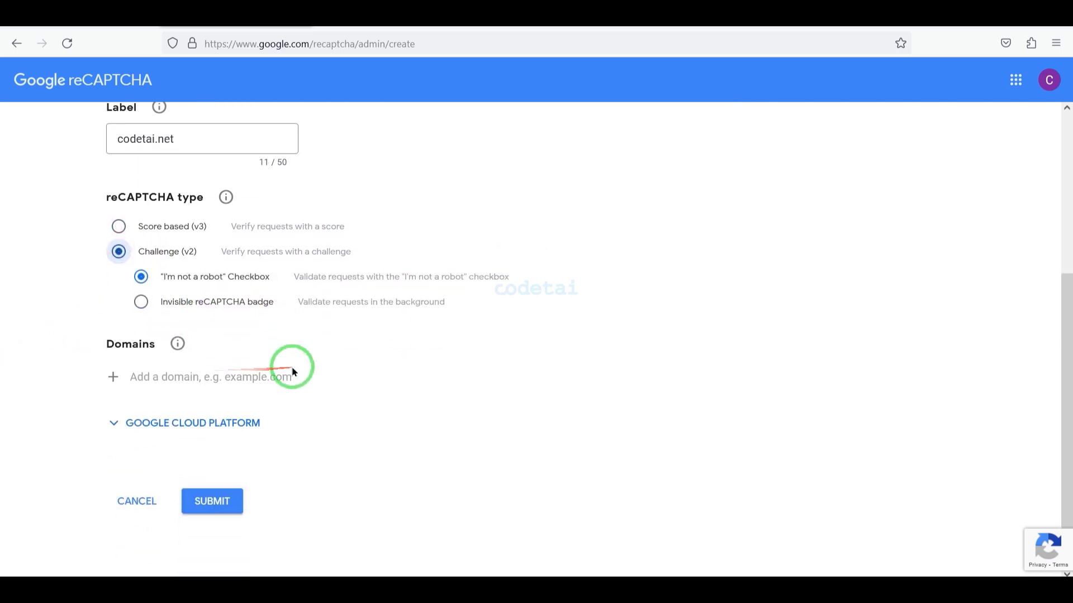
right_click(201, 373)
left_click(208, 245)
key("Return")
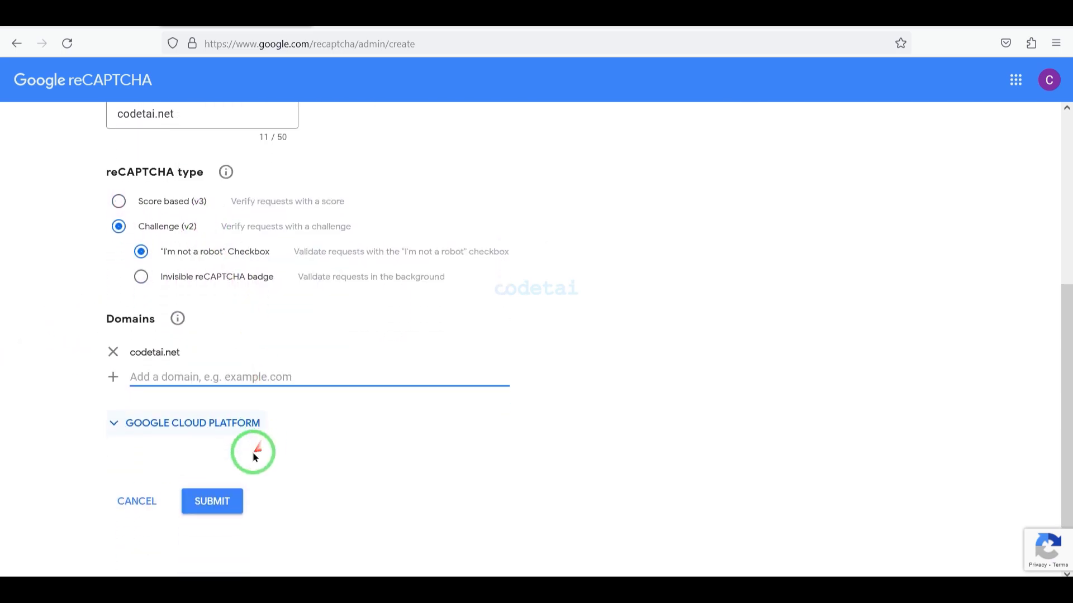
left_click(204, 506)
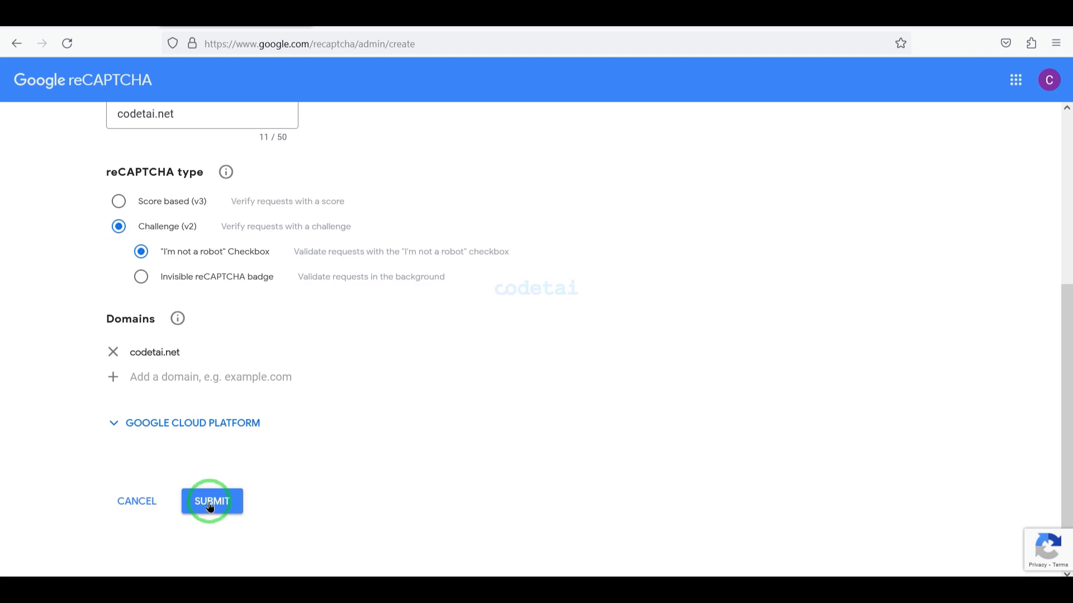
left_click(149, 304)
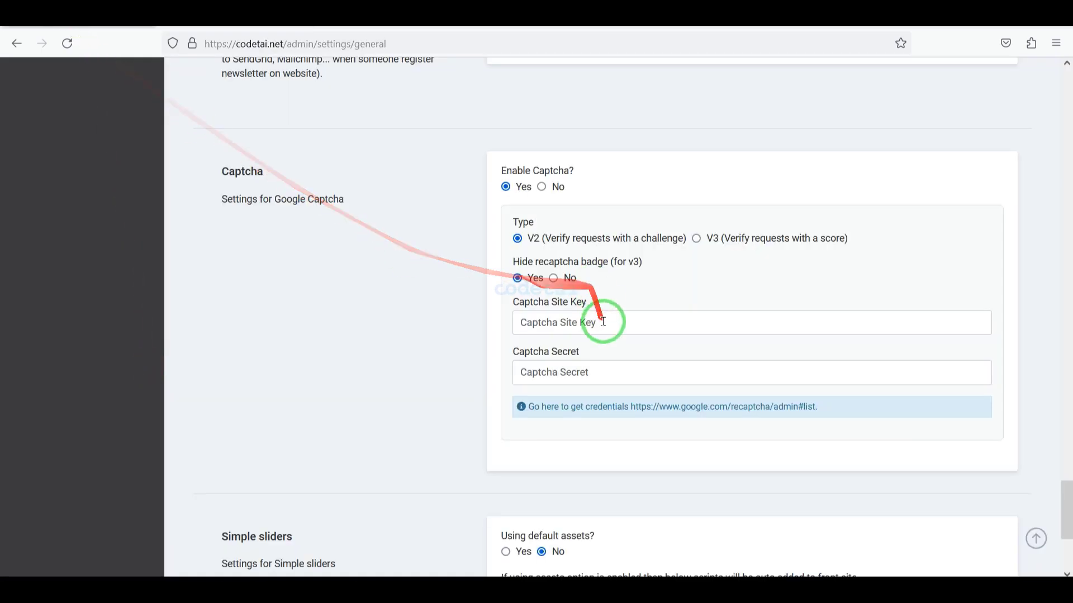
Paste the reCAPTCHA site key and secret into Captcha Site Key and Captcha Secret
left_click(594, 321)
right_click(598, 324)
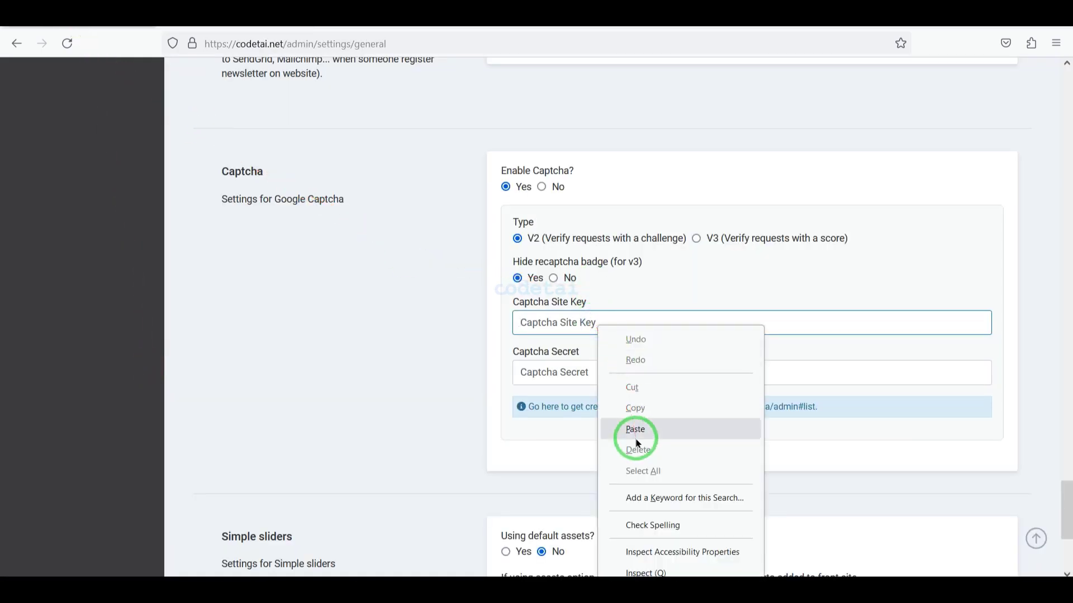
left_click(638, 444)
left_click(160, 395)
left_click(591, 362)
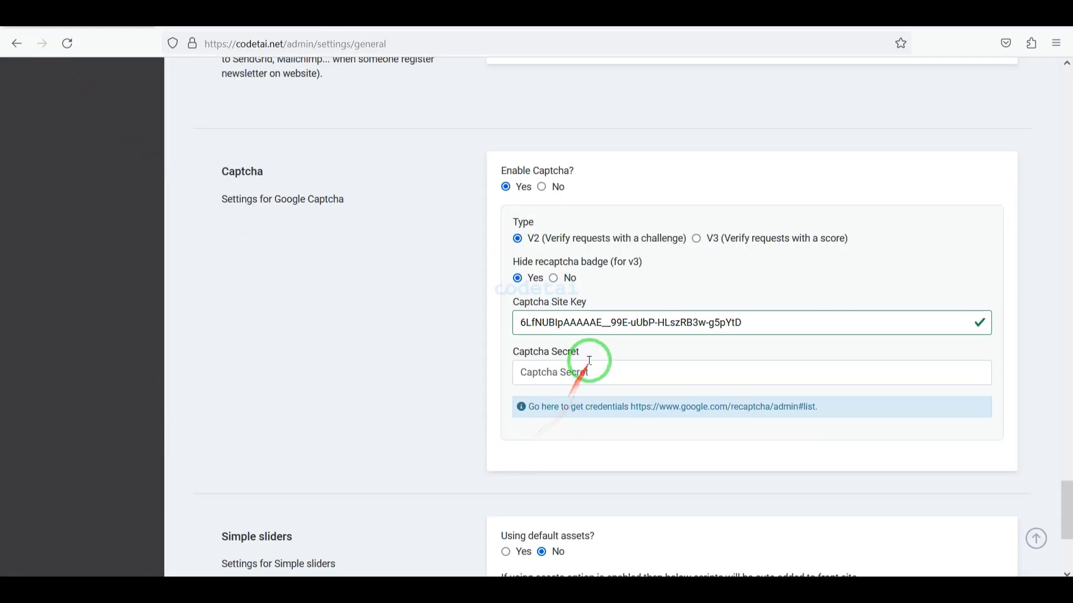
right_click(592, 371)
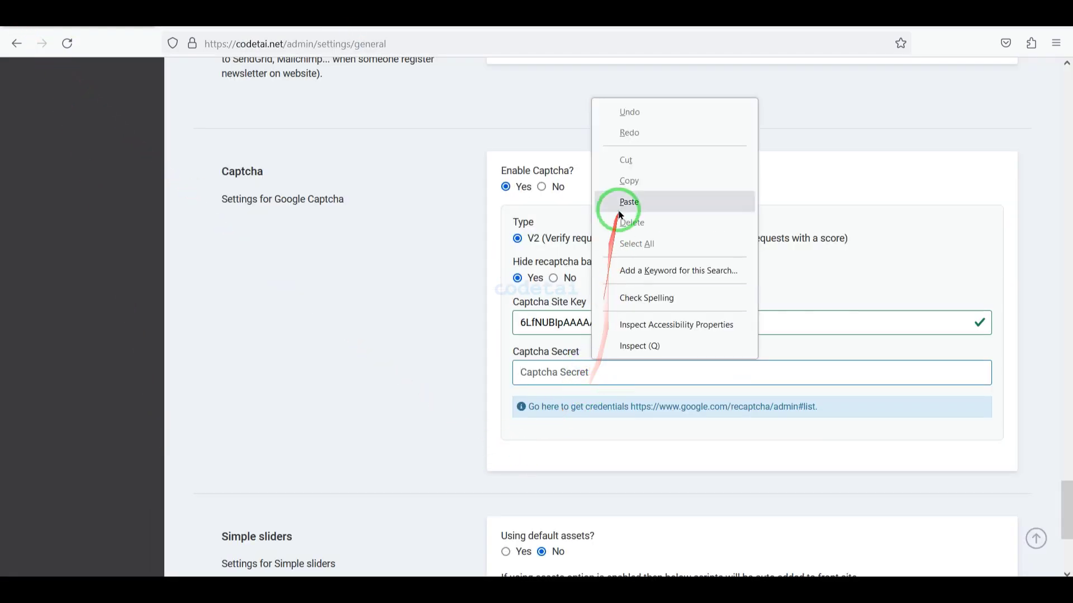
left_click(629, 202)
scroll(726, 514, "down", 4)
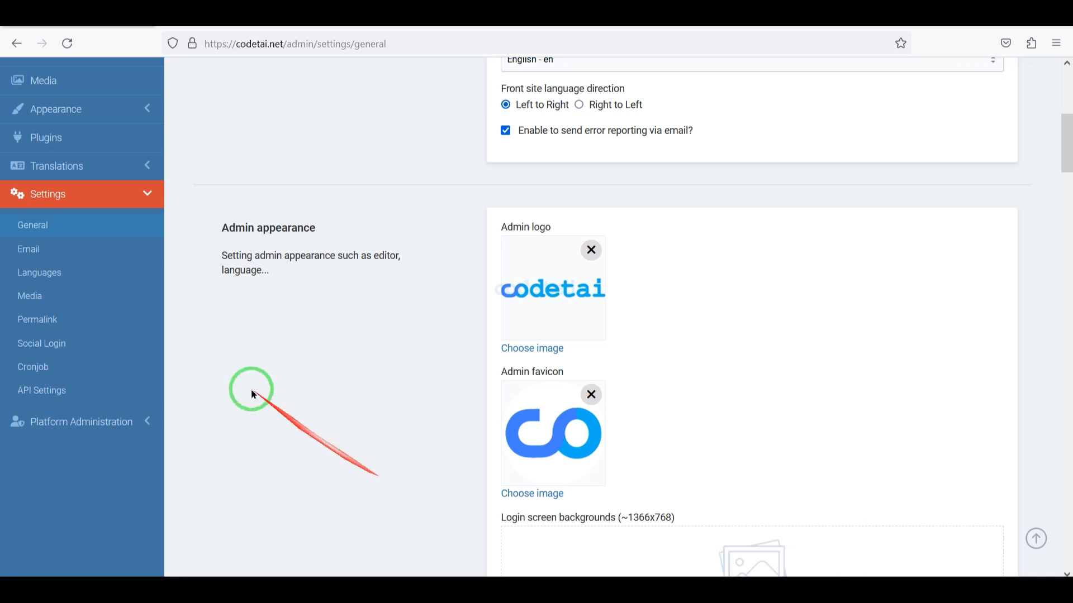
left_click(92, 259)
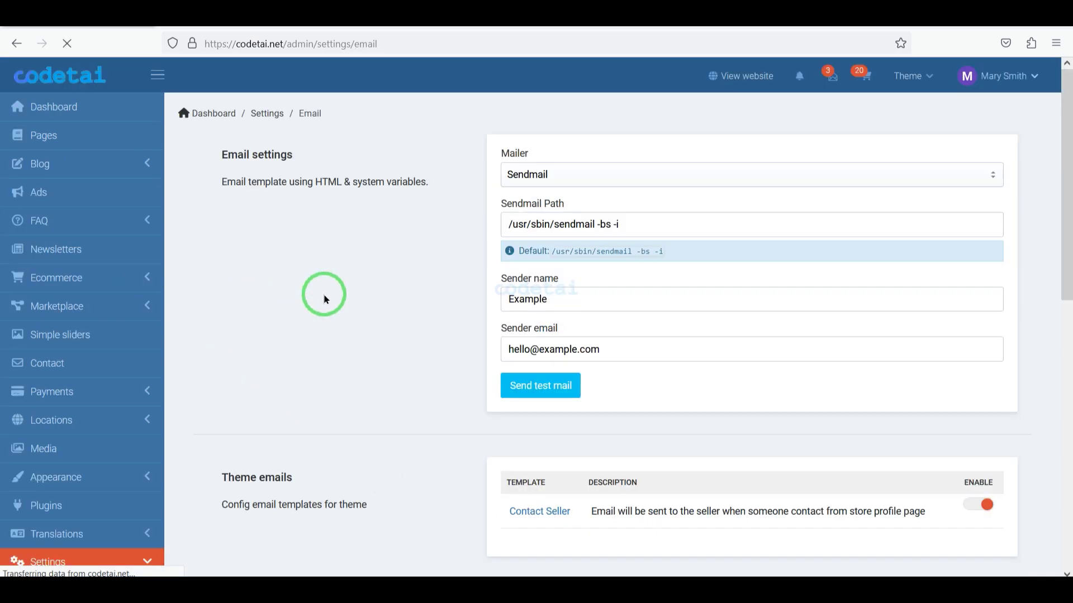
left_click(565, 173)
left_click(567, 199)
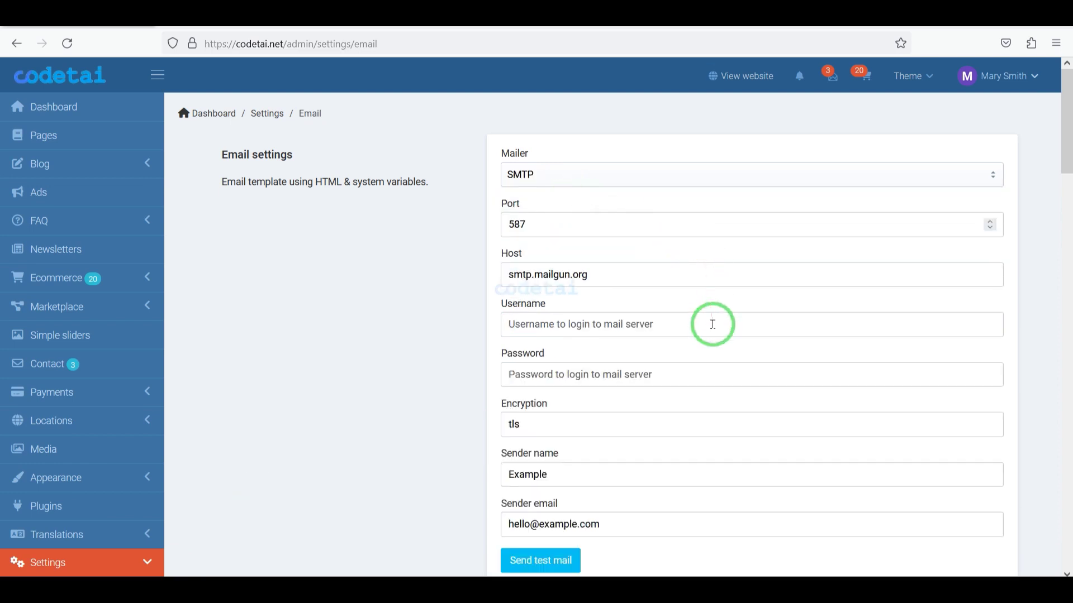
left_click_drag(480, 130, 1011, 544)
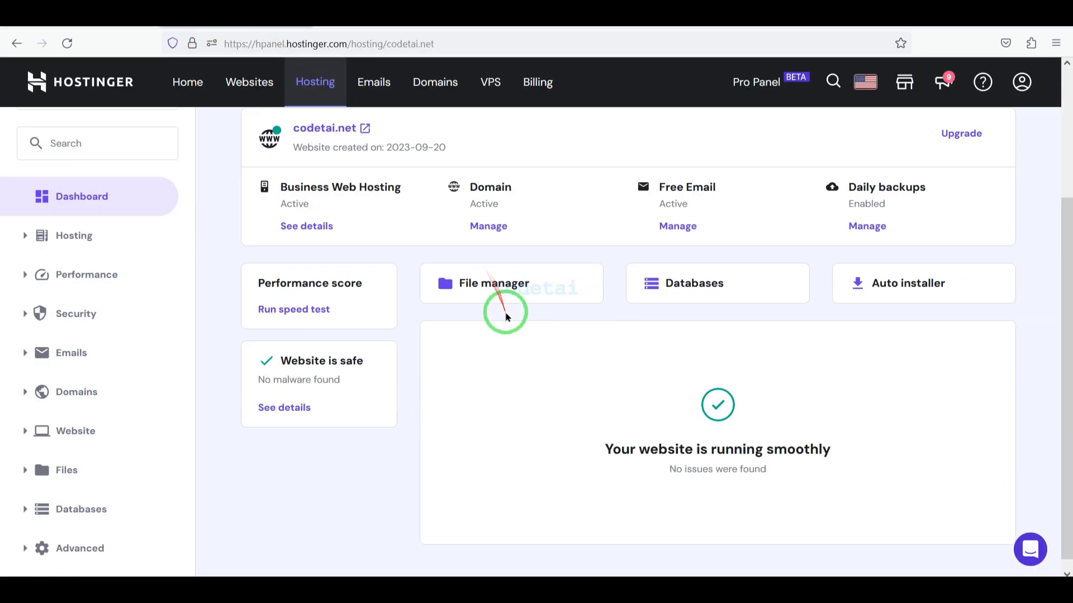
left_click(106, 342)
left_click(110, 387)
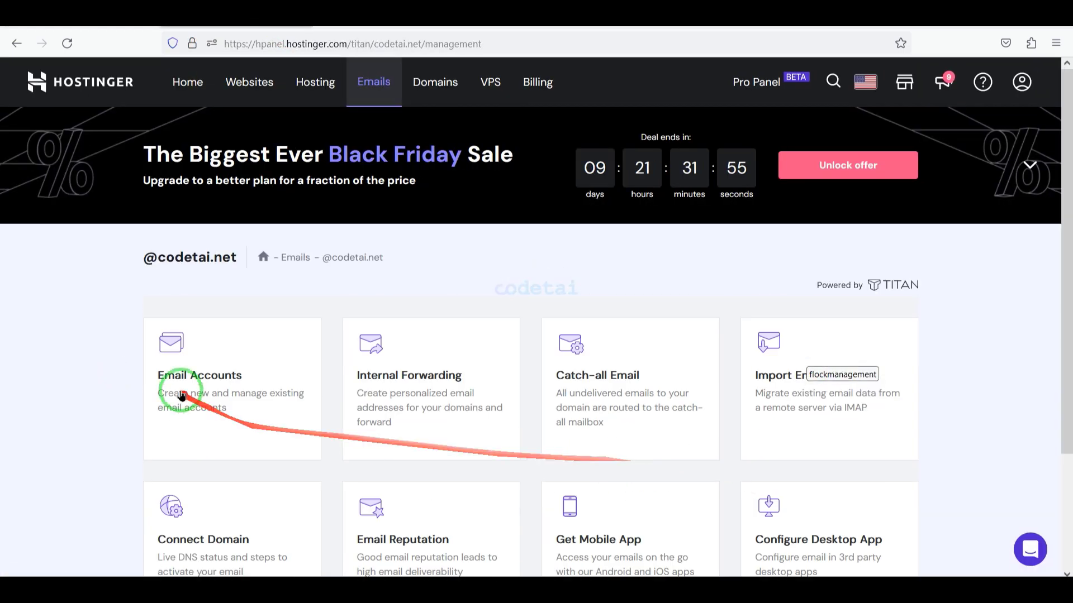
Create a new codetai.net mailbox with an auto-generated password and a recovery email
left_click(167, 390)
left_click(544, 442)
left_click(264, 321)
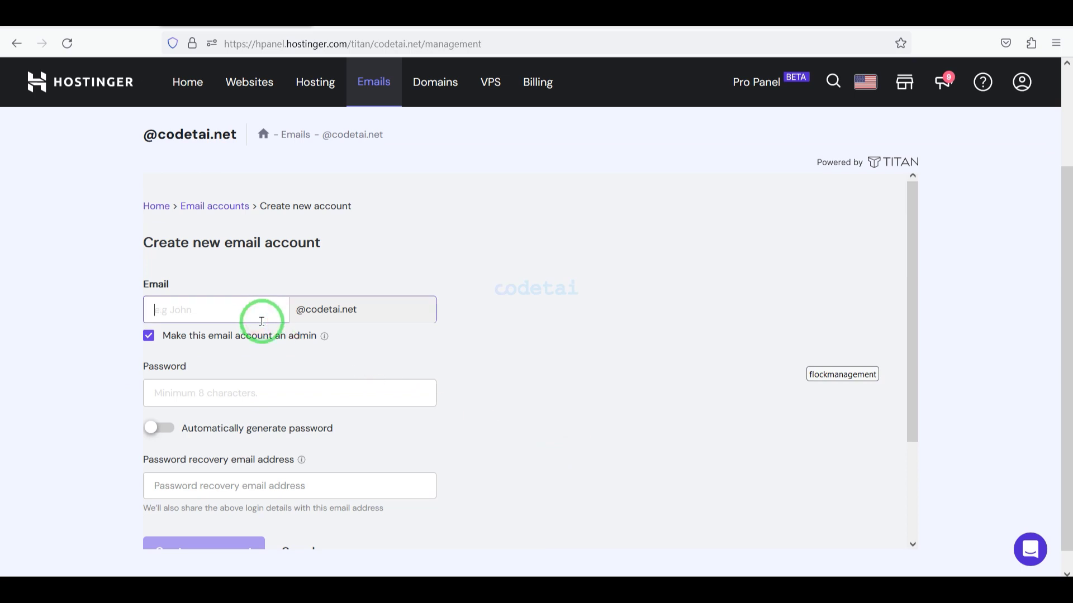
type("mail")
left_click(199, 428)
scroll(276, 419, "down", 2)
left_click(286, 364)
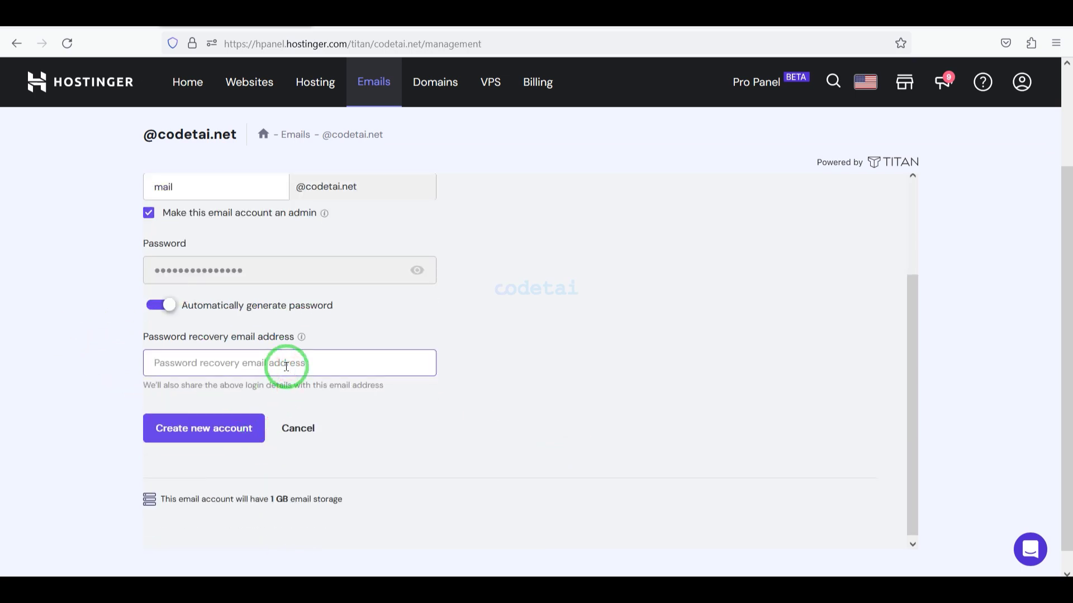
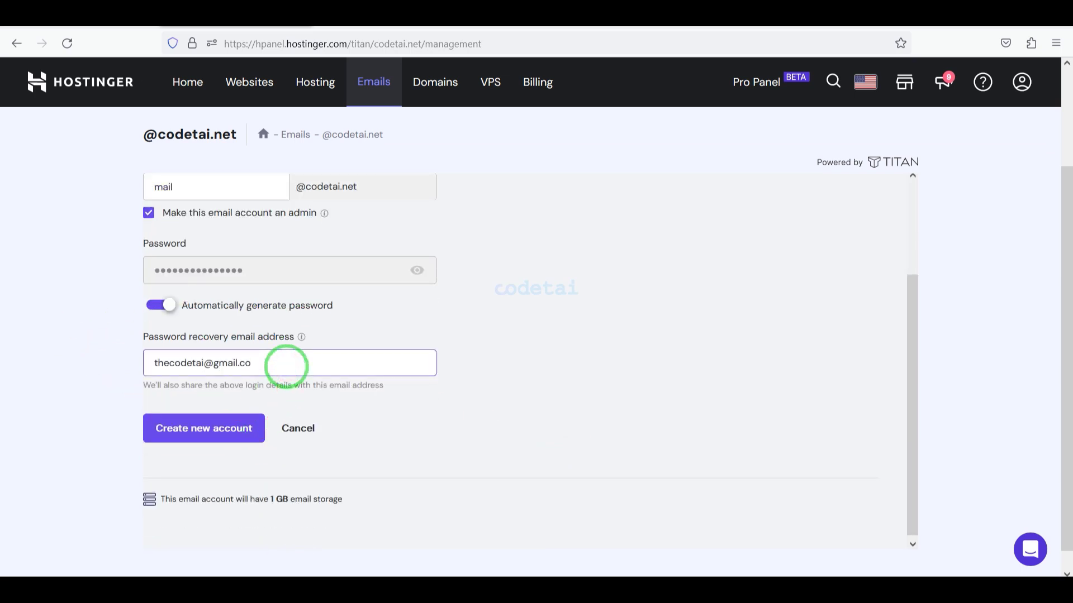
left_click(163, 430)
Copy the mailbox password and address into Farmart's SMTP password and username fields
left_click(299, 330)
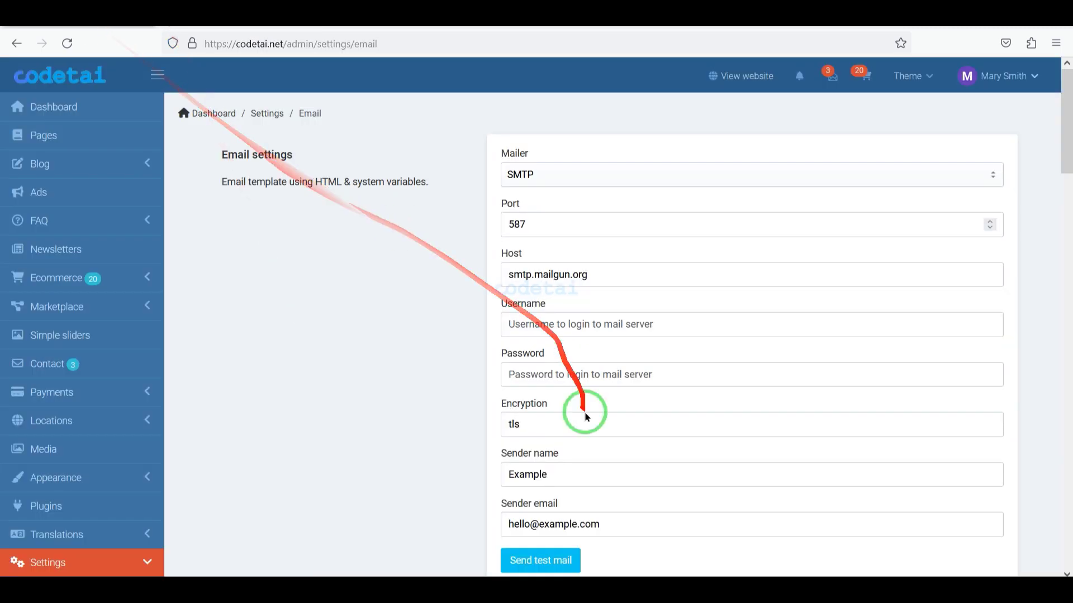
left_click(702, 374)
key("ctrl+v")
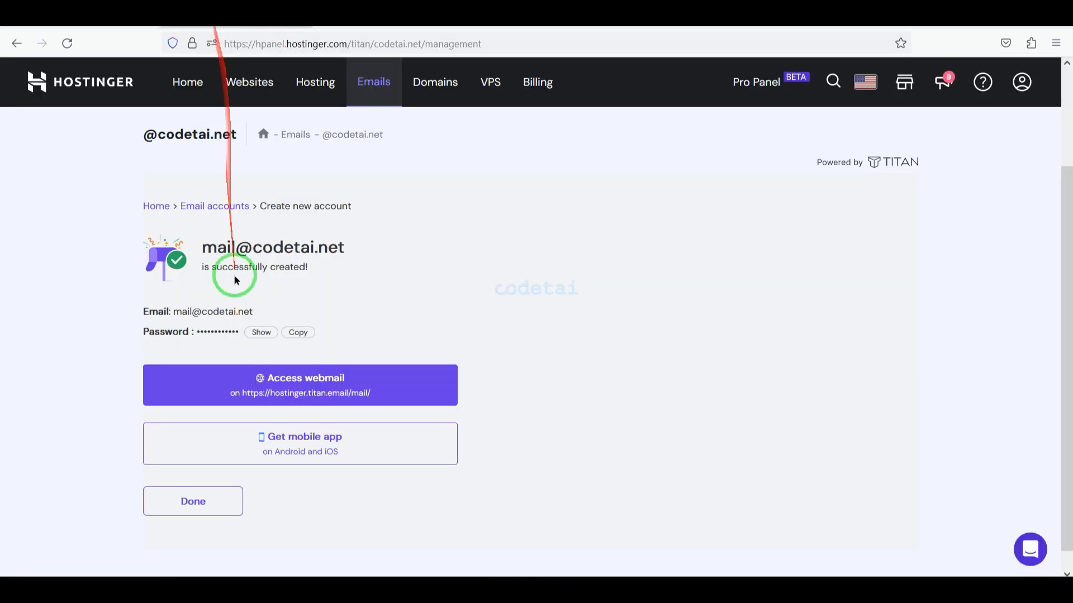
left_click_drag(255, 312, 178, 323)
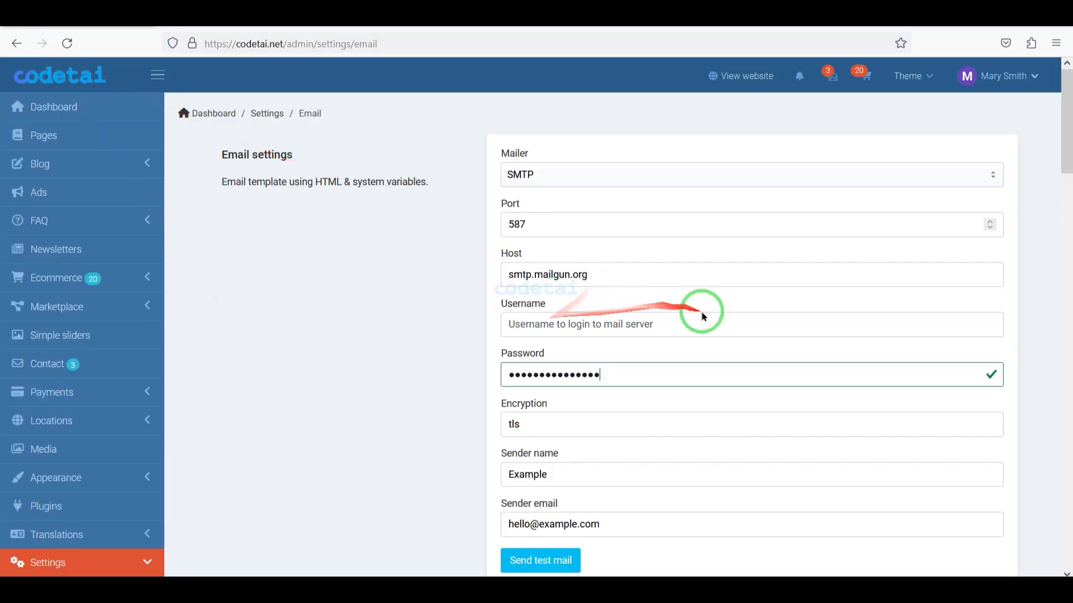
right_click(702, 327)
left_click(735, 451)
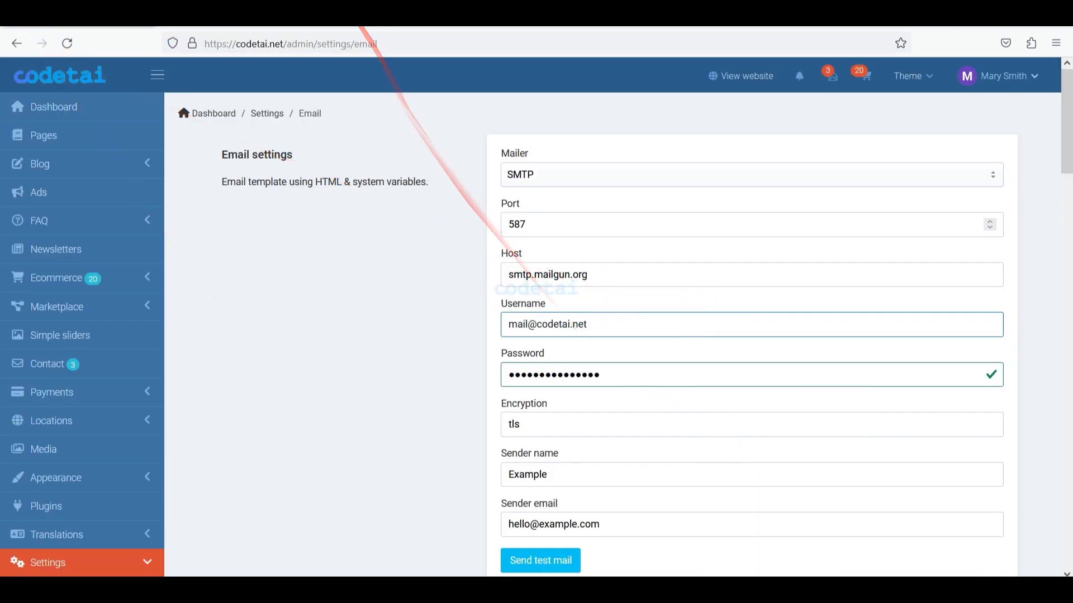
Copy outgoing server smtp.titan.email and start replacing the smtp.mailgun.org host with it
left_click(42, 43)
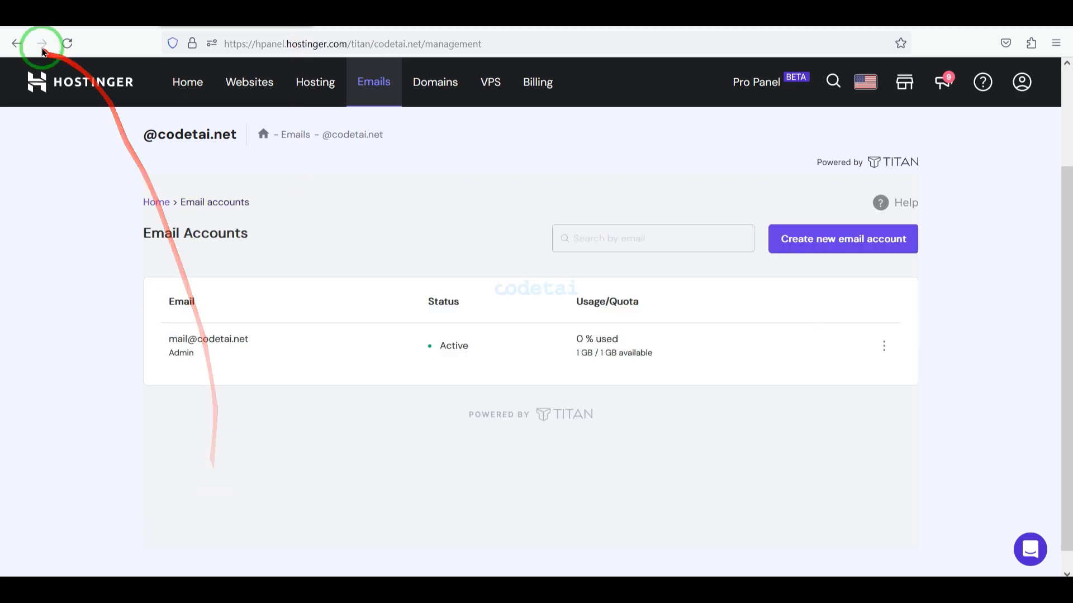
left_click(807, 271)
scroll(803, 283, "down", 6)
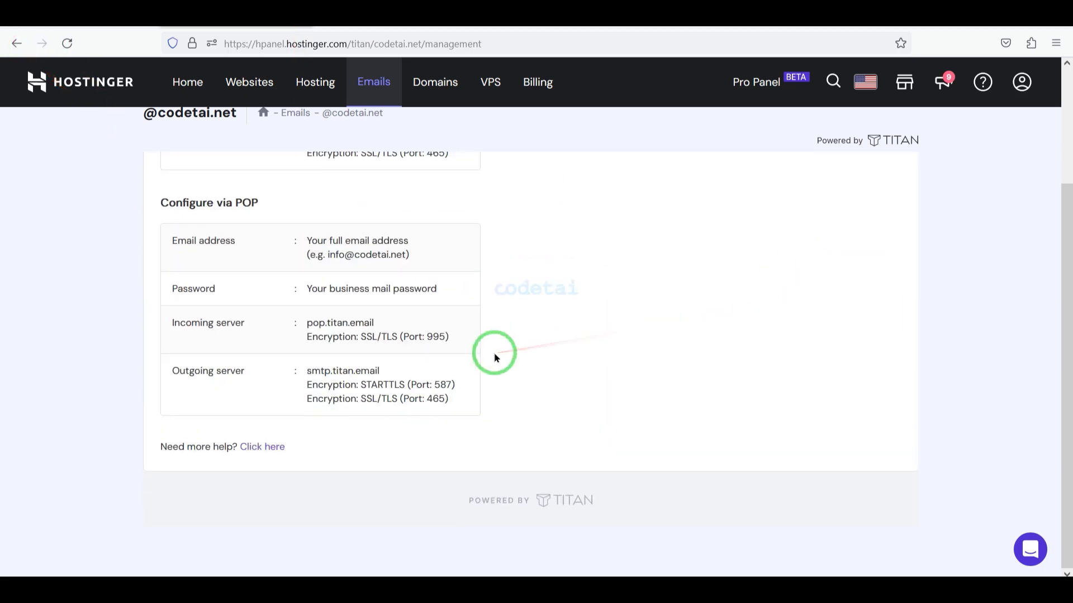
scroll(494, 357, "up", 2)
left_click_drag(382, 248, 307, 249)
right_click(321, 256)
left_click(358, 410)
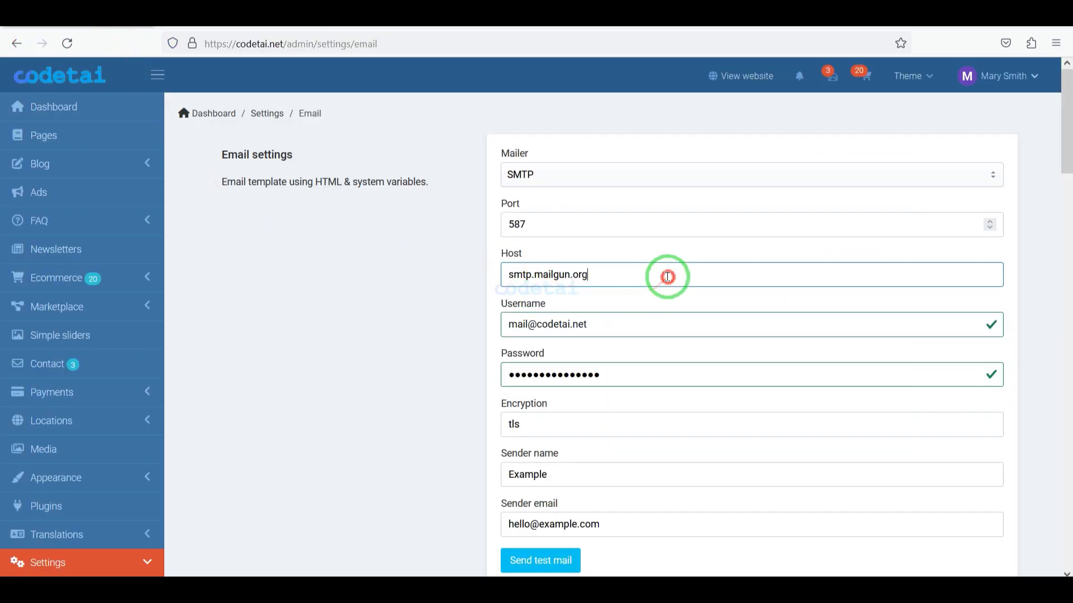
triple_click(665, 273)
right_click(665, 273)
Change the SMTP host to smtp.titan.email and update the sender email address
left_click(565, 438)
scroll(420, 379, "down", 1)
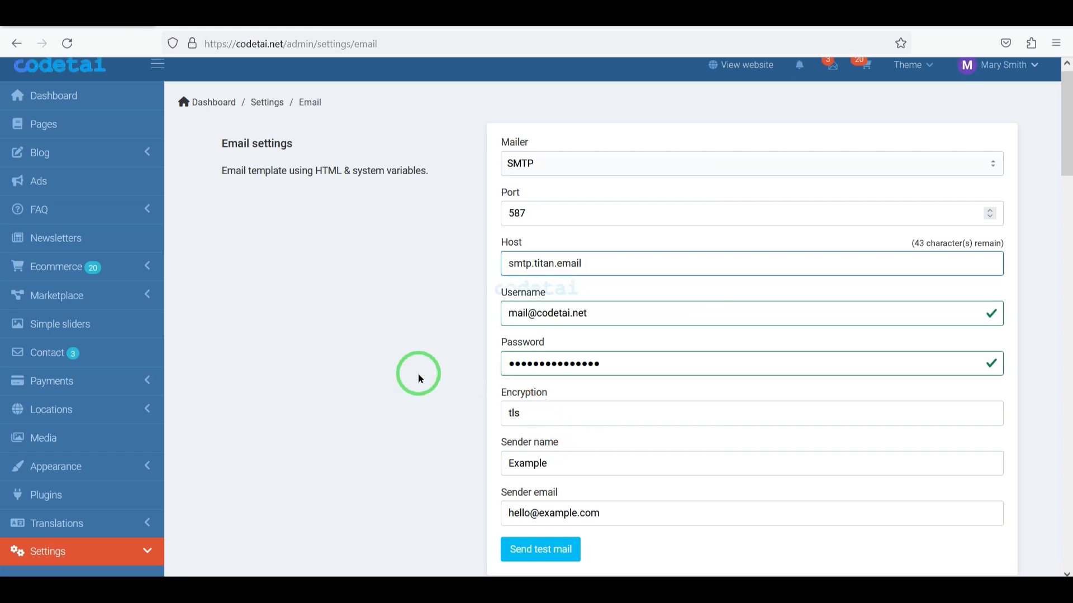
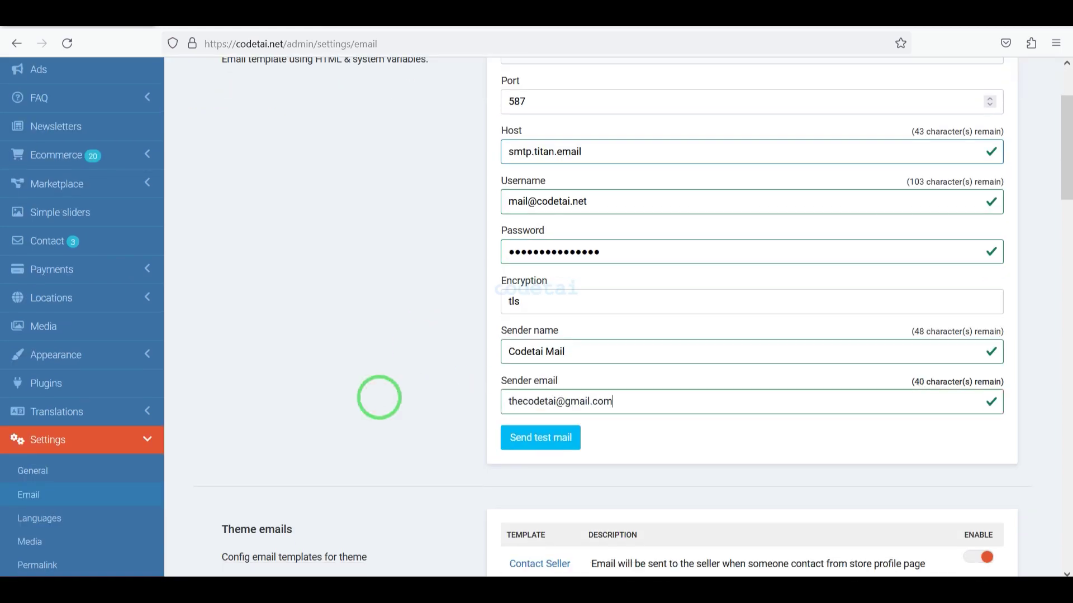
Send a test email to the recipient address
left_click(542, 438)
left_click(480, 216)
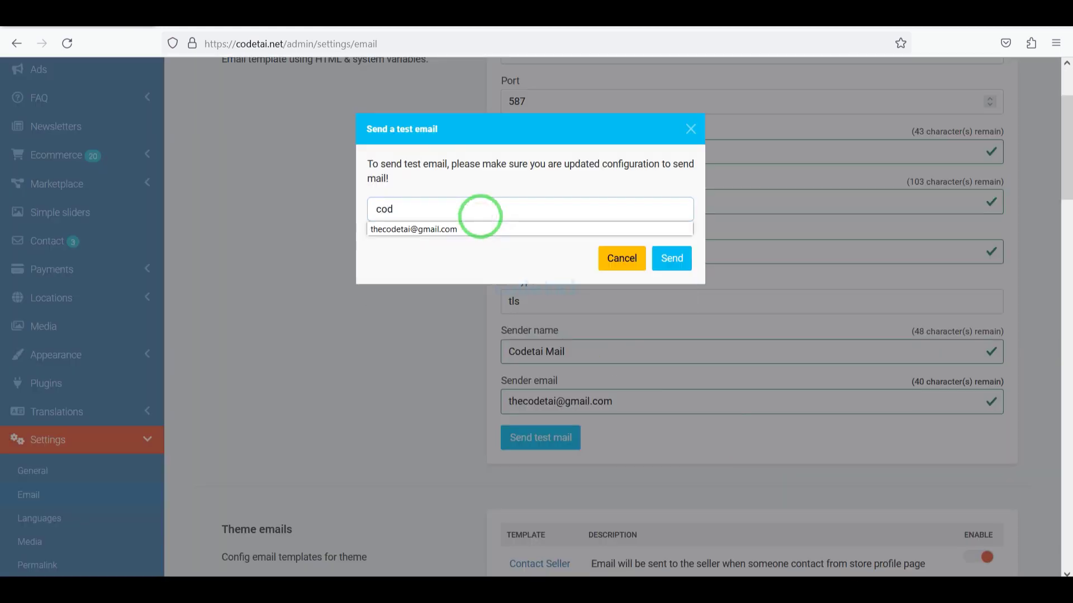
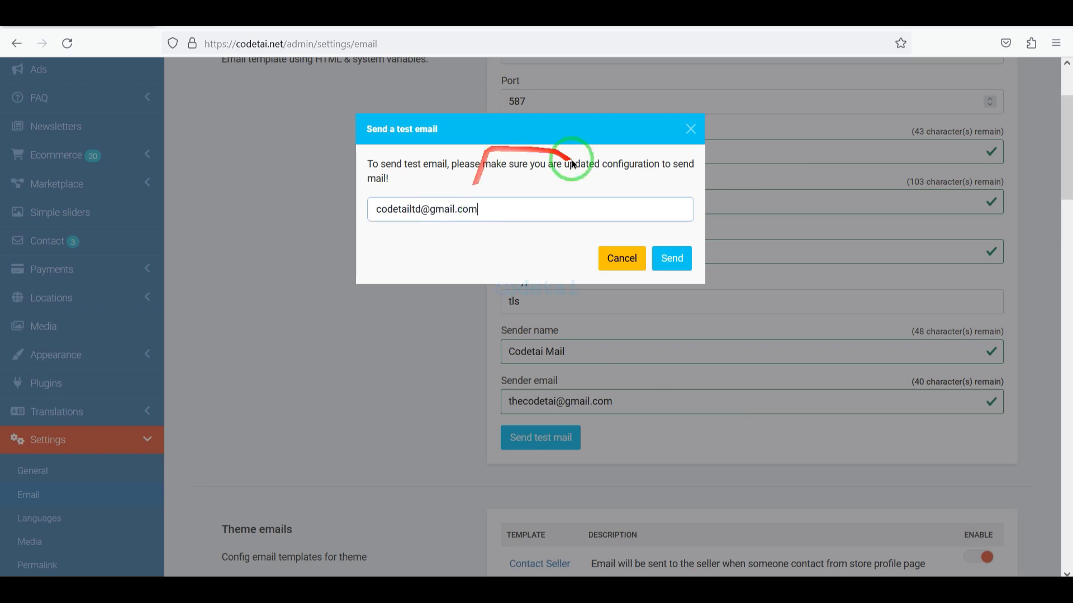
left_click(671, 258)
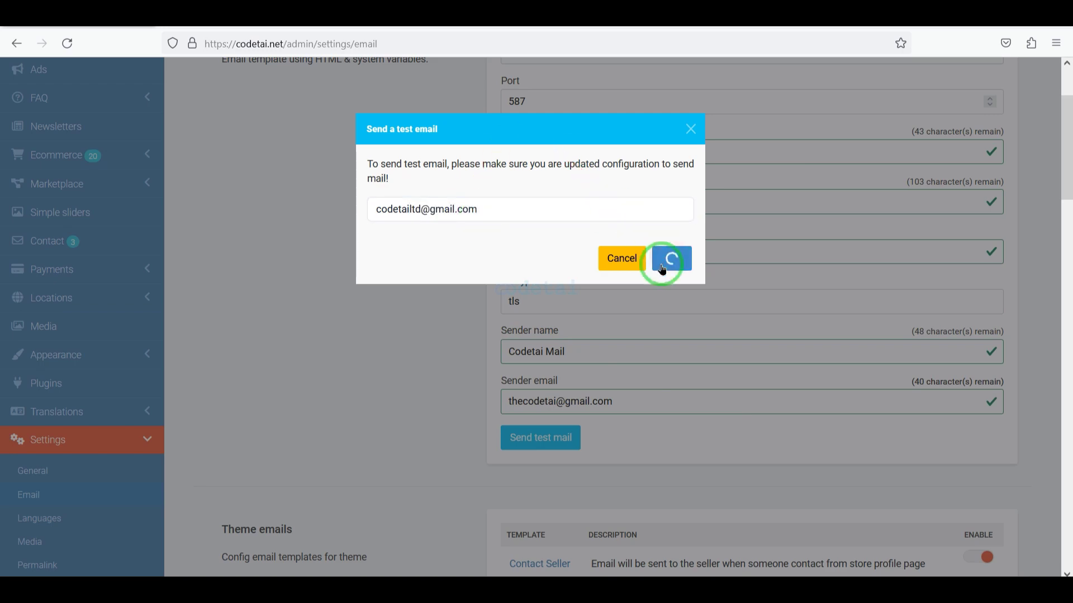
Disable the Withdrawal approved email notification
scroll(982, 184, "down", 5)
scroll(827, 396, "down", 8)
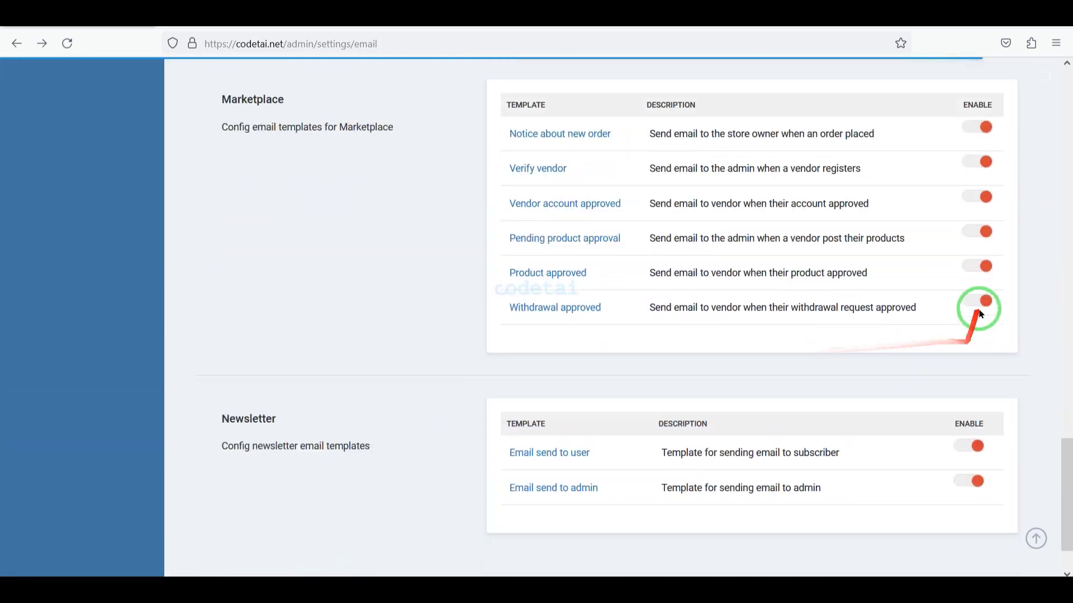
left_click(978, 305)
scroll(814, 430, "down", 2)
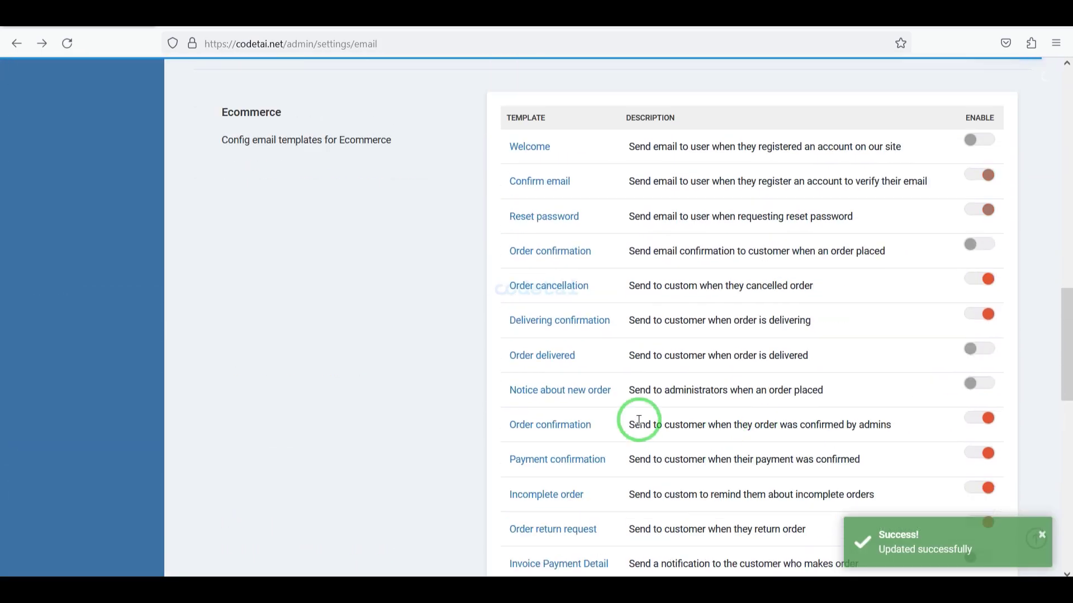
scroll(638, 420, "up", 3)
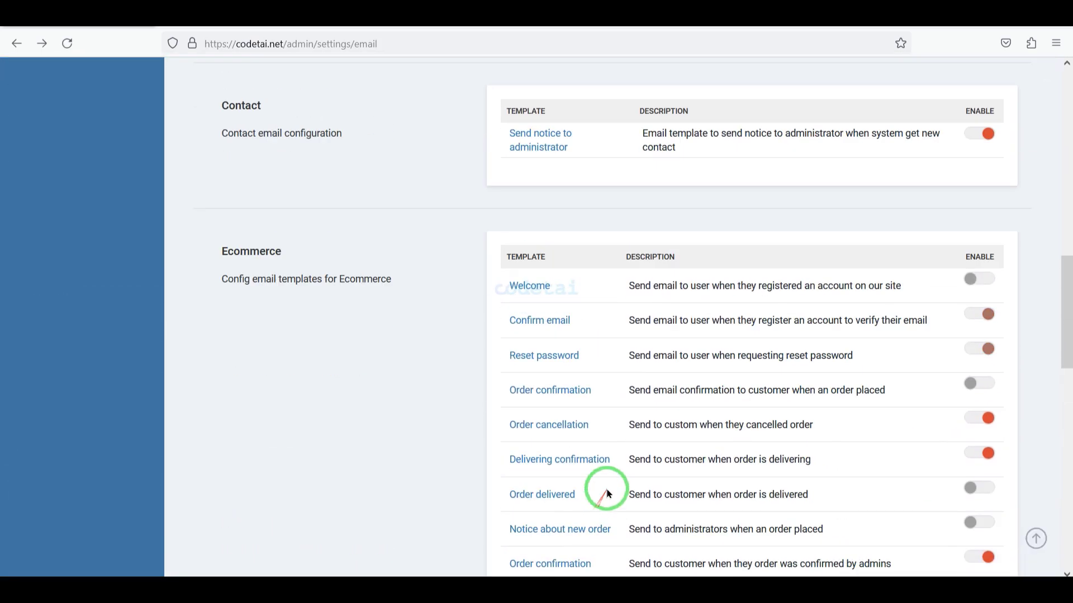
Review the Welcome email template and its functions, then go to Languages settings
left_click(531, 290)
left_click(643, 226)
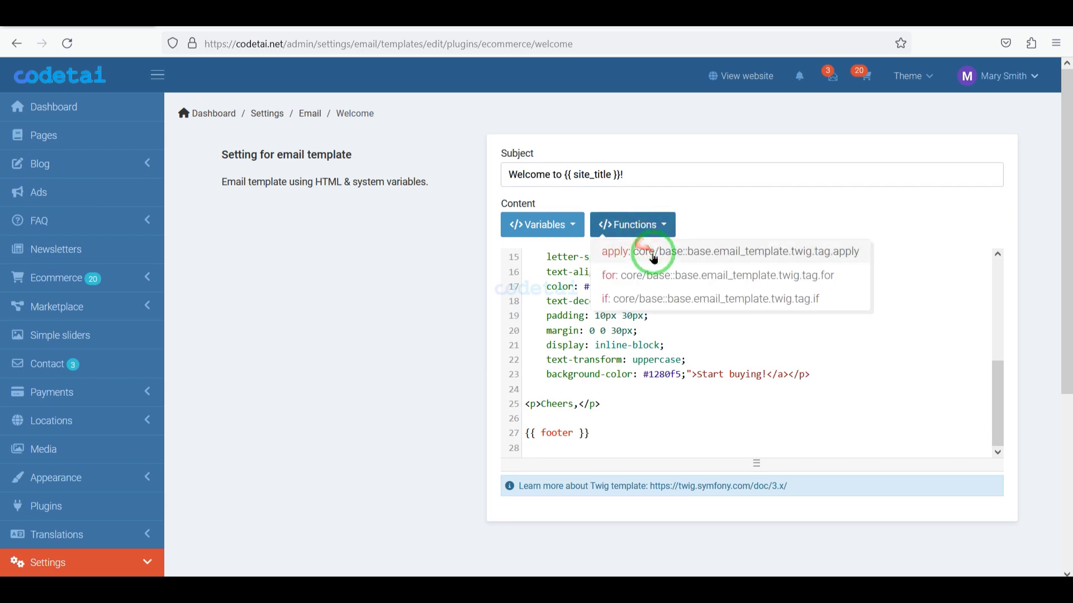
scroll(658, 355, "up", 5)
left_click(17, 43)
scroll(558, 276, "up", 5)
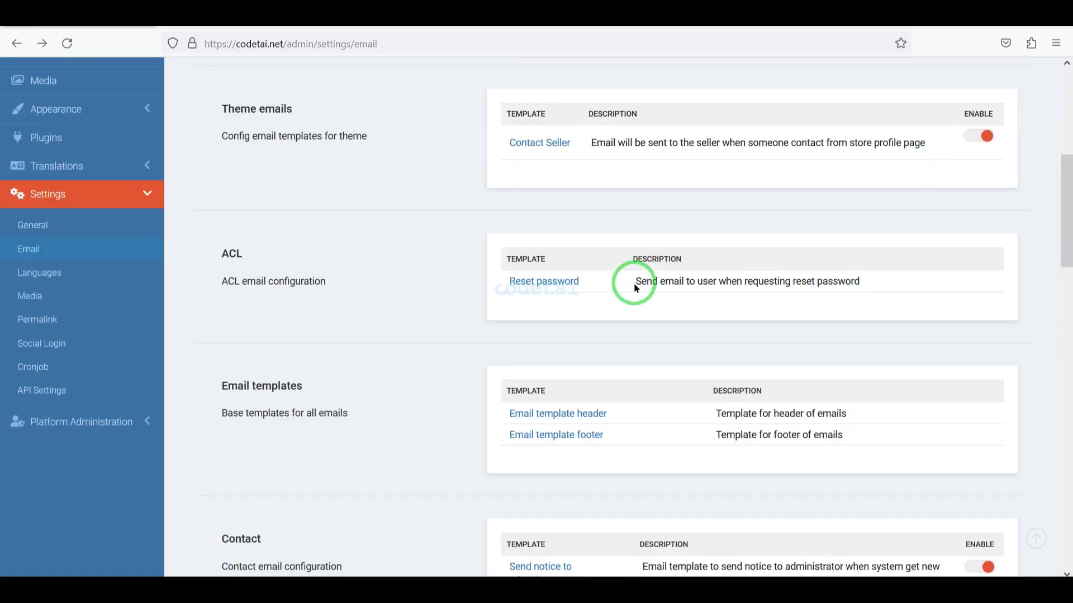
left_click(112, 275)
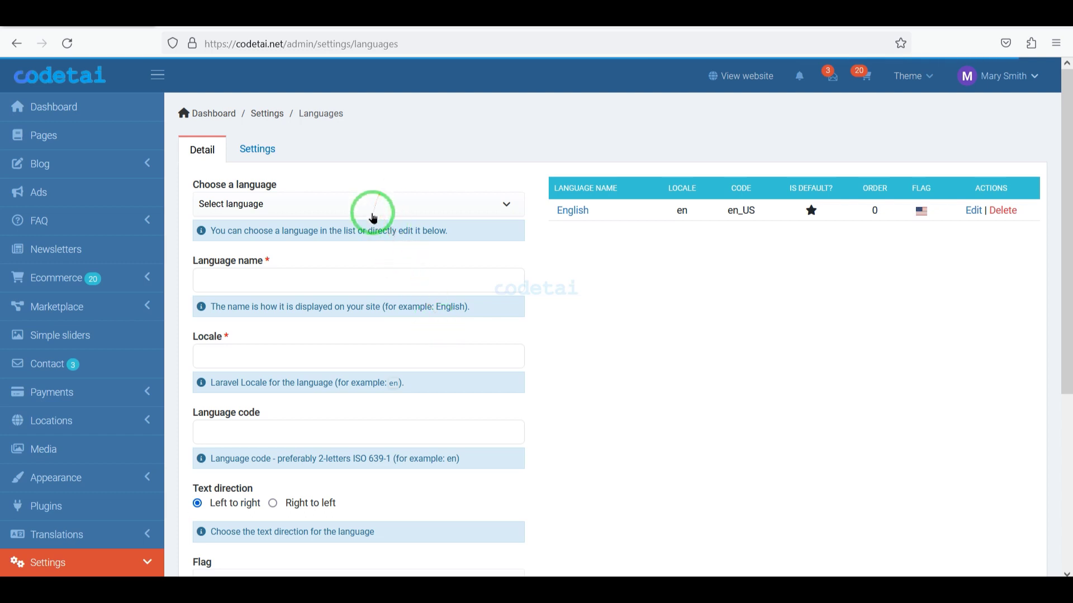
Search 'hi', pick हिन्दी (hi_IN) and add it as a new language
left_click(372, 210)
type("be")
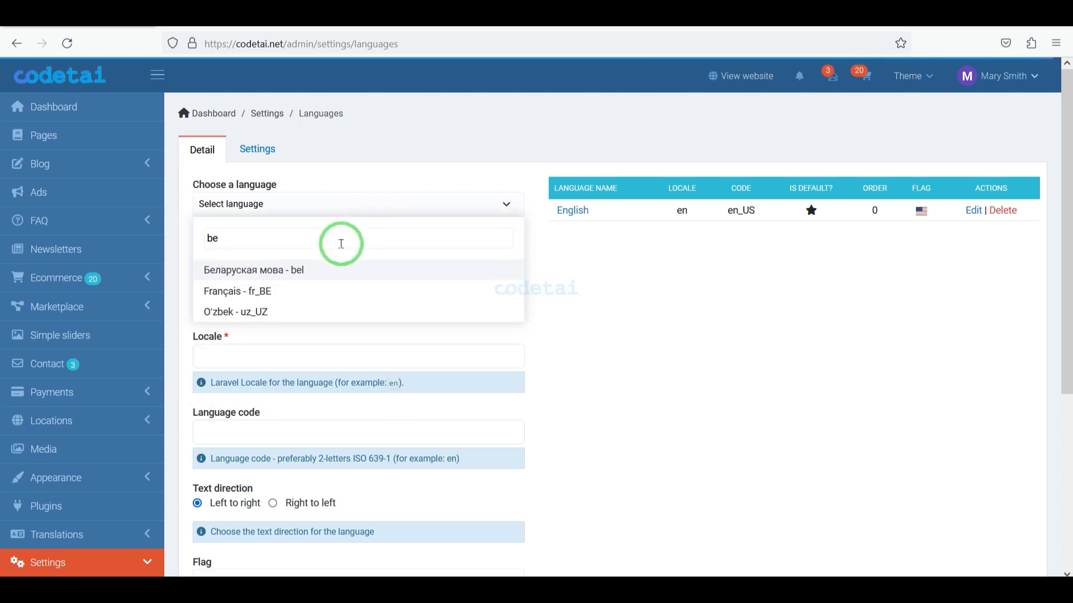
key("BackSpace")
key("BackSpace")
type("hi")
left_click(282, 270)
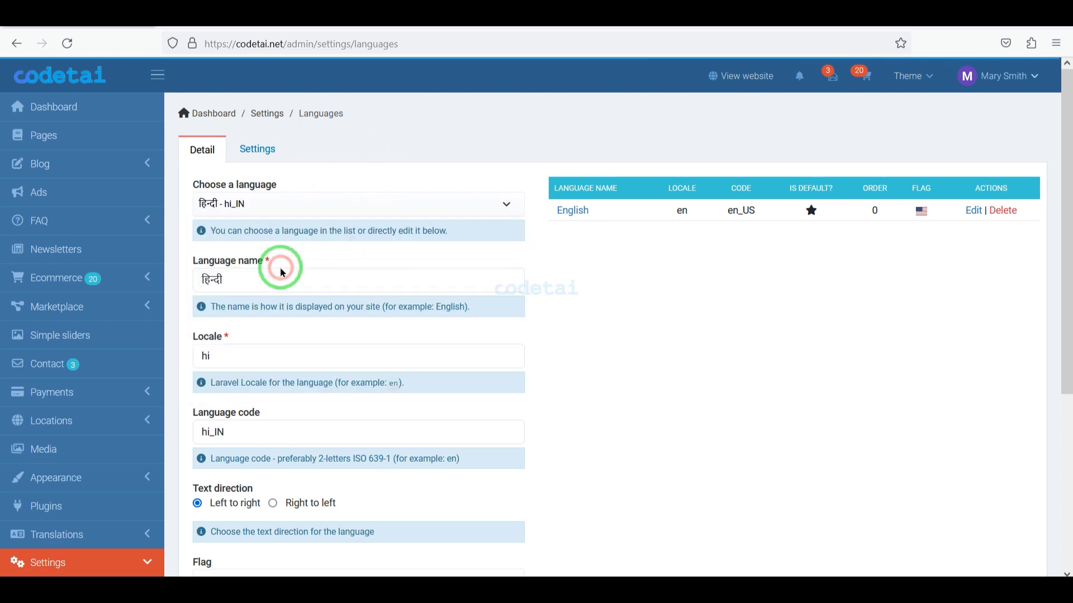
scroll(282, 272, "down", 5)
left_click(249, 459)
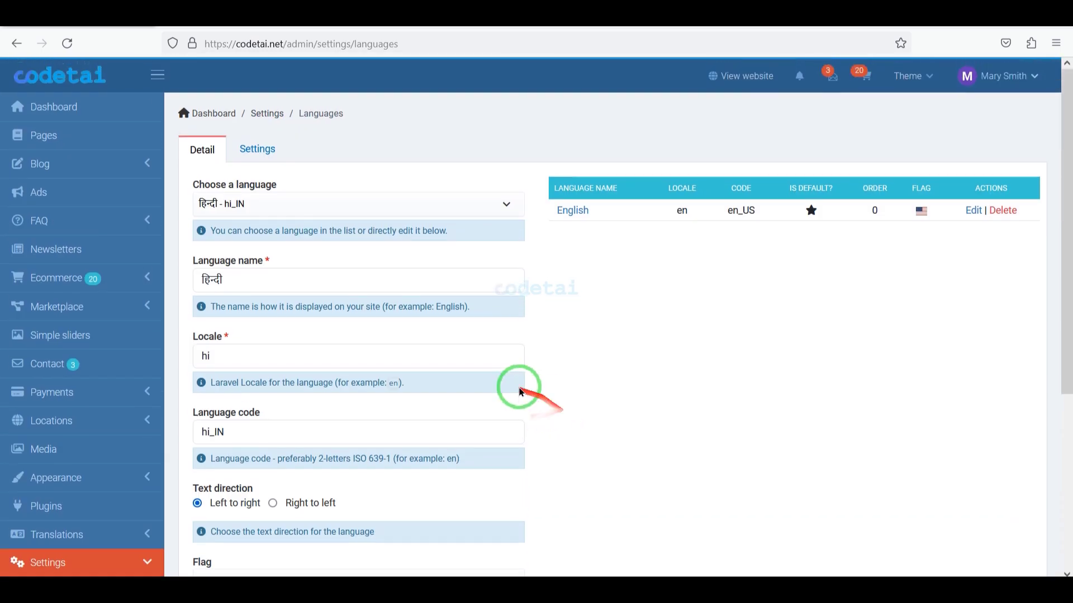
scroll(397, 353, "down", 5)
Try the Amazon S3 and Wasabi media drivers, then keep storage on Local disk
left_click(83, 429)
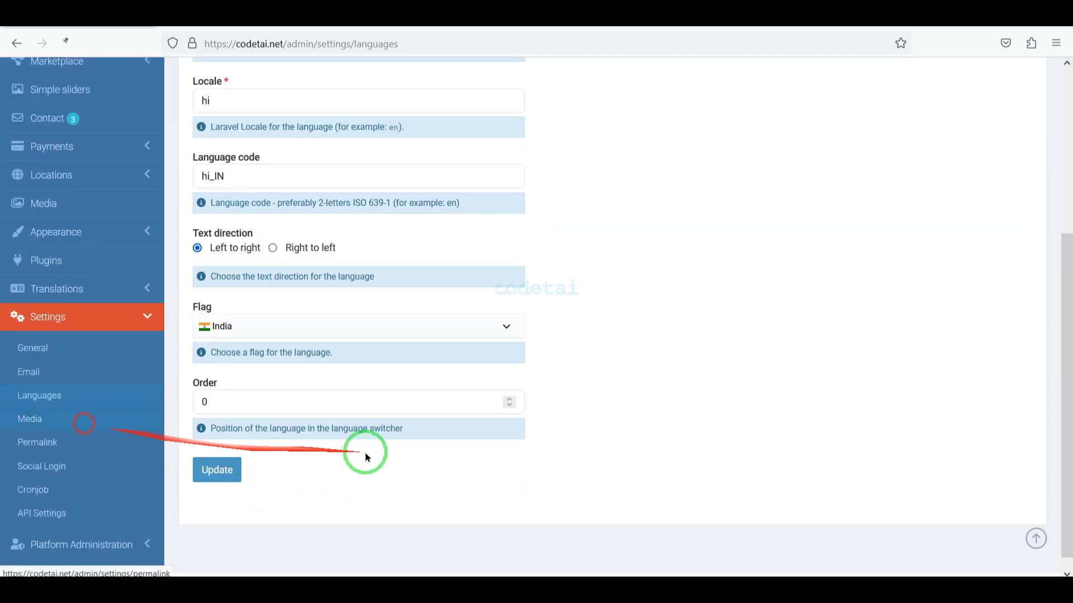
left_click(656, 177)
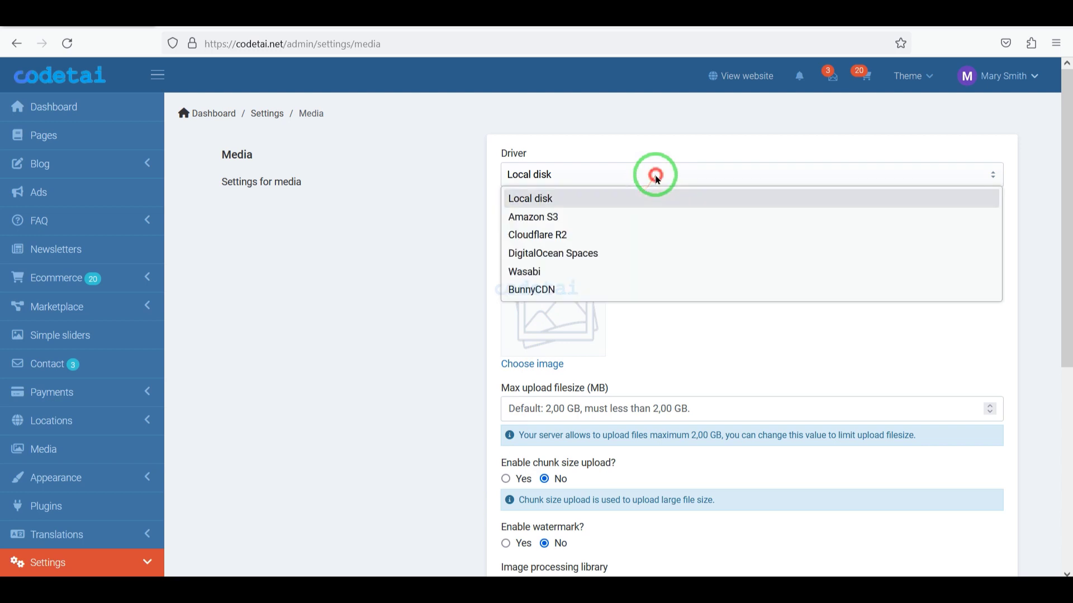
left_click(648, 218)
left_click(663, 173)
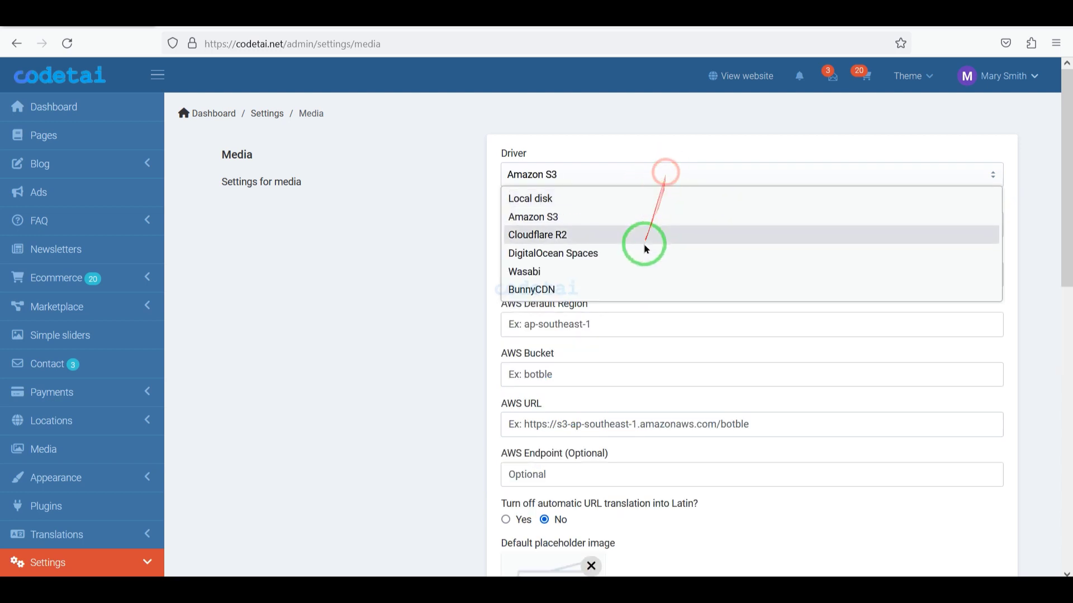
left_click(641, 278)
left_click(645, 175)
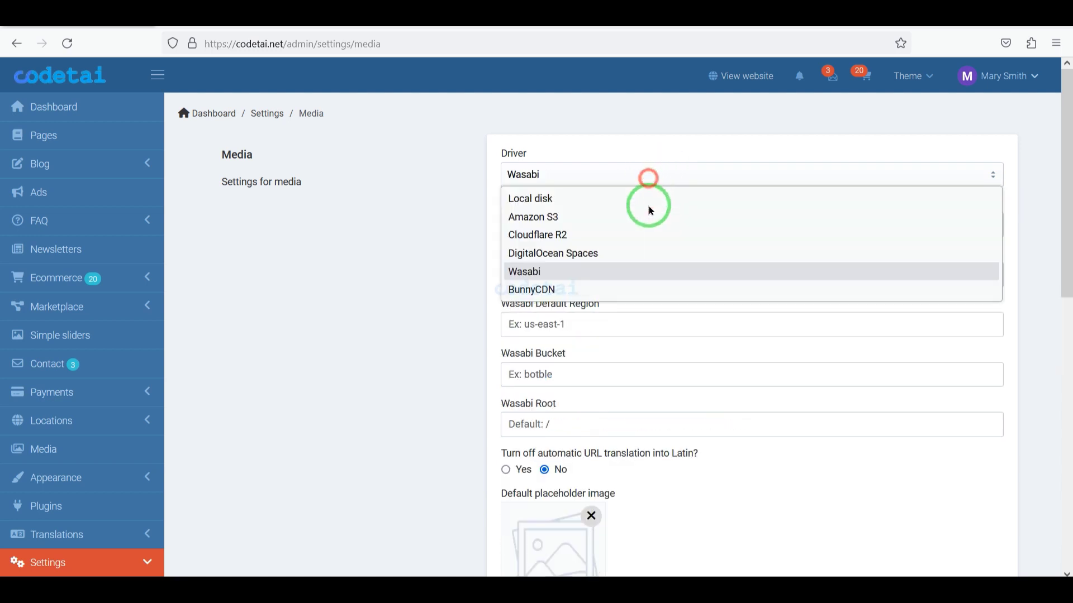
left_click(619, 281)
left_click(575, 173)
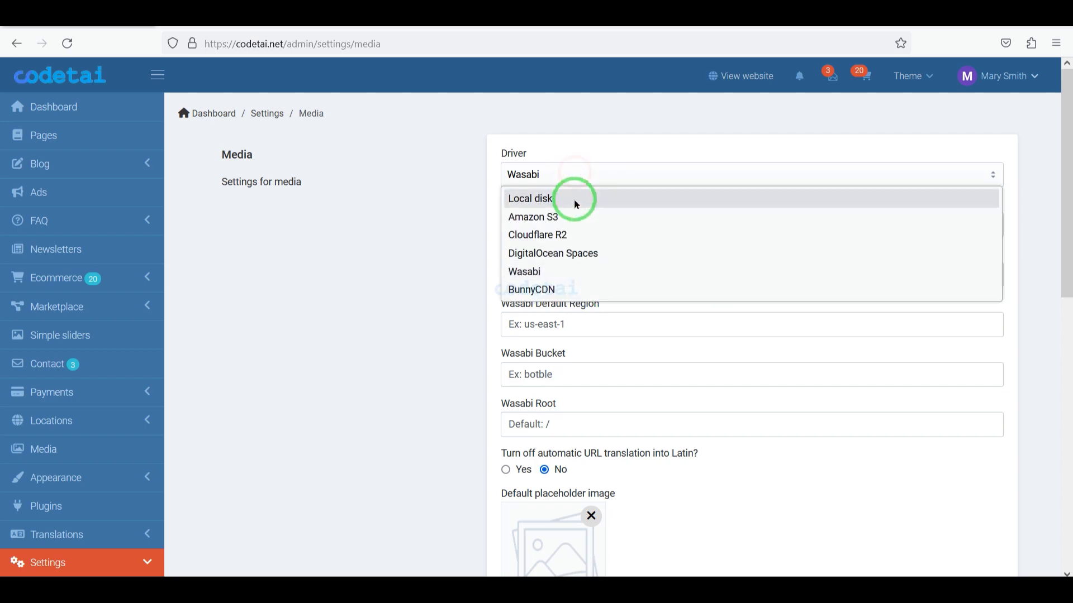
left_click(574, 199)
scroll(800, 296, "down", 2)
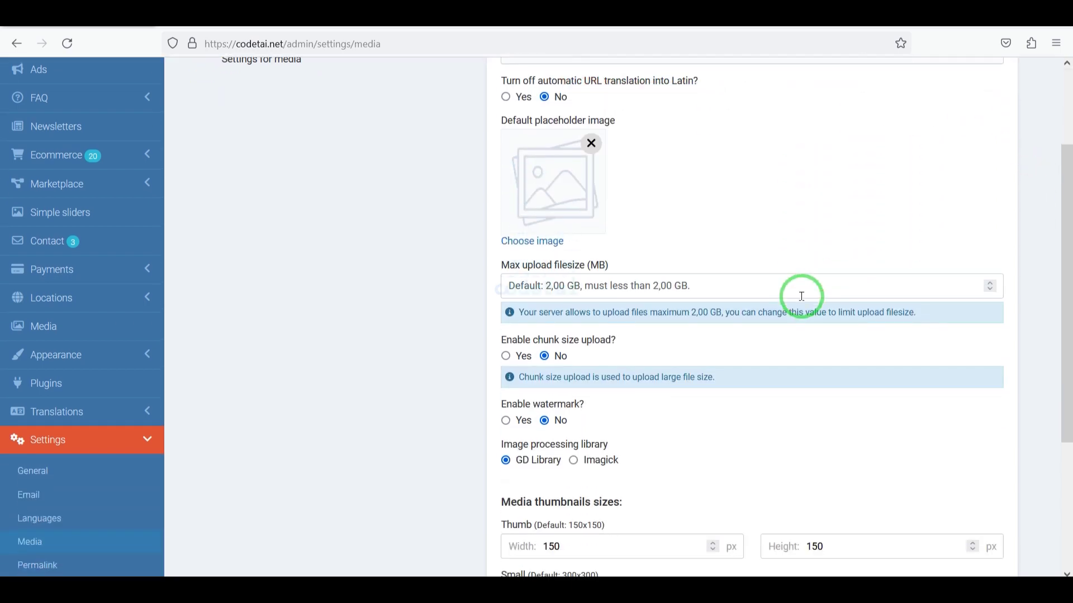
Make the favicon the default placeholder image, then begin editing the Blog Posts permalink prefix
left_click(529, 250)
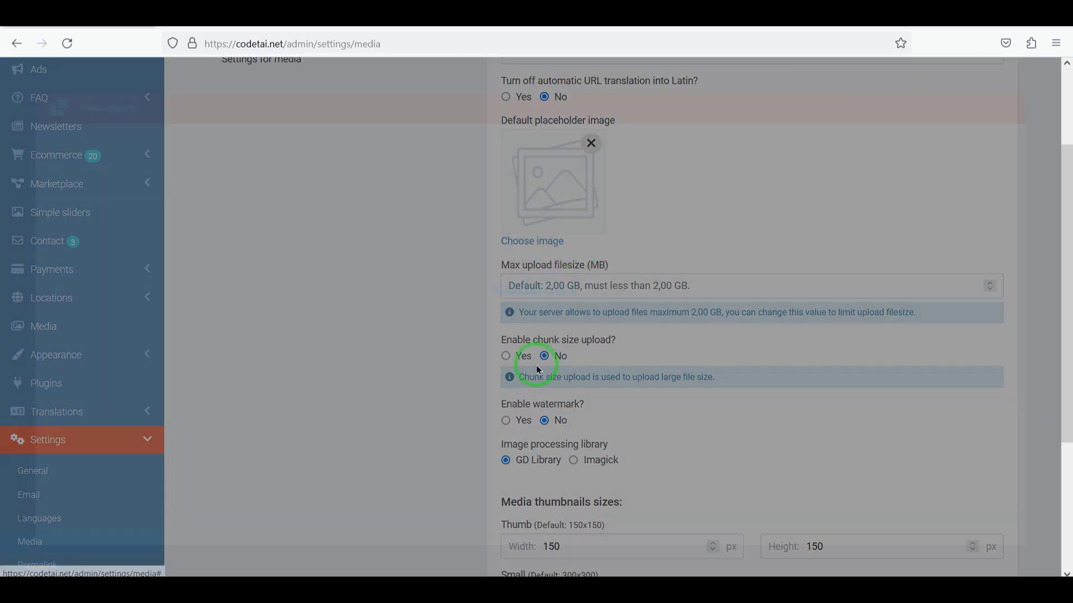
left_click(187, 391)
left_click(977, 527)
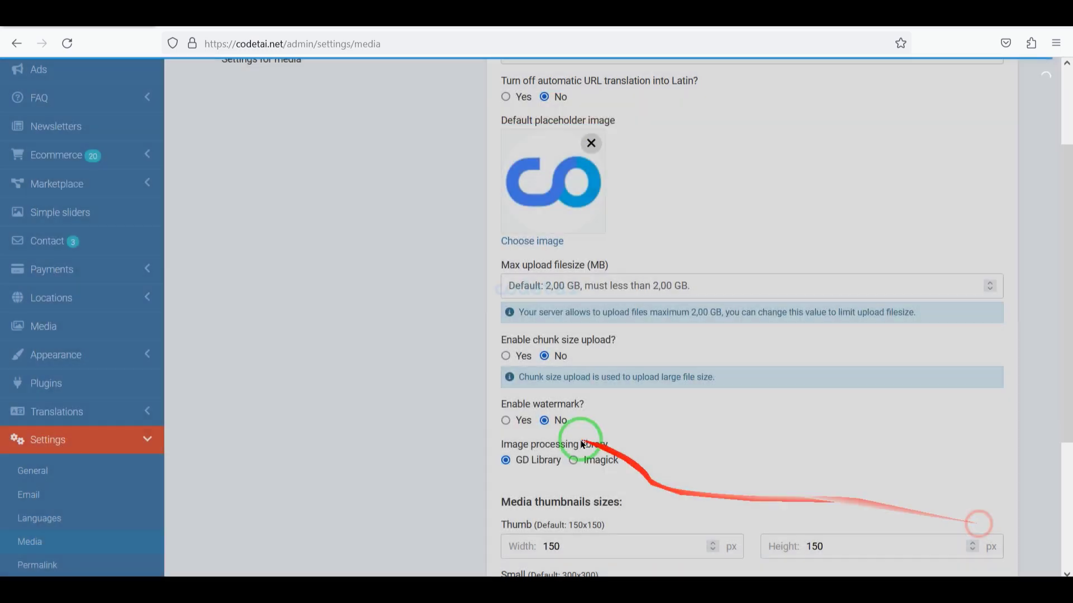
scroll(612, 394, "down", 3)
mouse_move(490, 132)
left_mouse_down()
mouse_move(890, 203)
mouse_move(1025, 407)
mouse_move(1012, 526)
left_mouse_up()
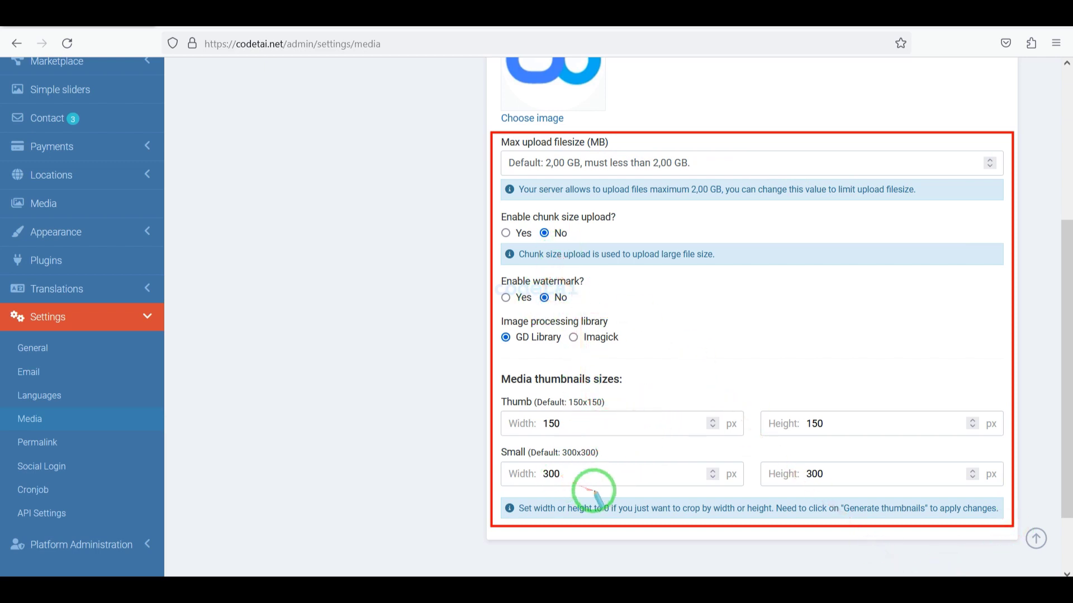
left_click(72, 444)
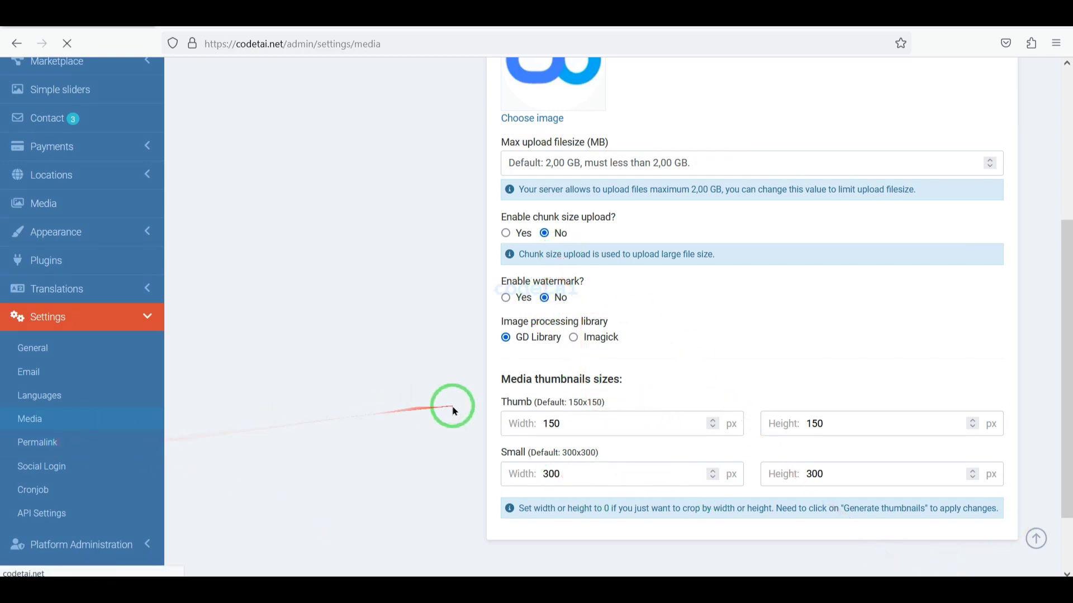
left_click(518, 253)
Review the permalink prefixes, selecting the product-categories prefix text
scroll(558, 329, "down", 5)
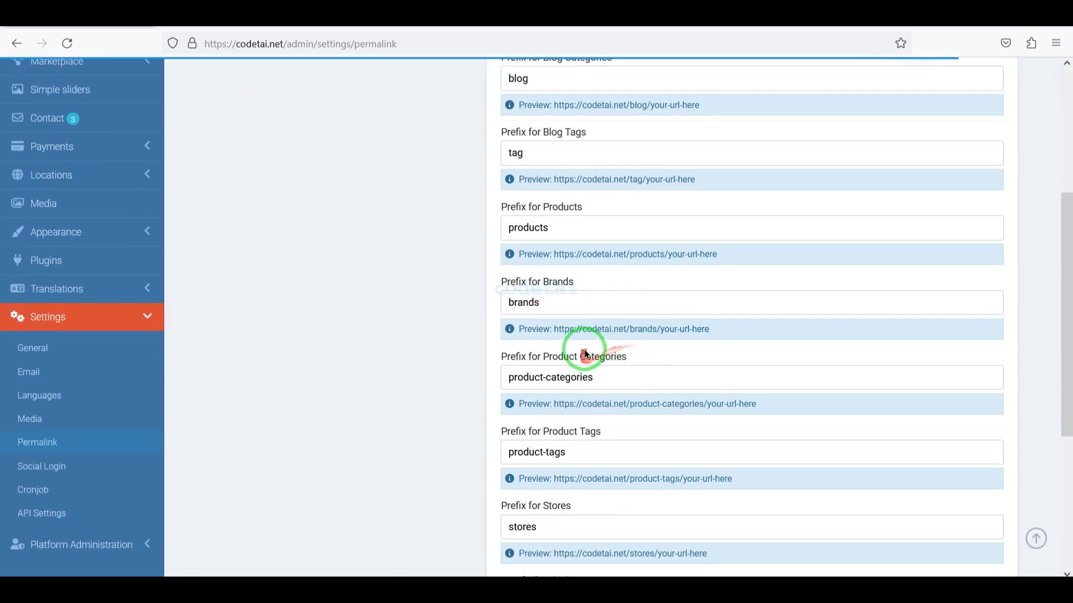
left_click(443, 383)
scroll(503, 414, "down", 5)
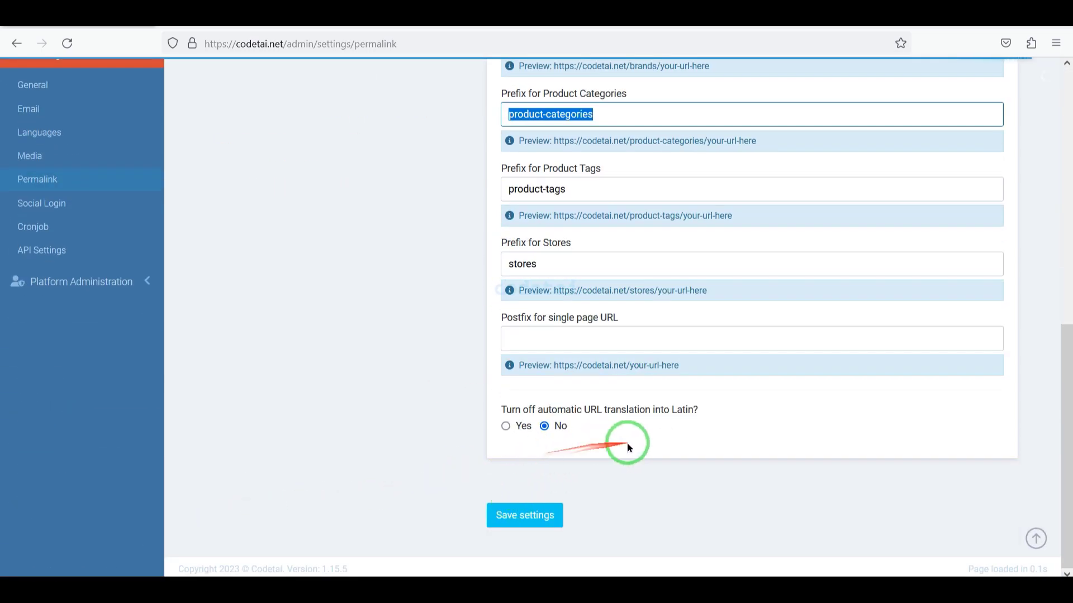
scroll(670, 441, "up", 2)
Enable social login and turn on Linkedin login, leaving Facebook login off
left_click(88, 331)
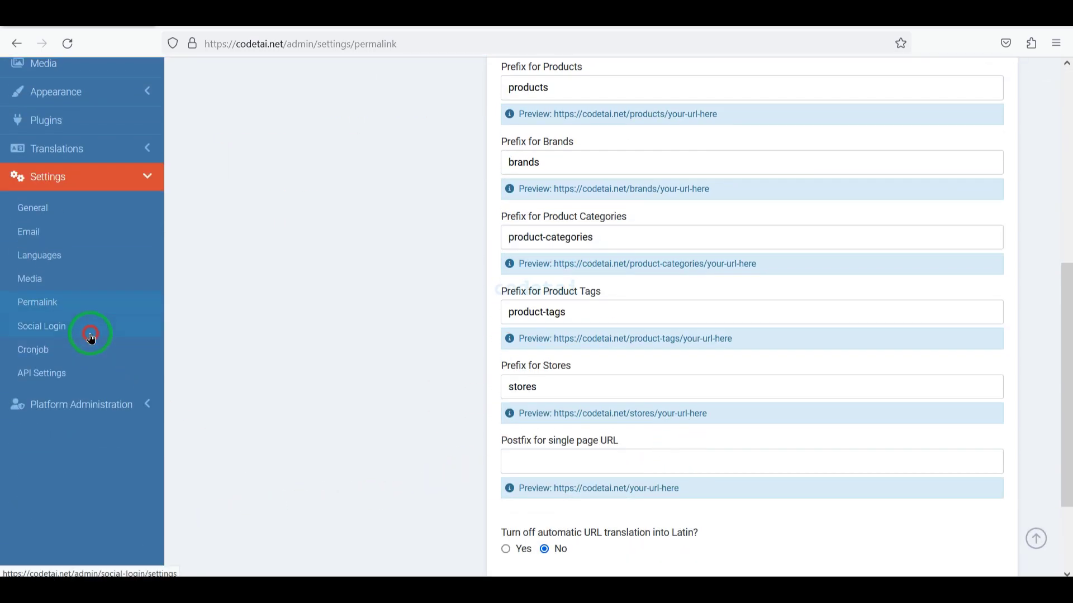
left_click(504, 156)
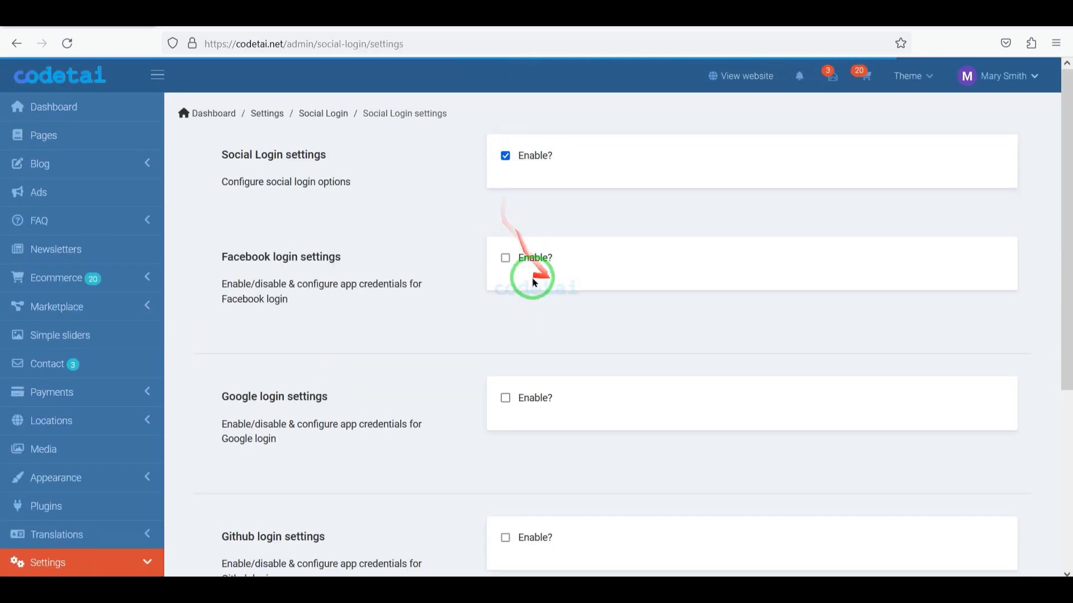
scroll(501, 206, "down", 2)
left_click(505, 137)
left_click(505, 138)
scroll(359, 412, "down", 3)
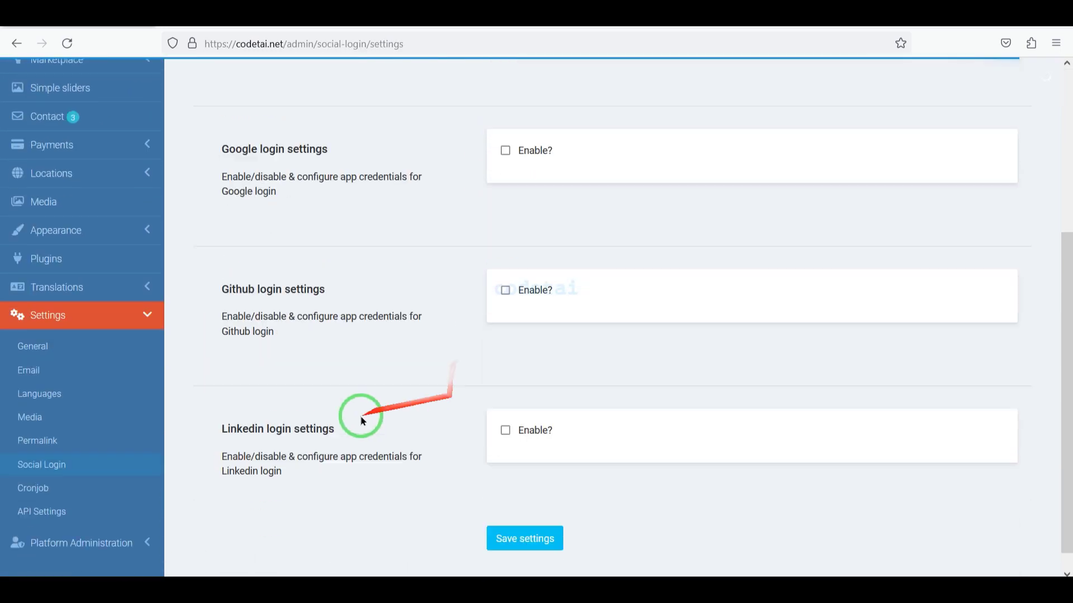
left_click(506, 407)
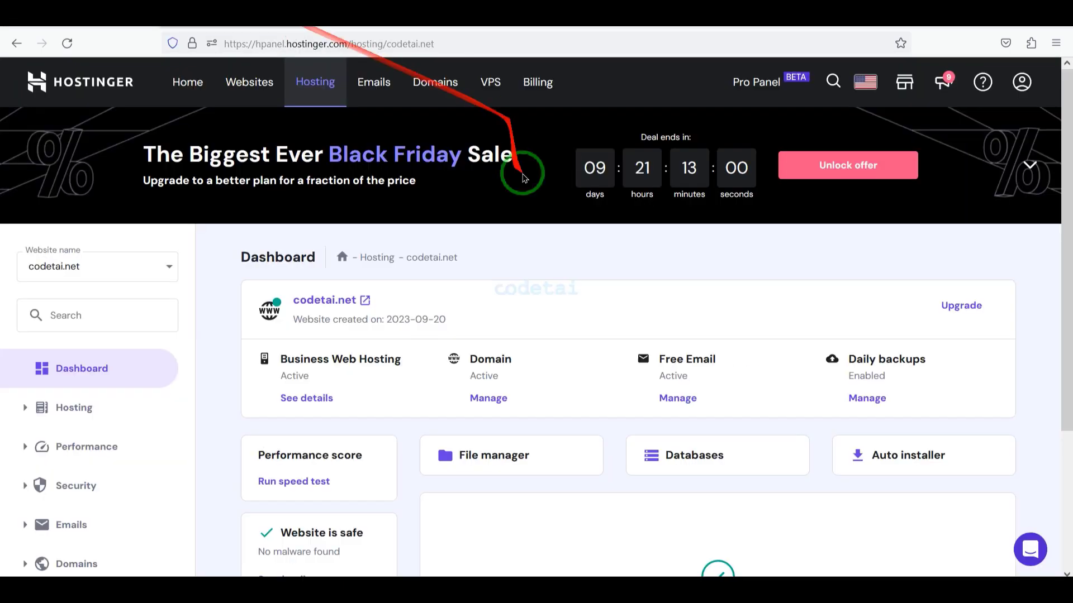
Open hPanel's Advanced > Cron Jobs and copy the artisan schedule:run command
scroll(72, 532, "down", 4)
left_click(72, 532)
scroll(72, 502, "down", 4)
left_click(69, 410)
scroll(391, 411, "down", 5)
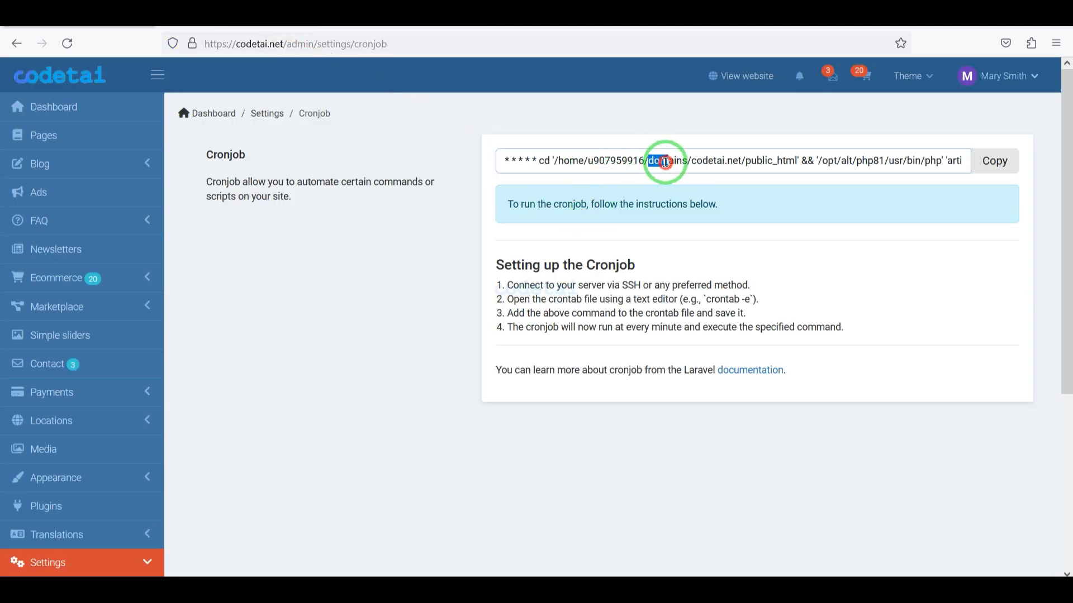
left_click_drag(662, 163, 1061, 154)
right_click(945, 160)
left_click(960, 242)
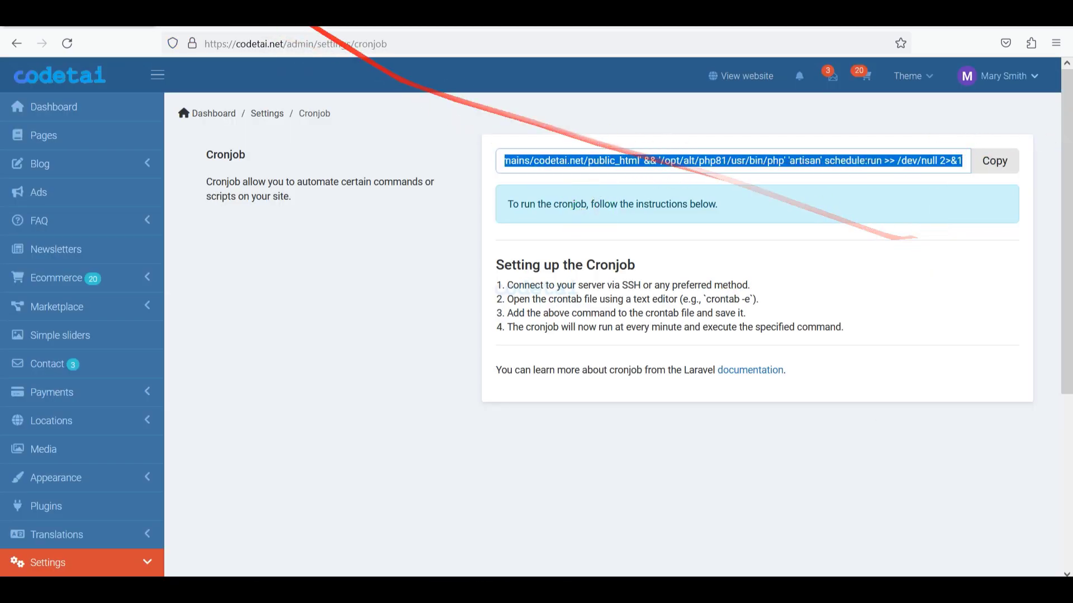
Paste the command into the new cron job and schedule it to run every minute
left_click(311, 17)
right_click(711, 175)
left_click(718, 277)
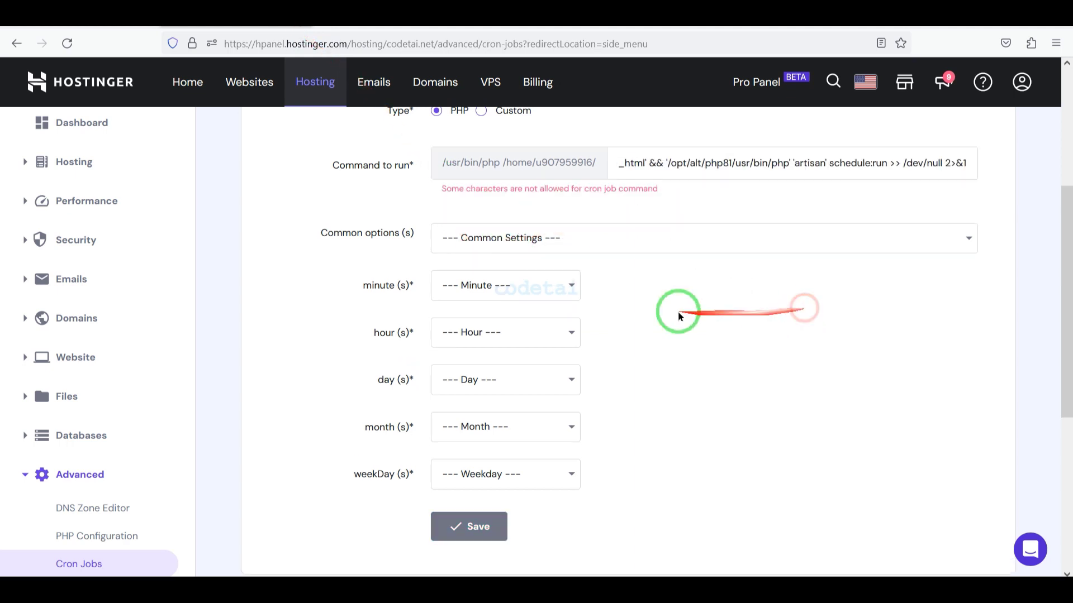
left_click(600, 239)
left_click(552, 298)
left_click(506, 285)
left_click(510, 342)
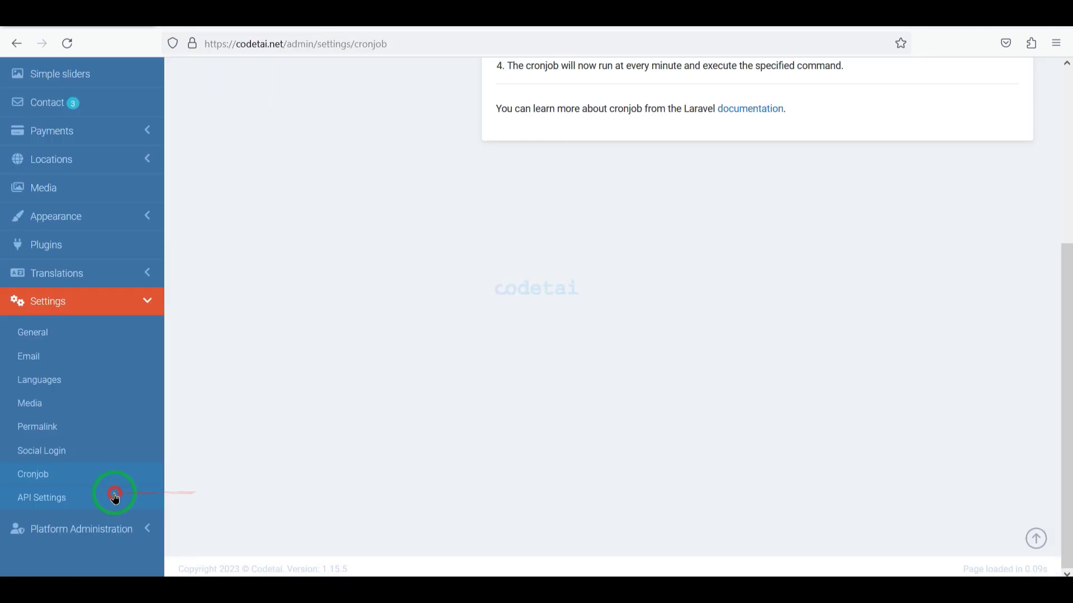
left_click(112, 496)
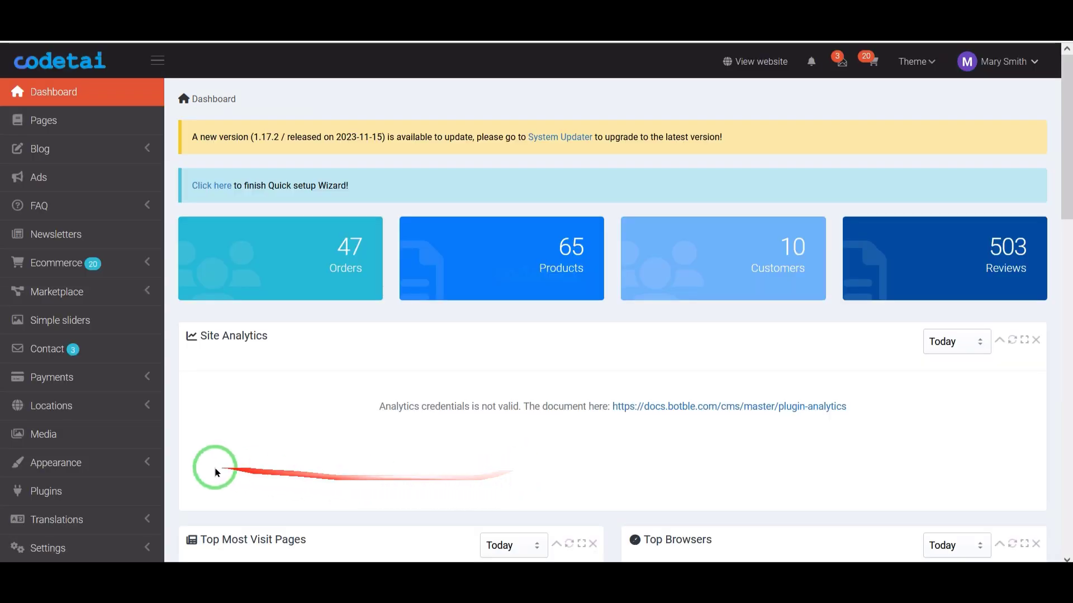
Open Appearance > Themes and check that Farmart is the activated theme
left_click(126, 462)
scroll(232, 478, "down", 2)
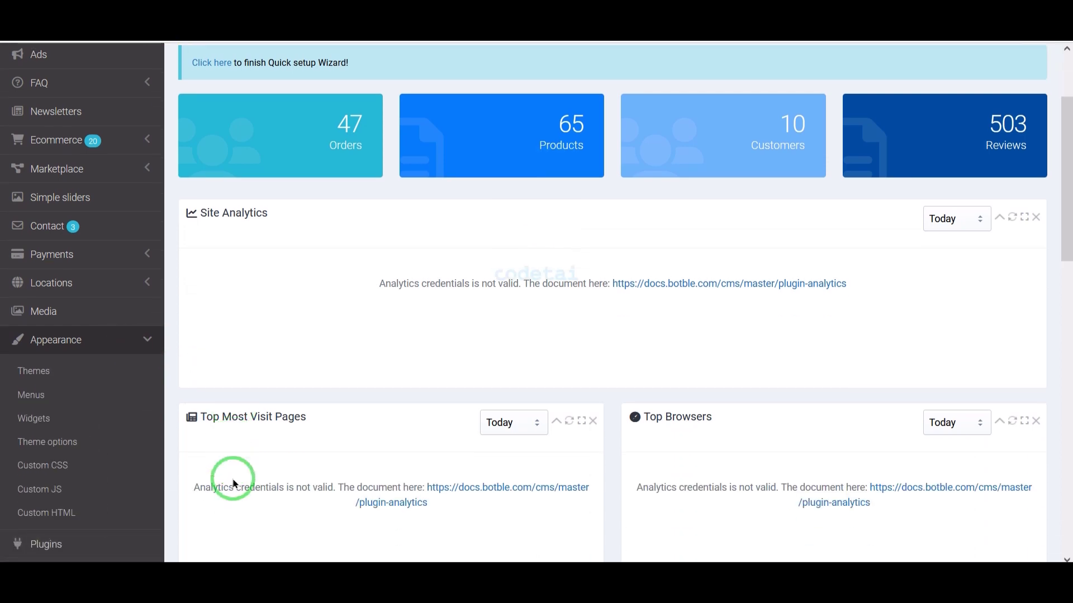
scroll(232, 477, "down", 2)
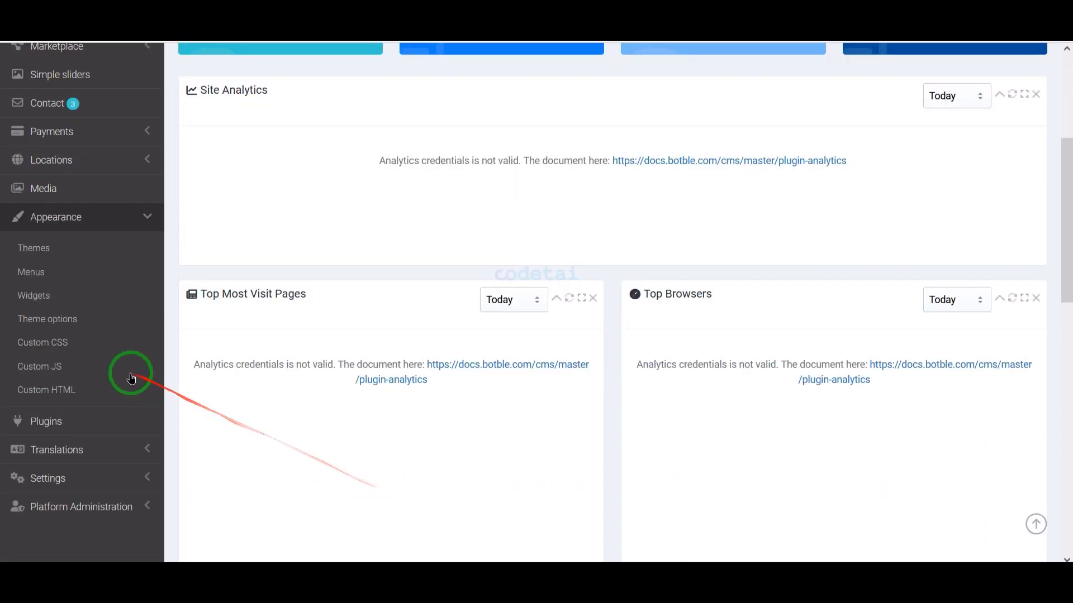
left_click(55, 261)
scroll(594, 304, "down", 3)
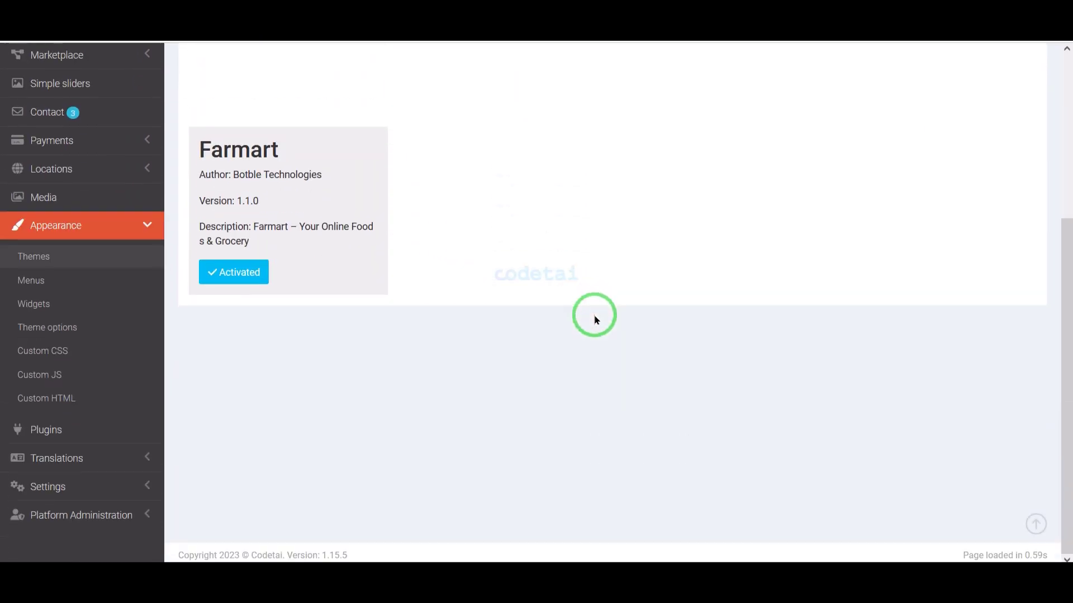
scroll(595, 320, "up", 4)
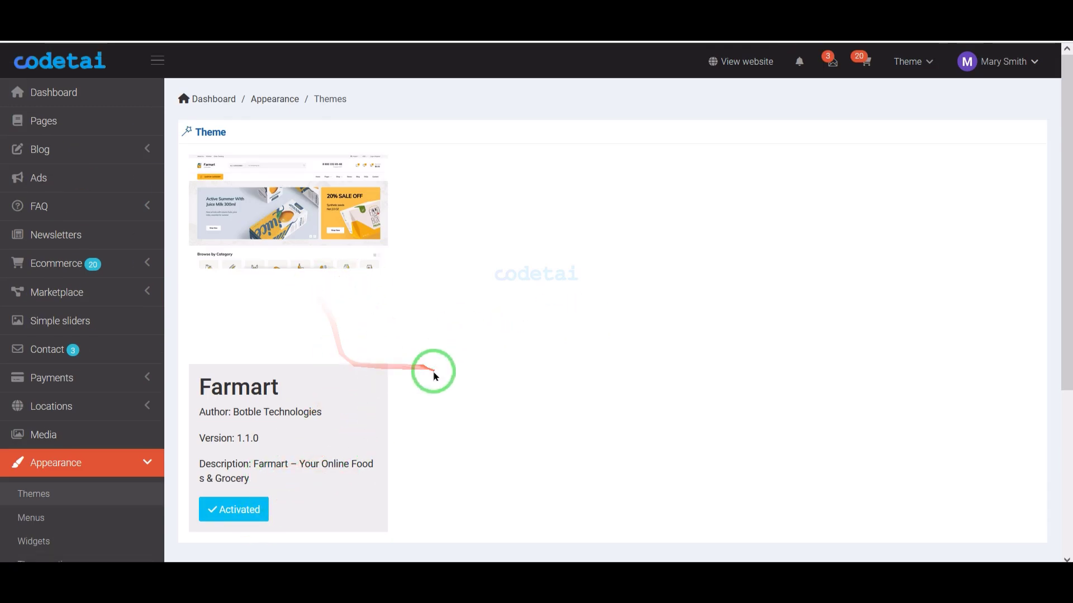
scroll(437, 378, "down", 3)
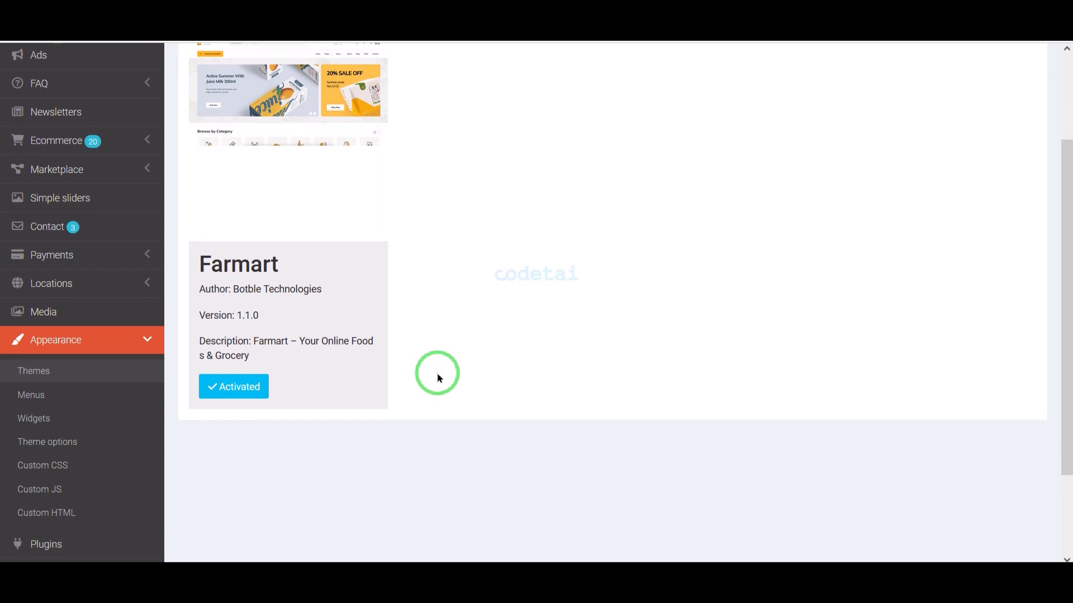
scroll(440, 376, "up", 3)
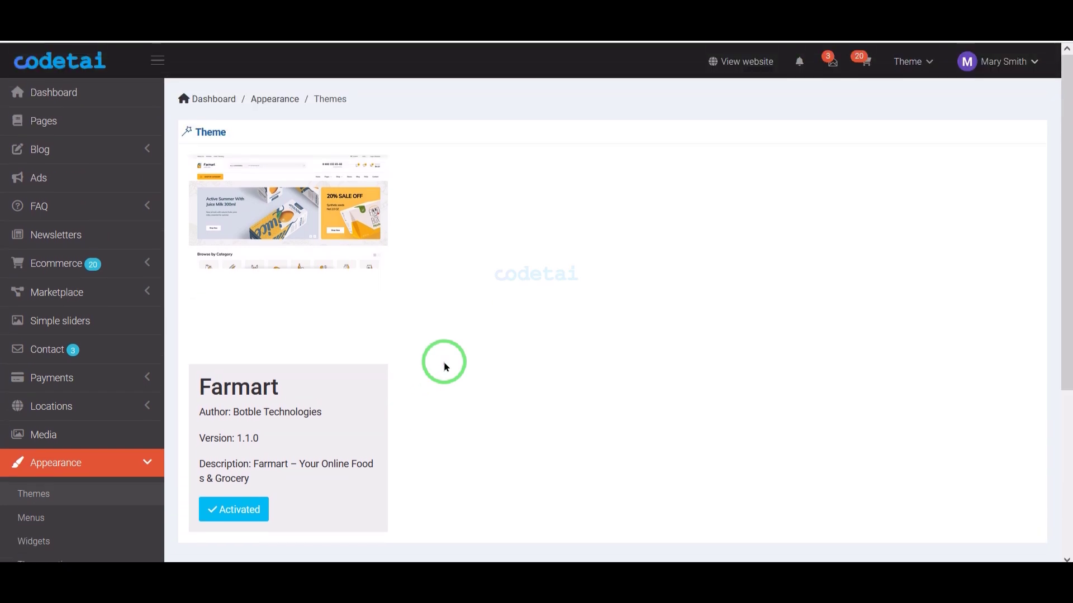
scroll(444, 361, "down", 4)
left_click(384, 482)
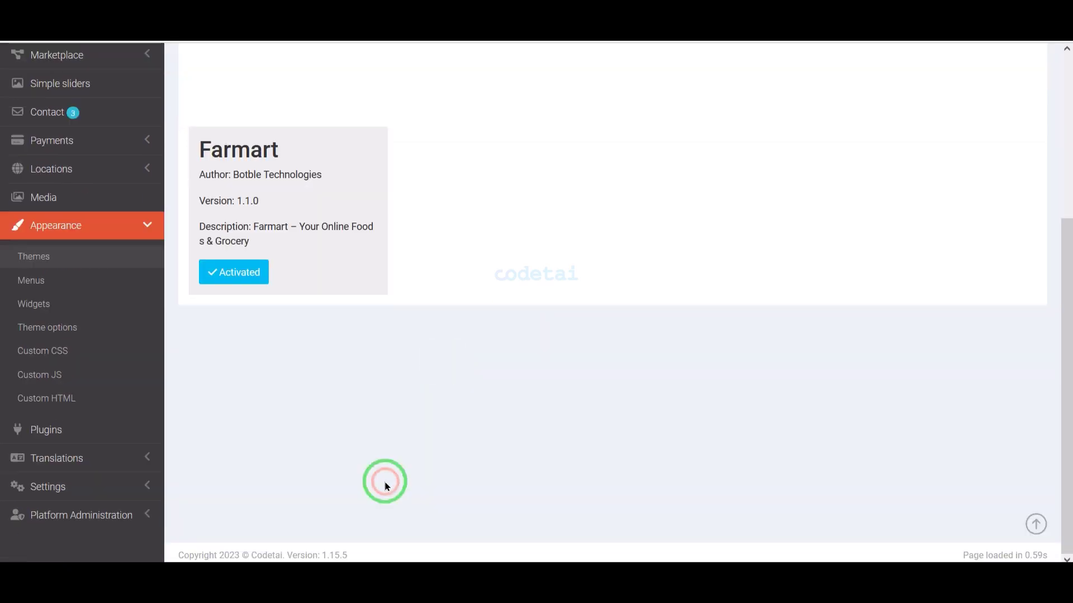
left_click(81, 291)
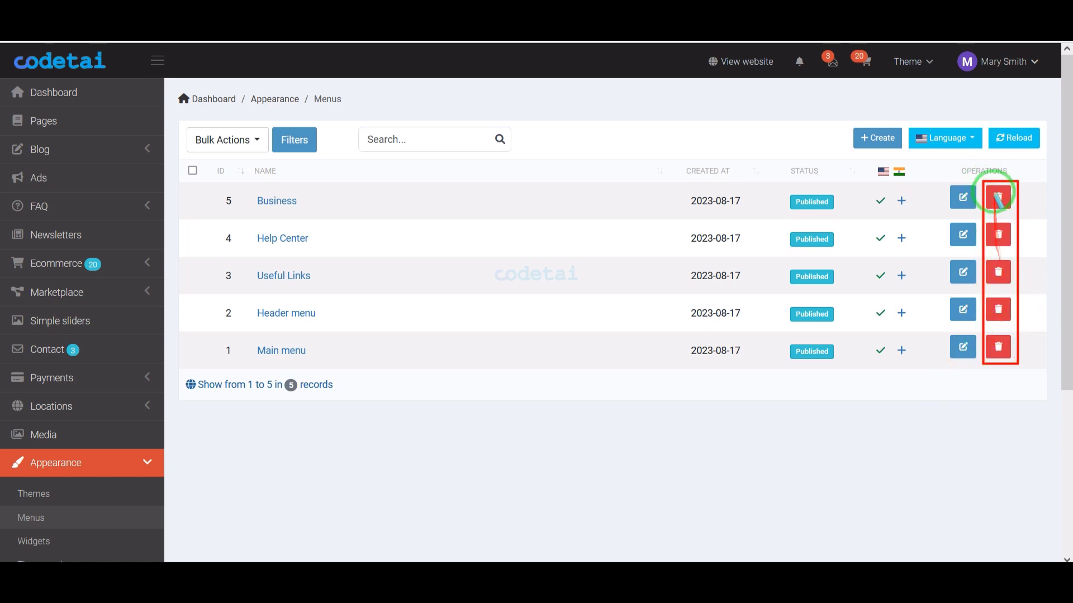
Inspect the Business menu's items and its Categories, Tags and Add link panels
left_click(967, 195)
scroll(670, 330, "down", 3)
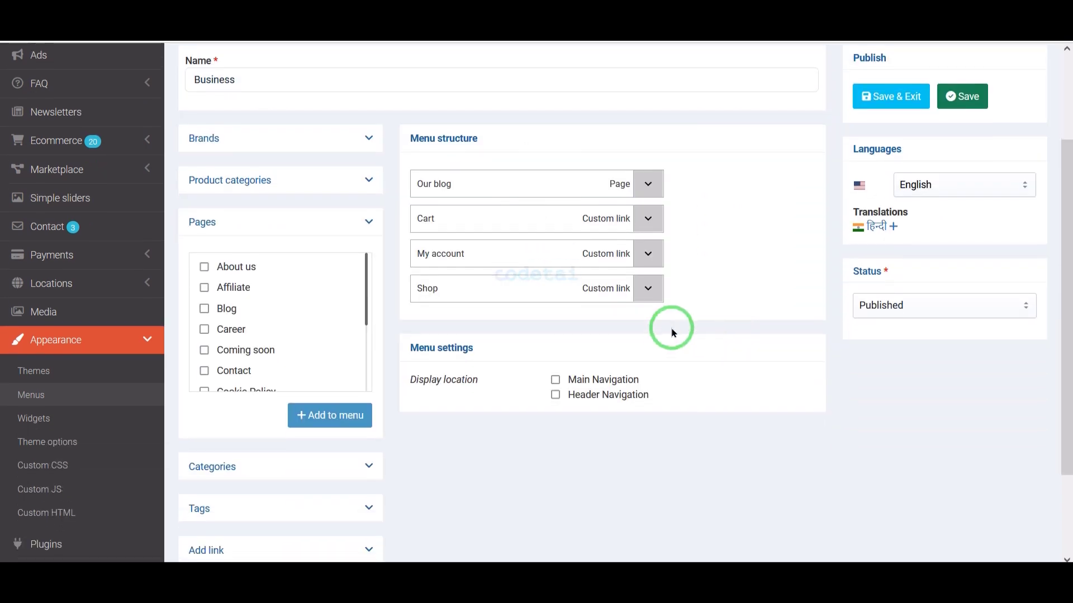
scroll(337, 229, "up", 3)
key("Tab")
scroll(678, 191, "down", 2)
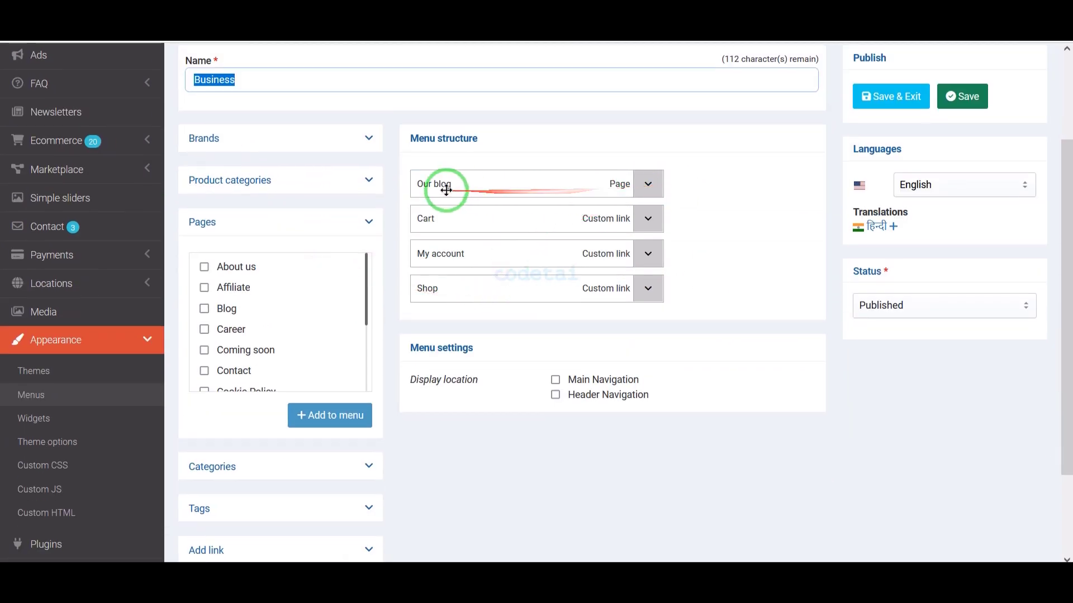
left_click_drag(446, 190, 585, 177)
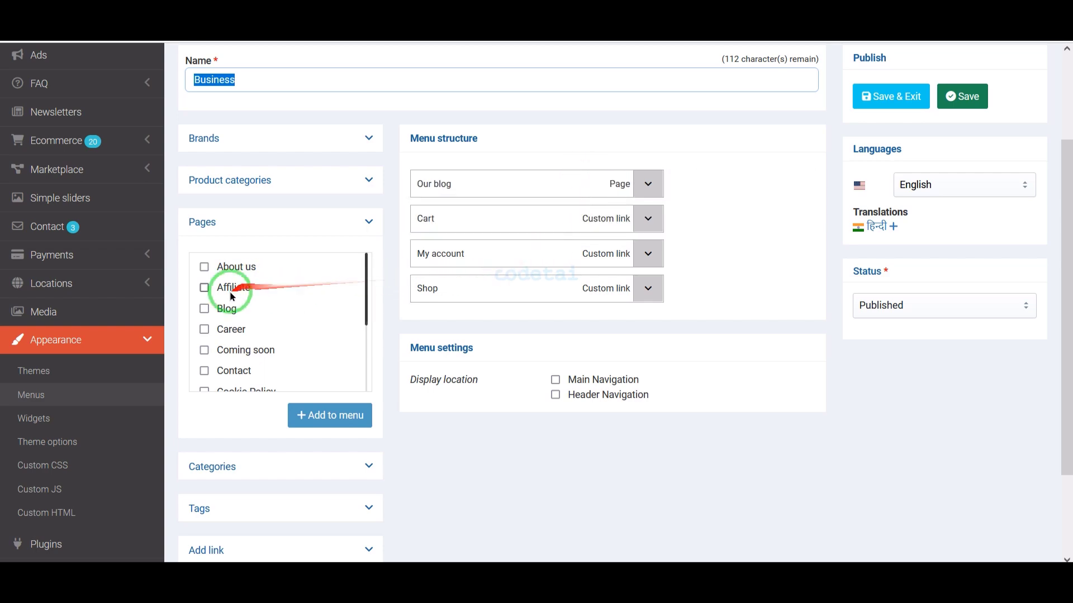
left_click(301, 468)
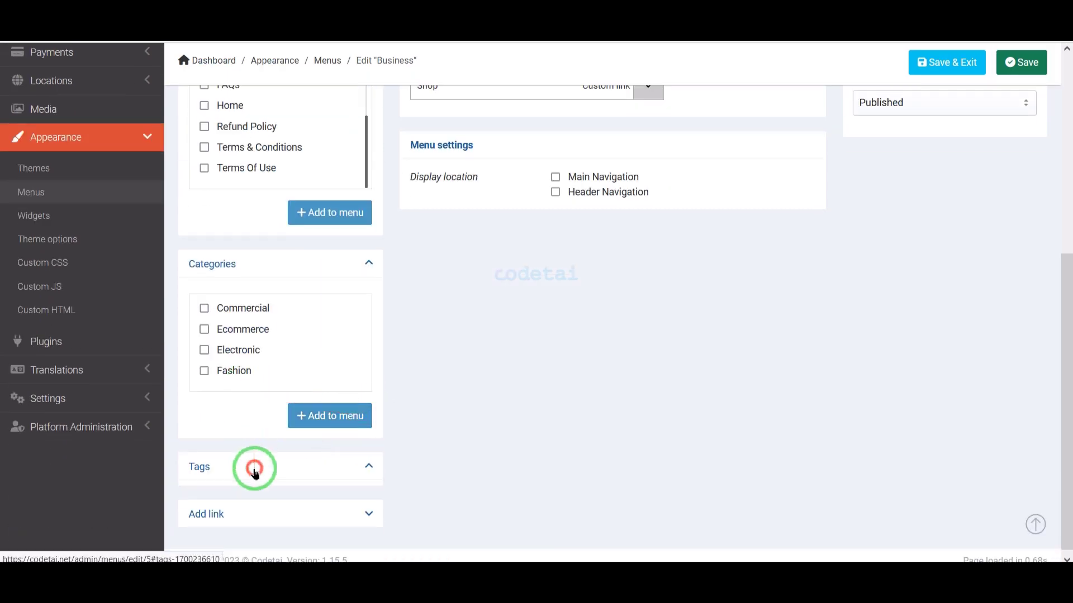
left_click(252, 465)
left_click(281, 523)
scroll(263, 383, "down", 7)
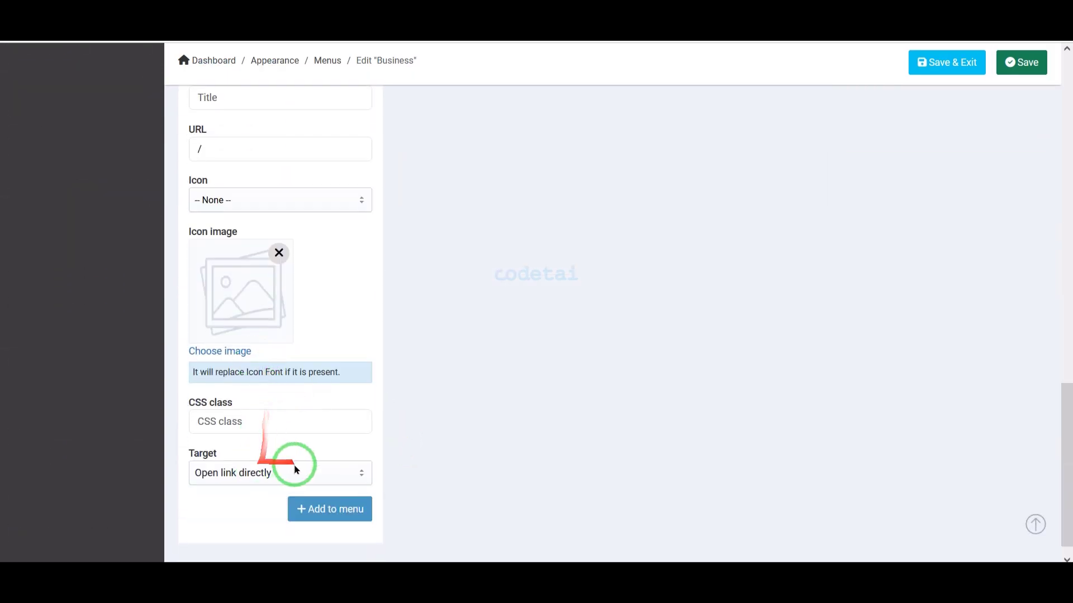
scroll(797, 300, "up", 15)
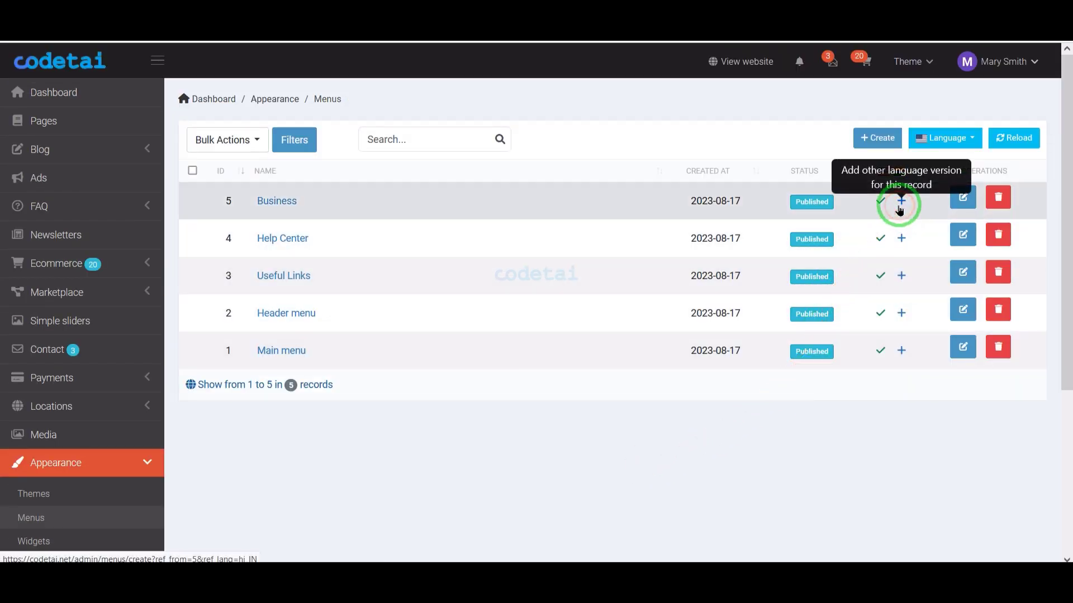
Start a Hindi version of the Business menu, then cancel the switch to English
left_click(901, 203)
left_click(941, 313)
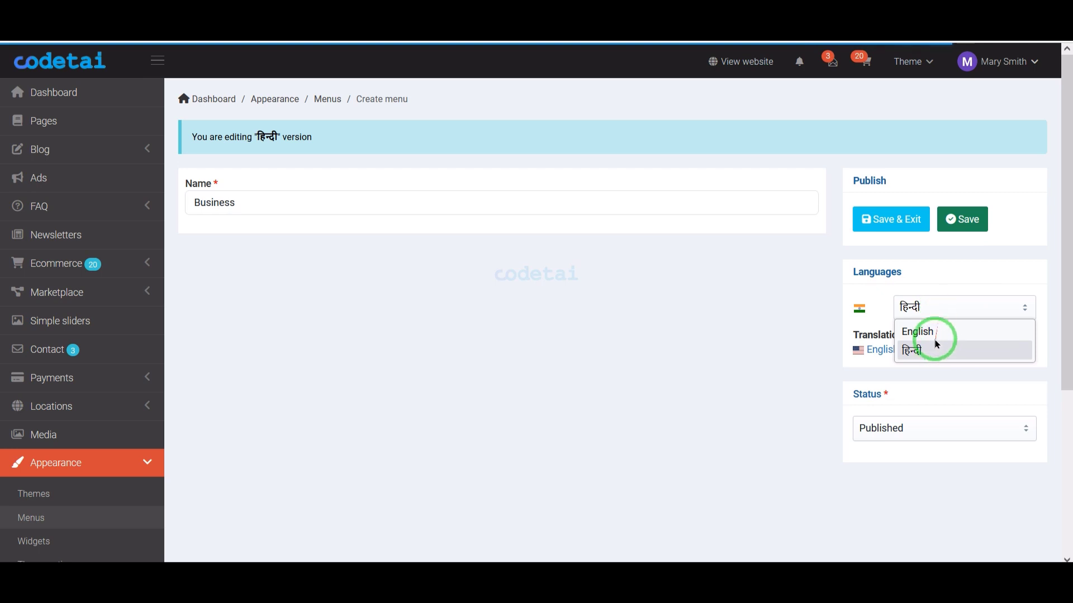
left_click(935, 332)
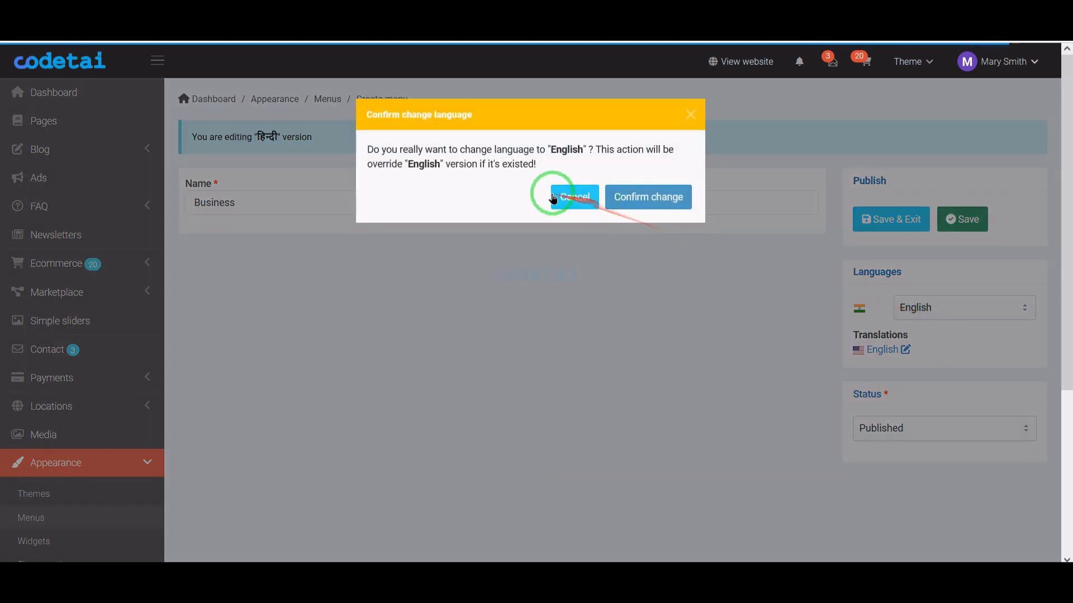
left_click(553, 198)
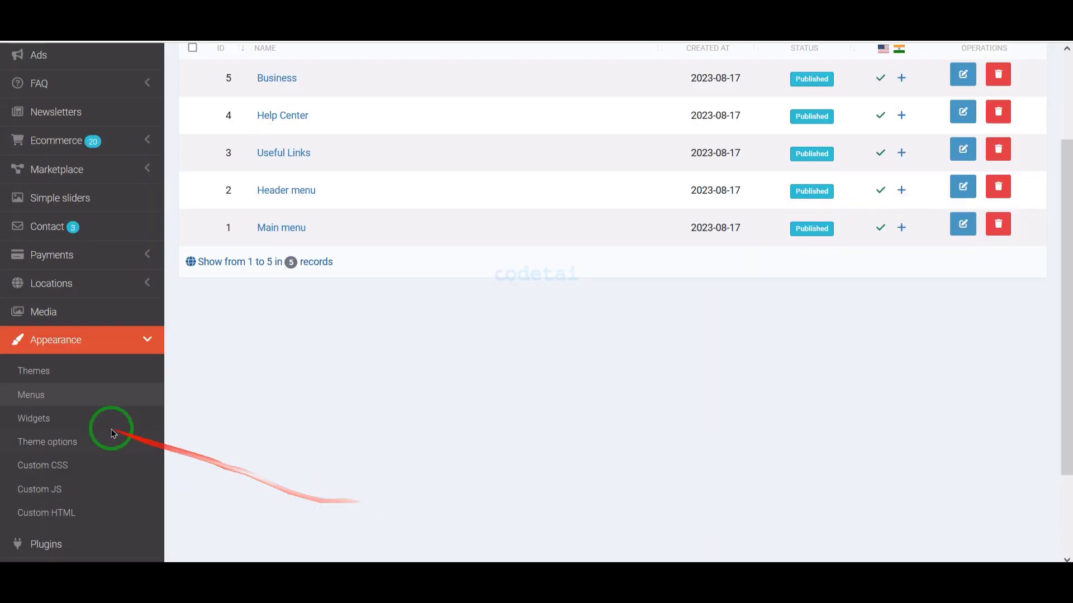
Add the Newsletter form and Become a Vendor? widgets to the Footer sidebar
left_click(96, 428)
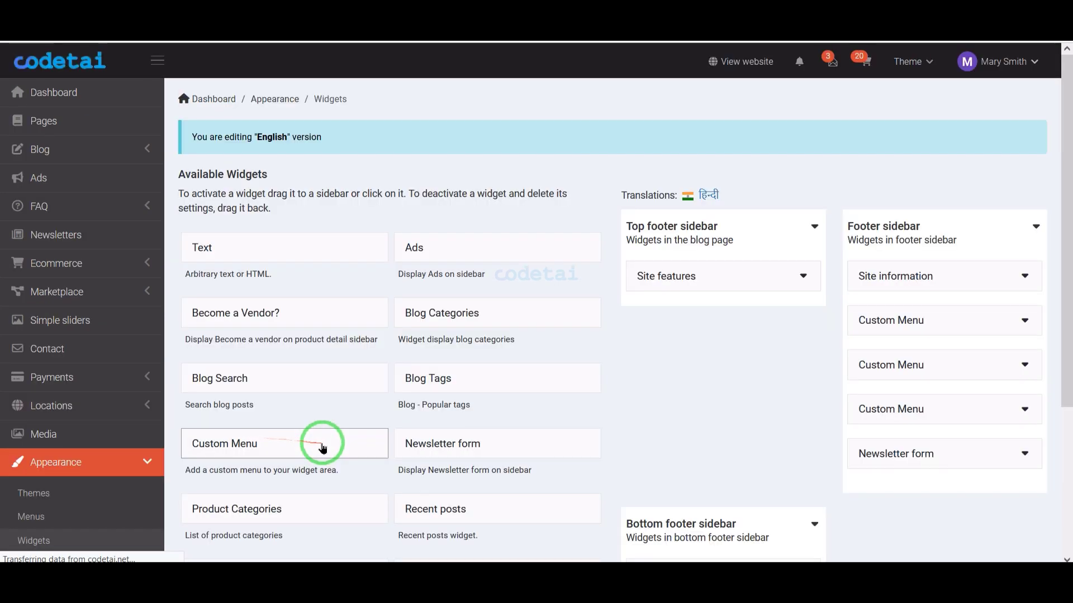
scroll(652, 414, "down", 4)
scroll(646, 402, "up", 2)
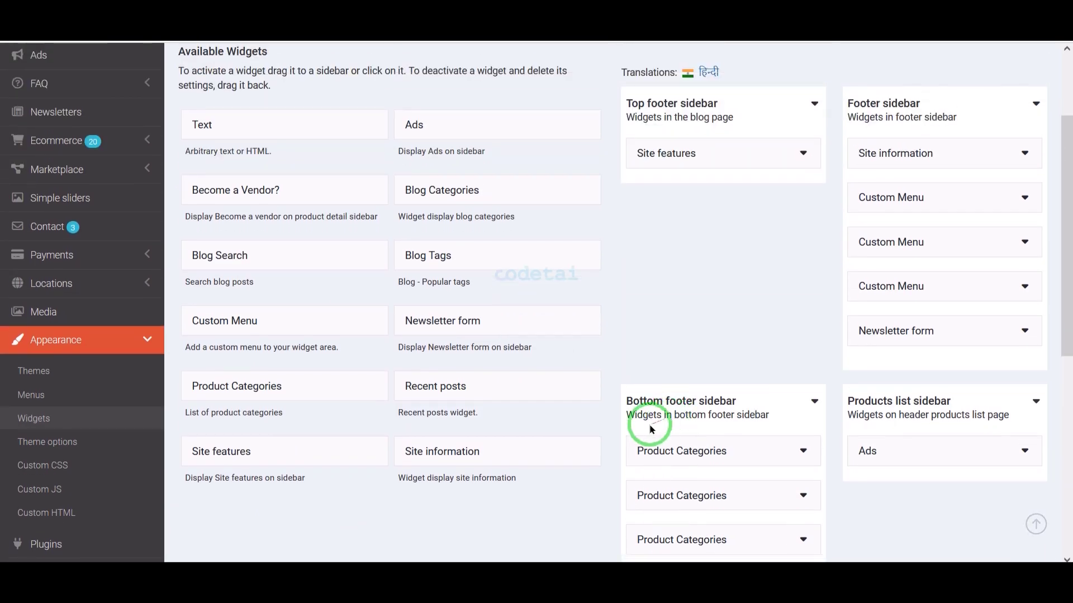
left_click_drag(438, 328, 891, 276)
scroll(898, 421, "down", 3)
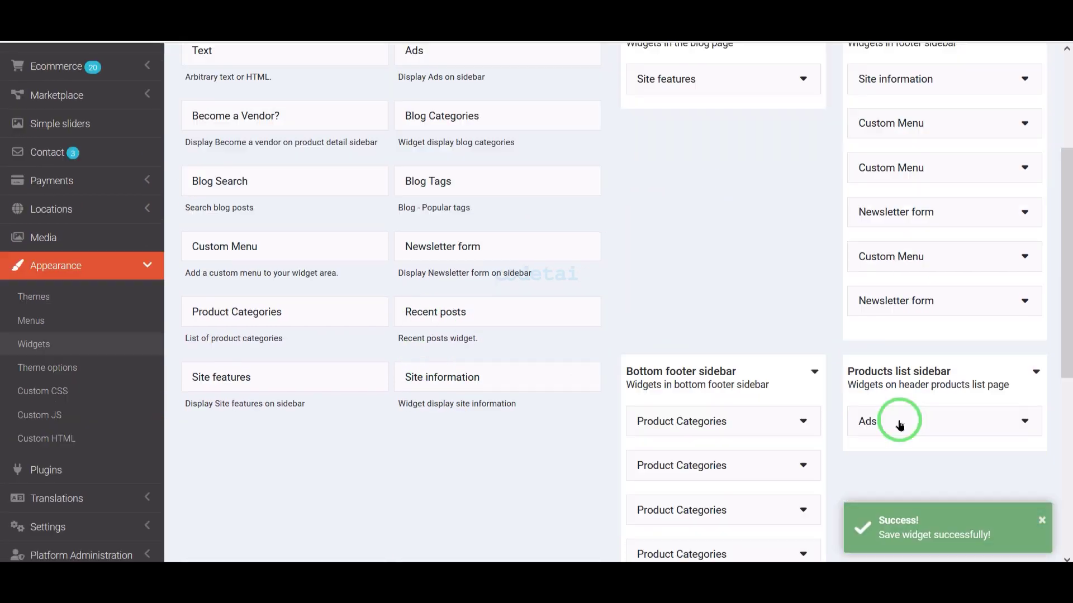
scroll(898, 423, "up", 3)
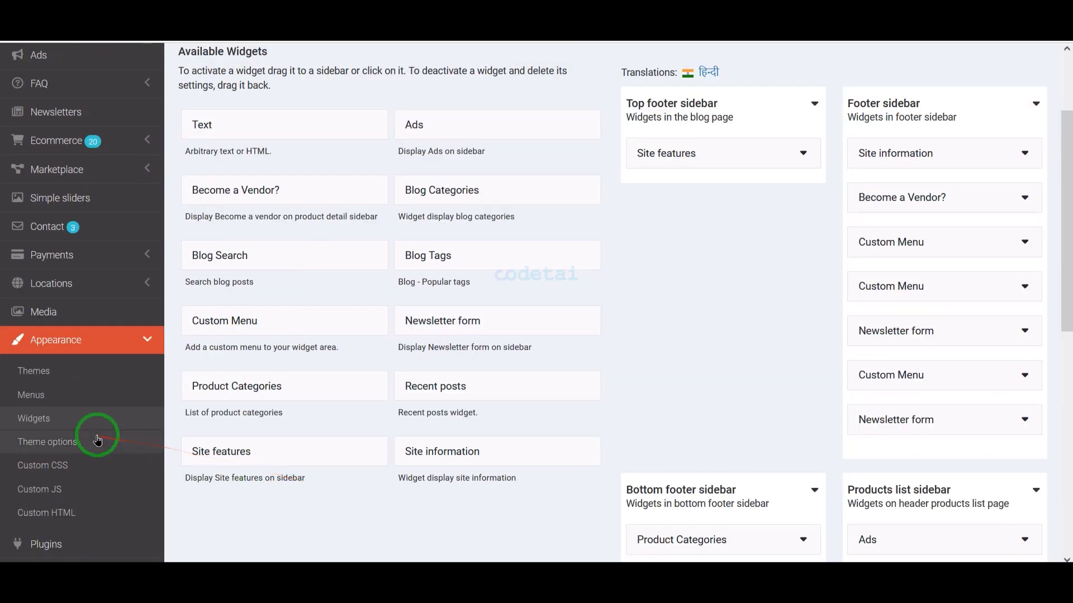